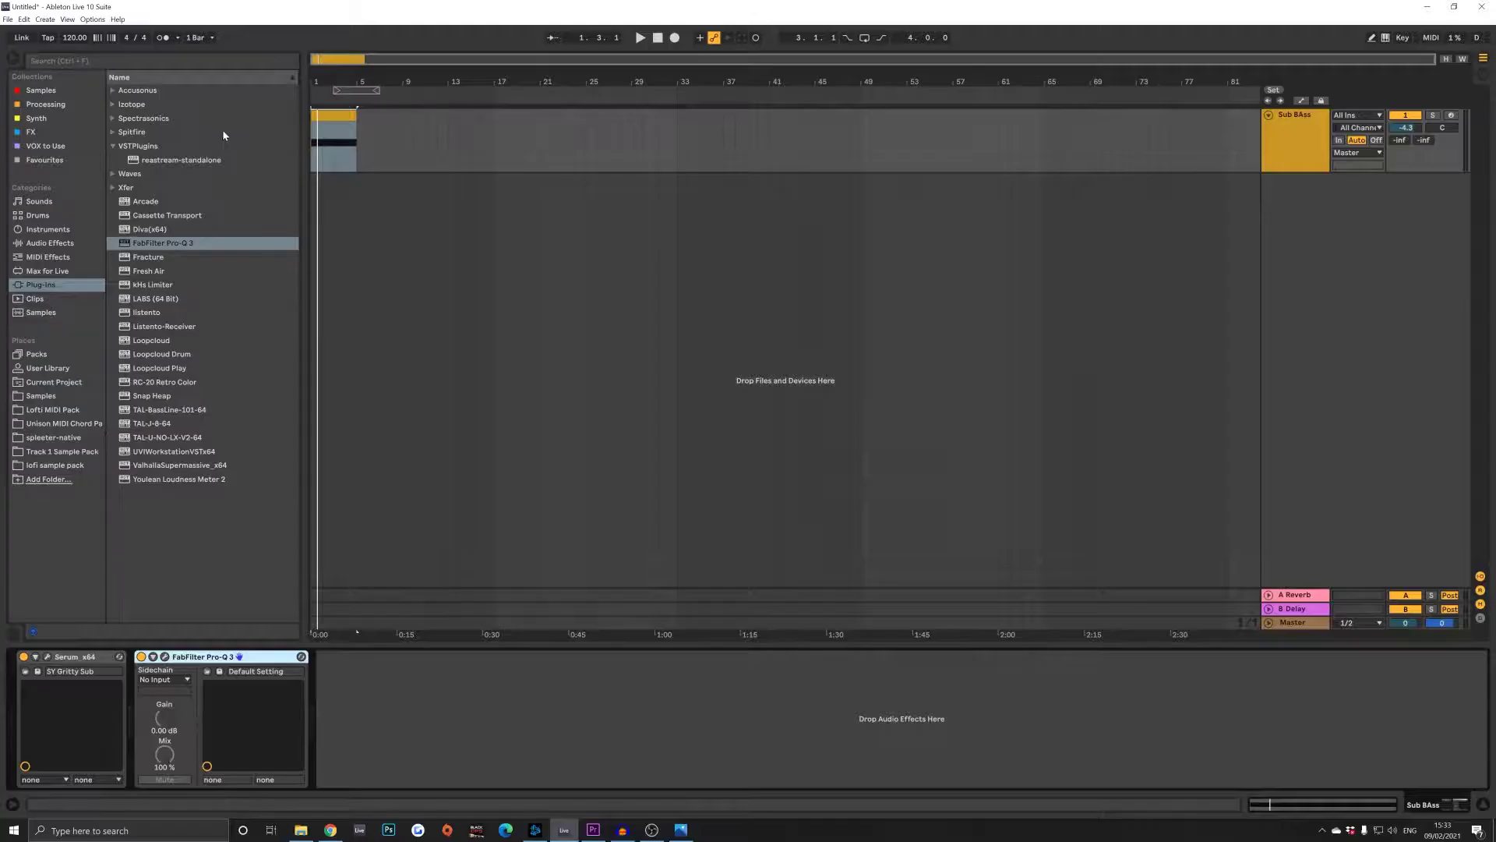
Open FabFilter Pro-Q 3 on the Sub BAss track, add a Low Cut band at about 24.8 Hz and change its slope.
click(165, 656)
drag(315, 224, 538, 301)
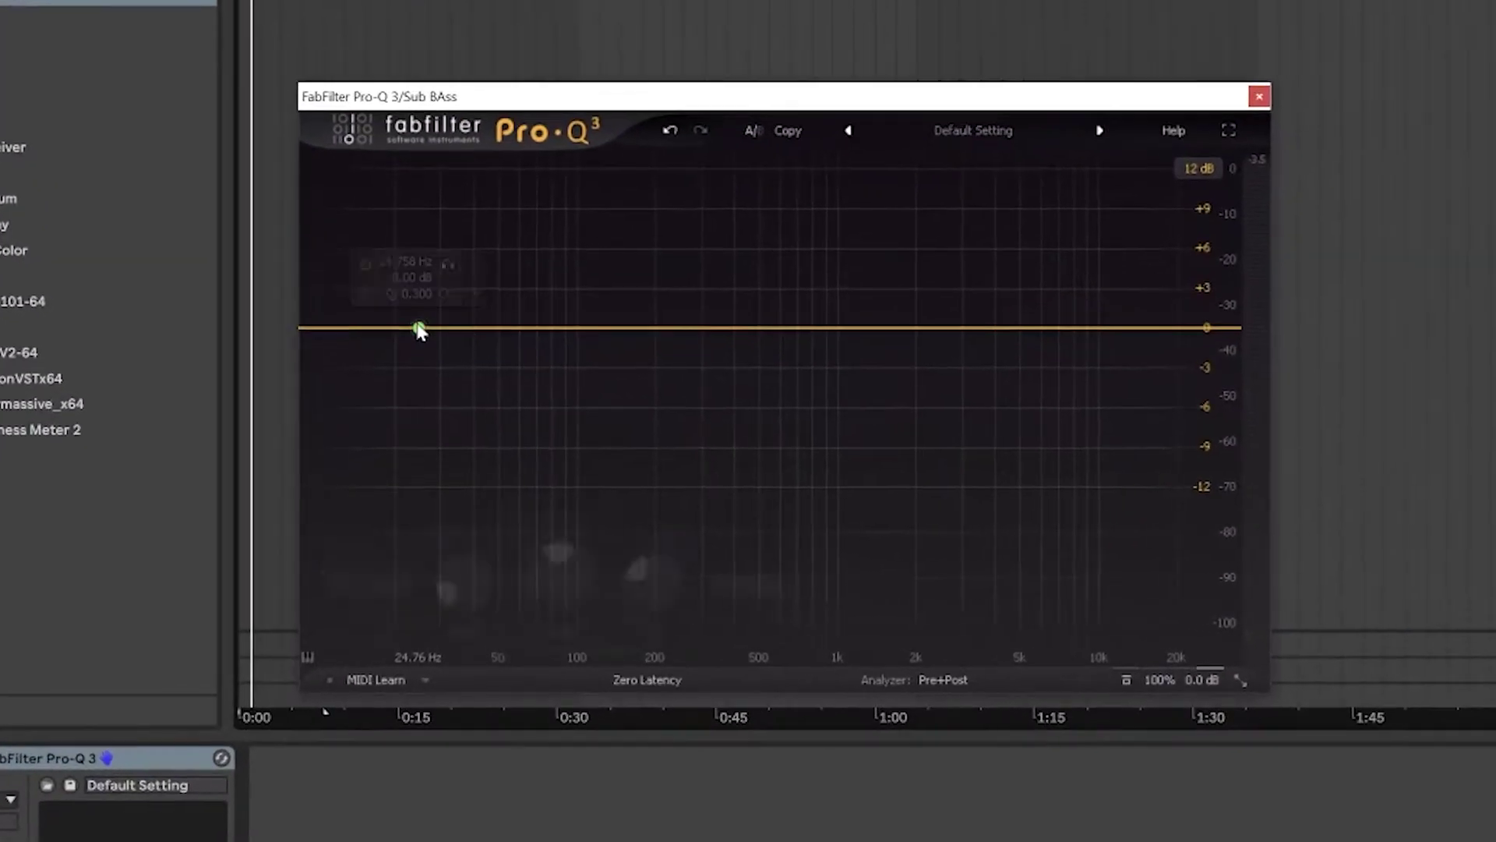
click(408, 424)
click(341, 588)
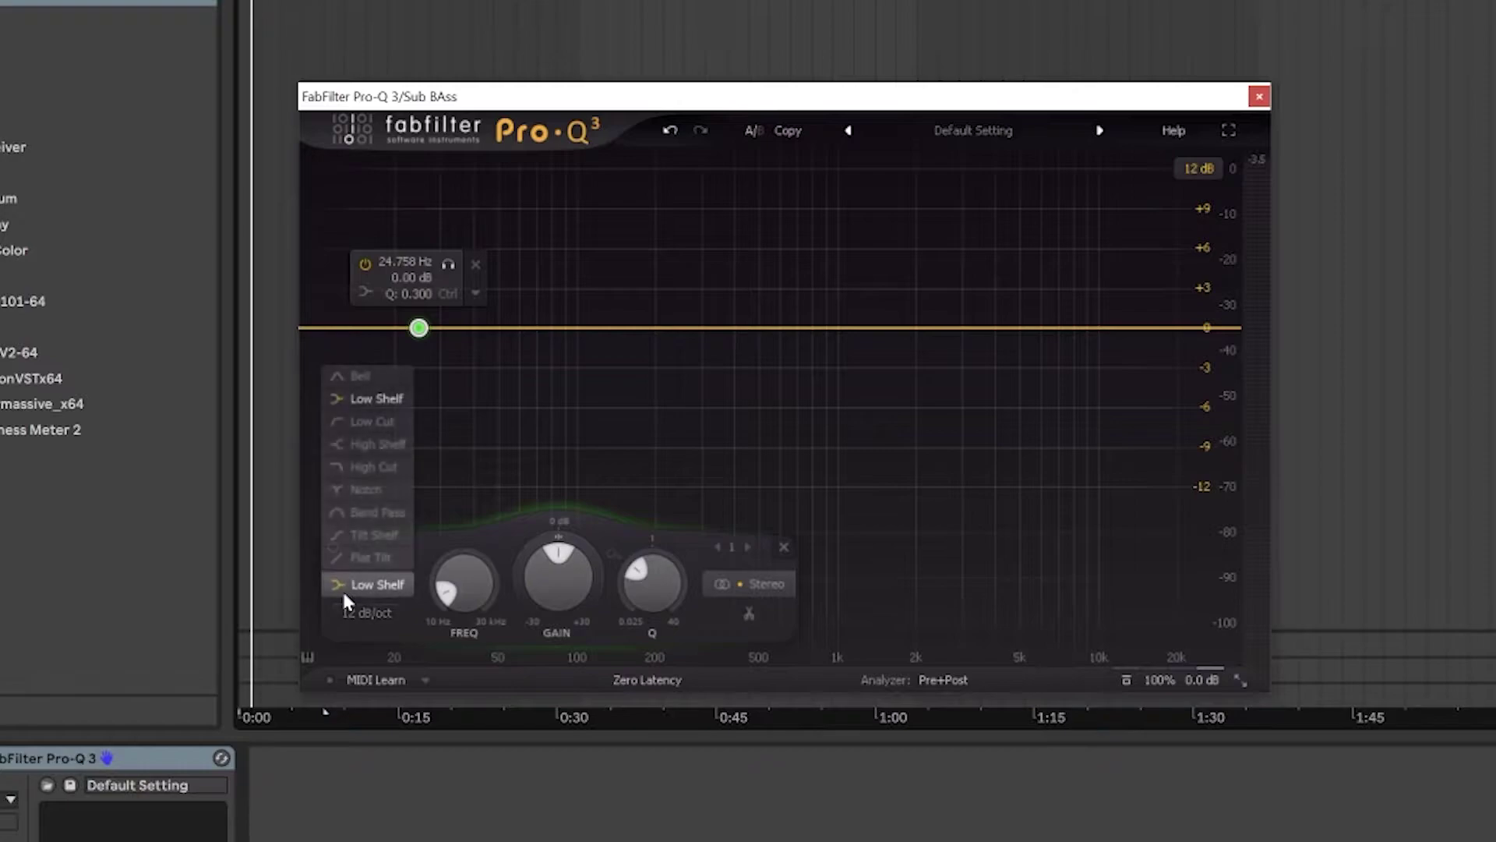
click(390, 422)
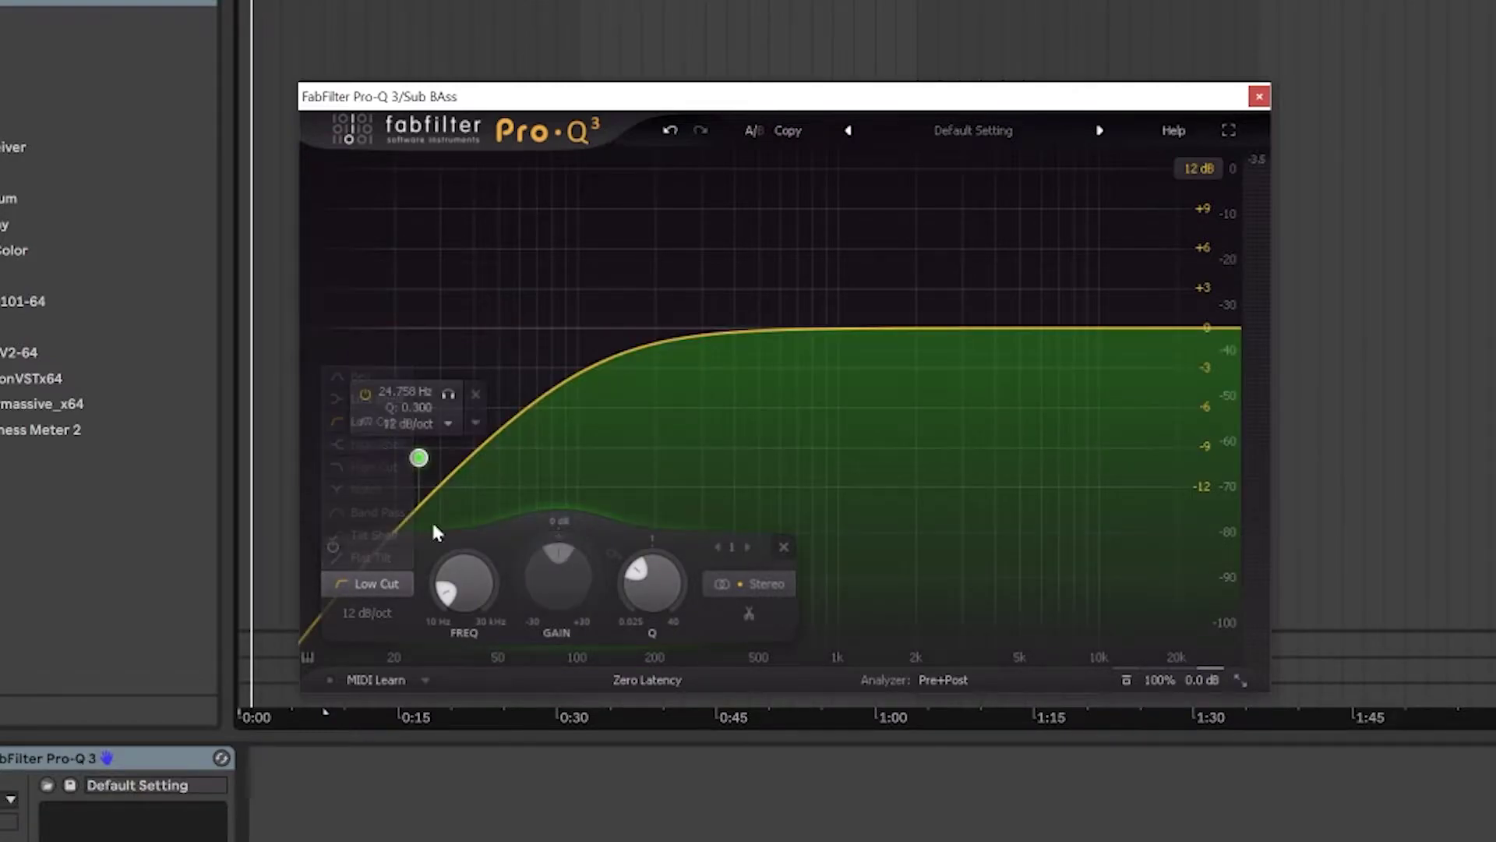
click(368, 614)
click(420, 782)
Fine-tune the Low Shelf band to about 102.6 Hz with a boost of about 3 dB.
mouse_move(425, 452)
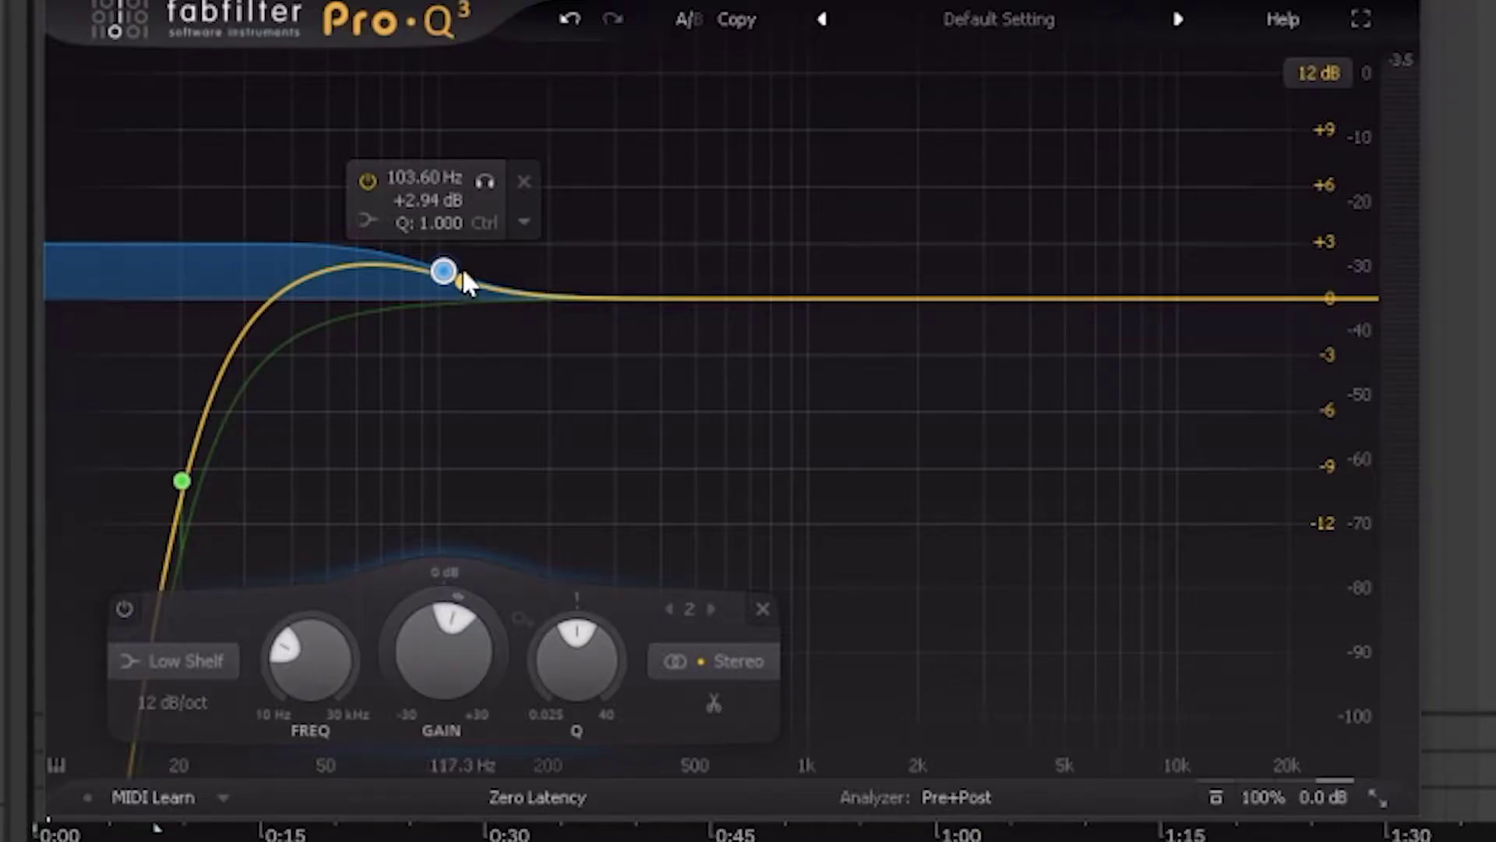
drag(439, 265, 437, 269)
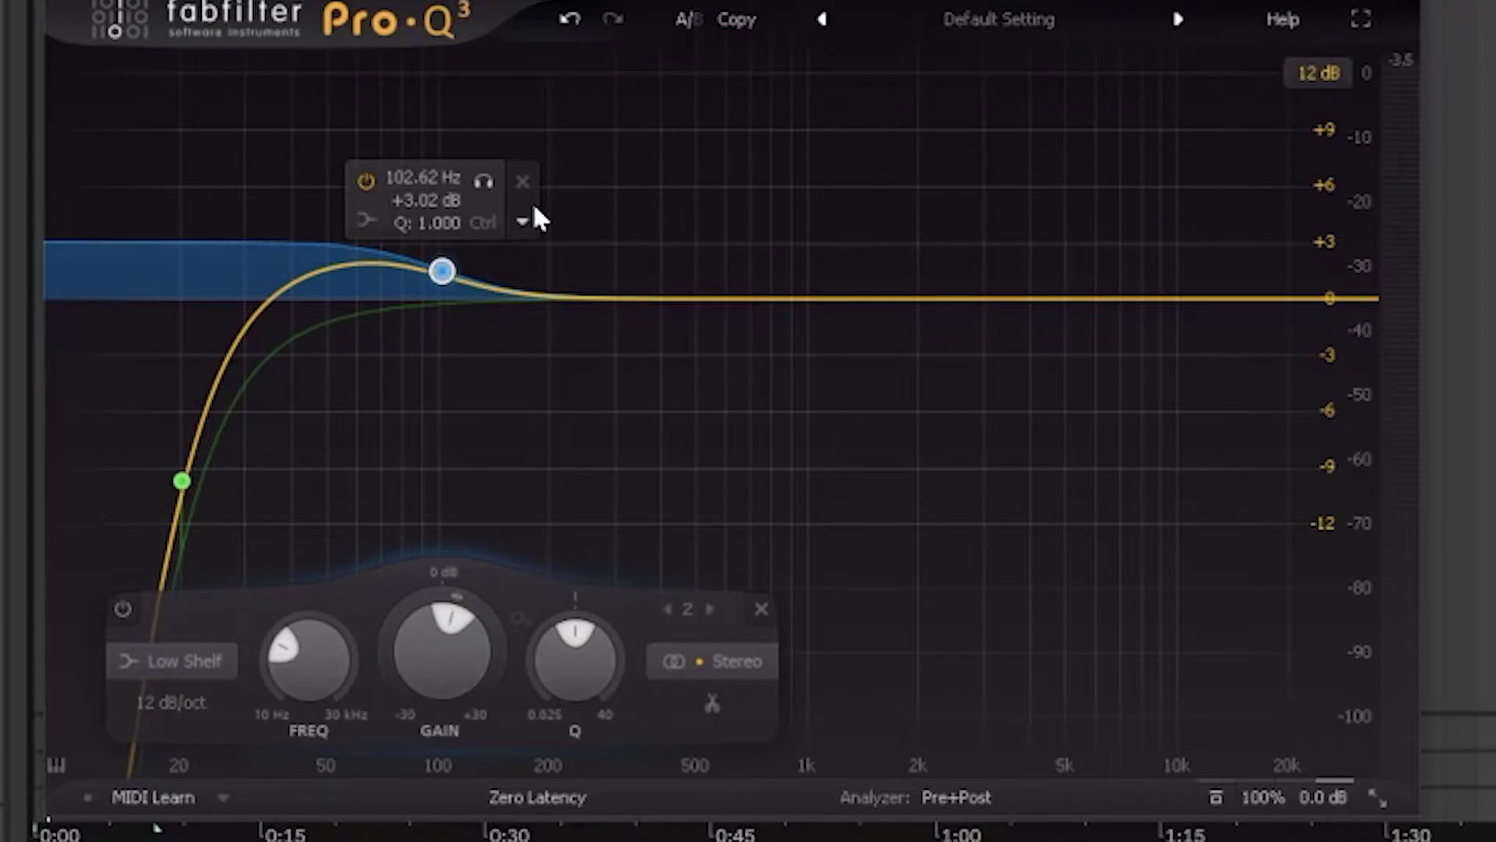
mouse_move(534, 208)
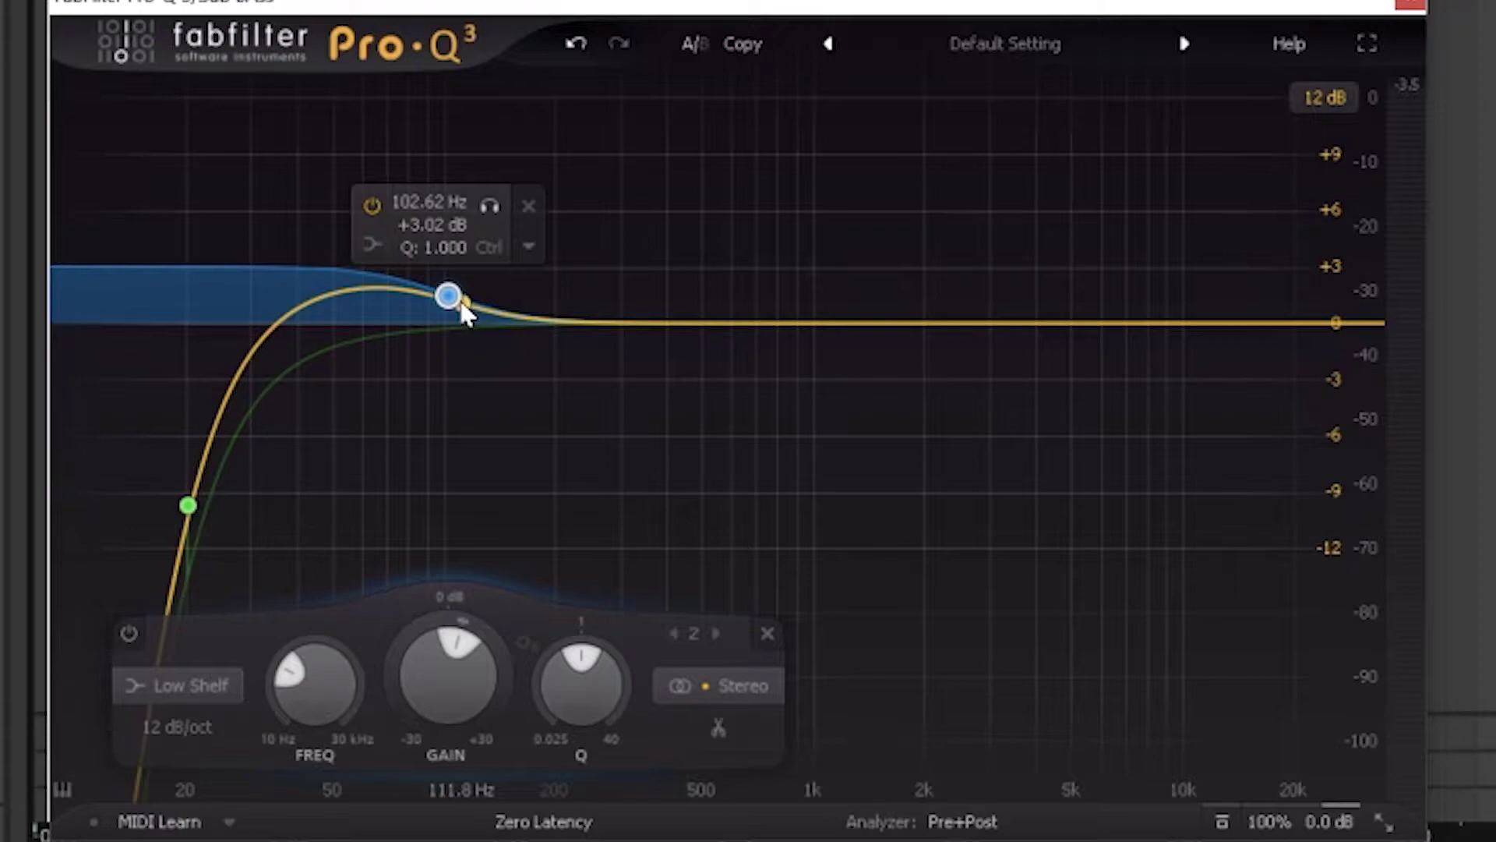
Toggle the bypass of the Low Shelf band repeatedly during playback to compare the sub with and without the boost.
click(372, 206)
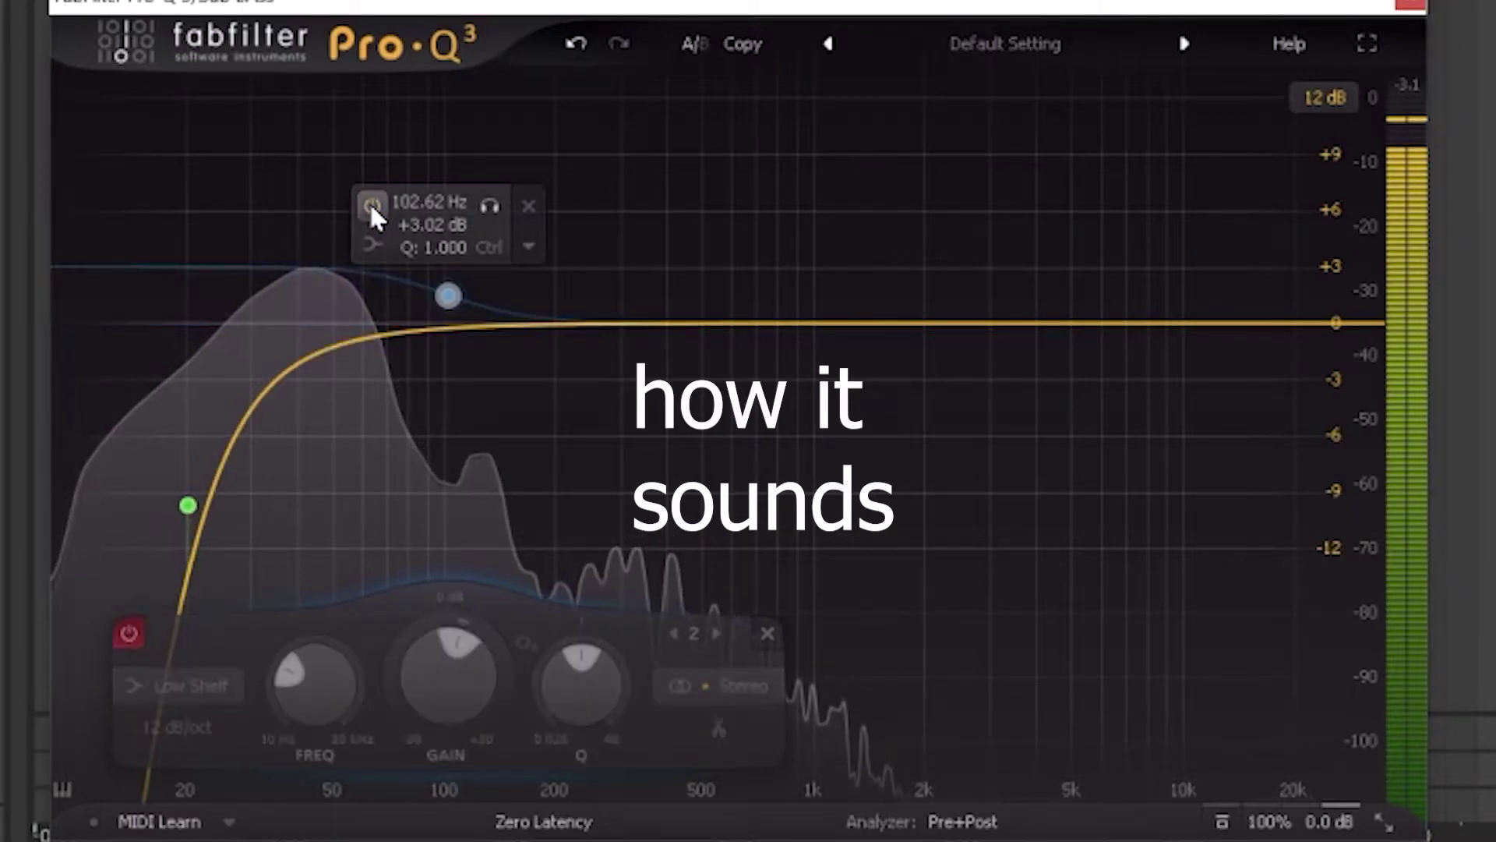
click(372, 206)
click(372, 206)
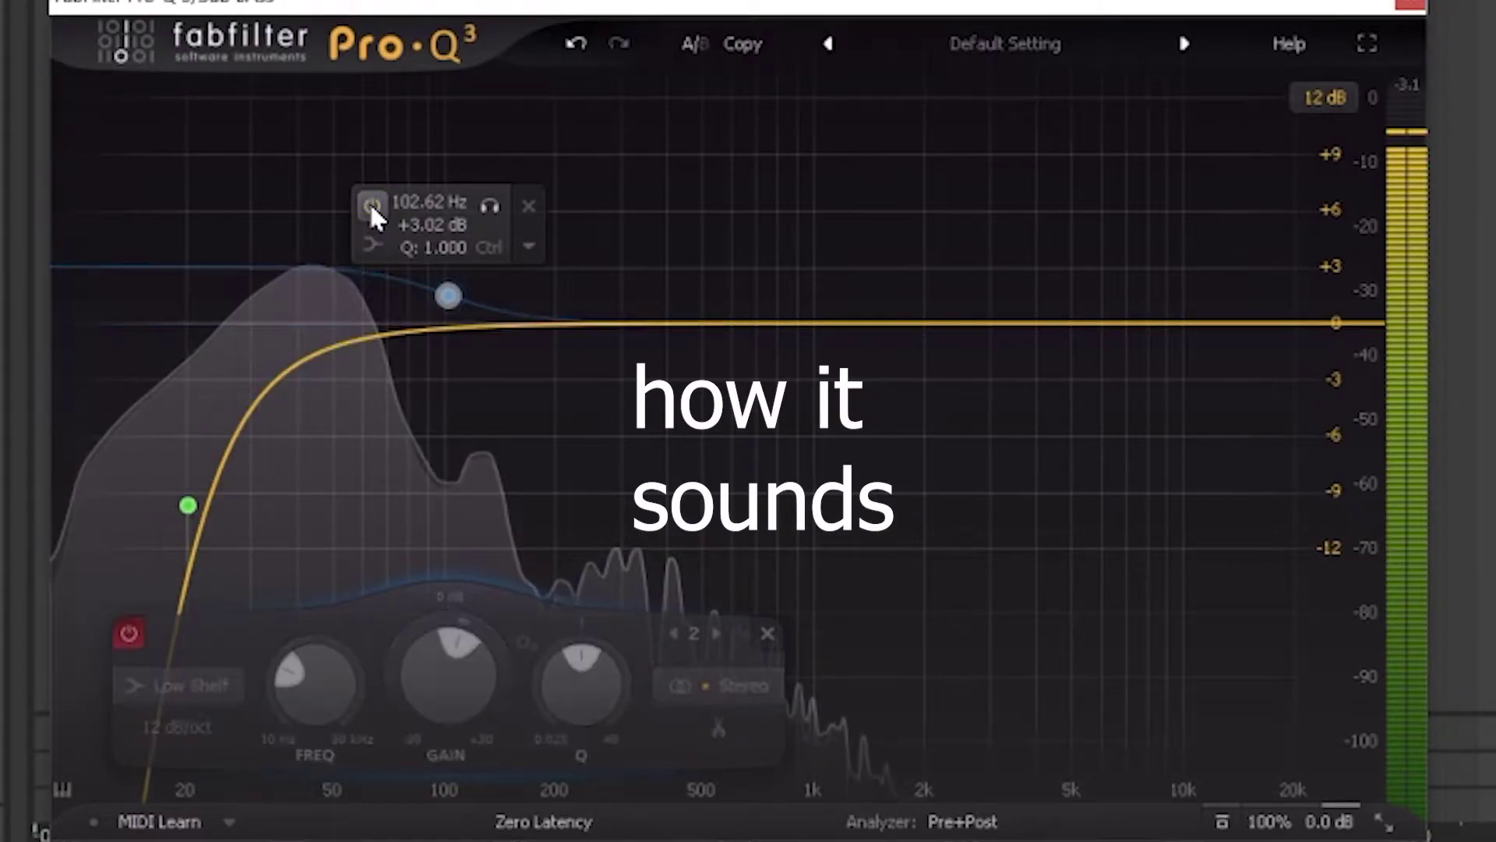
click(372, 206)
click(372, 205)
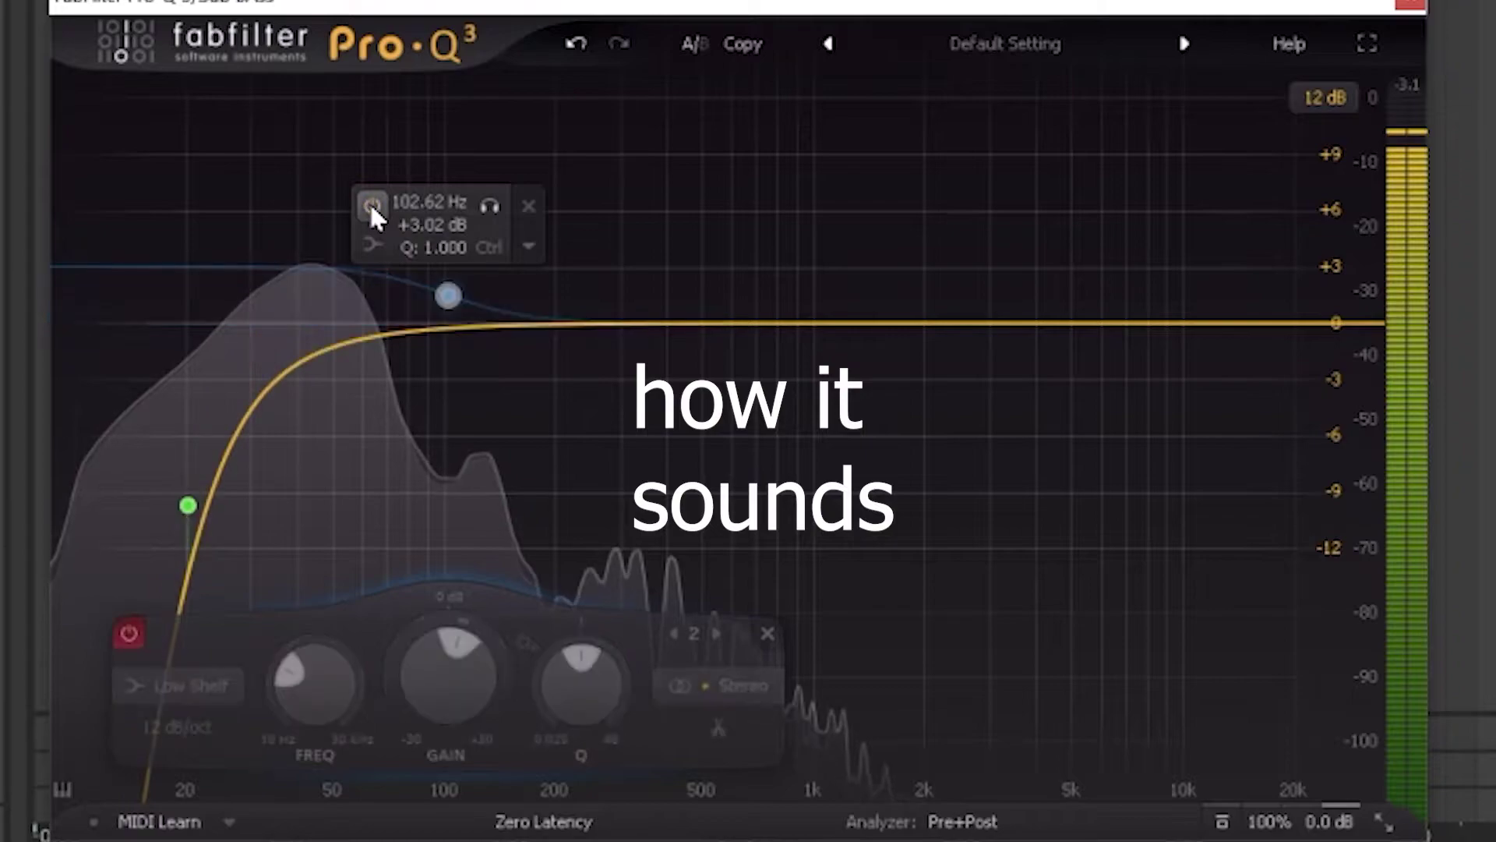
click(372, 205)
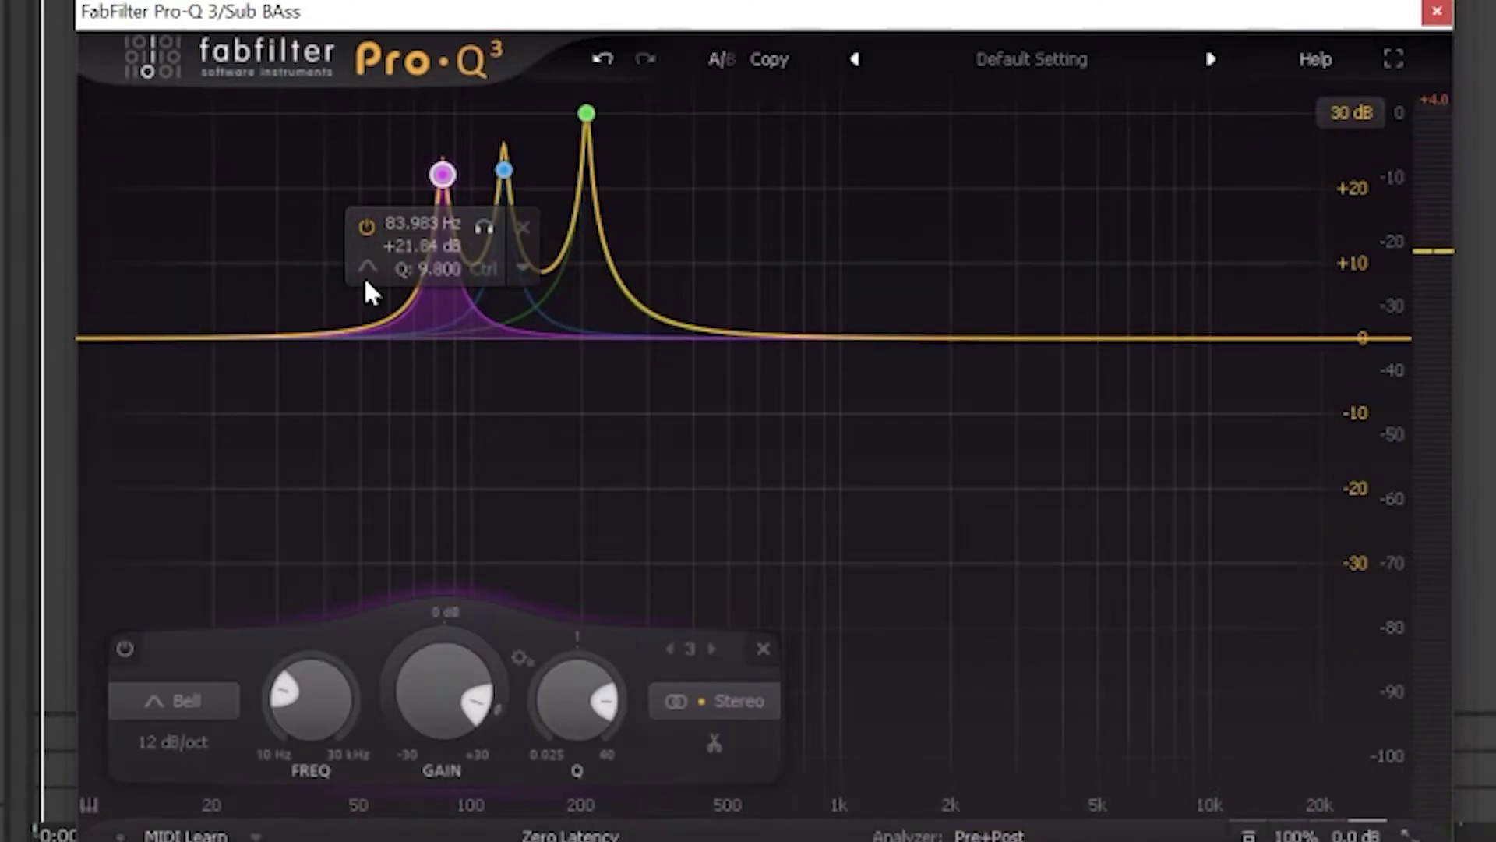
Move the lowest Bell band to about 88 Hz at +22.65 dB and solo it during playback.
drag(442, 175, 450, 168)
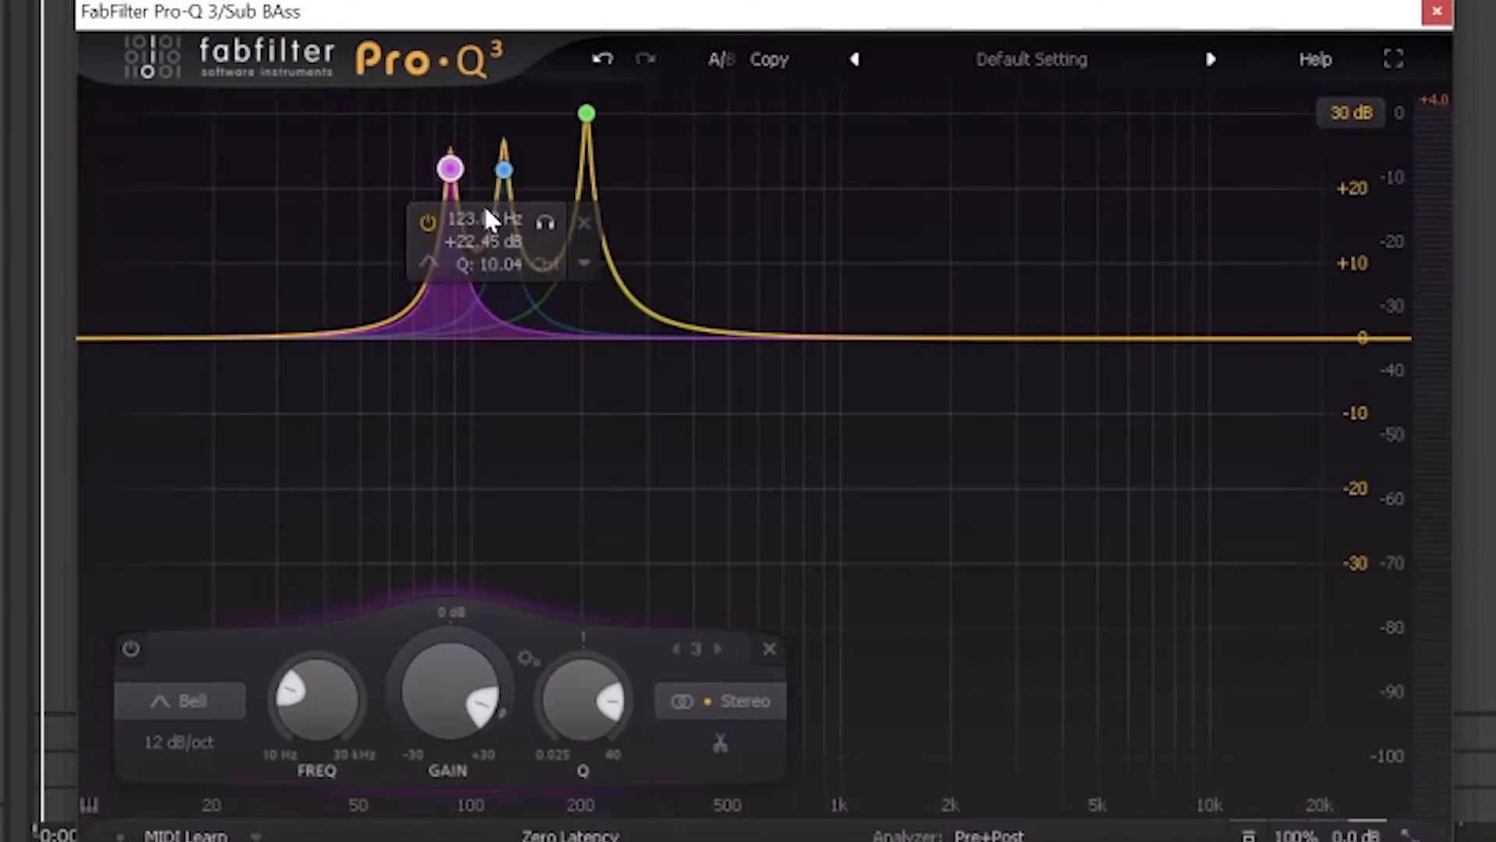
click(491, 221)
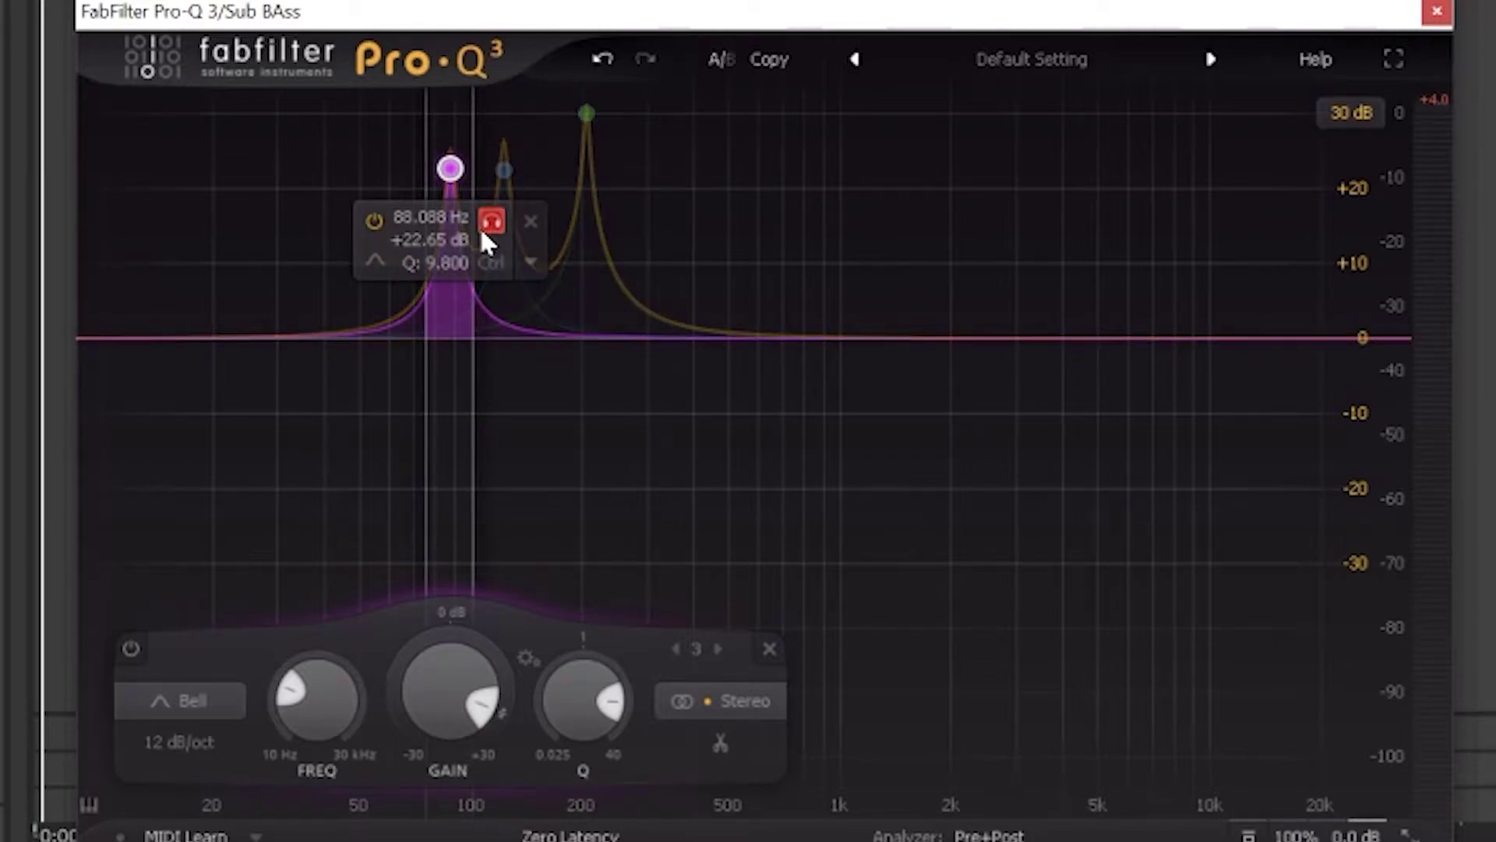
key(space)
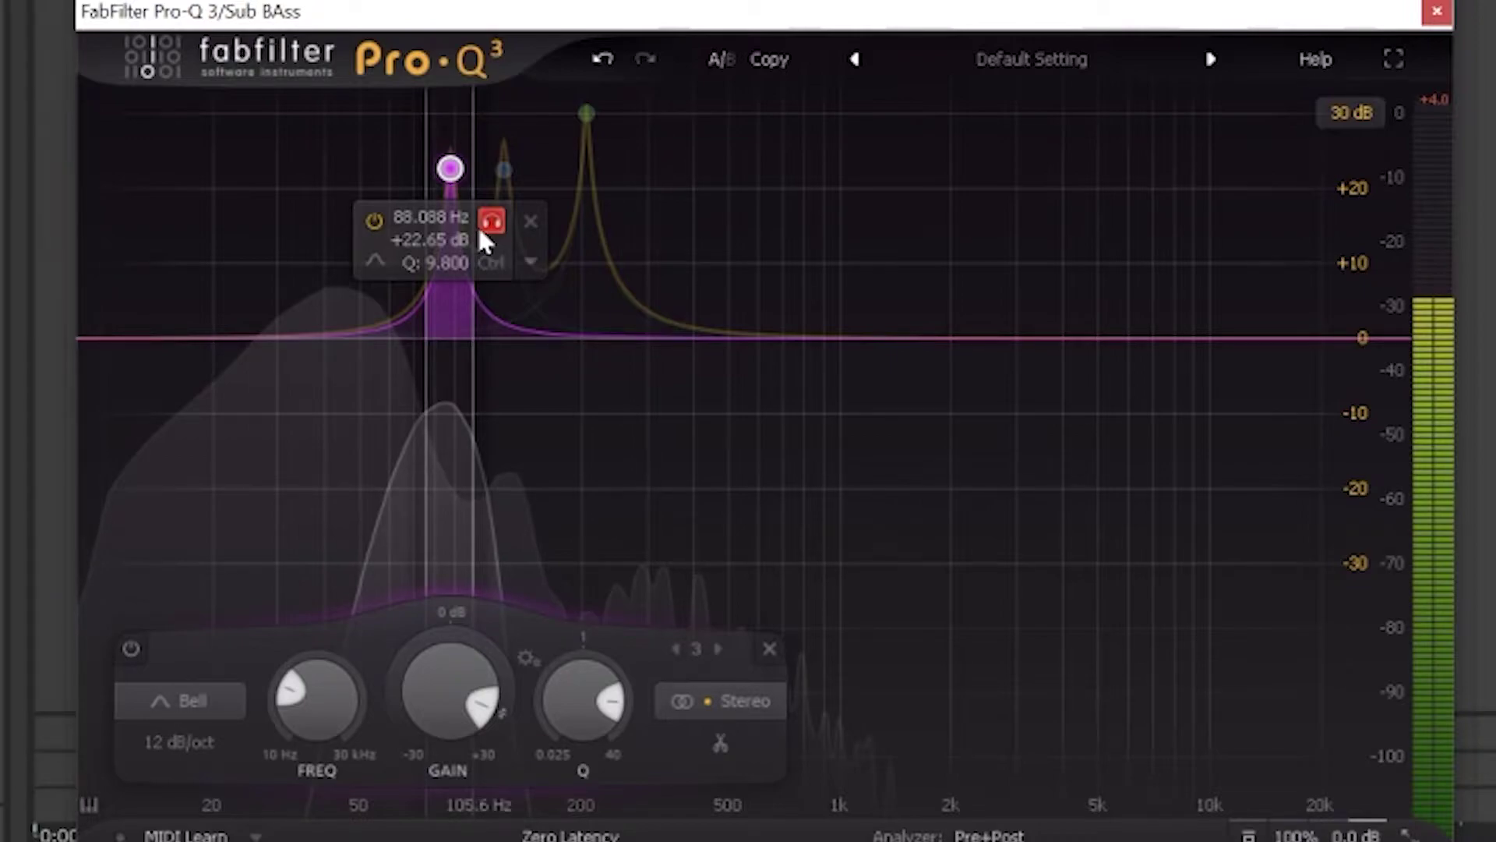
click(484, 229)
click(374, 221)
drag(536, 215, 541, 223)
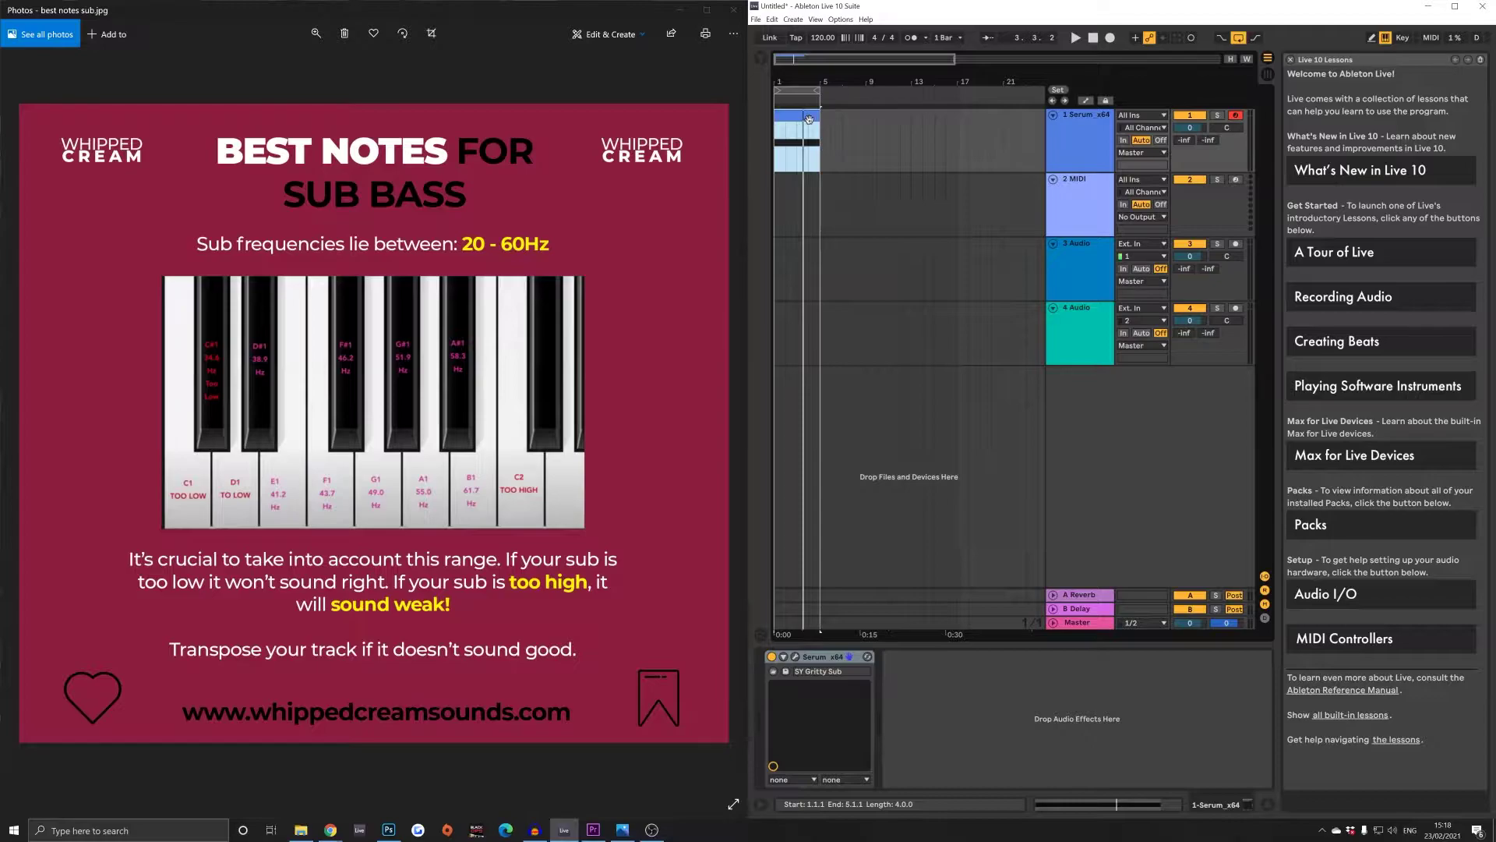
Open the Serum track's MIDI clip, transpose its G0 note up one octave to G1 and play it back.
double_click(809, 119)
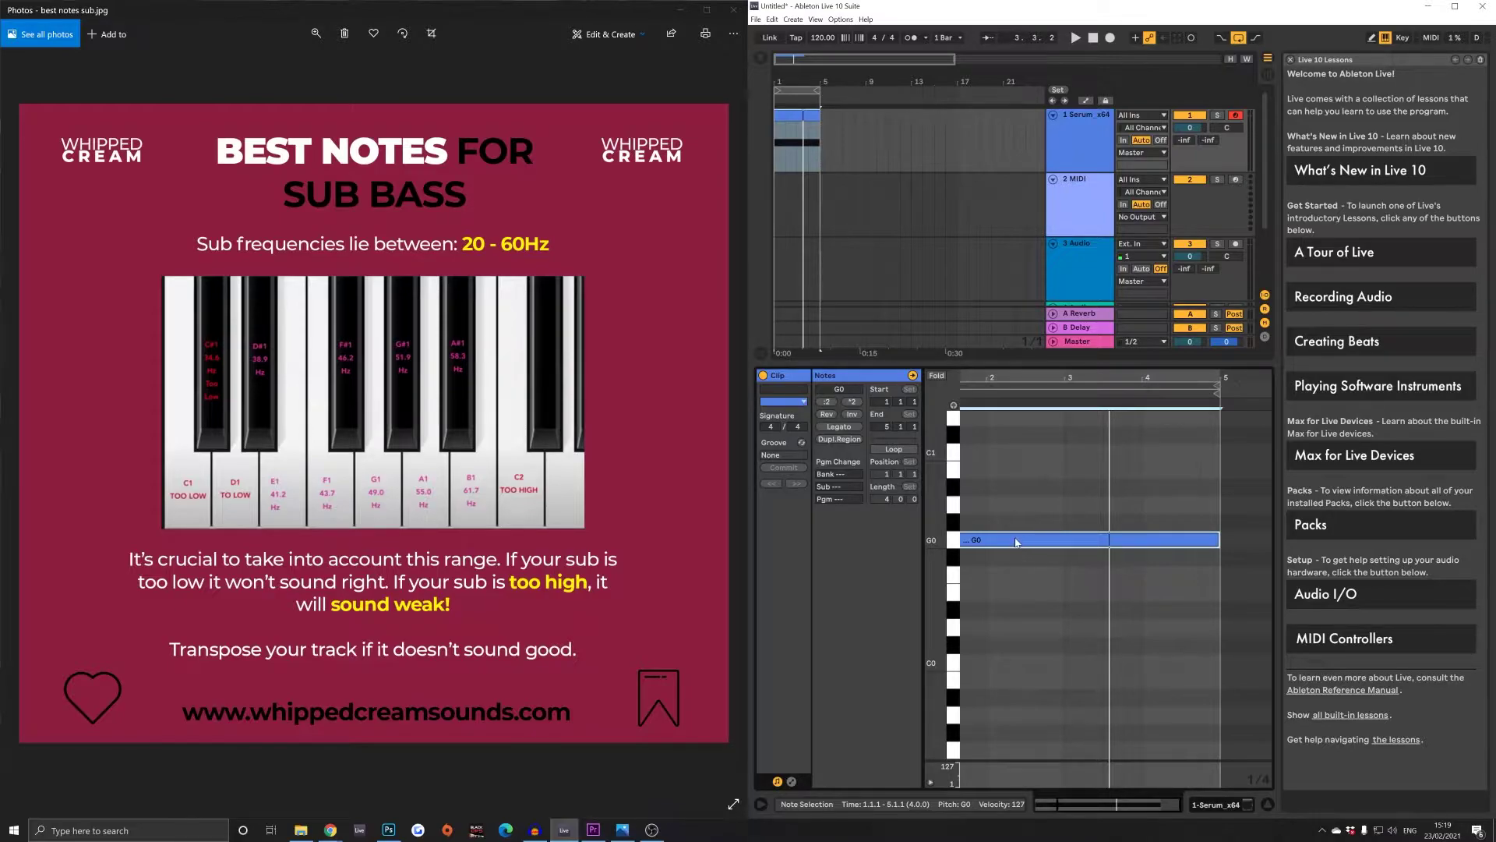
key(shift+Up)
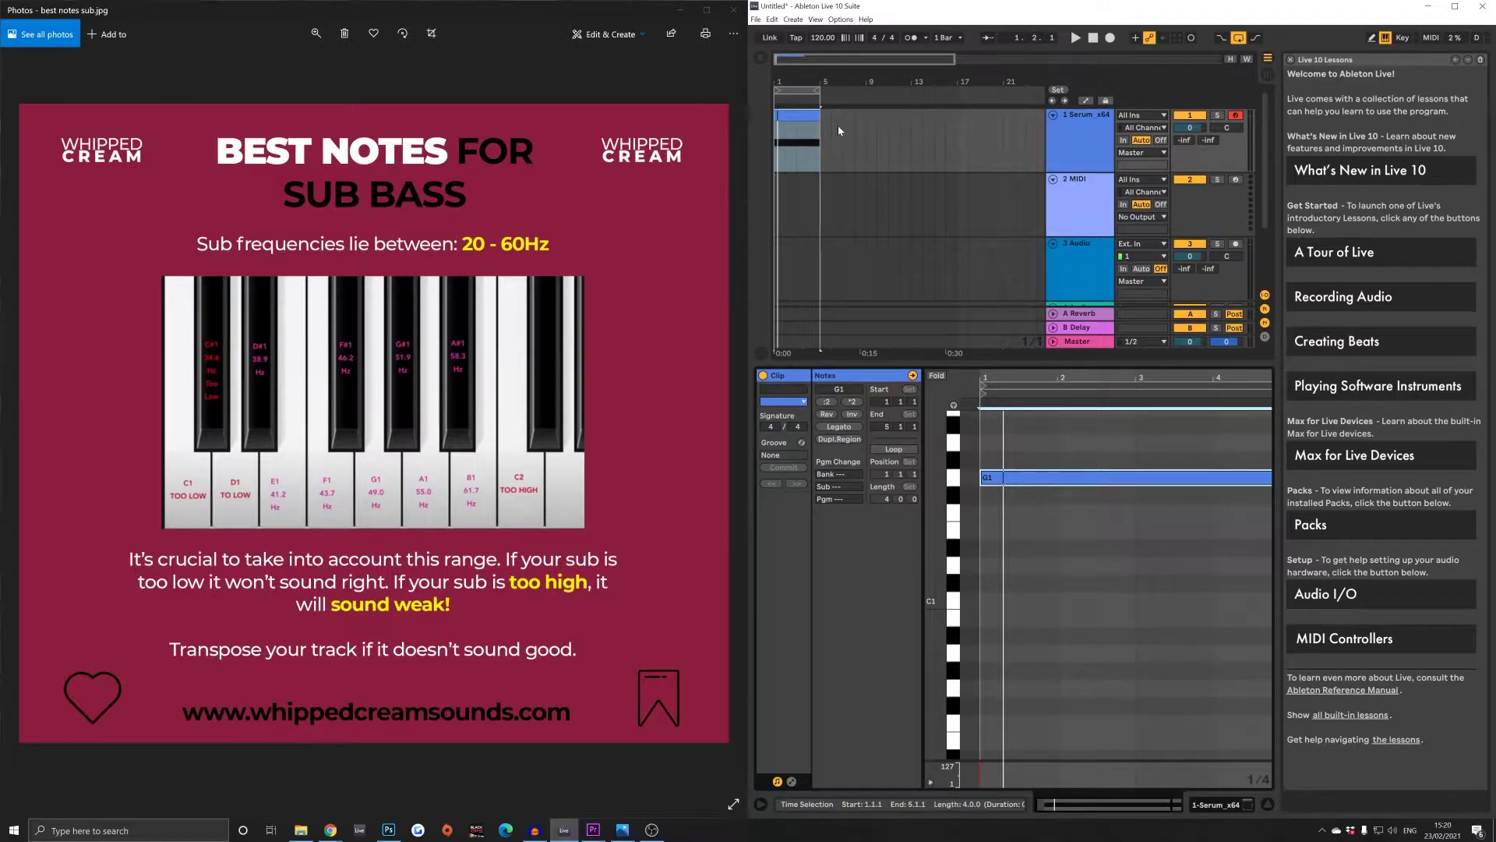
key(space)
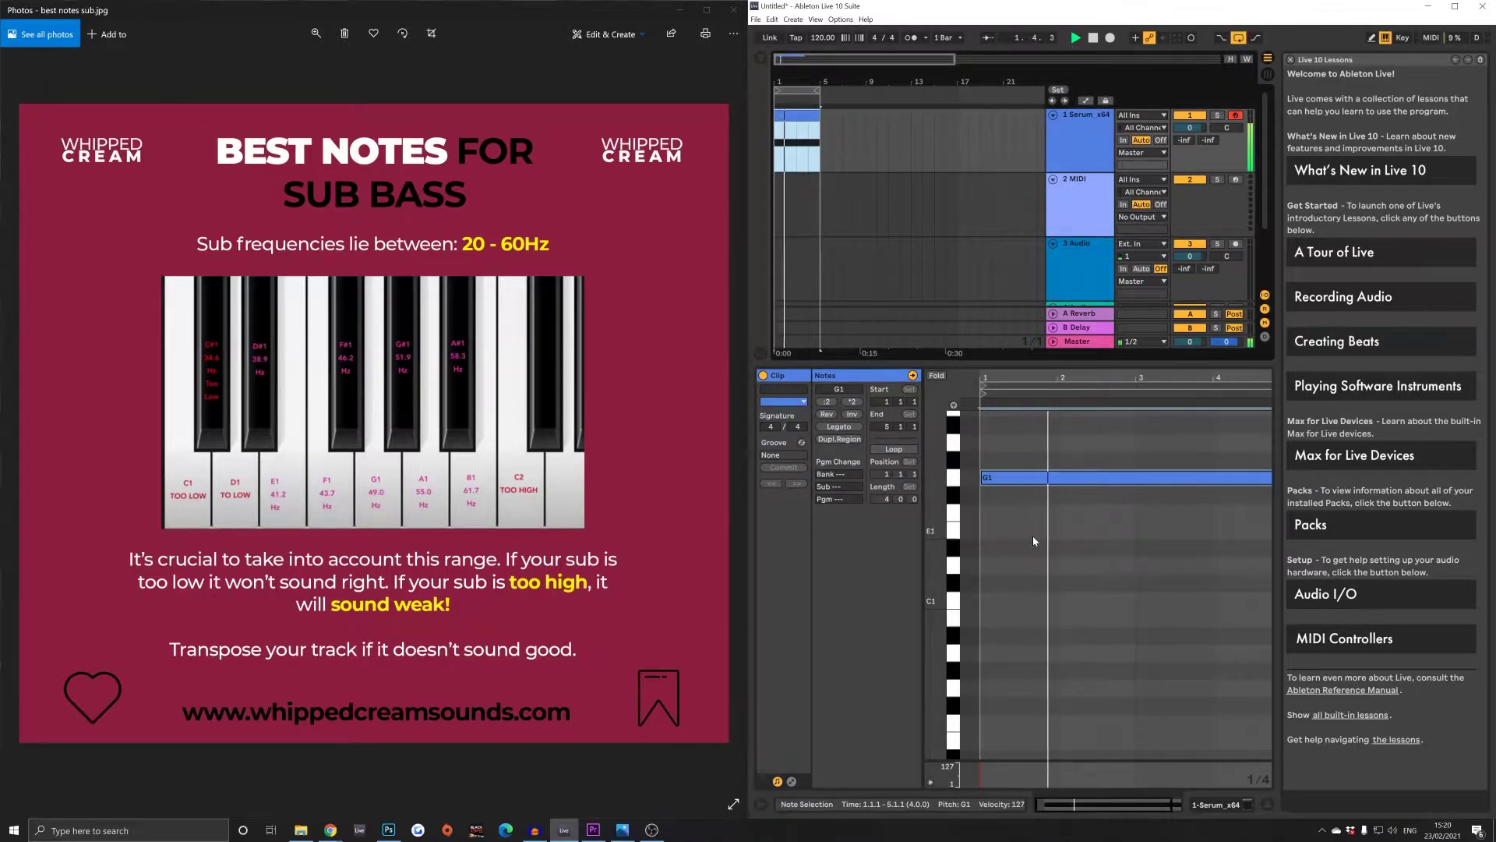
key(space)
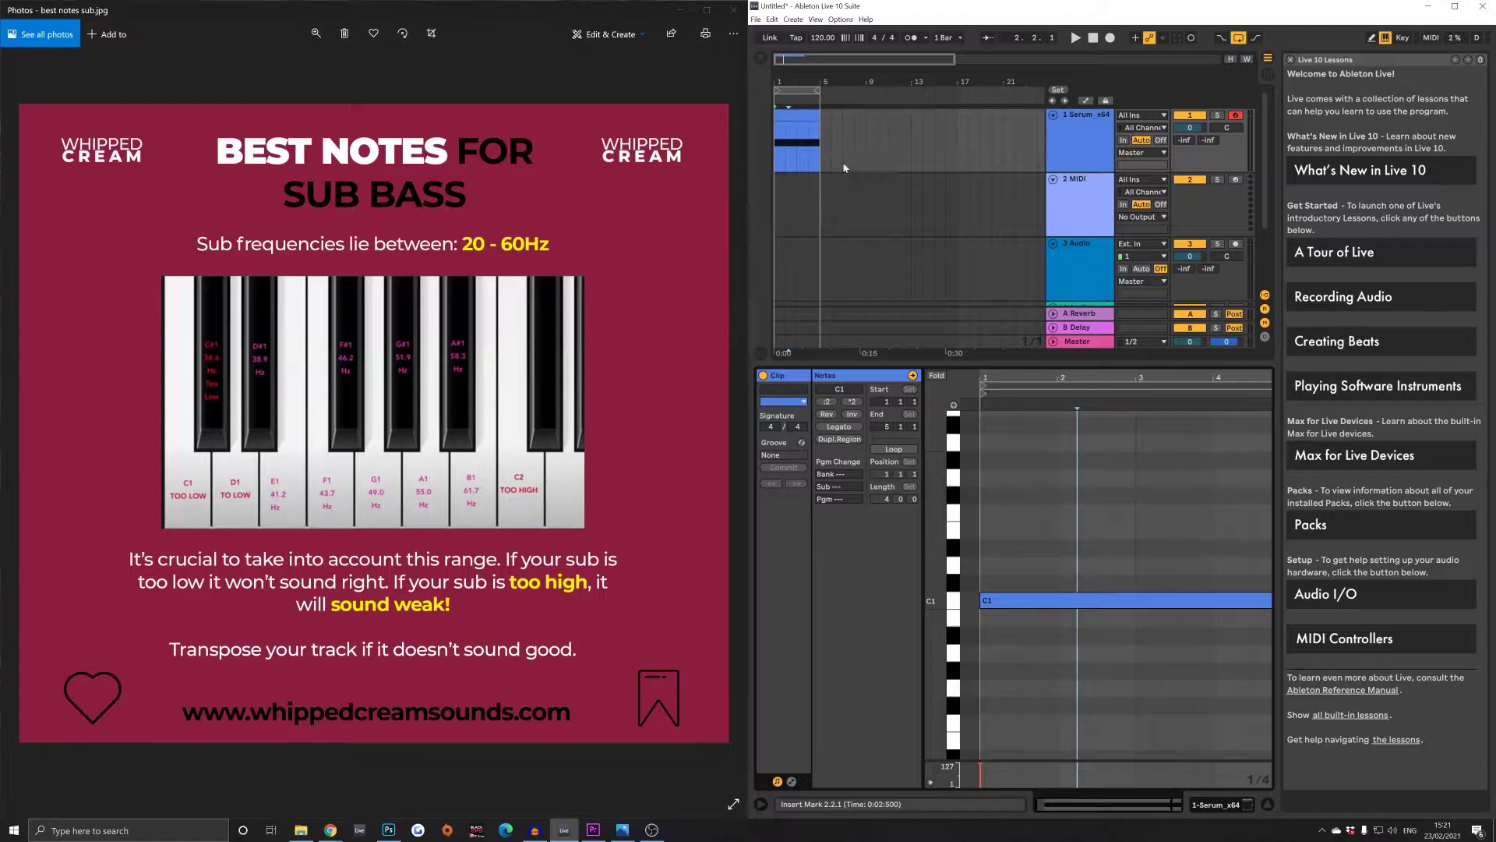
Audition the clip's C1 note, and lower the note three semitones to A0 for another listen.
click(807, 116)
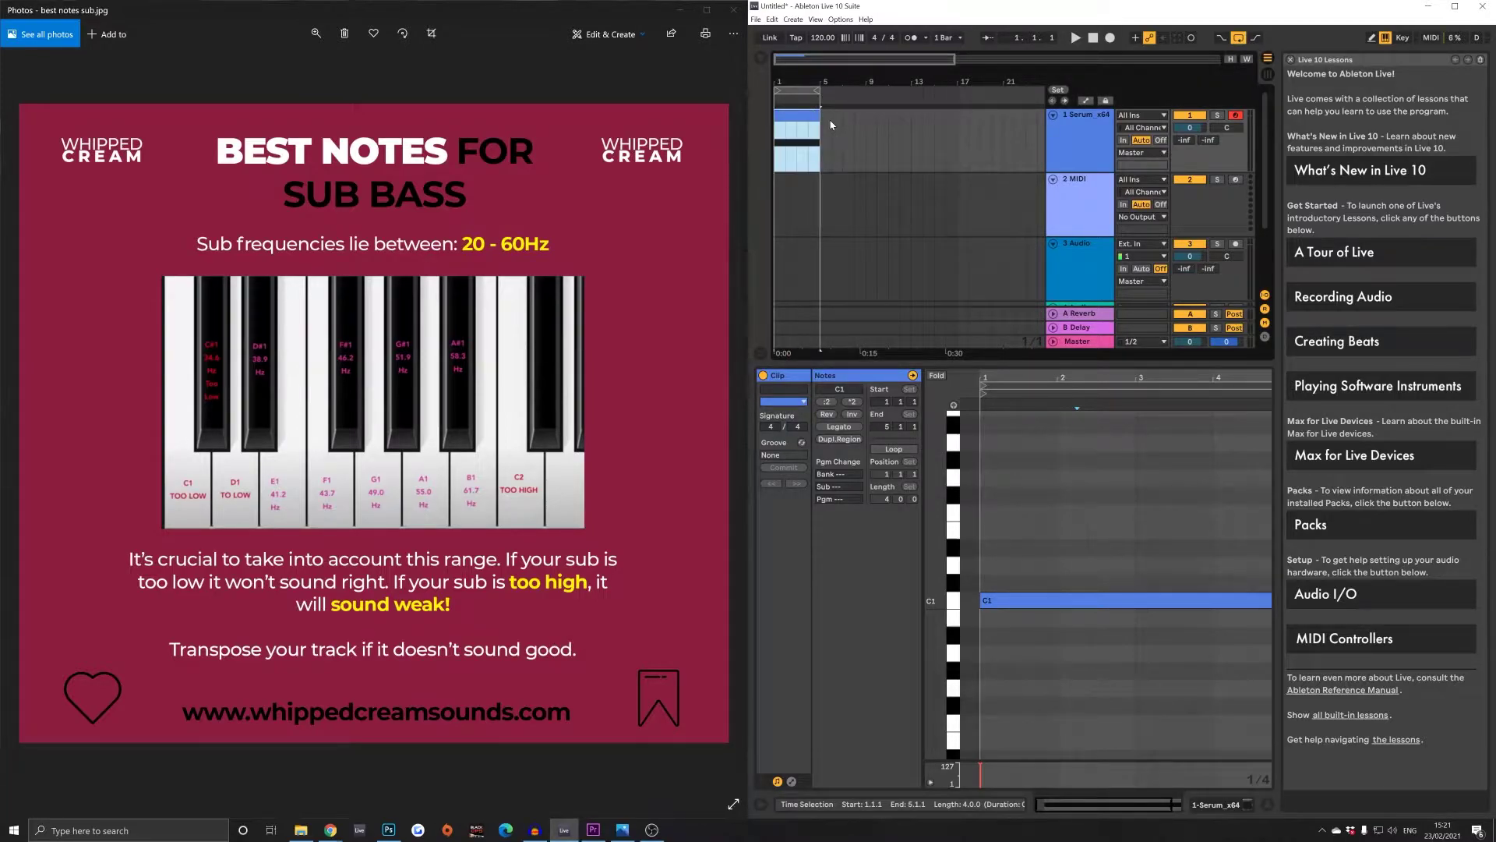
key(space)
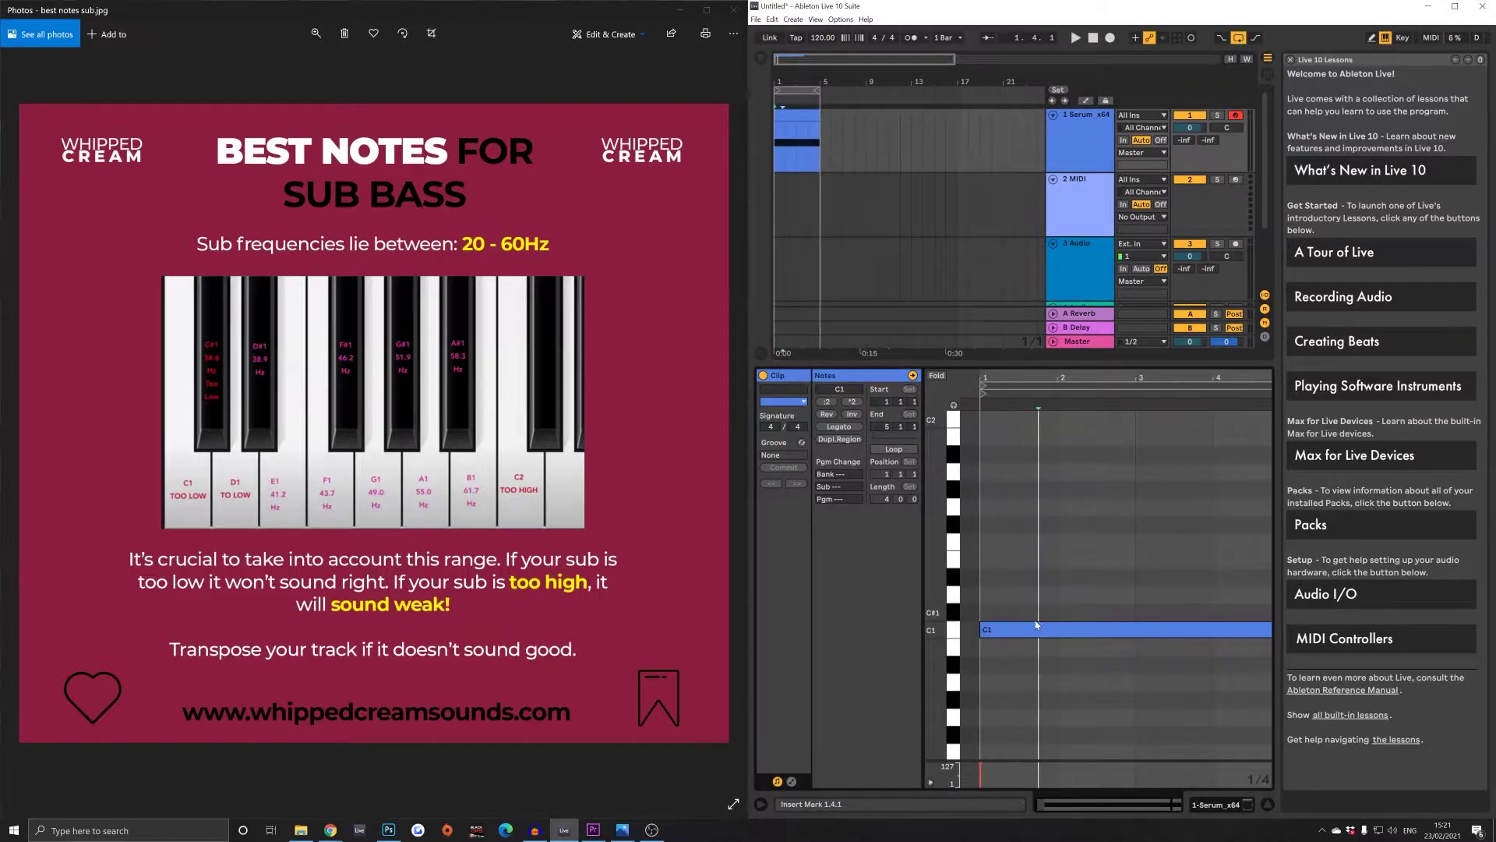
drag(1058, 615, 1091, 680)
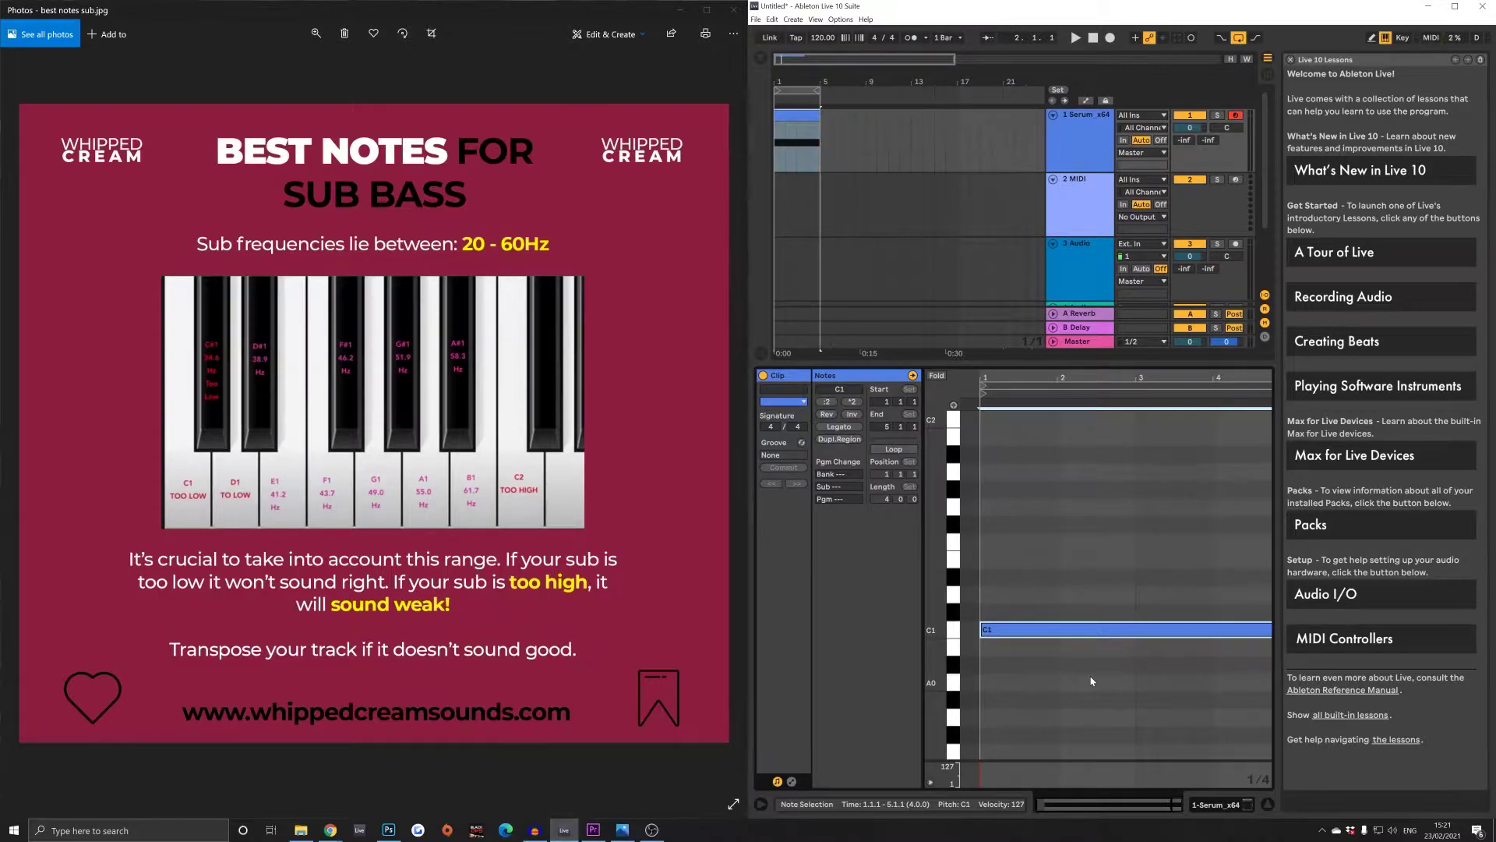
key(Down)
key(Down)
key(Down)
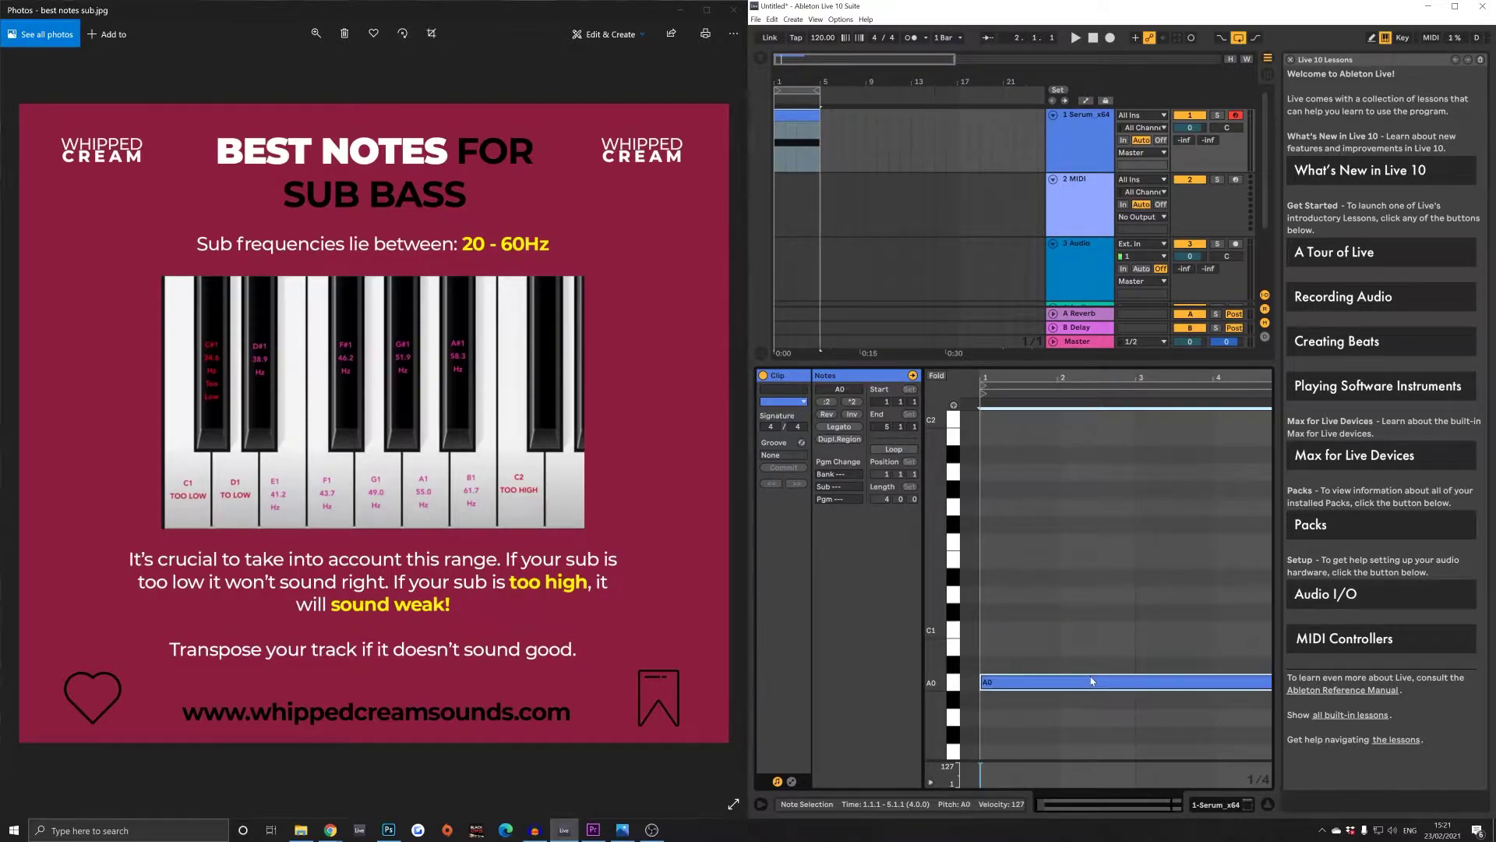
key(space)
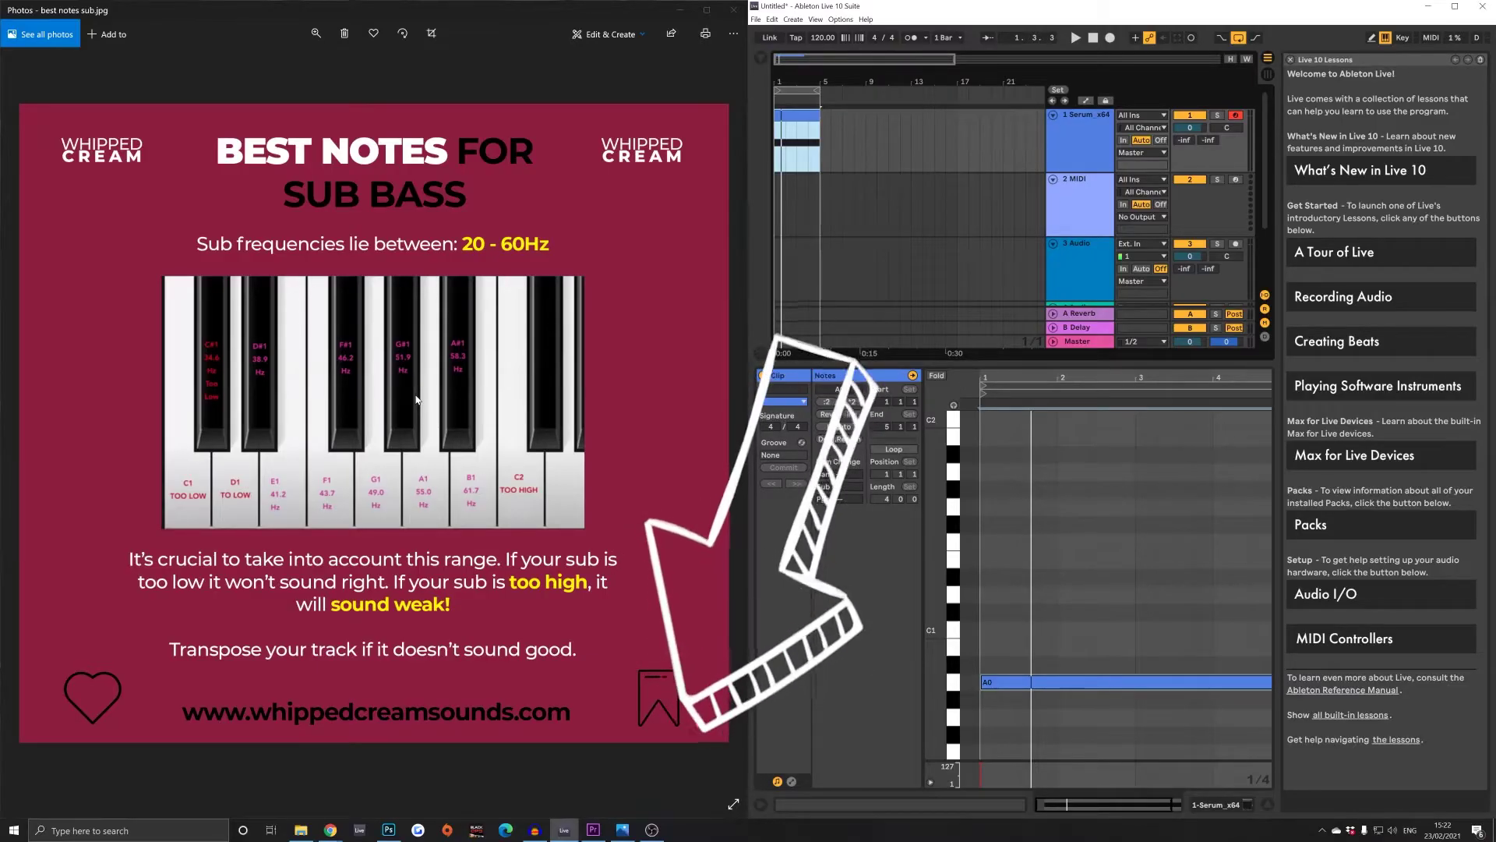
Raise the clip's A0 note to C1 and then a few semitones higher.
click(1042, 687)
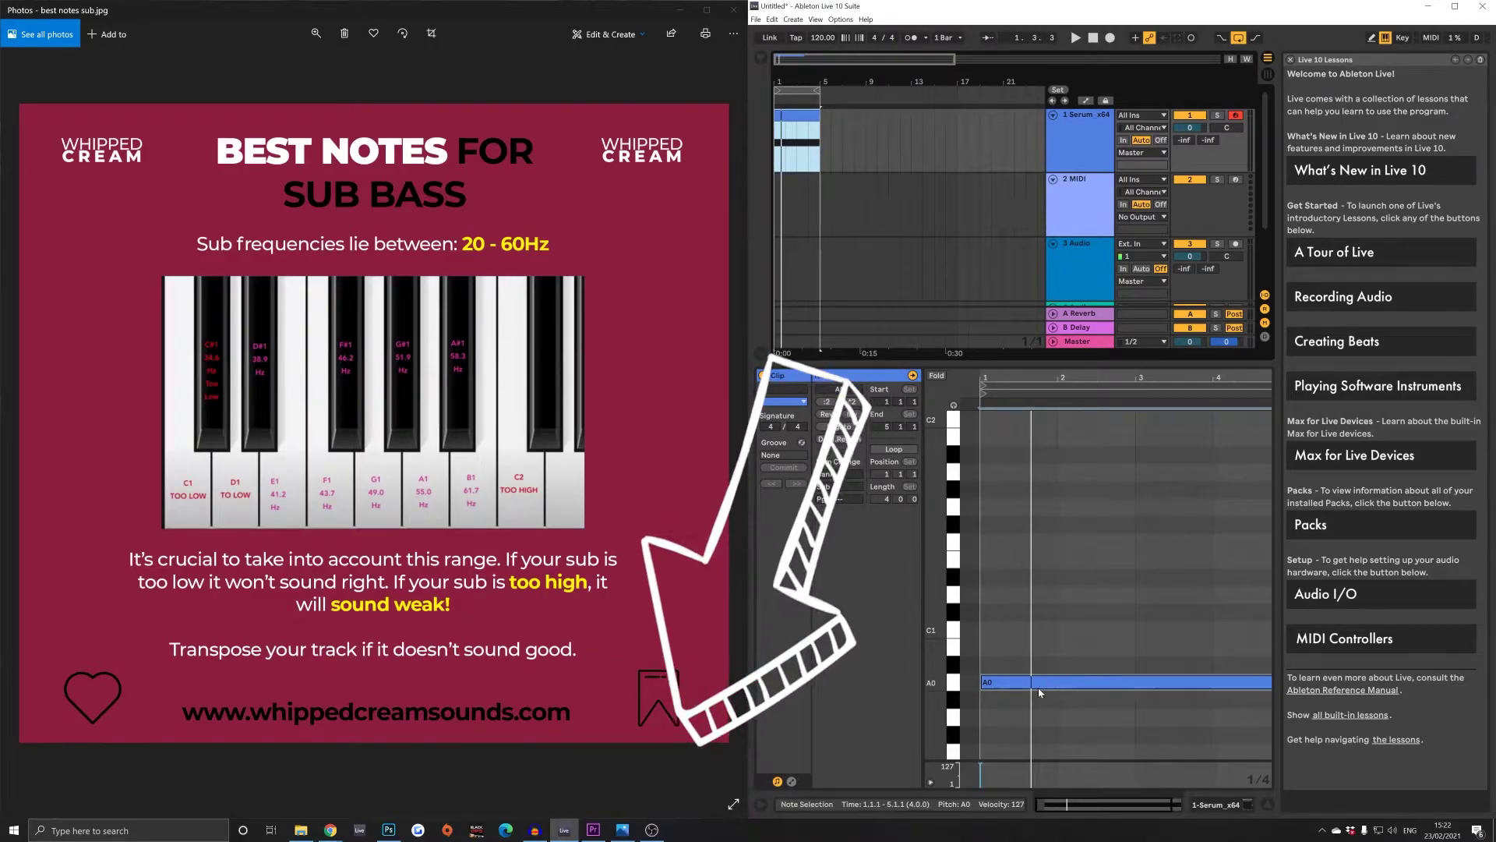
drag(1042, 687, 1031, 635)
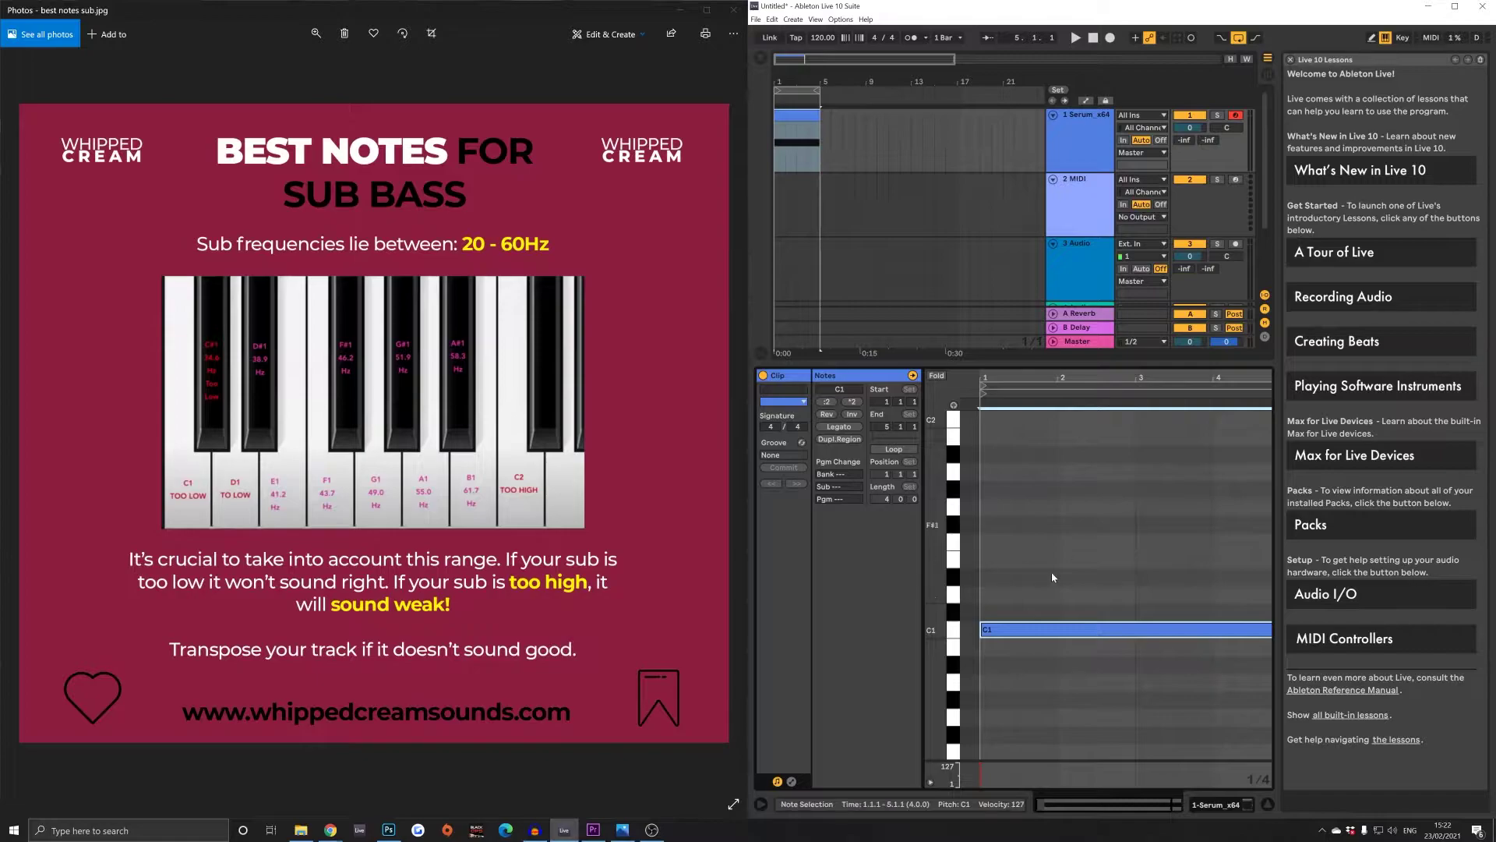
drag(1021, 632, 1009, 583)
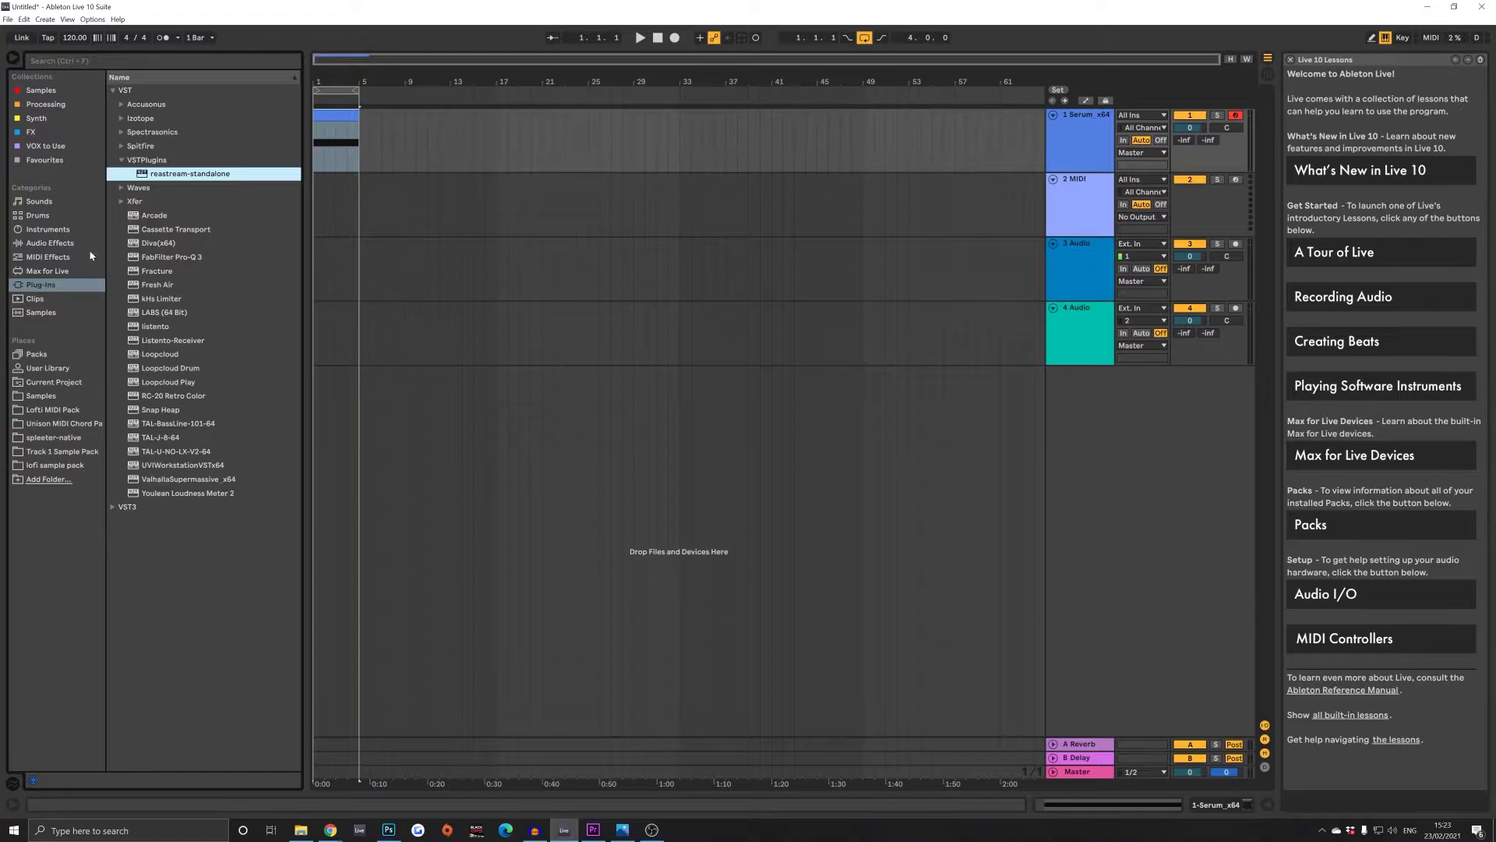
Add the Compressor audio effect to the Serum track.
click(48, 229)
click(50, 242)
click(153, 205)
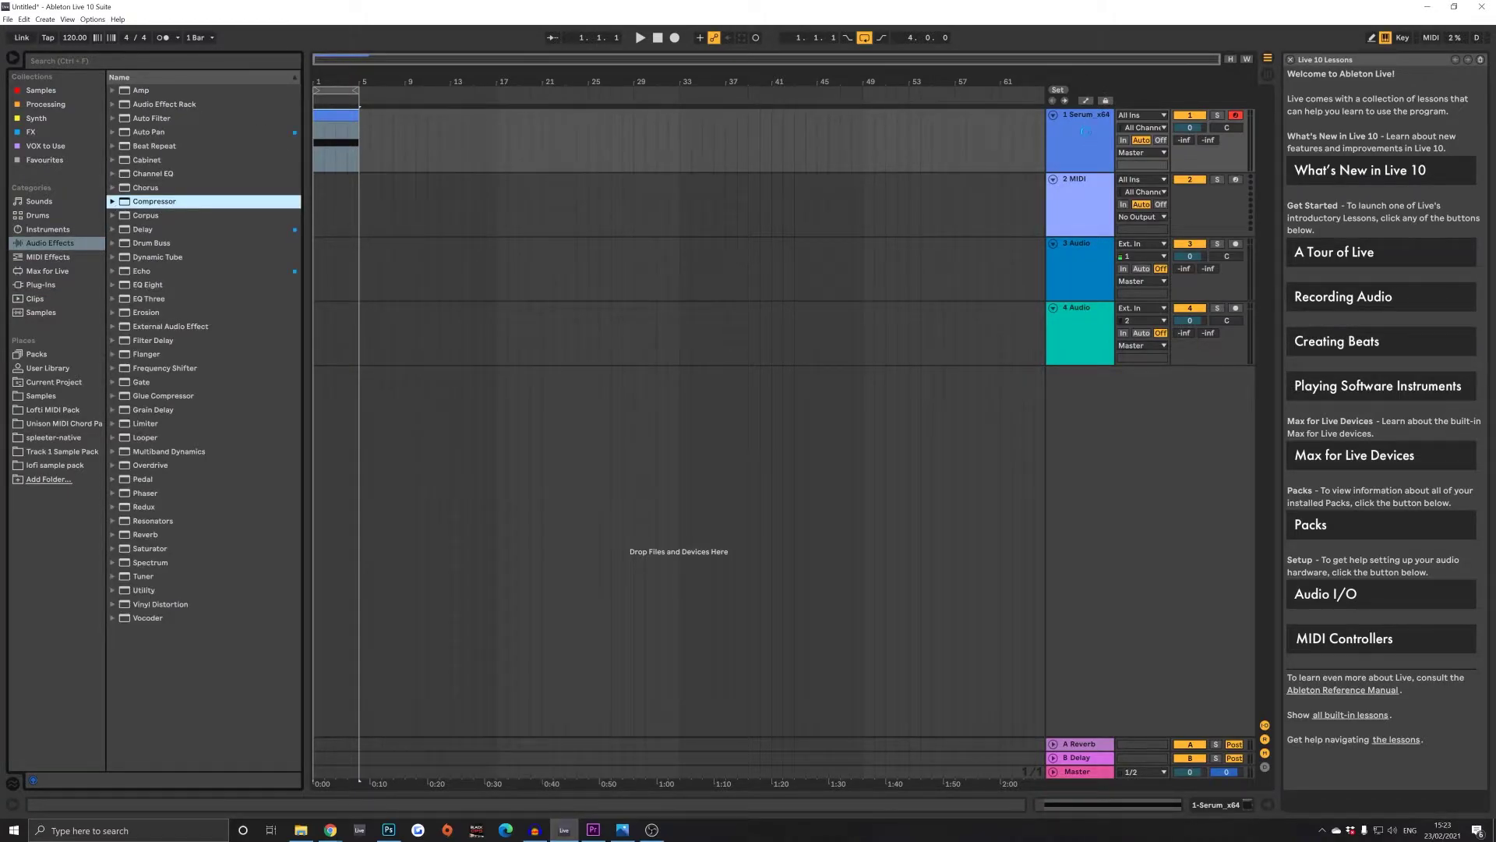
drag(1082, 131, 1086, 130)
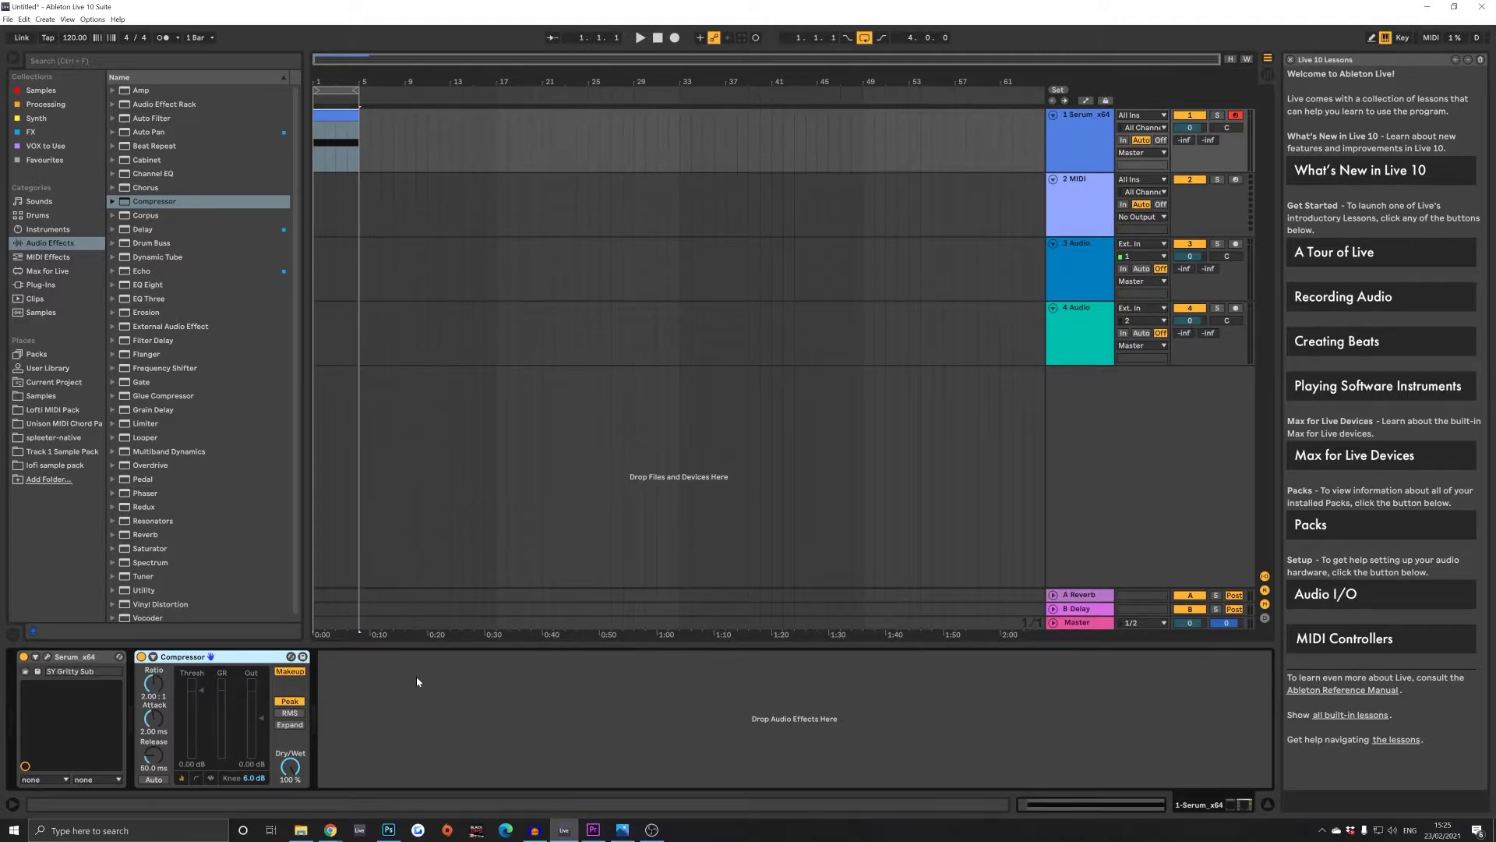
Play the bass clip briefly to hear it through the Compressor's default settings.
click(568, 489)
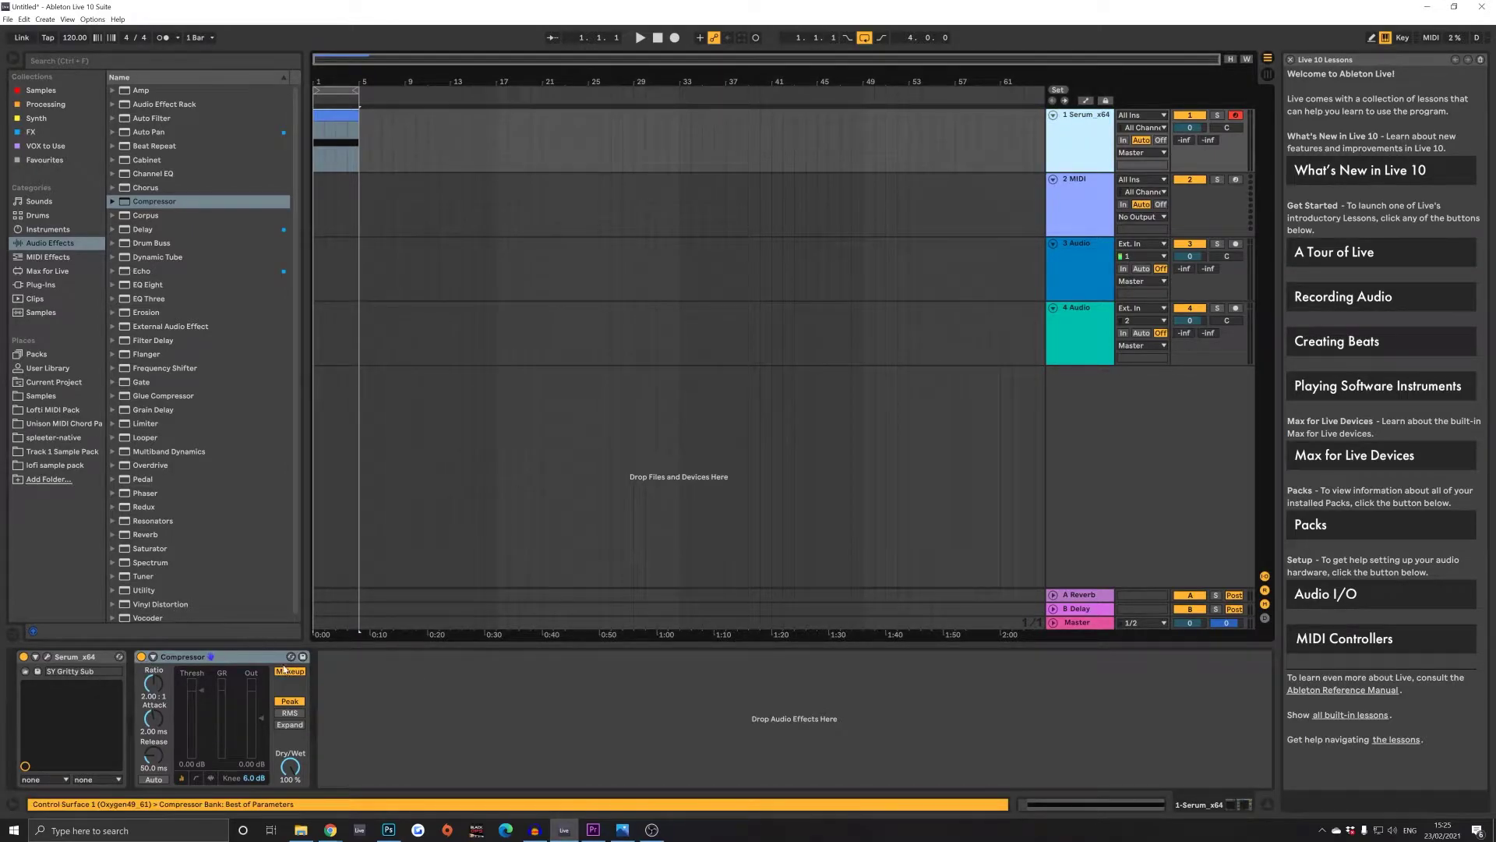
click(347, 116)
key(space)
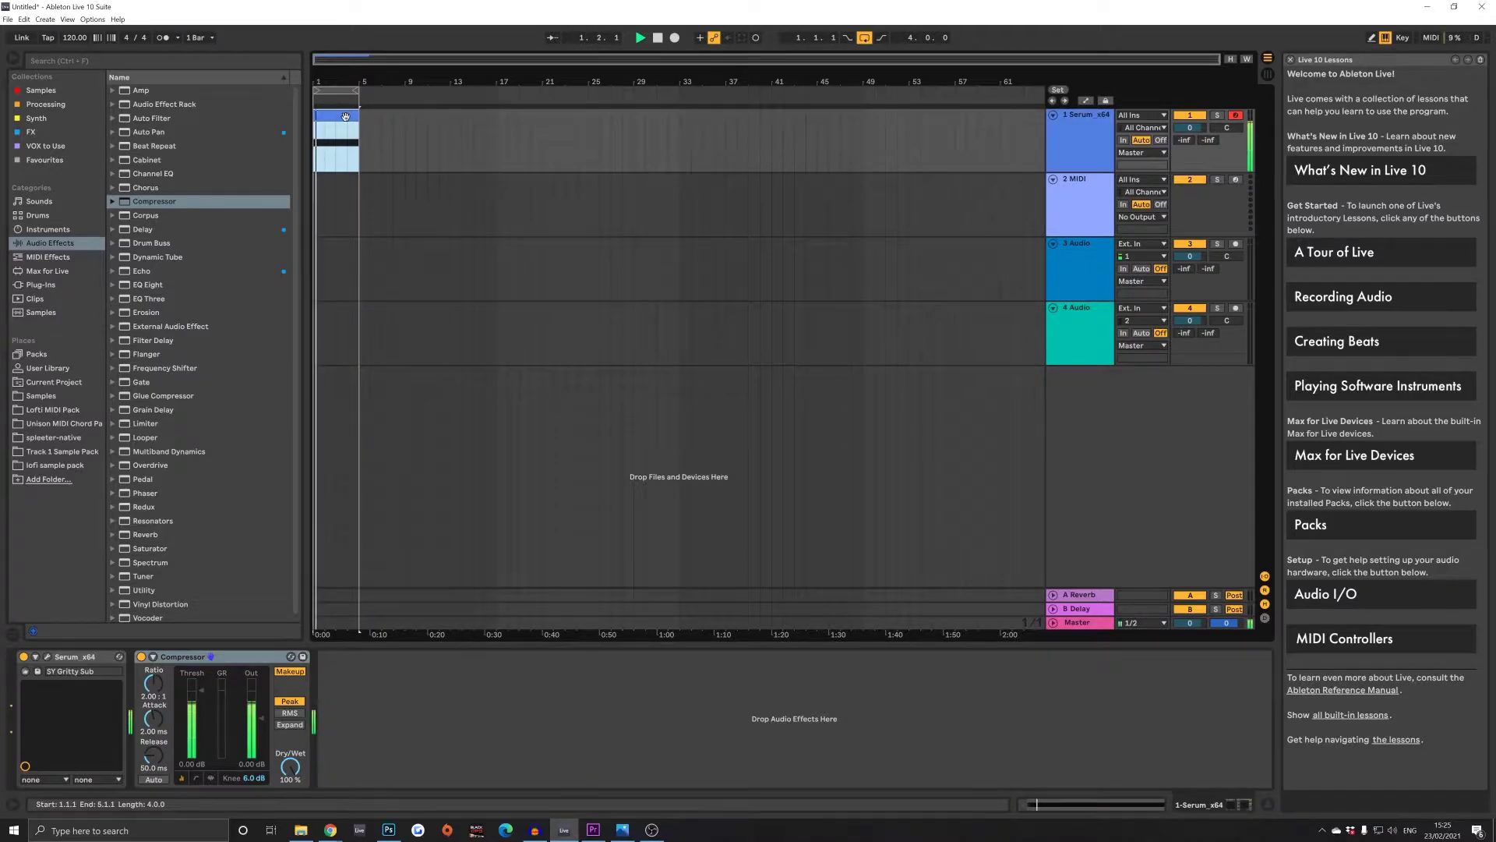
key(space)
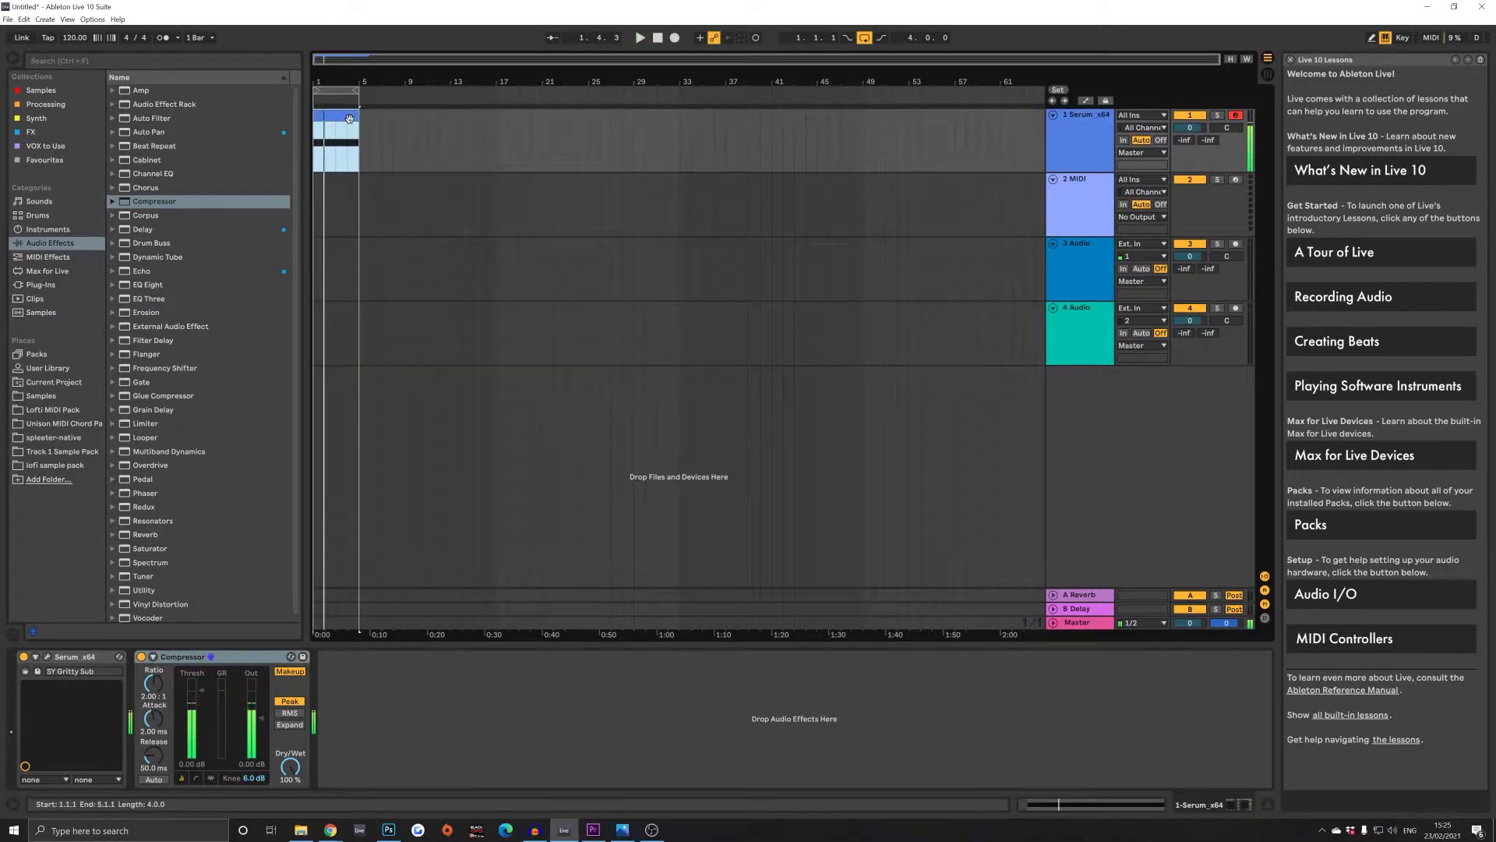
Set the Compressor's ratio to 4.50:1 and its threshold to about -9 dB during playback.
click(160, 689)
key(space)
drag(161, 689, 201, 708)
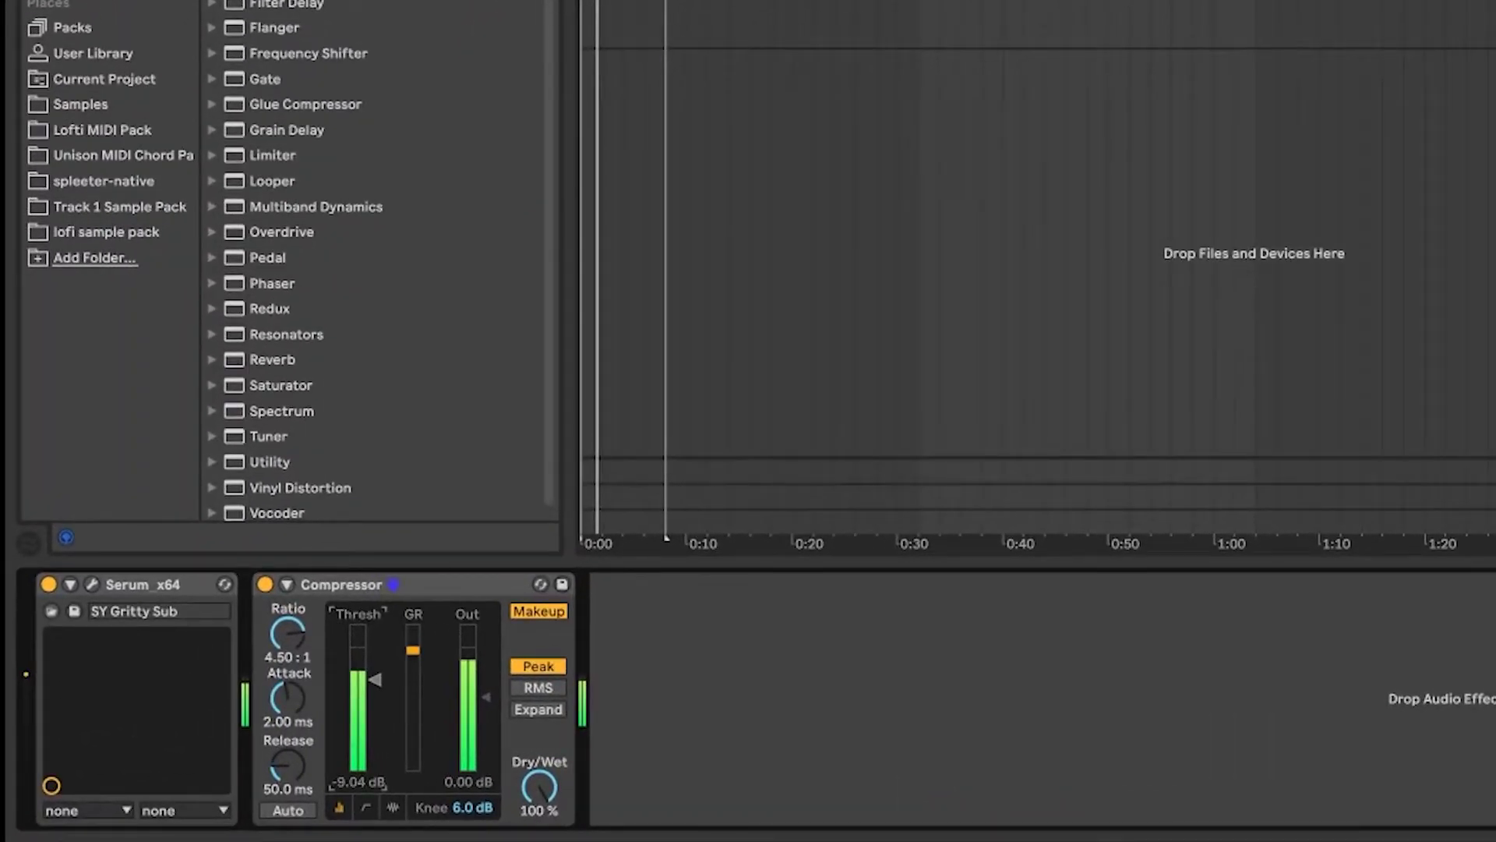
Turn off the Compressor's Makeup, lower the threshold to -19.1 dB and set the ratio to 3.71:1.
click(522, 615)
drag(375, 679, 375, 715)
drag(288, 633, 296, 652)
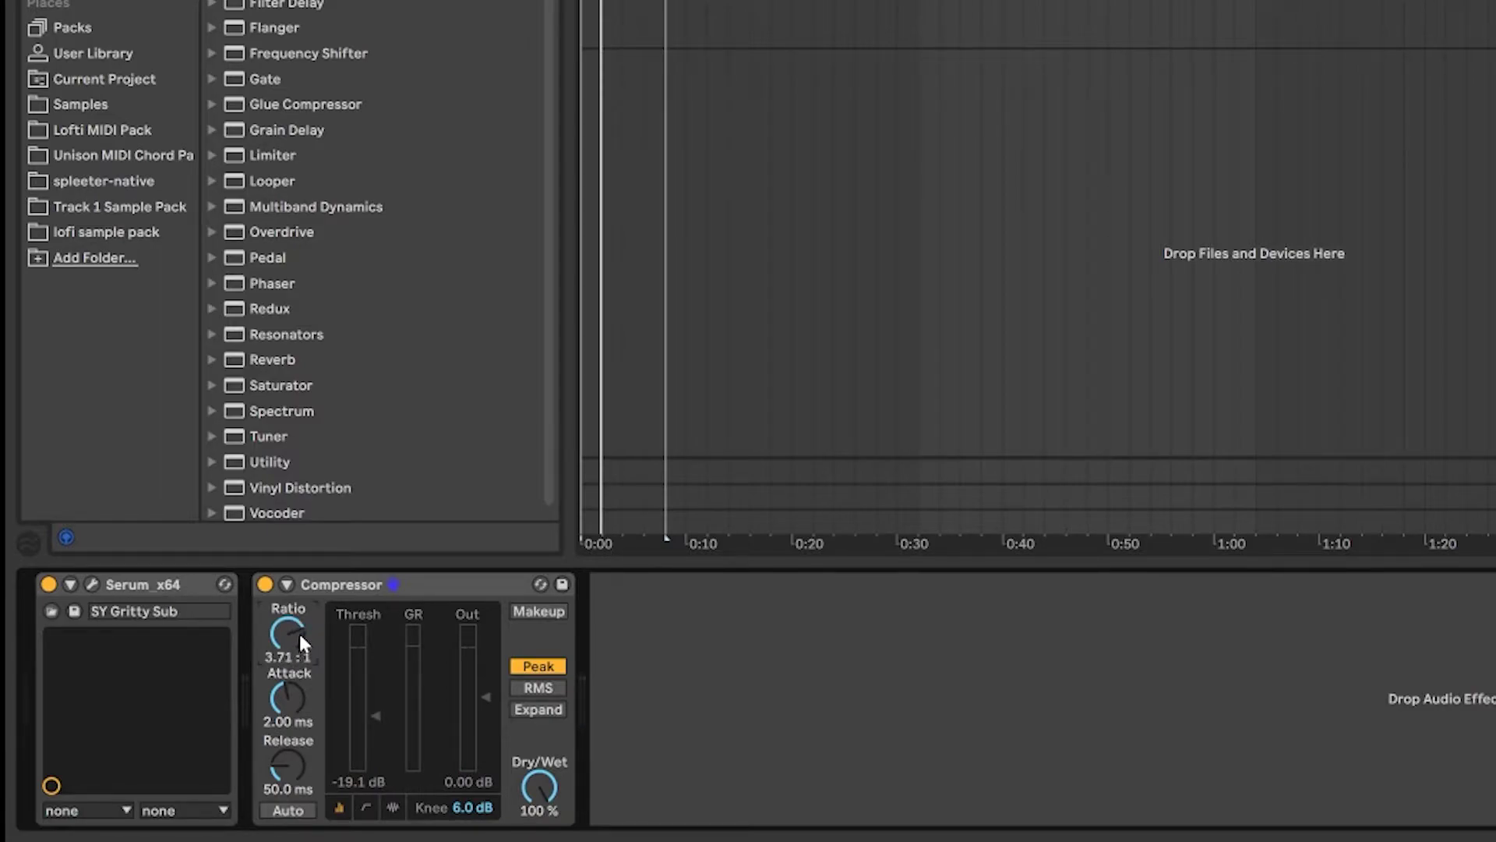
Show the Compressor's transfer curve and set the knee to 14 dB.
click(389, 586)
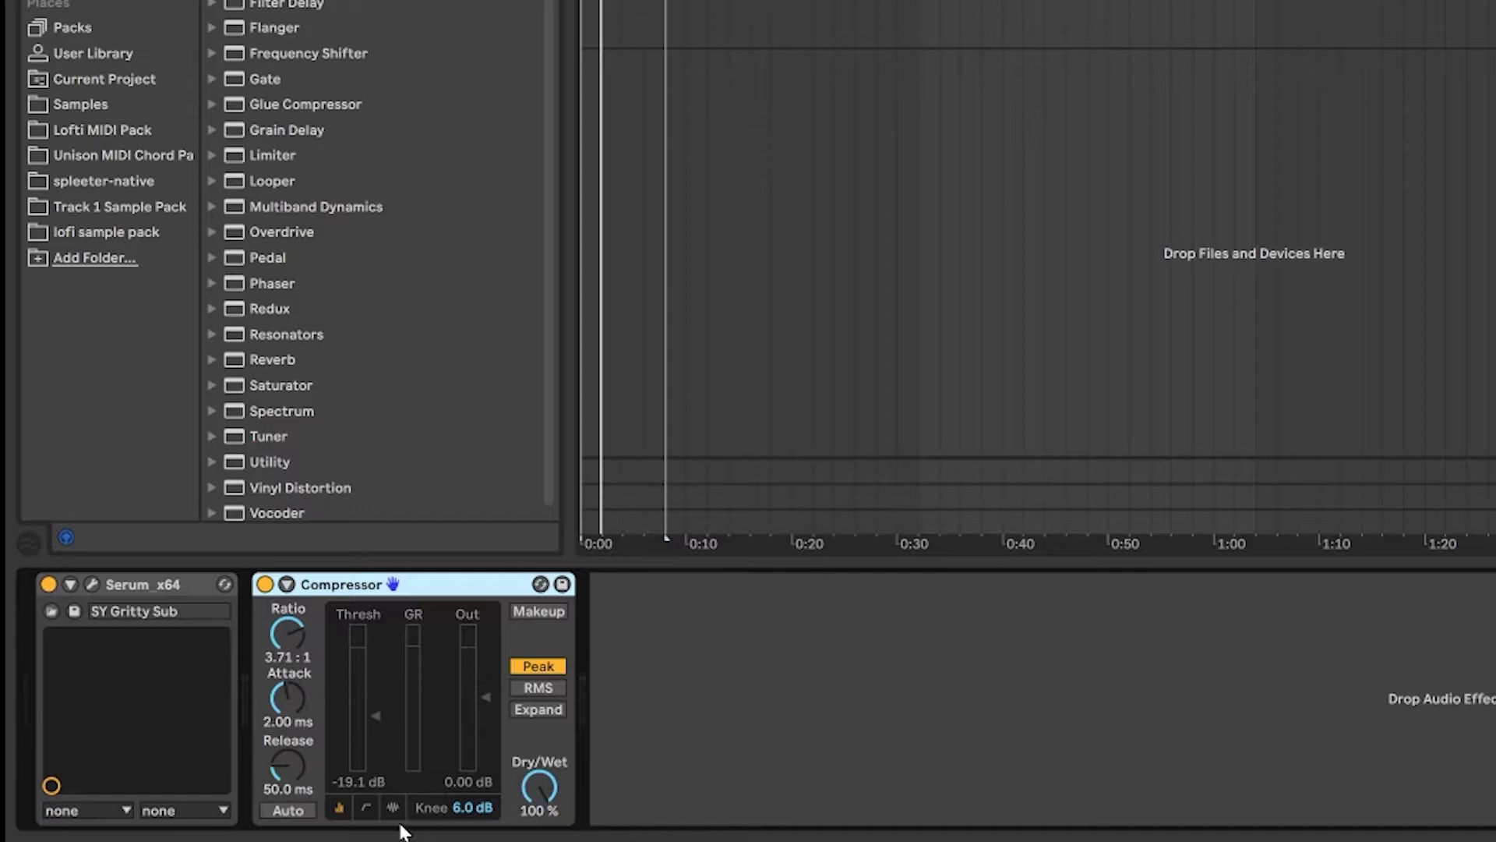
click(365, 807)
drag(454, 808, 453, 780)
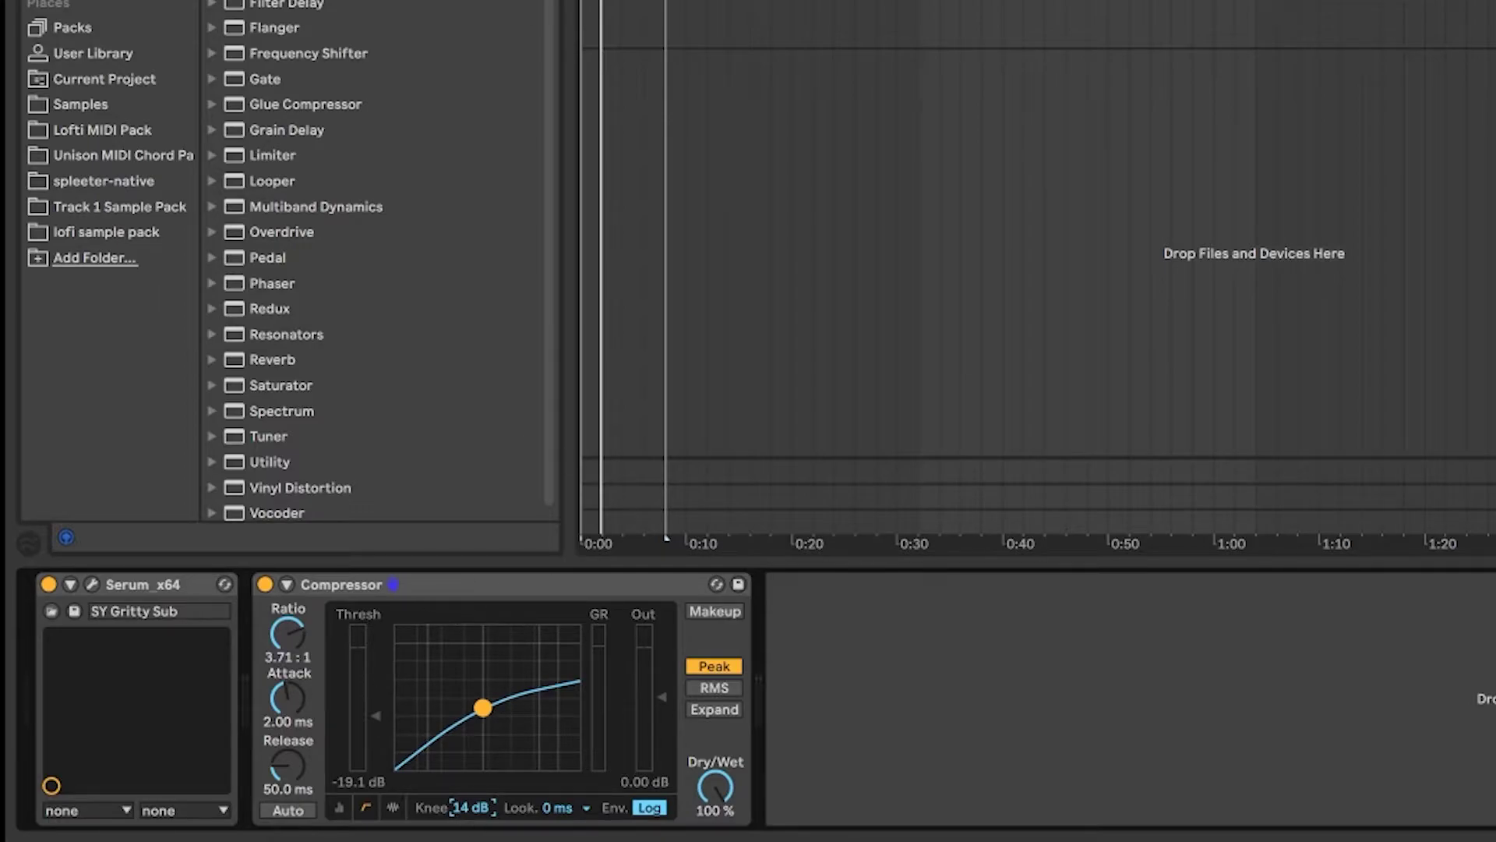
Set the Compressor's attack to 147 ms and play the bass clip to hear the change.
click(633, 3)
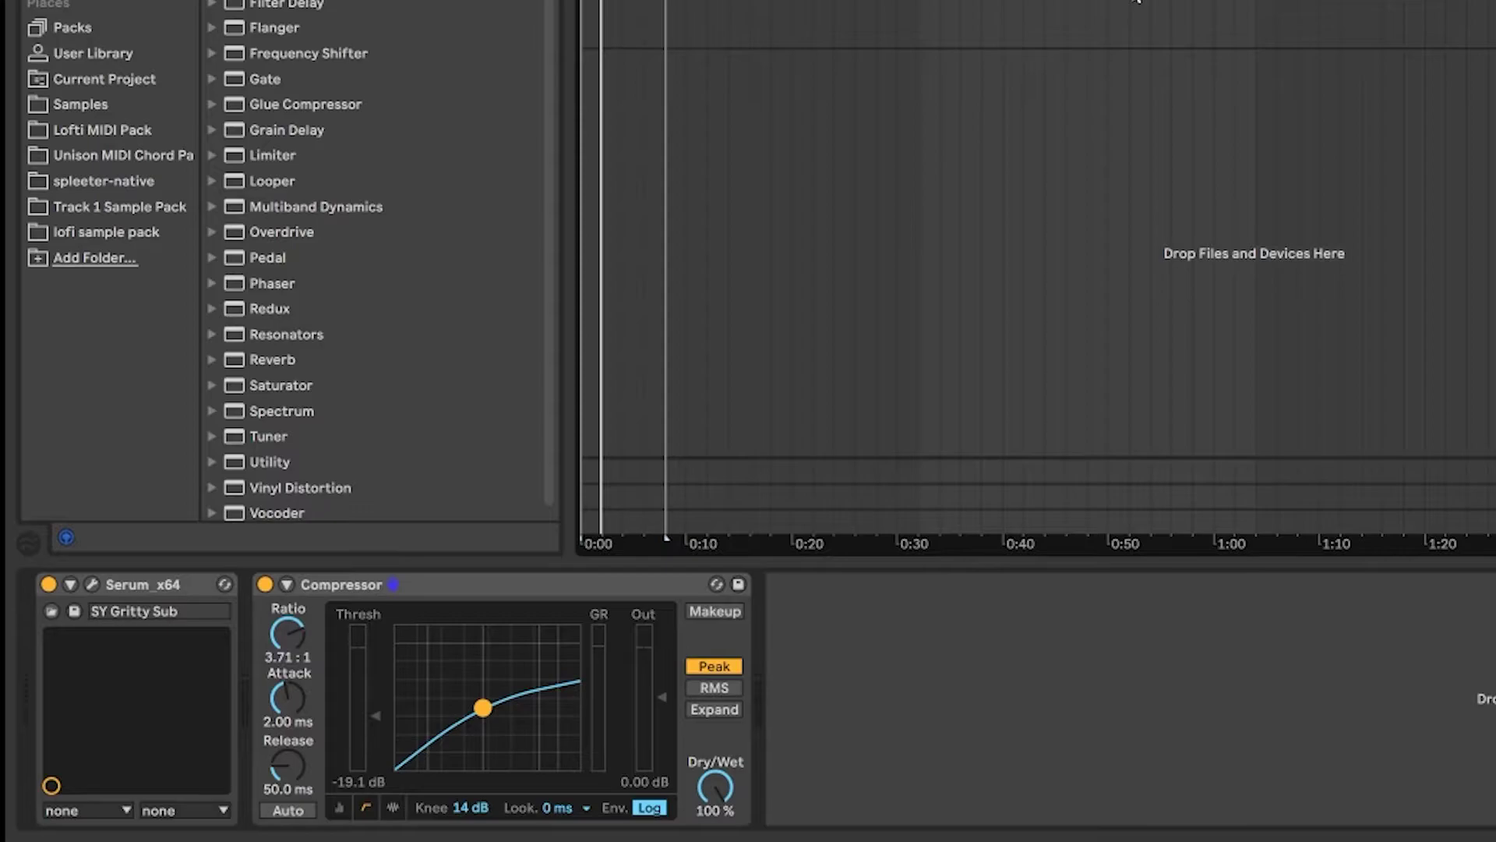
drag(288, 697, 288, 650)
mouse_move(296, 705)
mouse_down()
mouse_move(294, 729)
mouse_move(293, 639)
mouse_move(293, 685)
mouse_up()
key(space)
key(space)
key(space)
text(147)
key(Return)
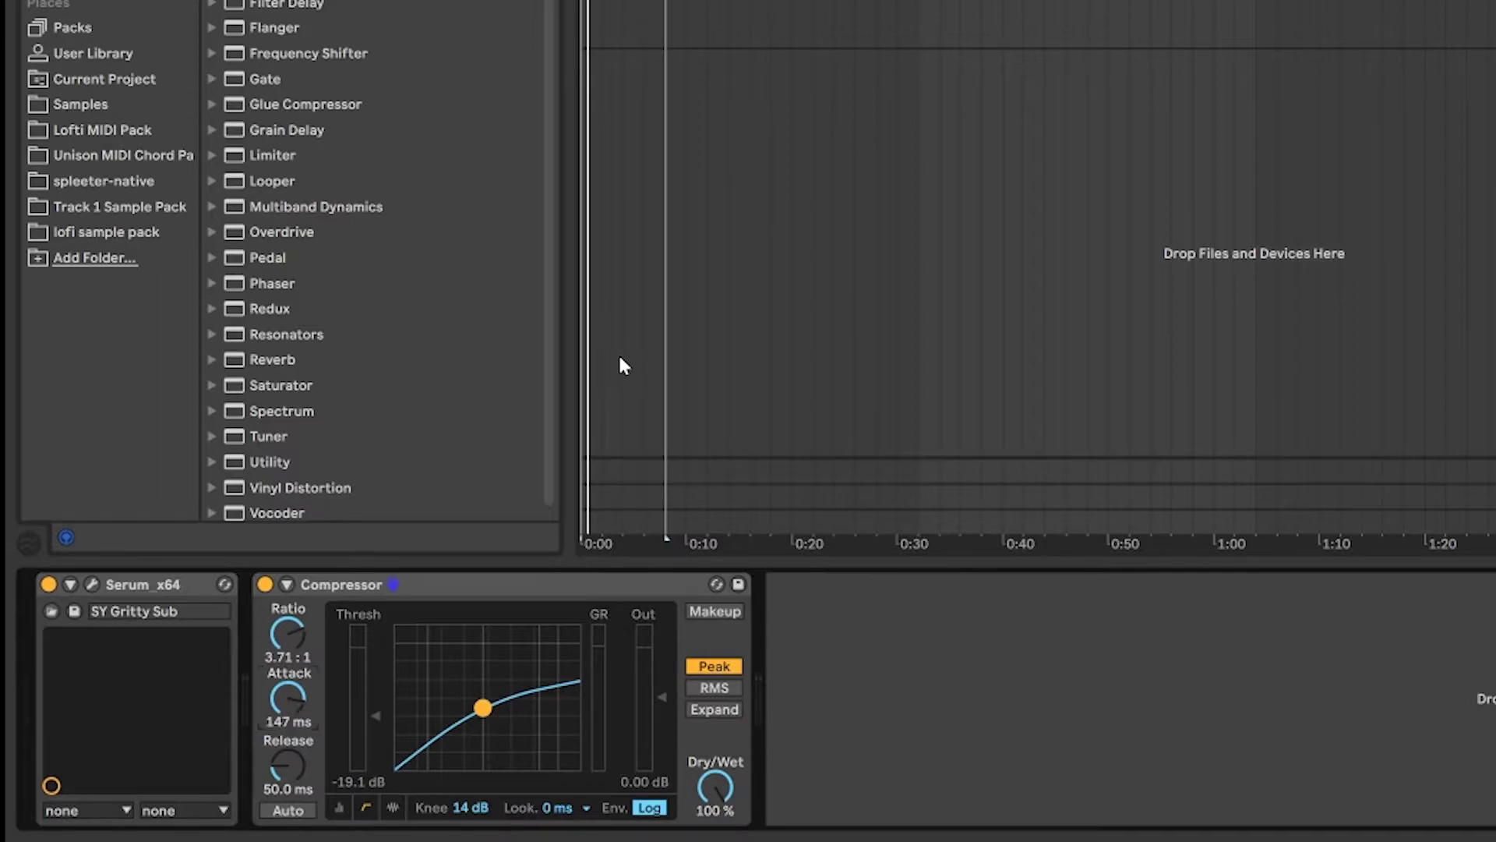
key(space)
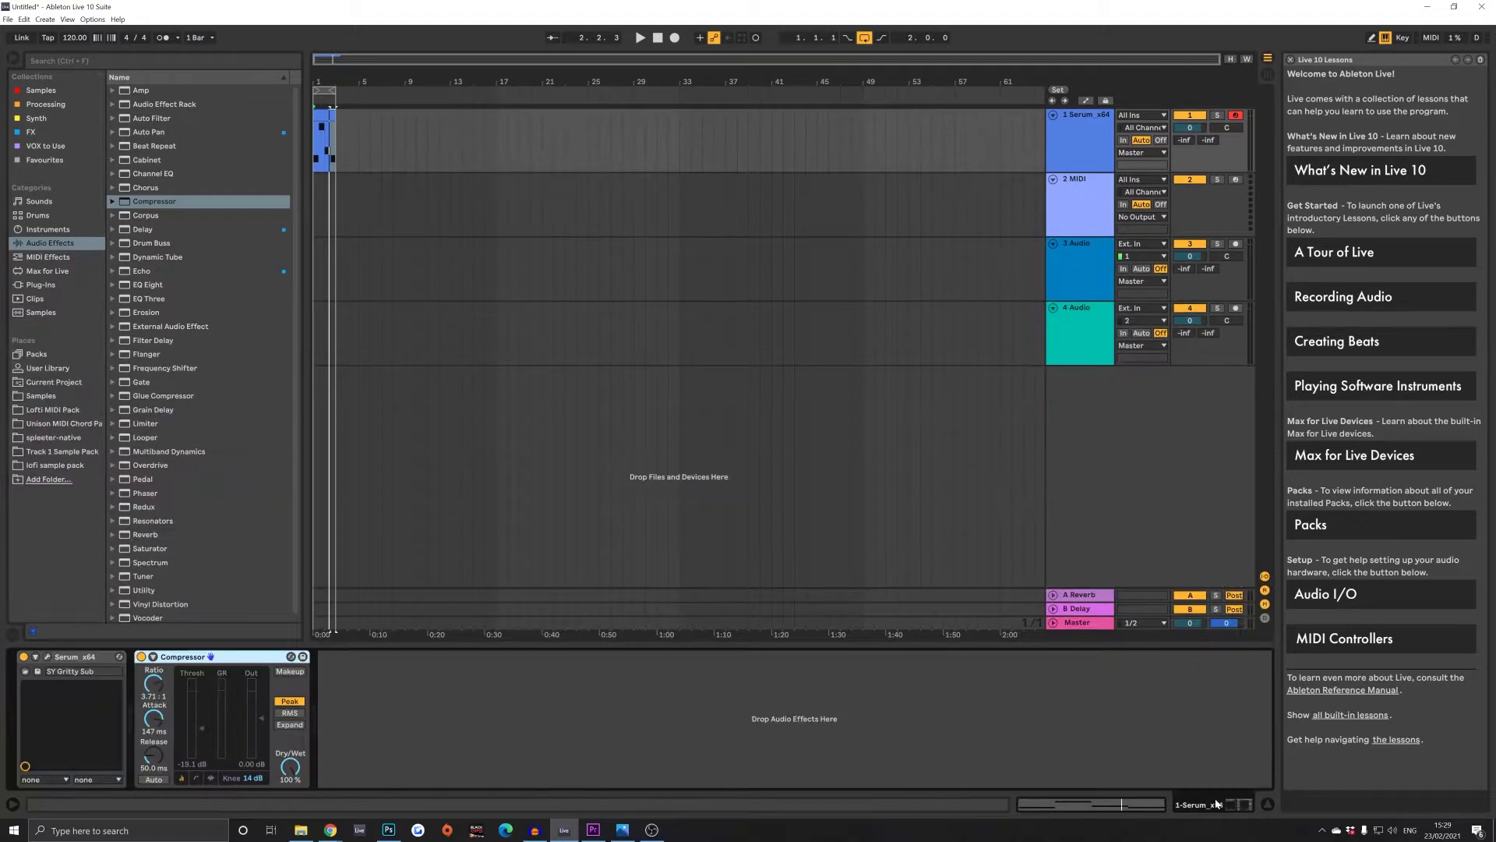
Adjust the Compressor's release while the bass plays, ending at 63.2 ms.
drag(154, 755, 154, 732)
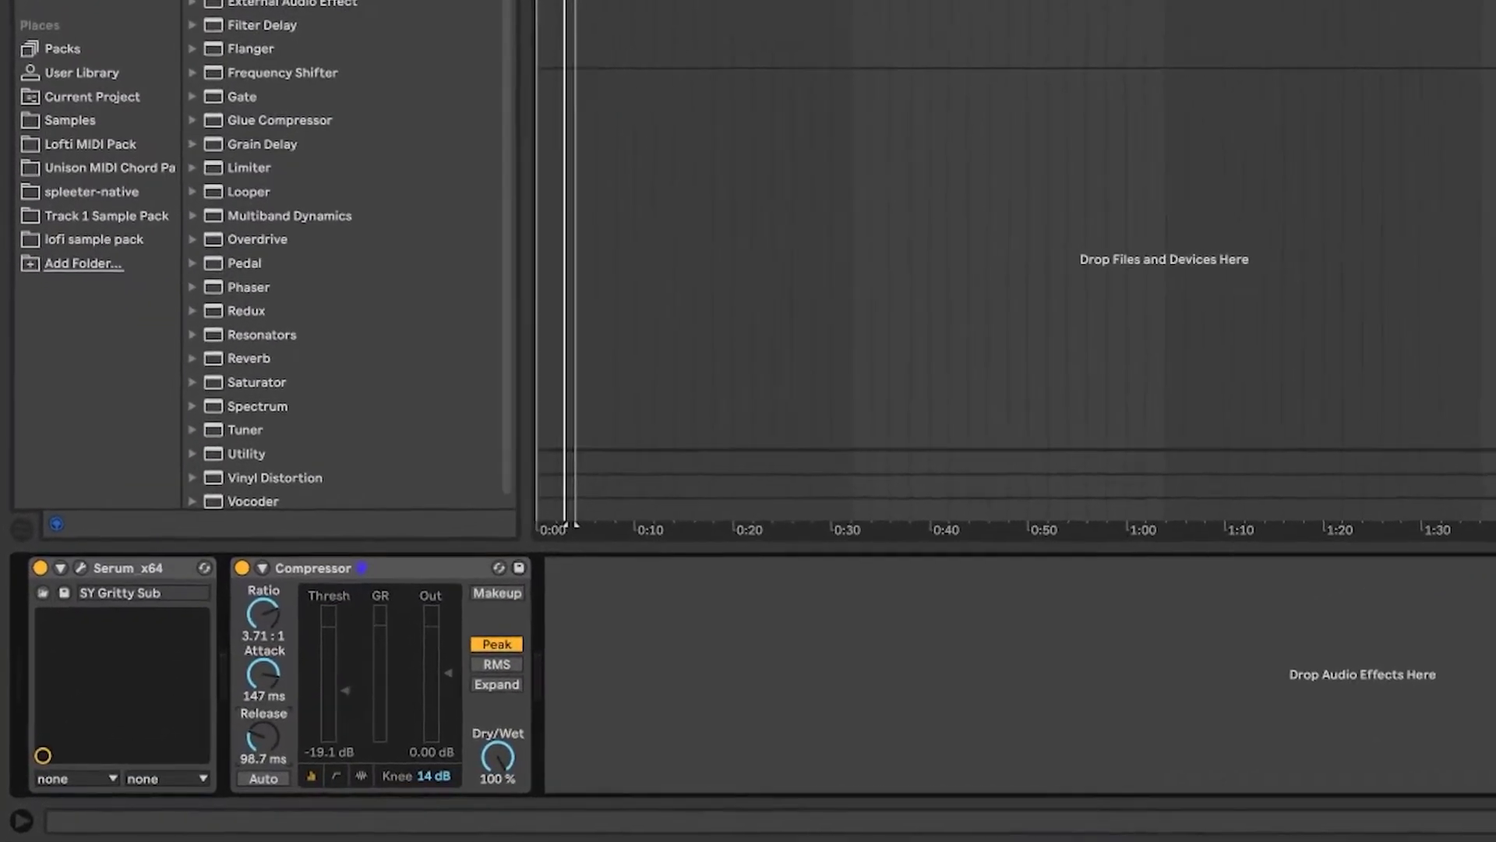
drag(282, 732, 282, 729)
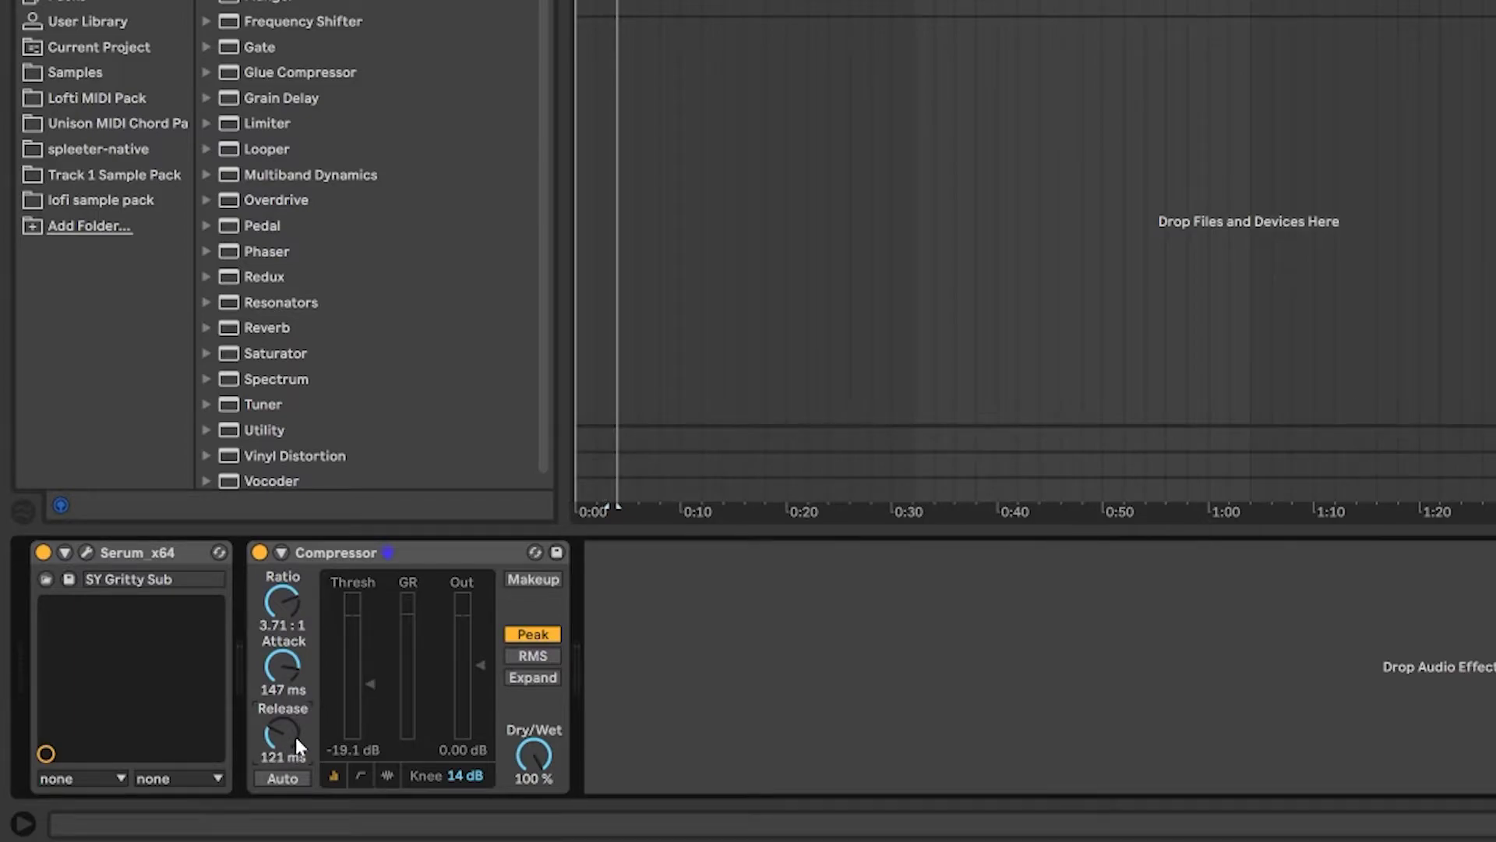
key(space)
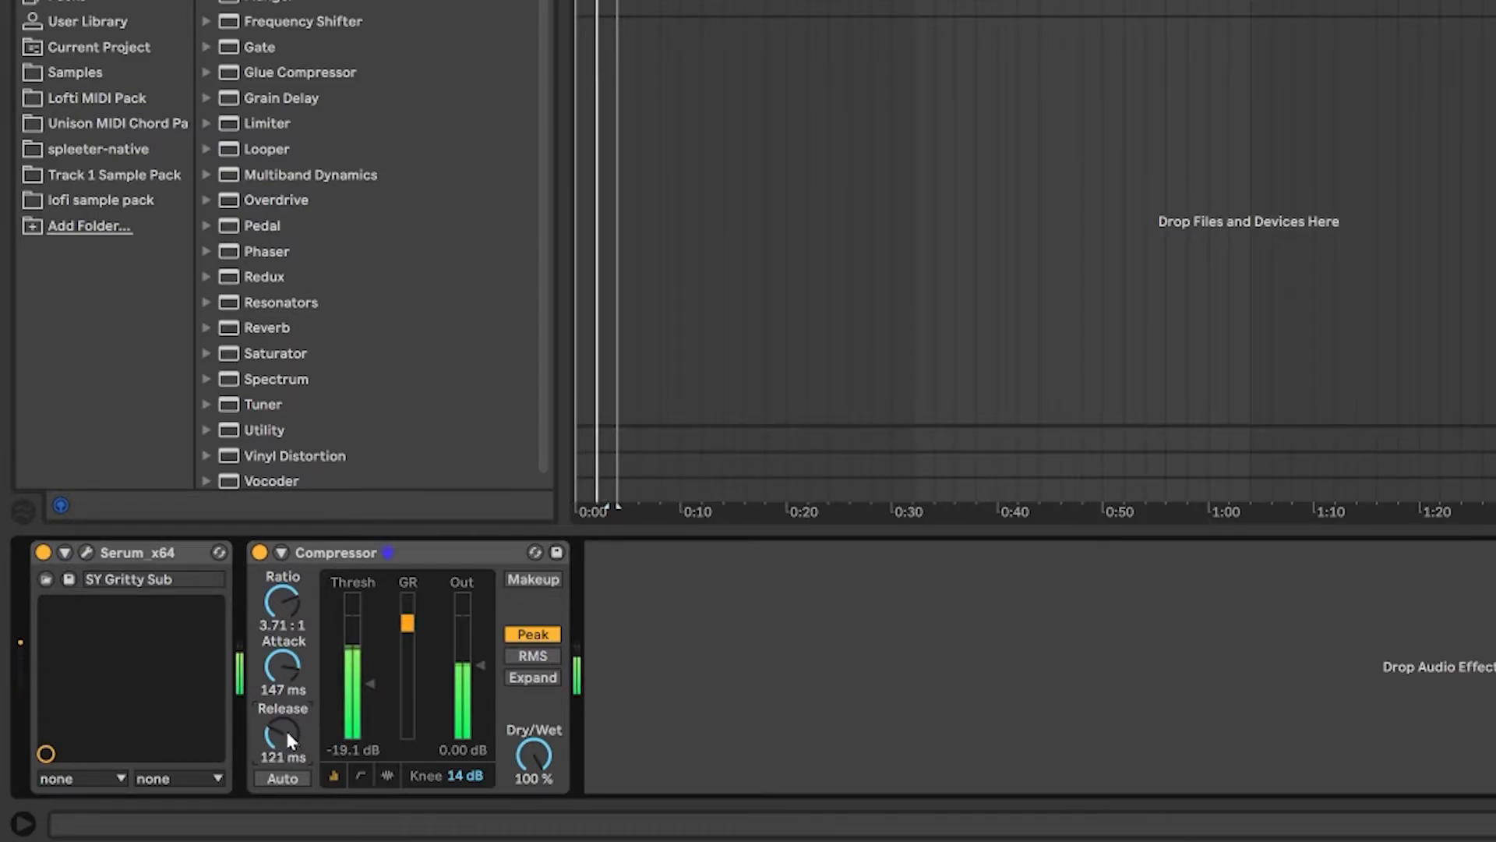
drag(278, 726, 282, 749)
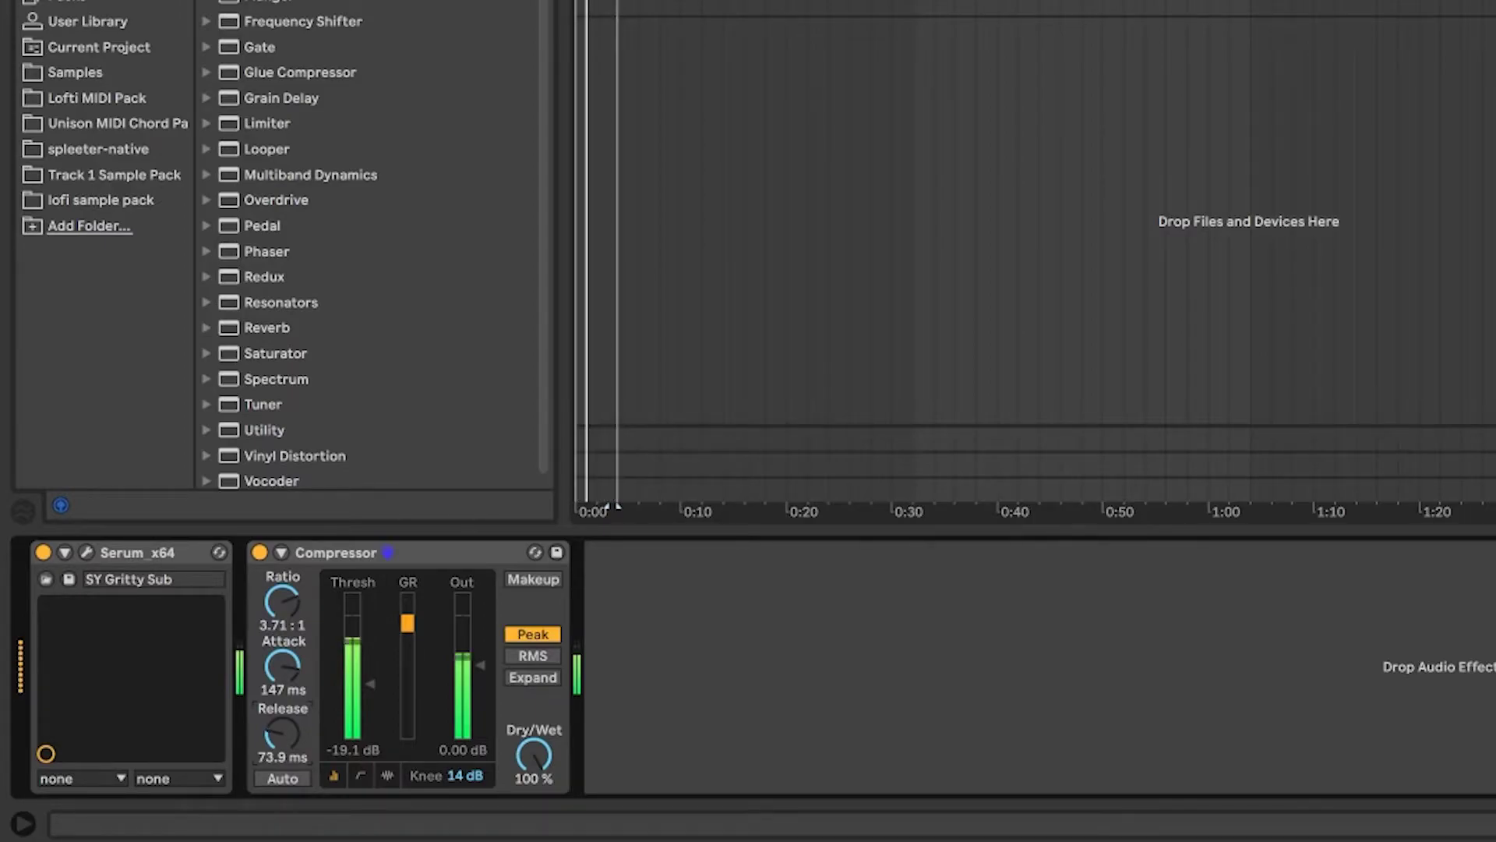
drag(282, 749, 282, 756)
mouse_move(282, 755)
mouse_down()
mouse_move(282, 721)
mouse_move(282, 747)
mouse_up()
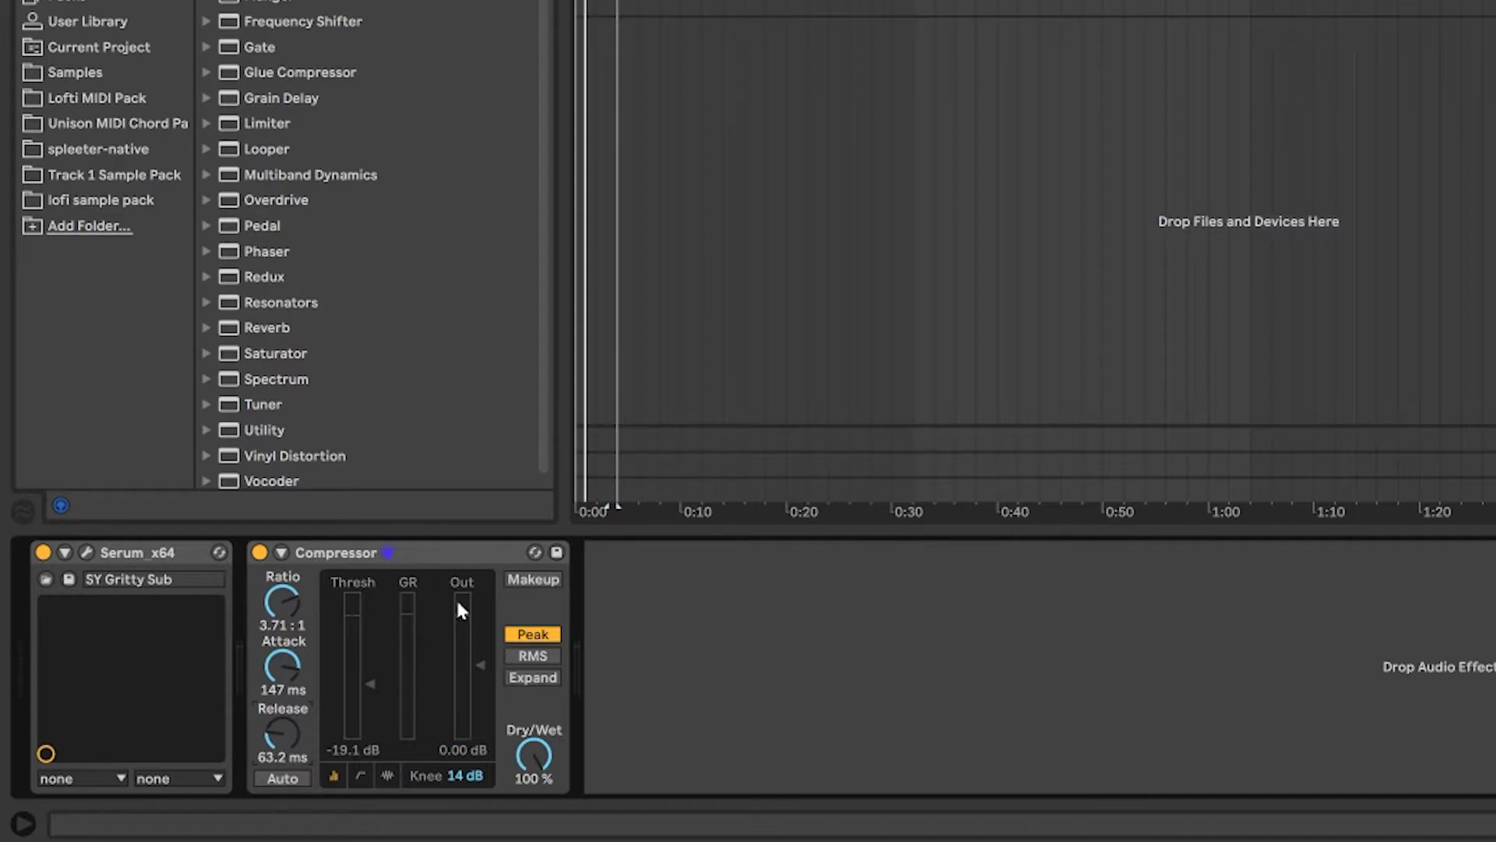
Glance at the Compressor's activity view, lower the threshold to -21.3 dB and raise the output gain to 4.29 dB.
click(387, 774)
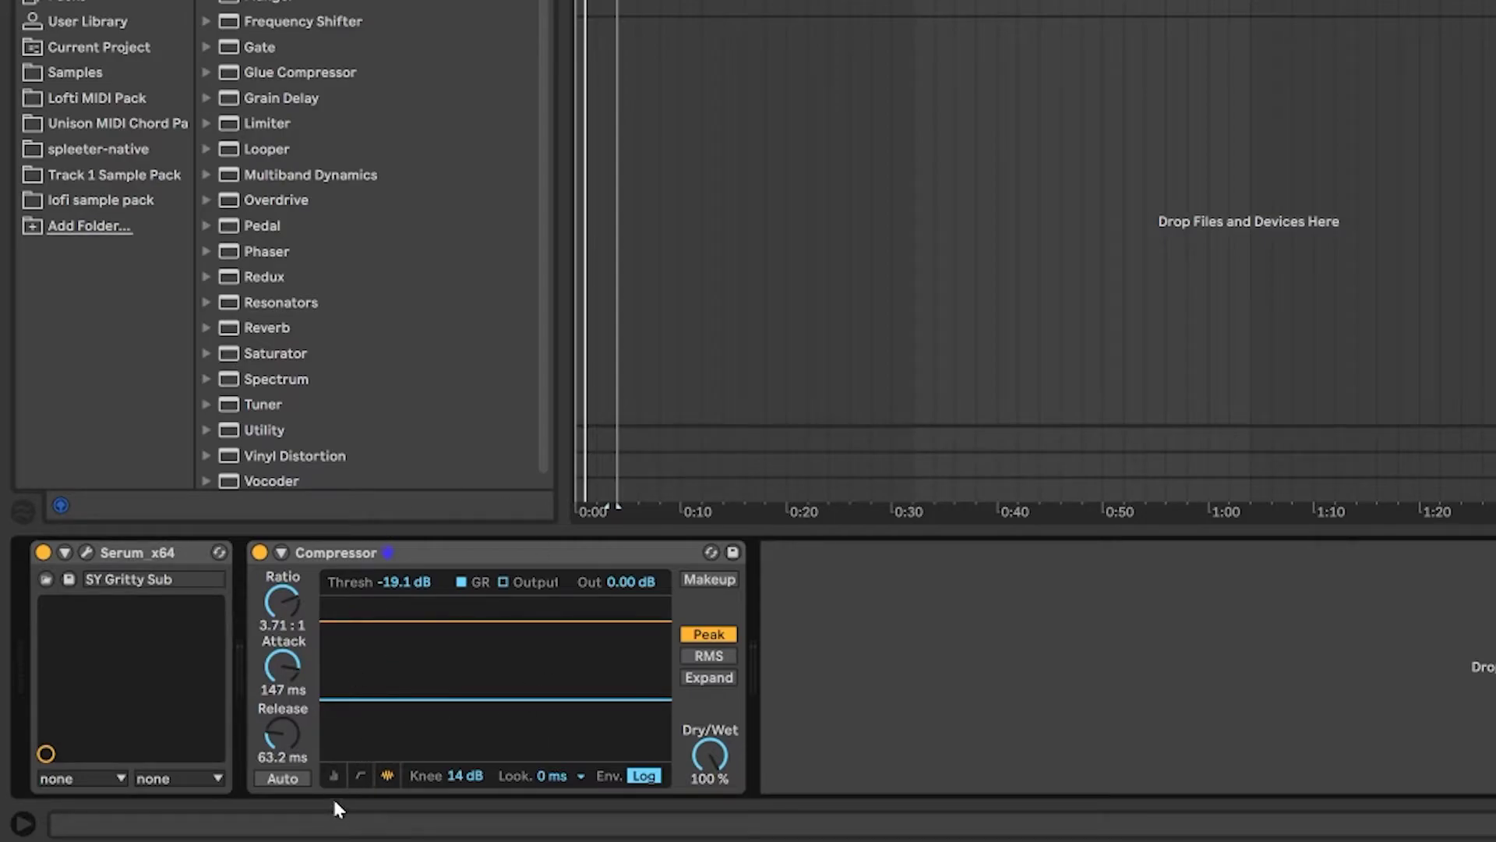
click(386, 775)
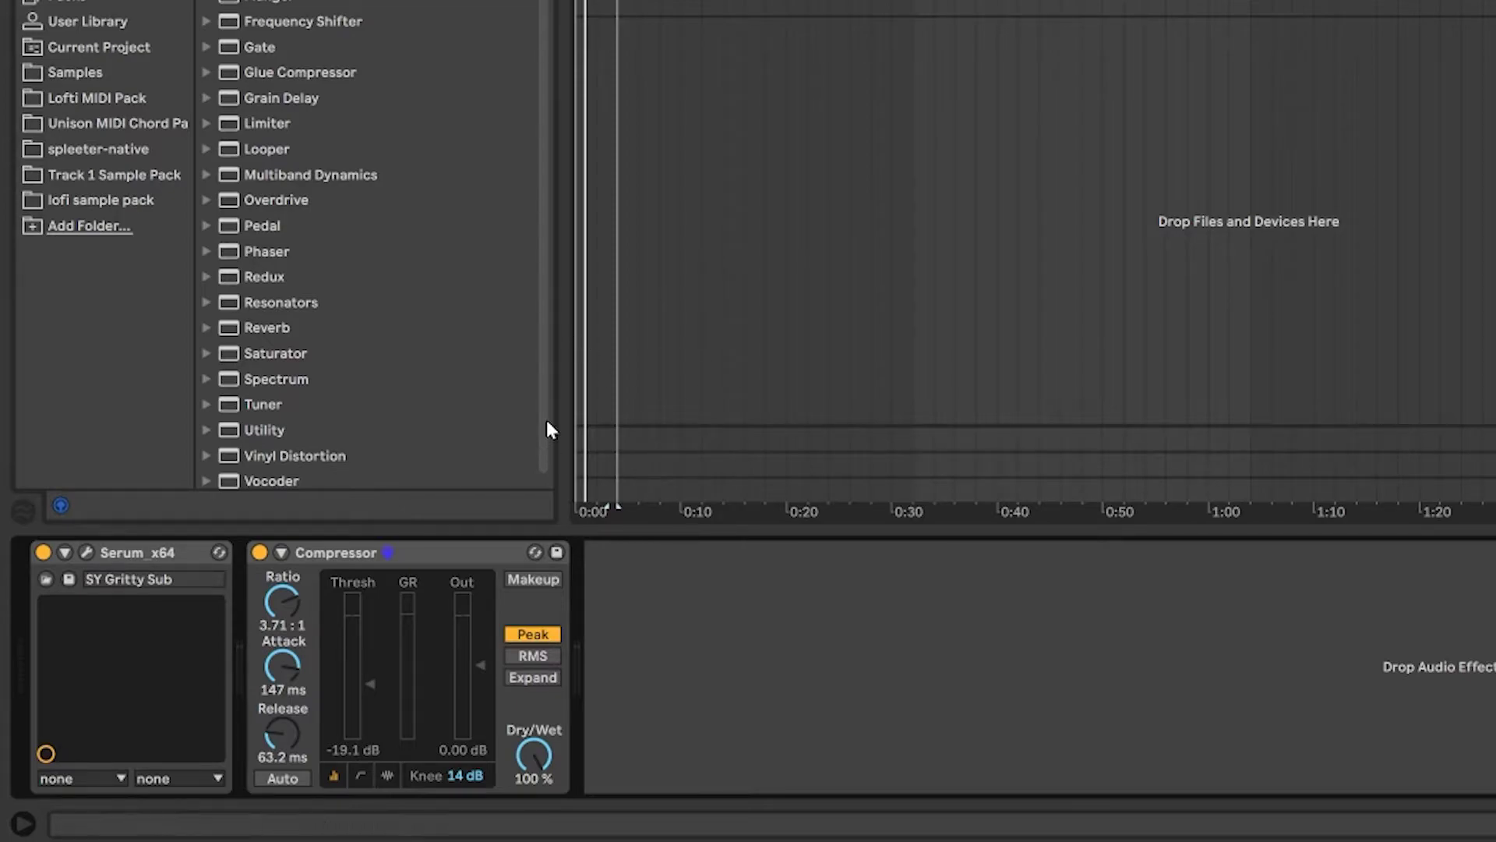
drag(480, 661, 480, 662)
key(space)
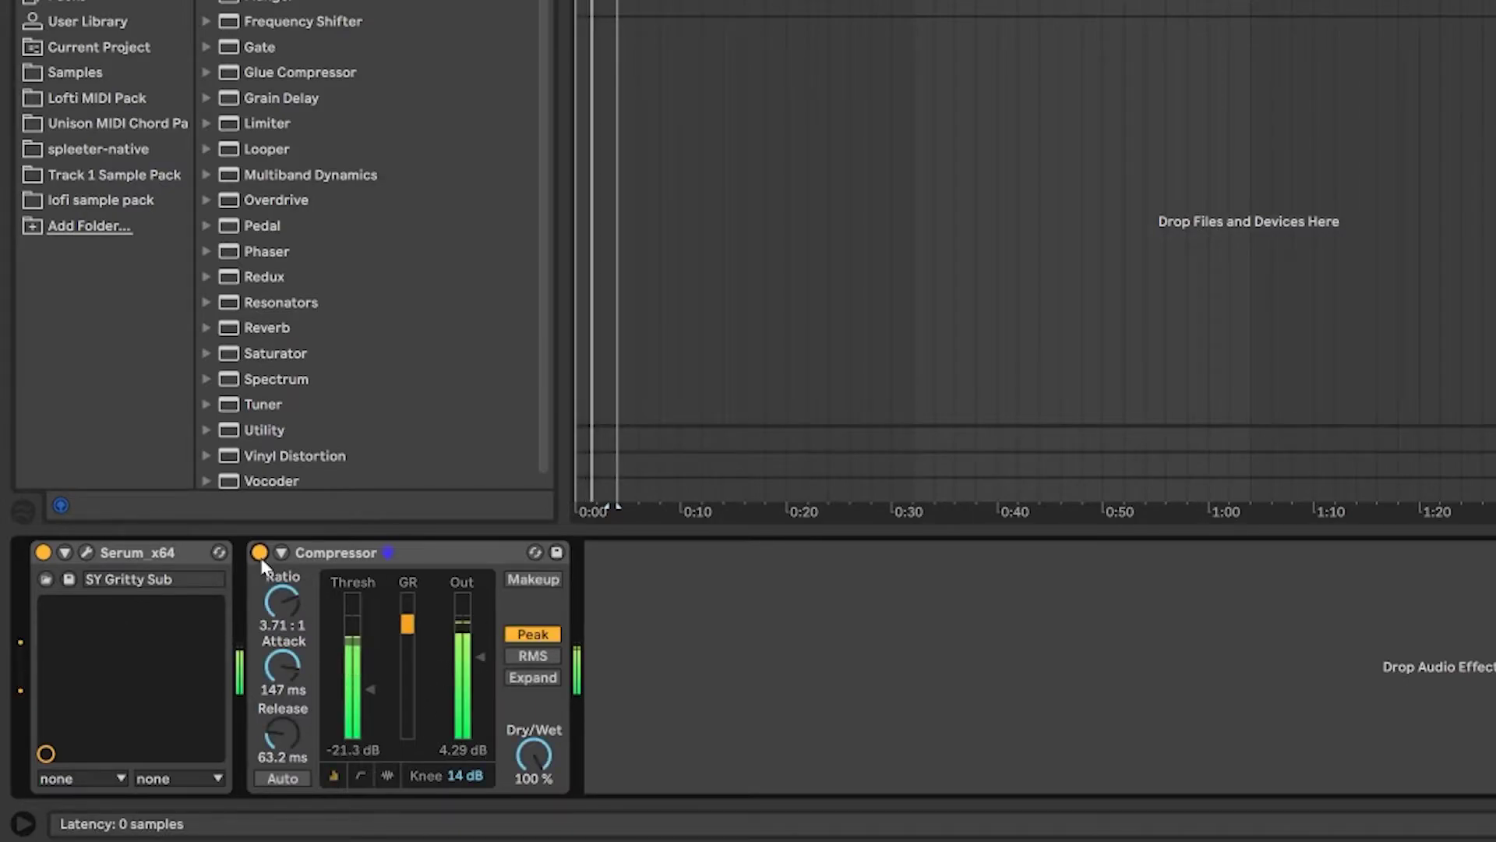
Compare the bass during playback with the Compressor bypassed and re-enabled.
click(259, 552)
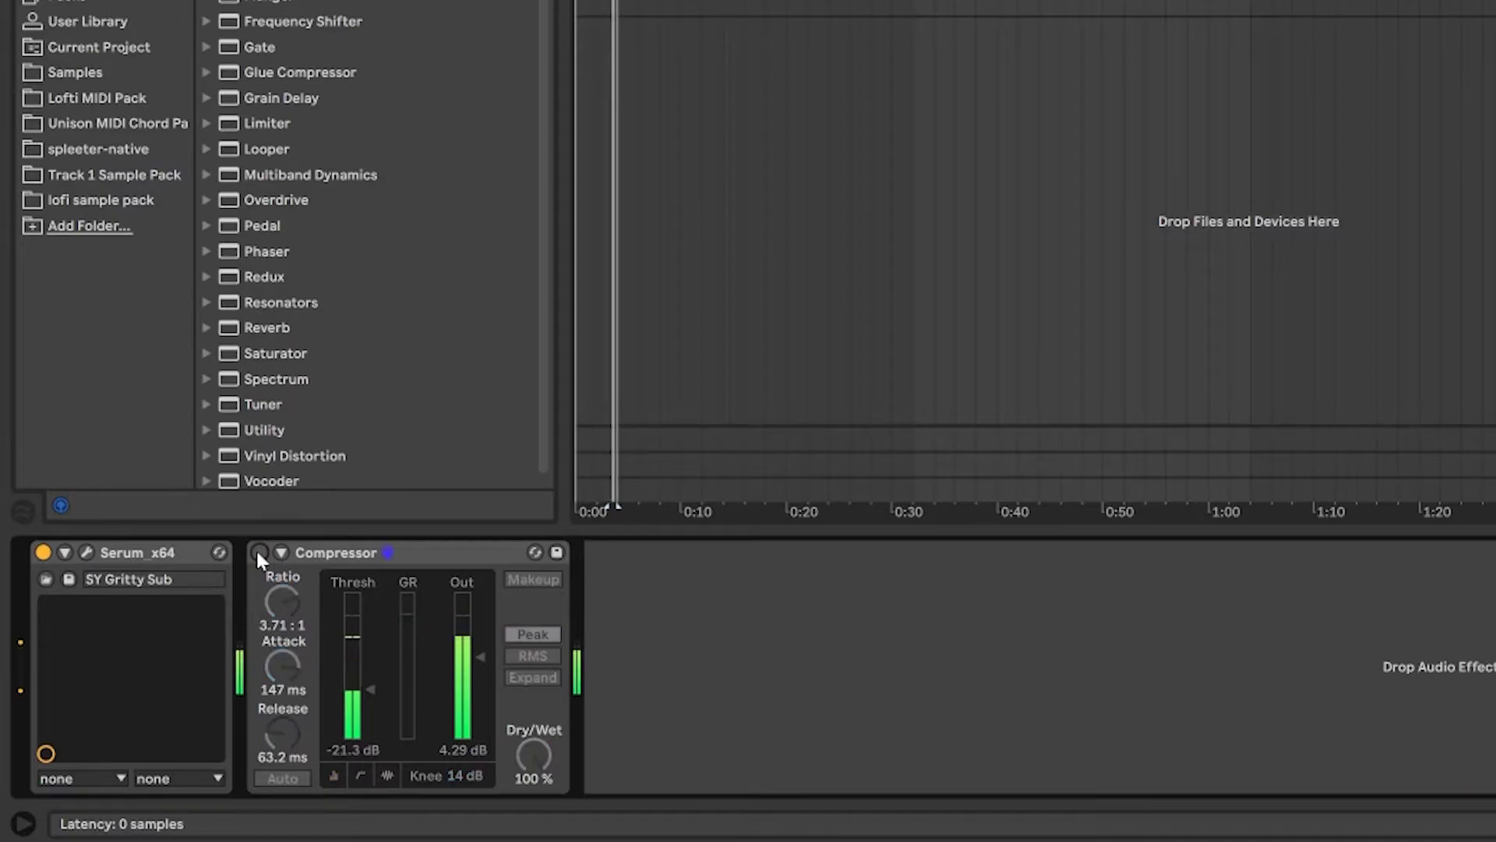
click(259, 551)
key(space)
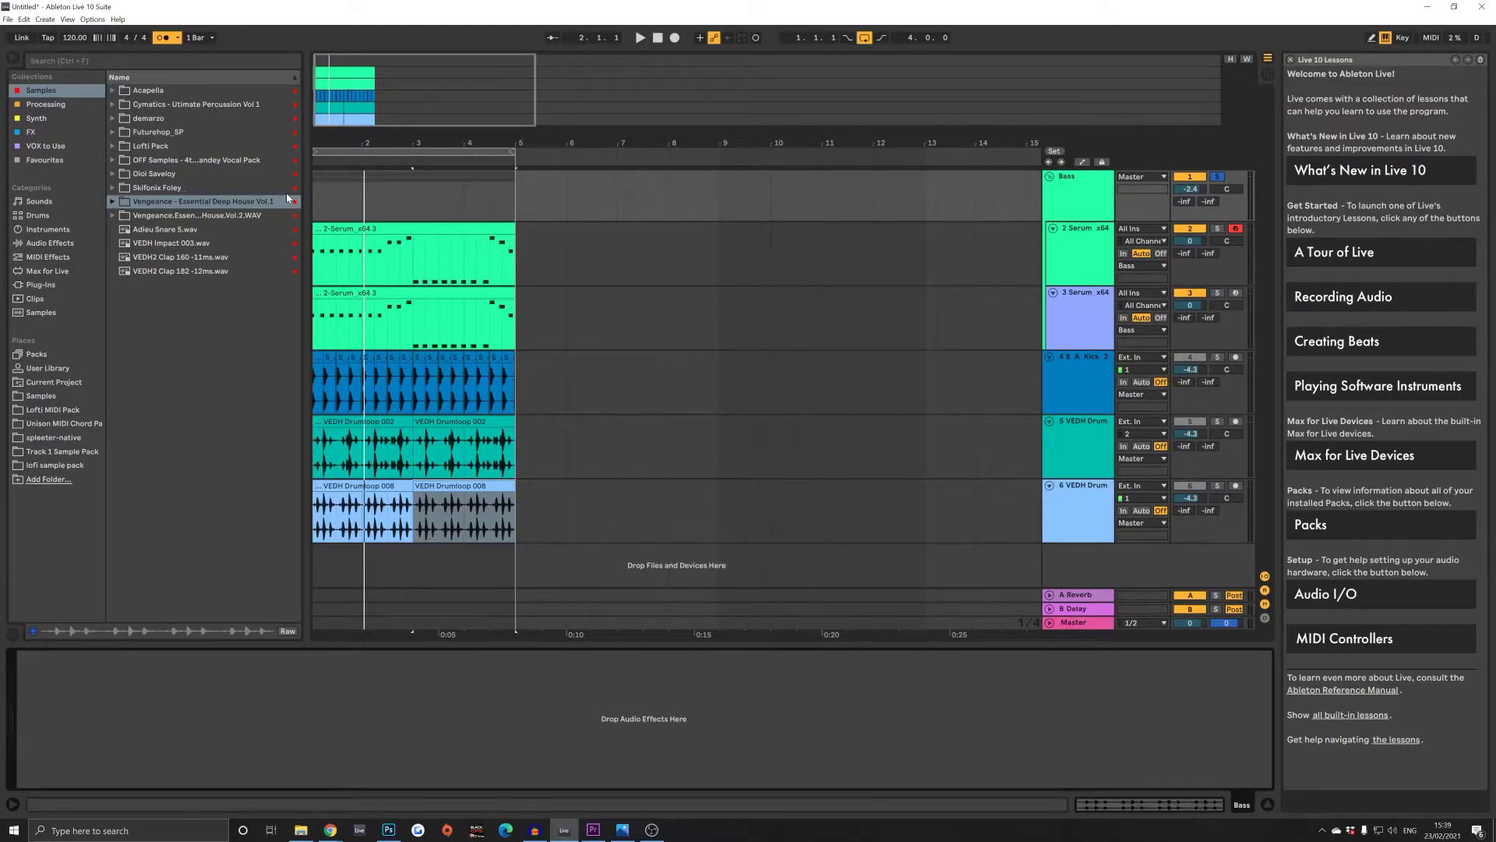
Toggle the Bass group's solo and play the four-bar loop to hear the bass layers.
click(1107, 370)
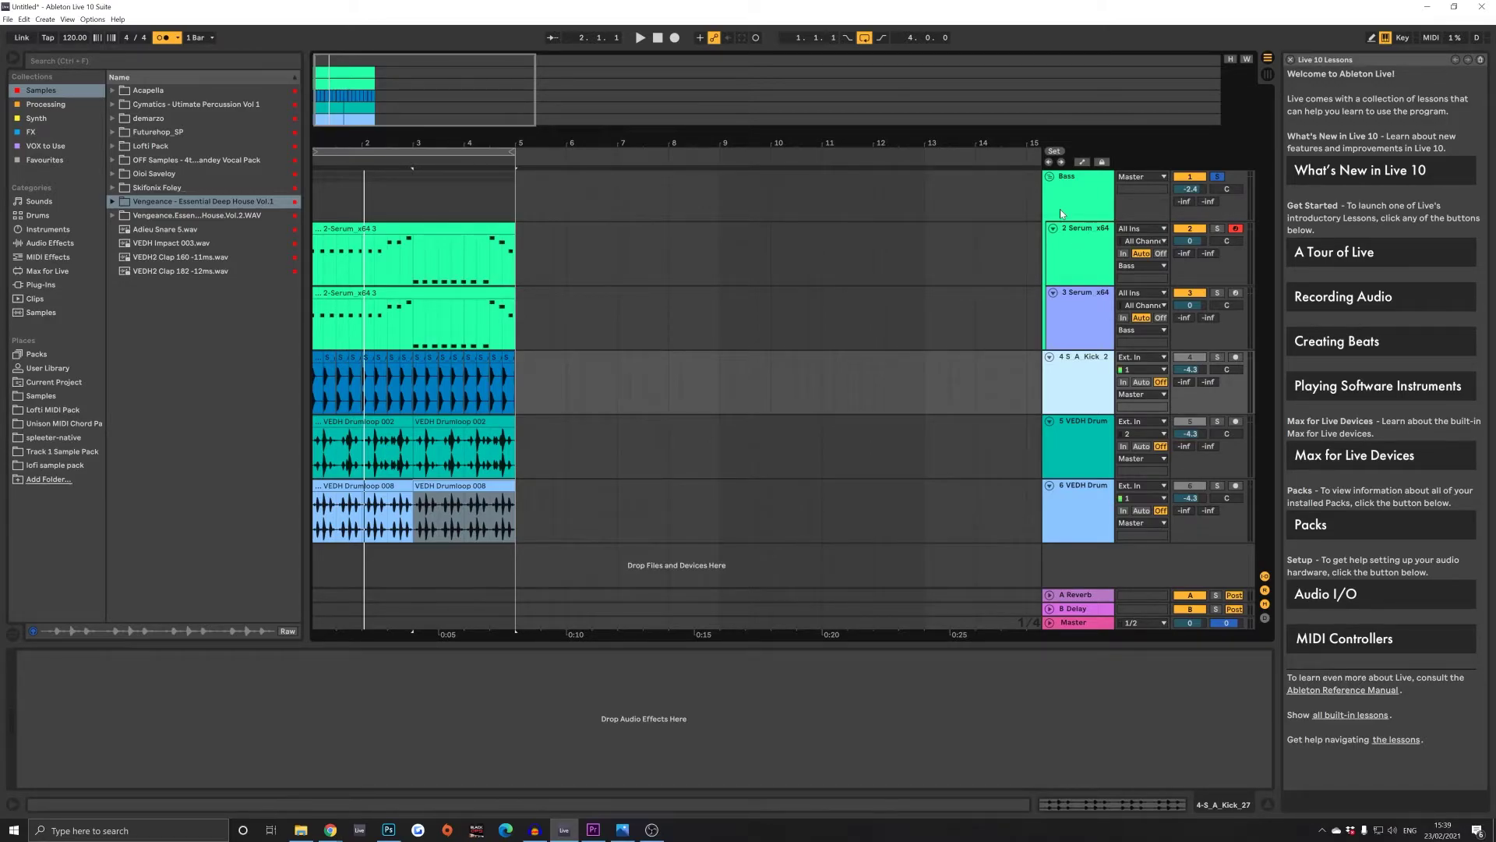
click(1218, 176)
click(488, 229)
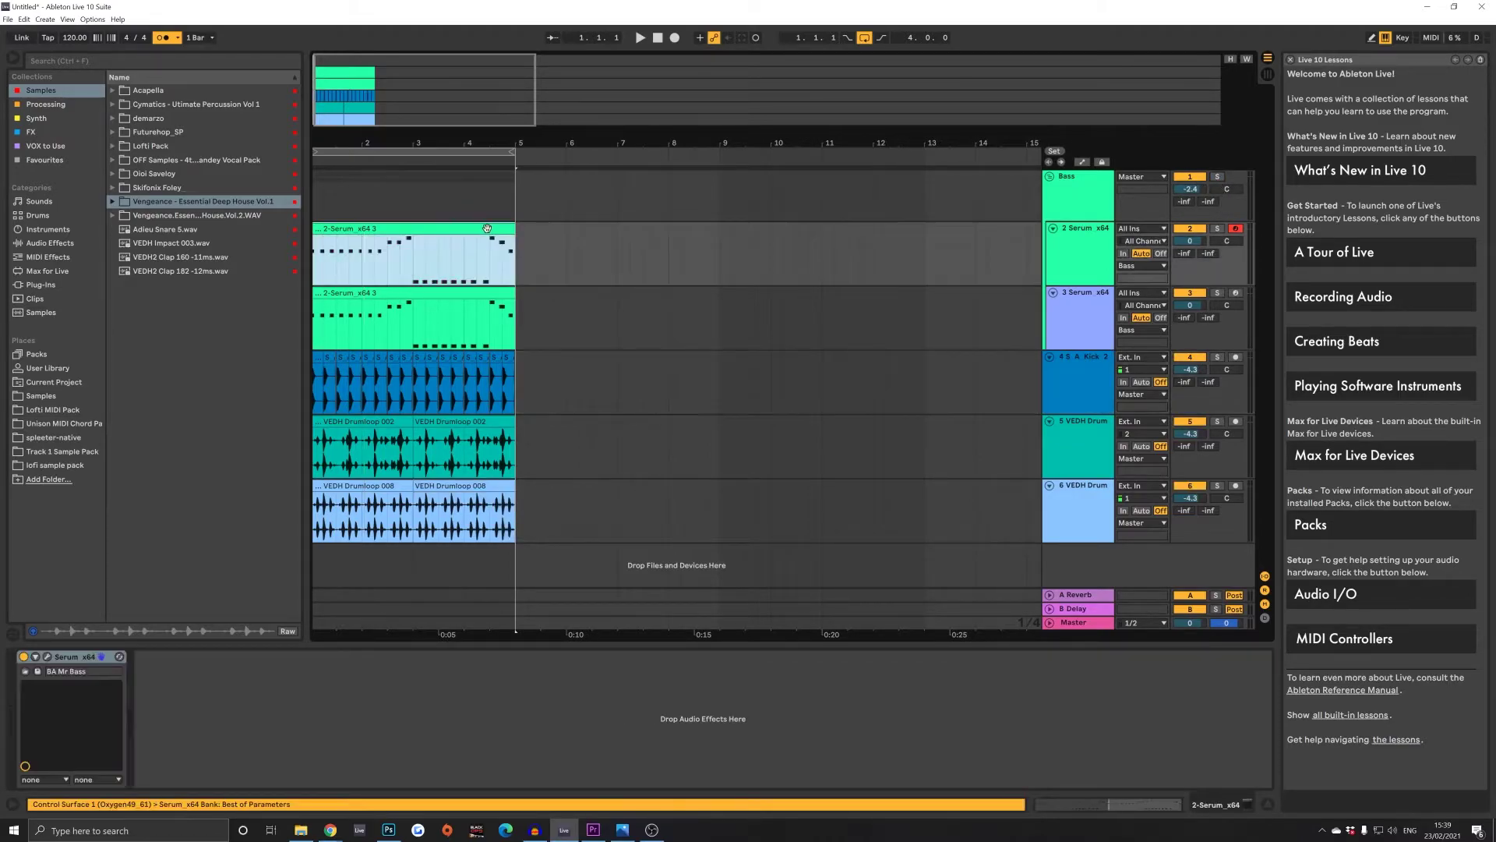
key(space)
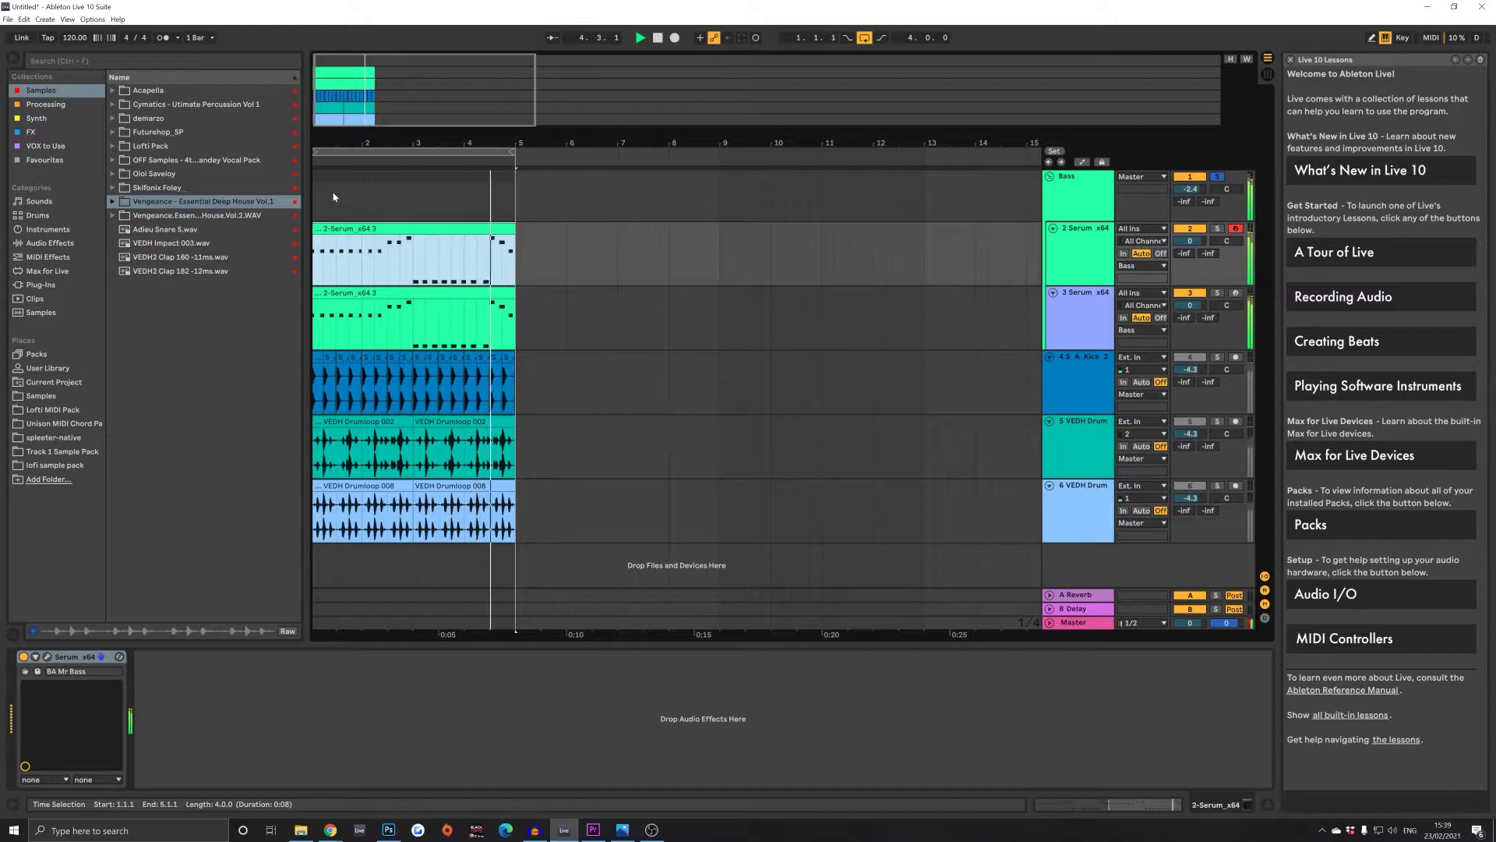
key(space)
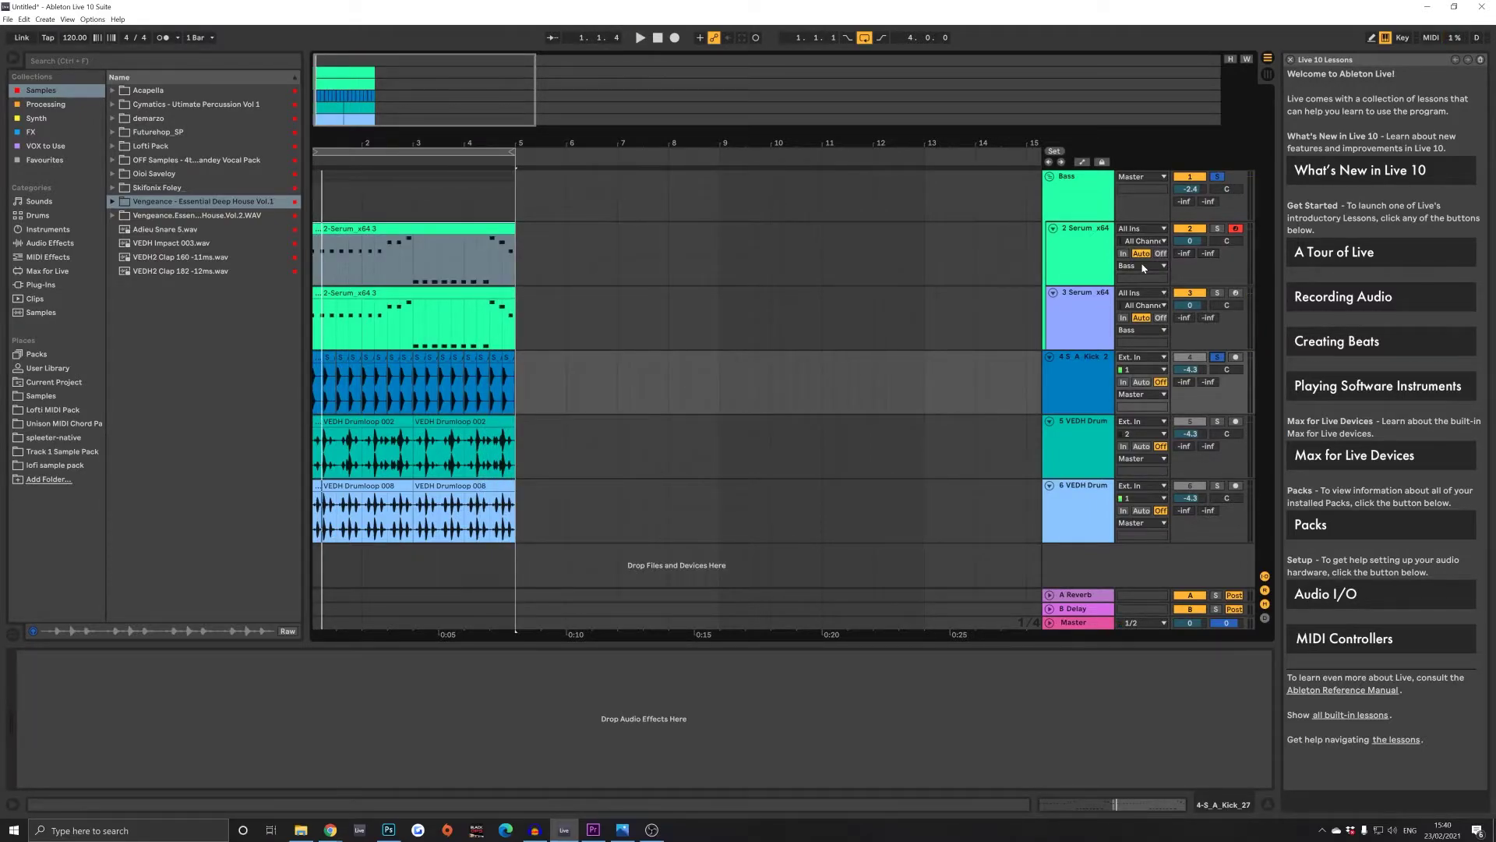
Play the soloed S_A_Kick track together with the Bass group, going over the two Serum tracks and the kick track.
click(1094, 358)
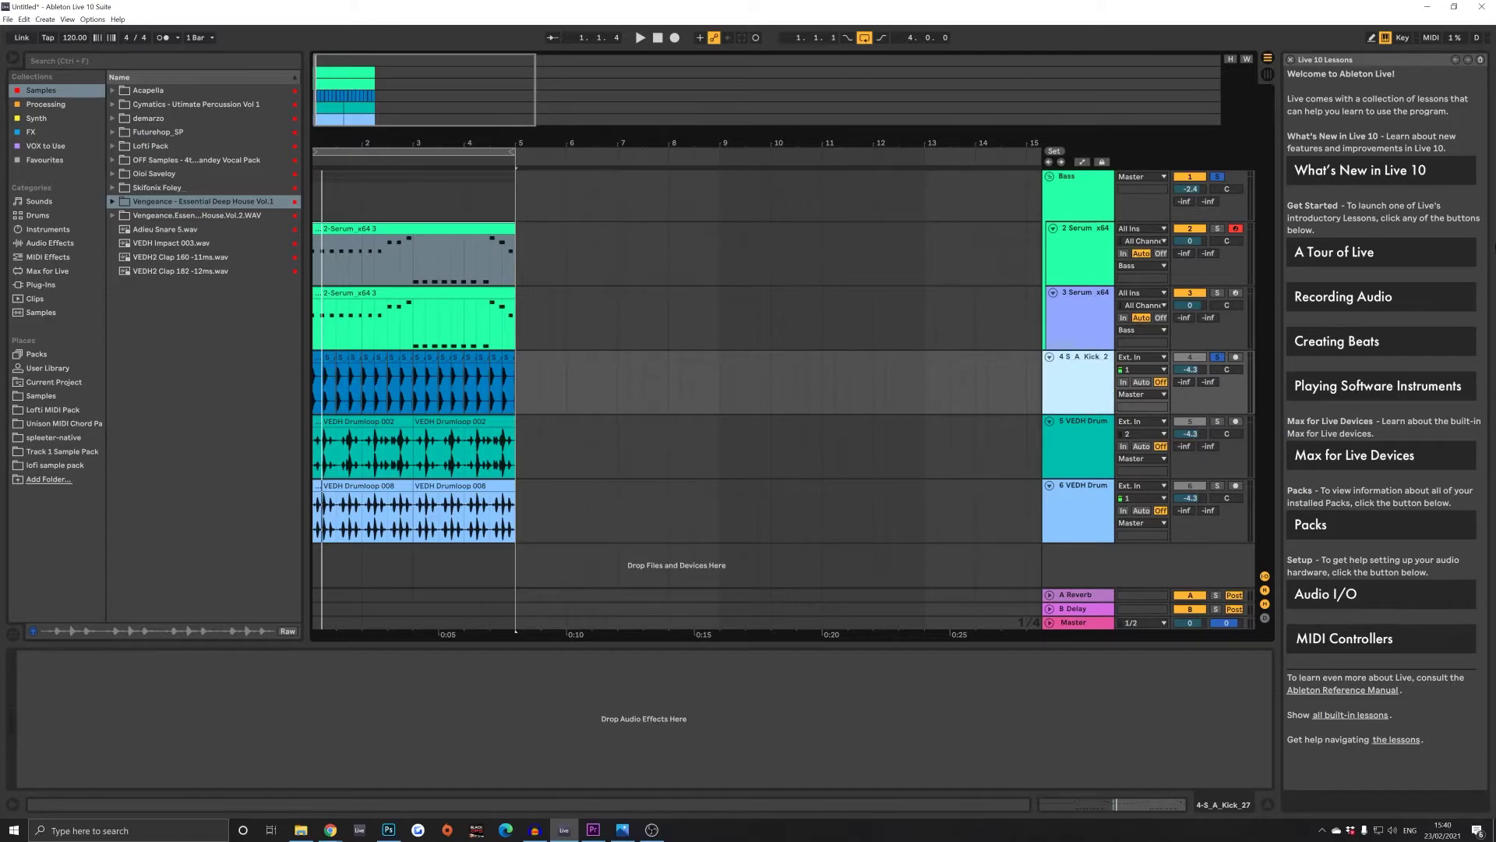
key(space)
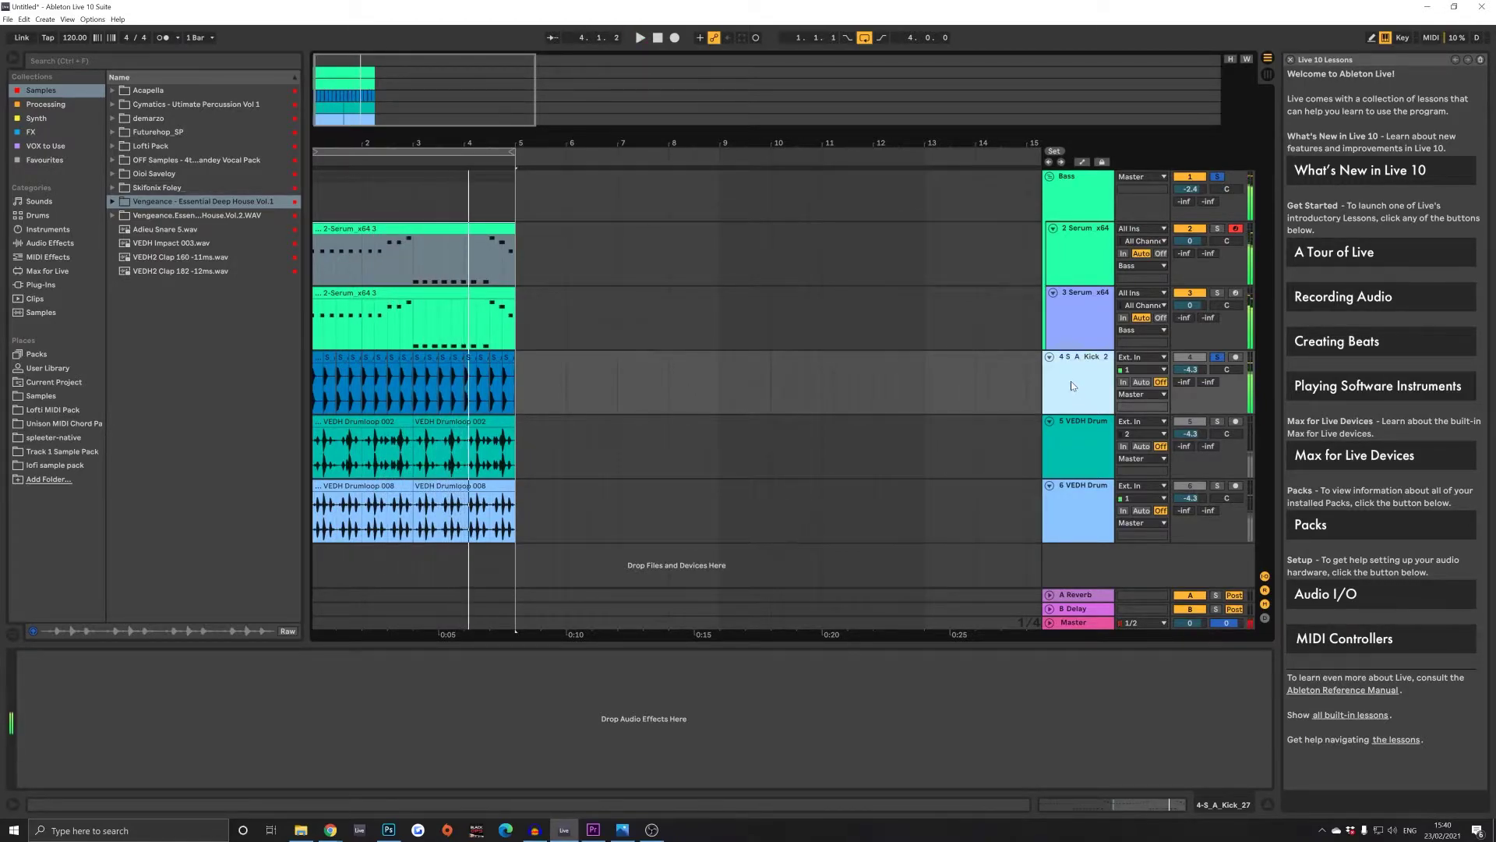
click(1082, 255)
click(1072, 319)
click(1047, 391)
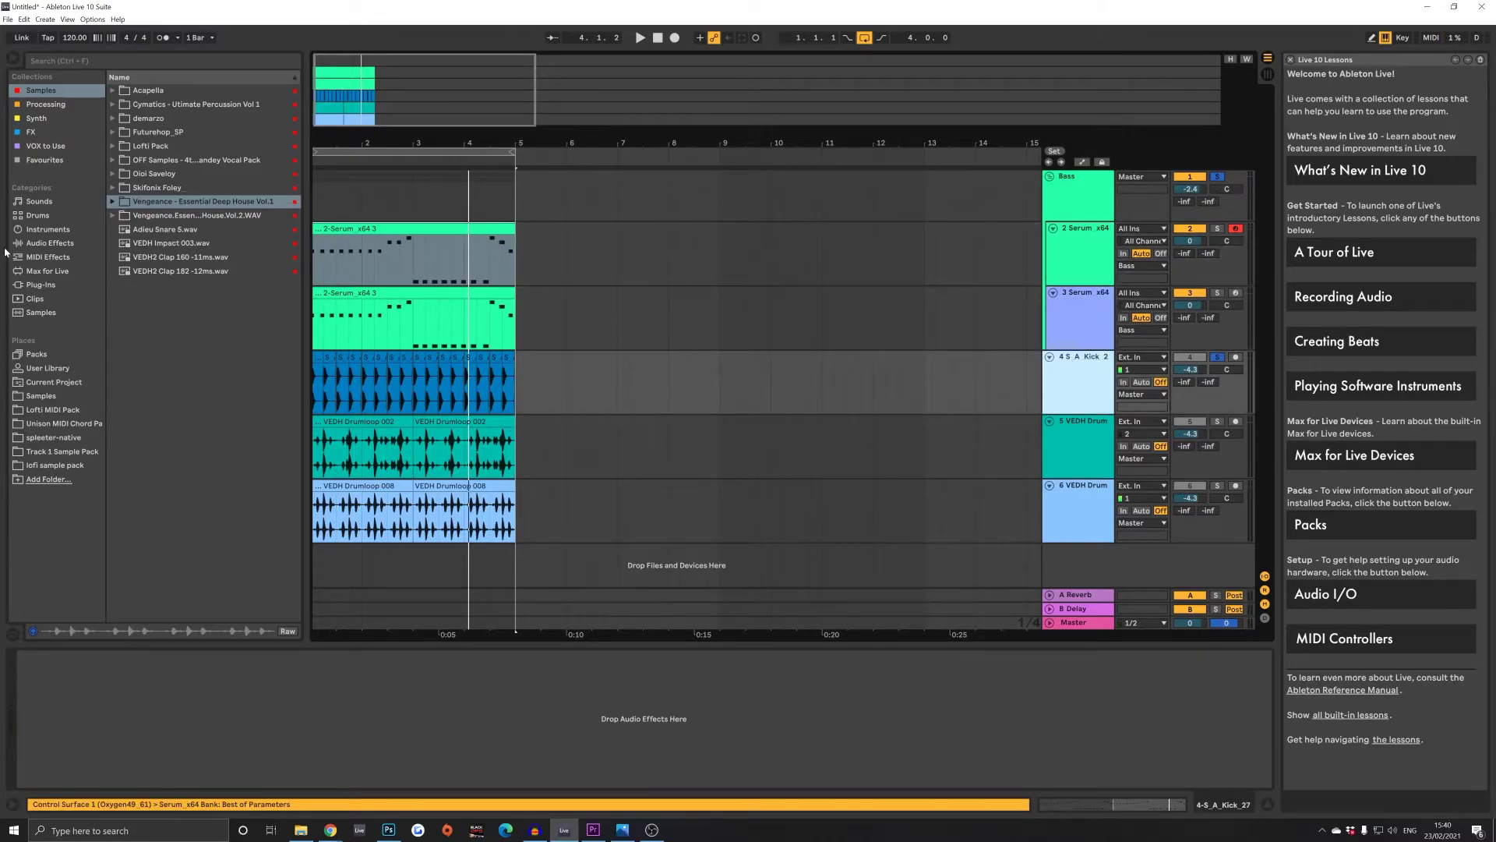
Add a Compressor audio effect to the Bass group and set its ratio to inf:1.
click(48, 257)
click(59, 244)
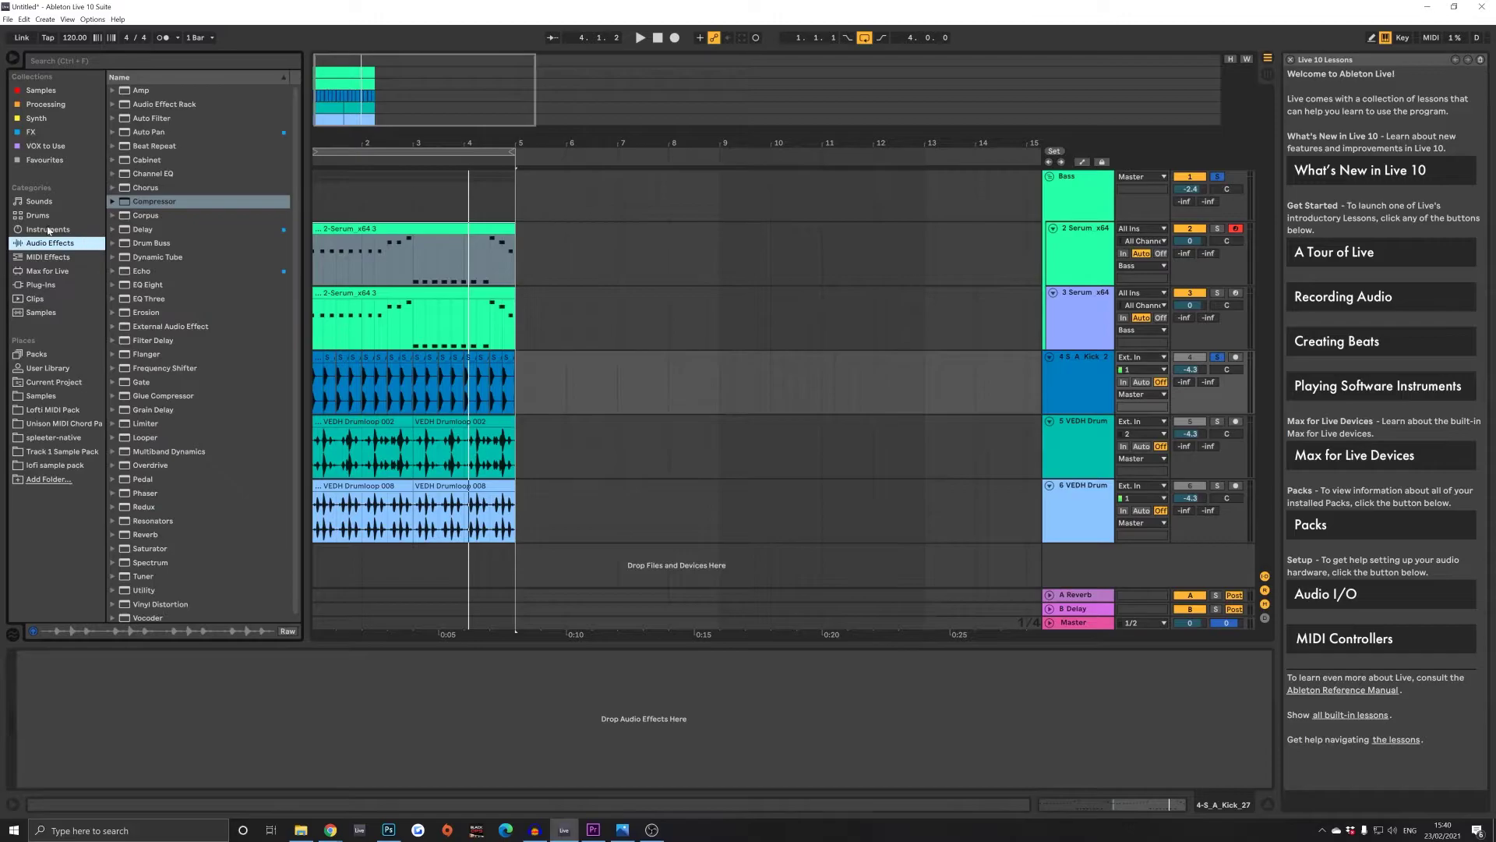
click(388, 278)
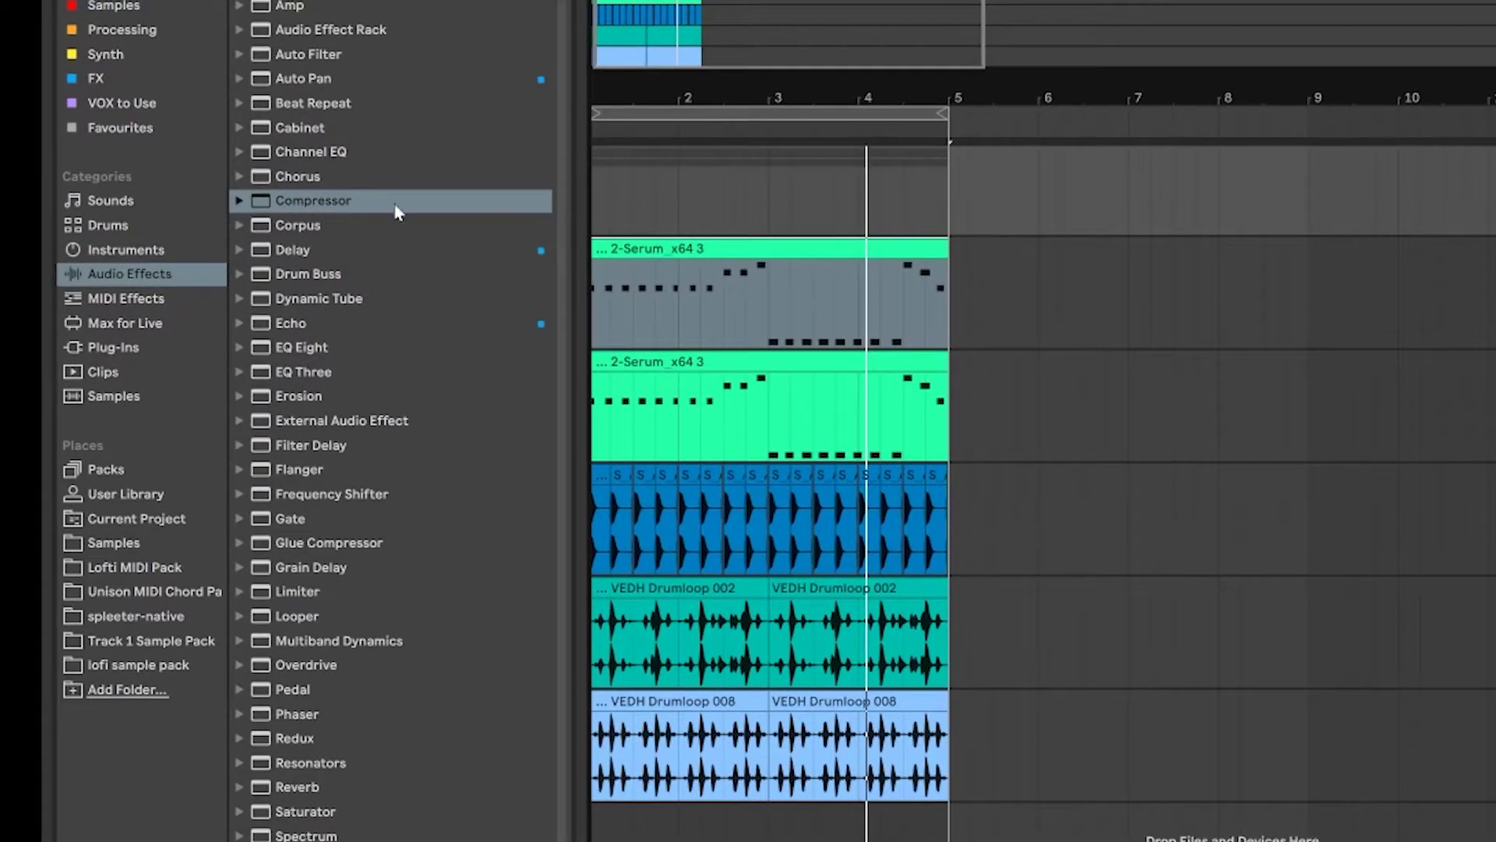
double_click(397, 212)
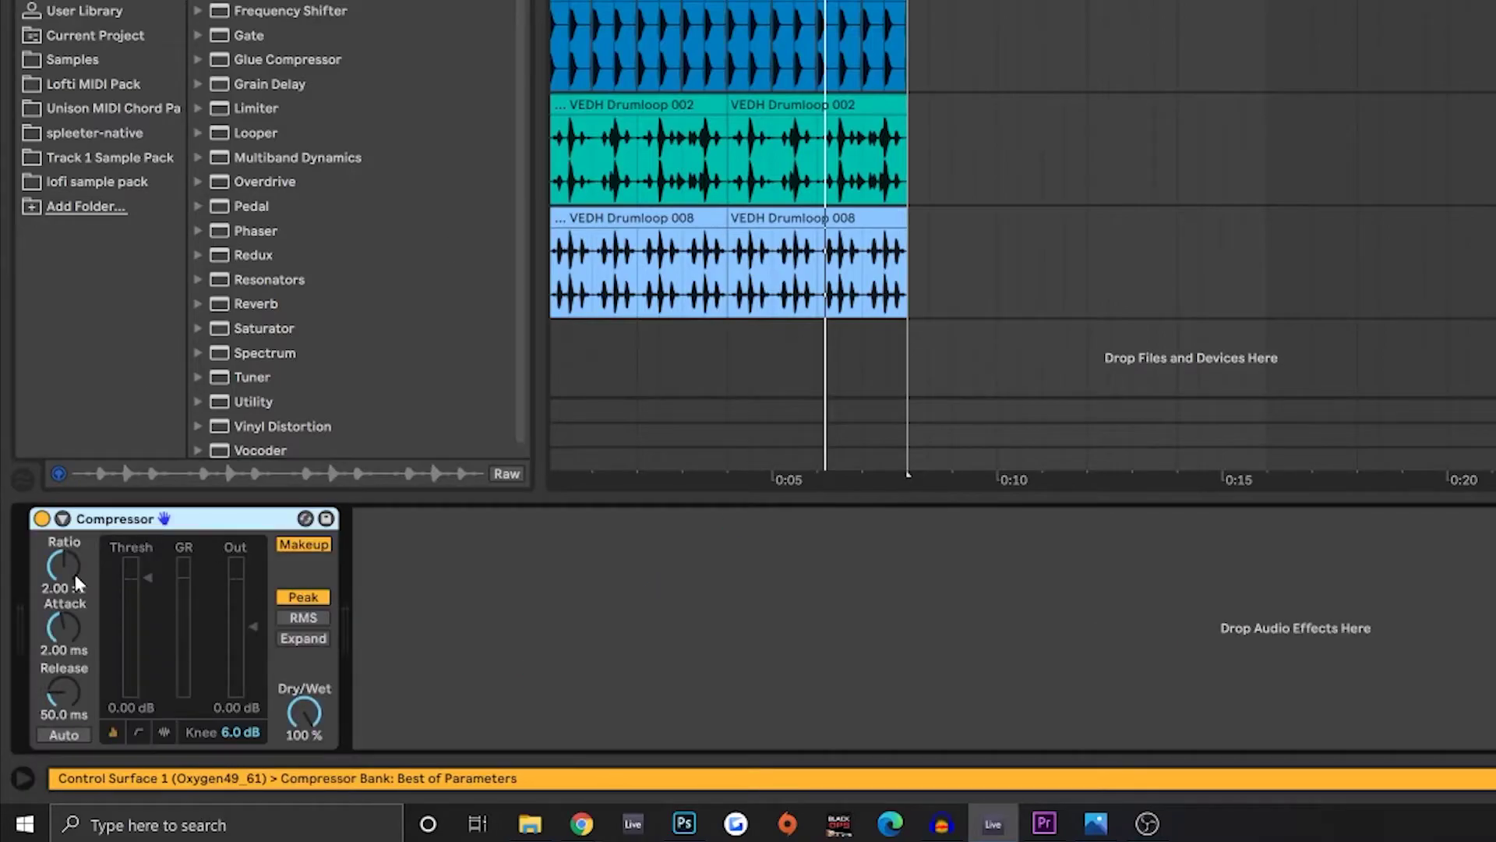
drag(75, 573, 83, 506)
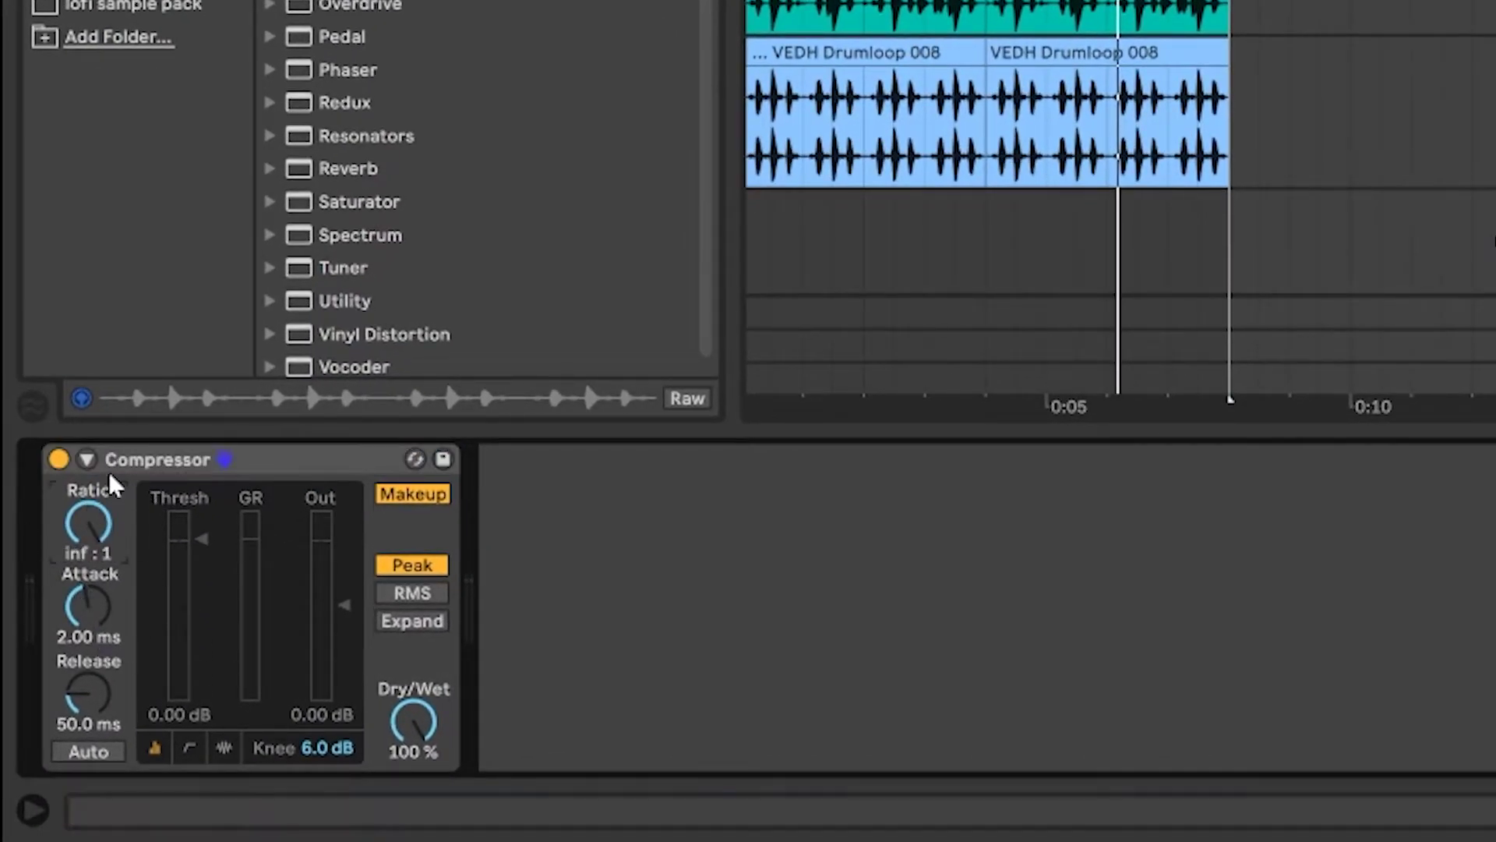
Enable the Compressor's sidechain and choose 4-S A Kick 27 as its audio source.
click(87, 459)
click(111, 494)
click(123, 543)
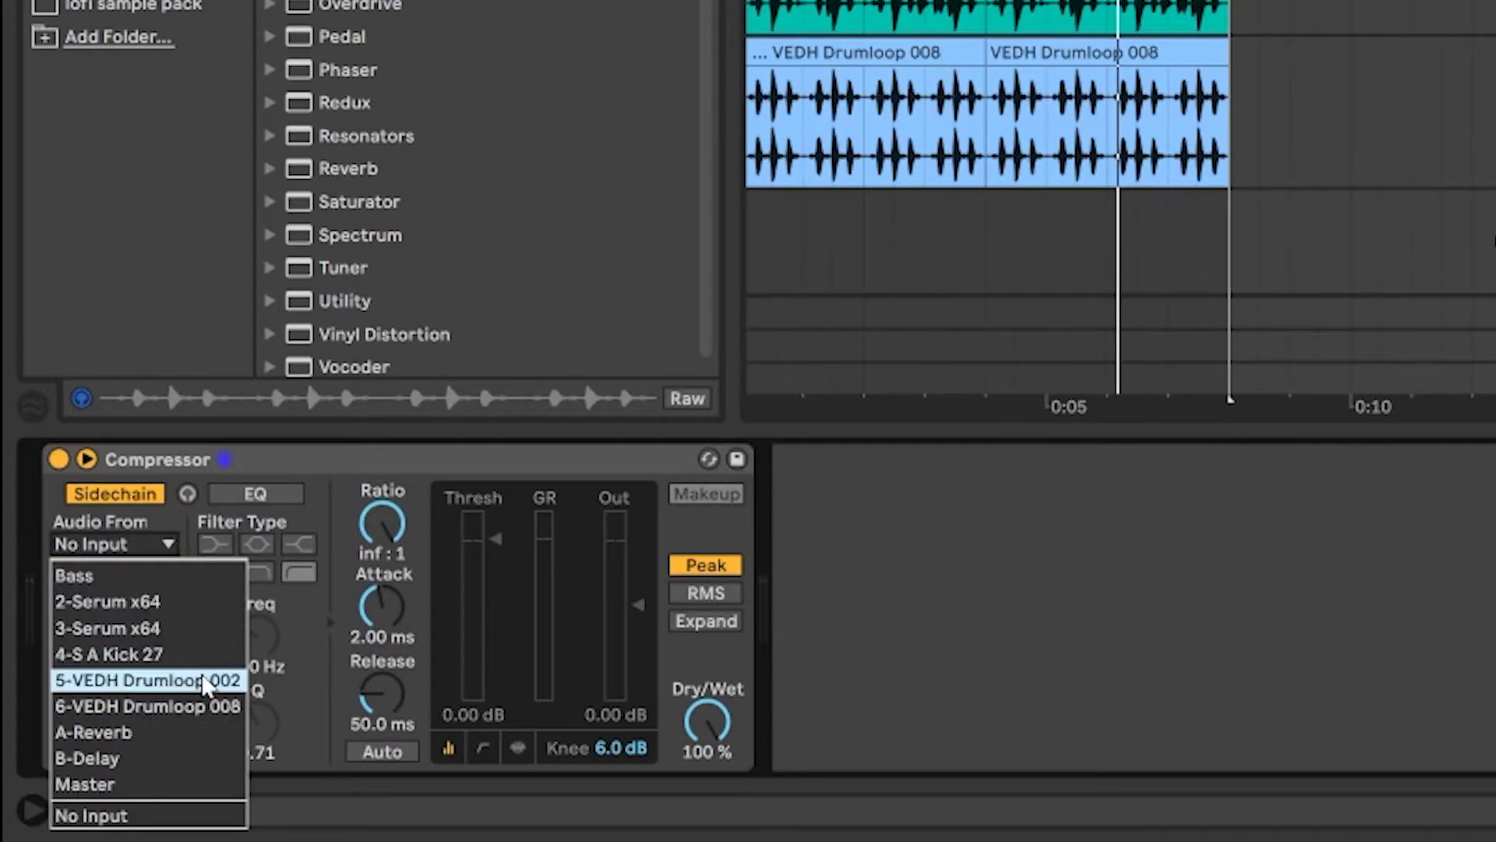
click(183, 655)
Set the sidechain Compressor's threshold to -12.7 dB, attack to 19.7 ms and release to 45.0 ms during playback.
drag(478, 554, 479, 620)
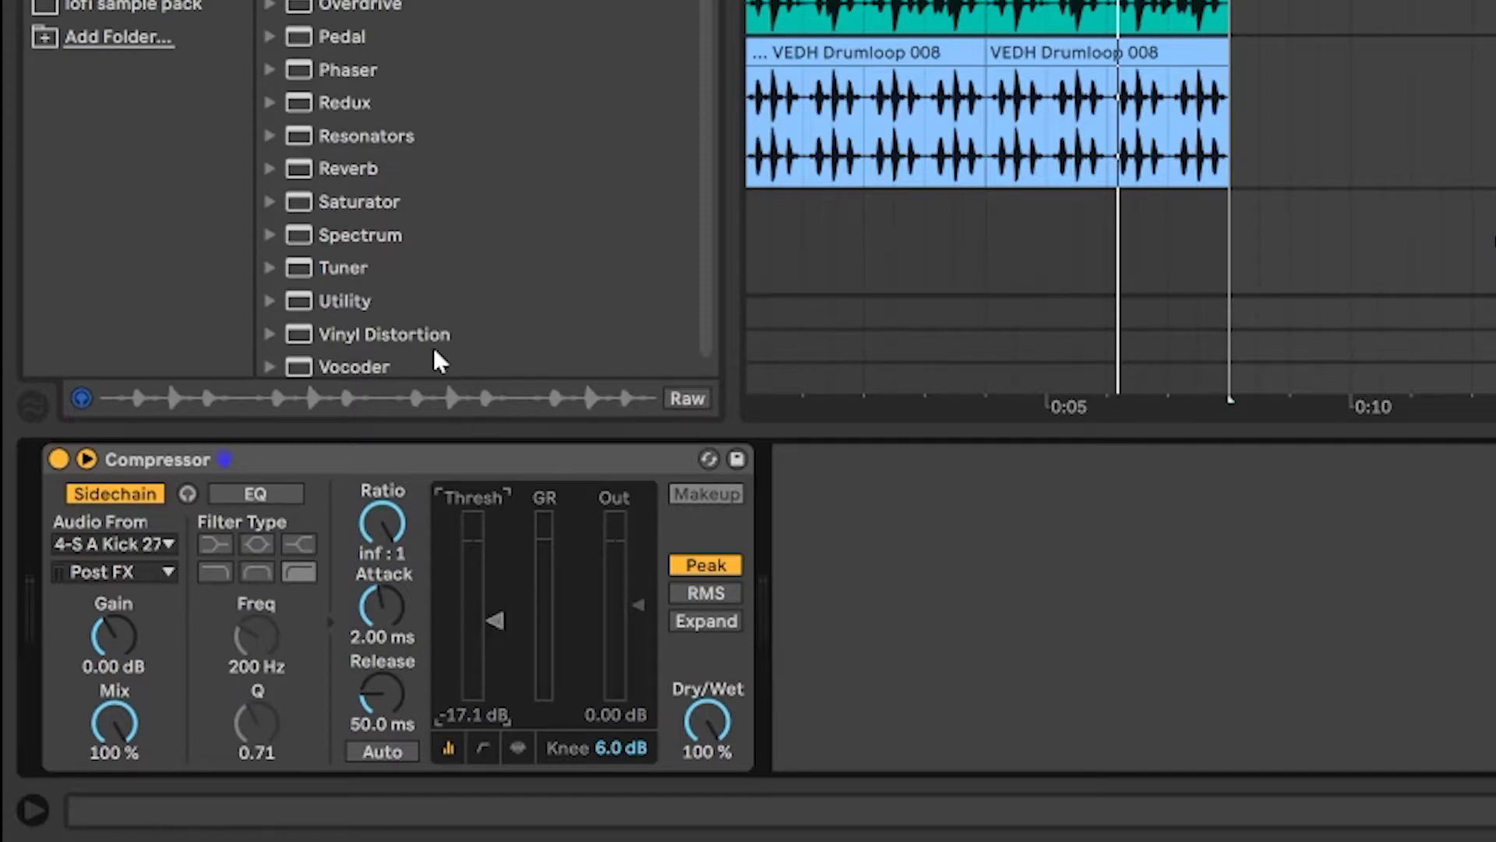
key(space)
drag(497, 621, 498, 599)
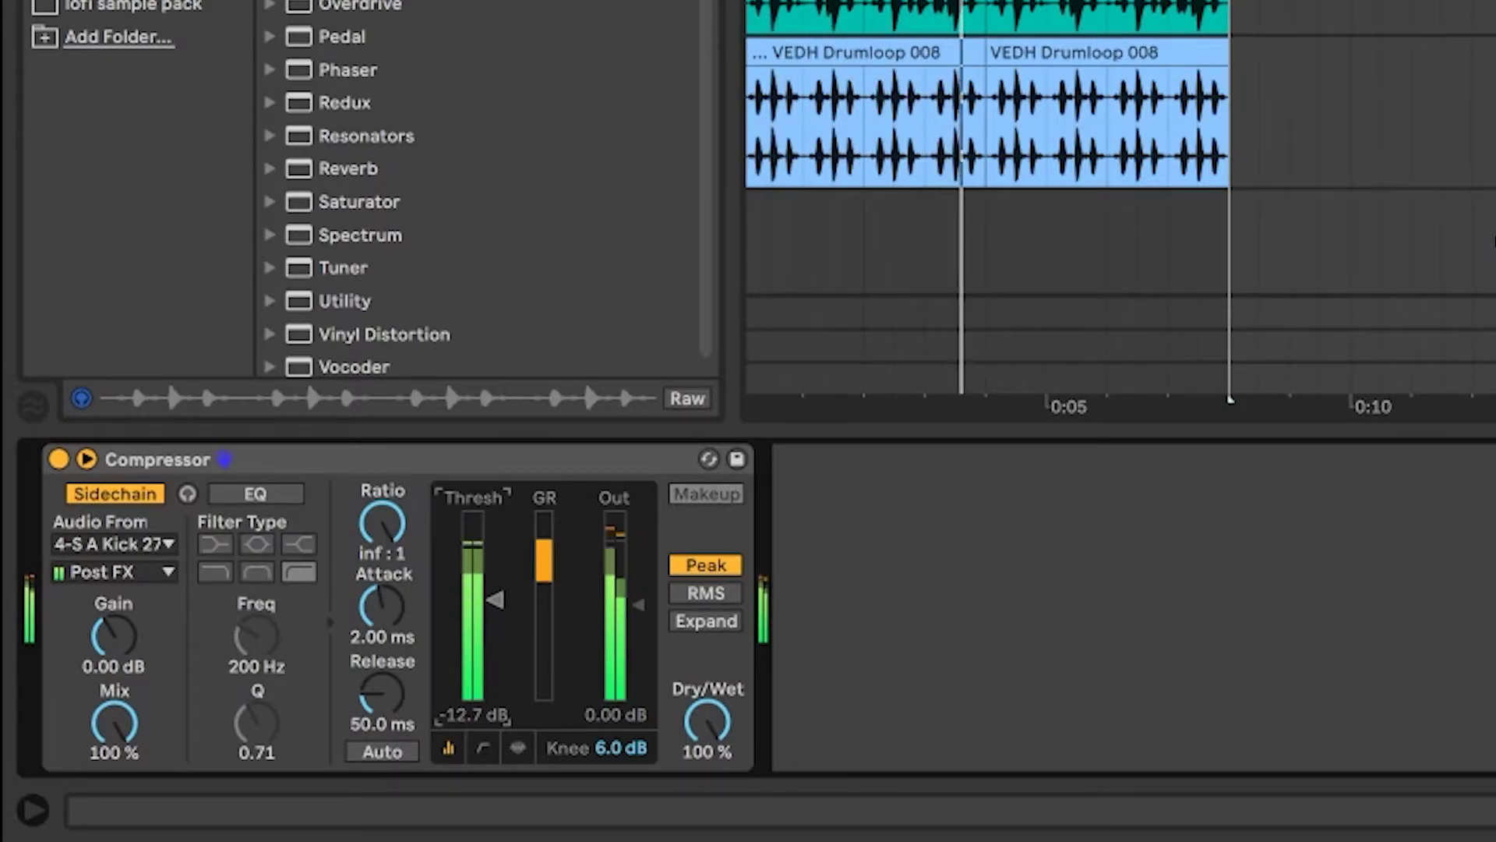
drag(382, 606, 381, 572)
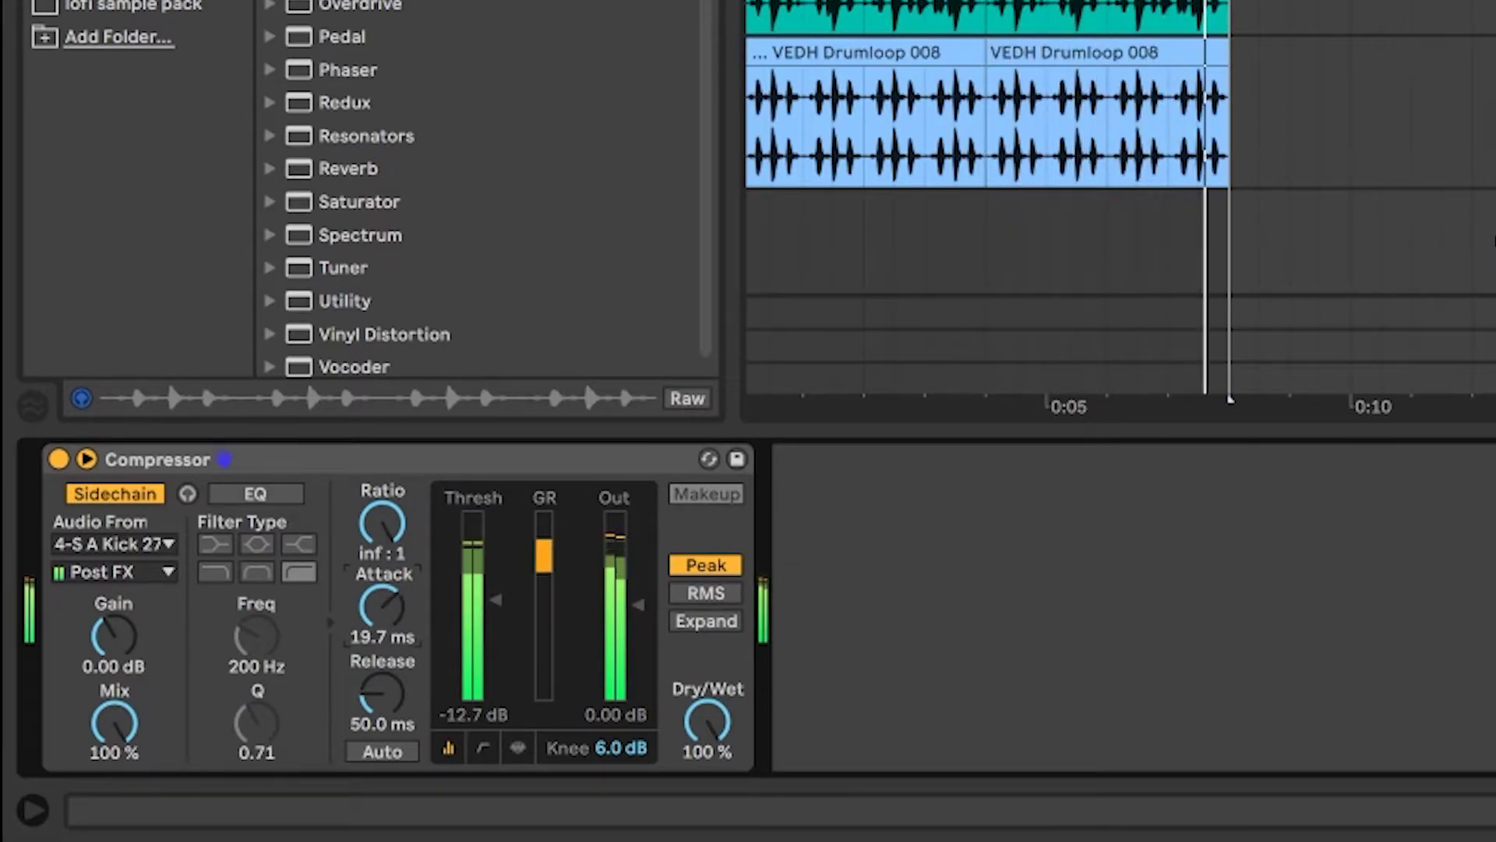
mouse_move(382, 691)
mouse_down()
mouse_move(381, 672)
mouse_move(382, 711)
mouse_move(382, 693)
mouse_up()
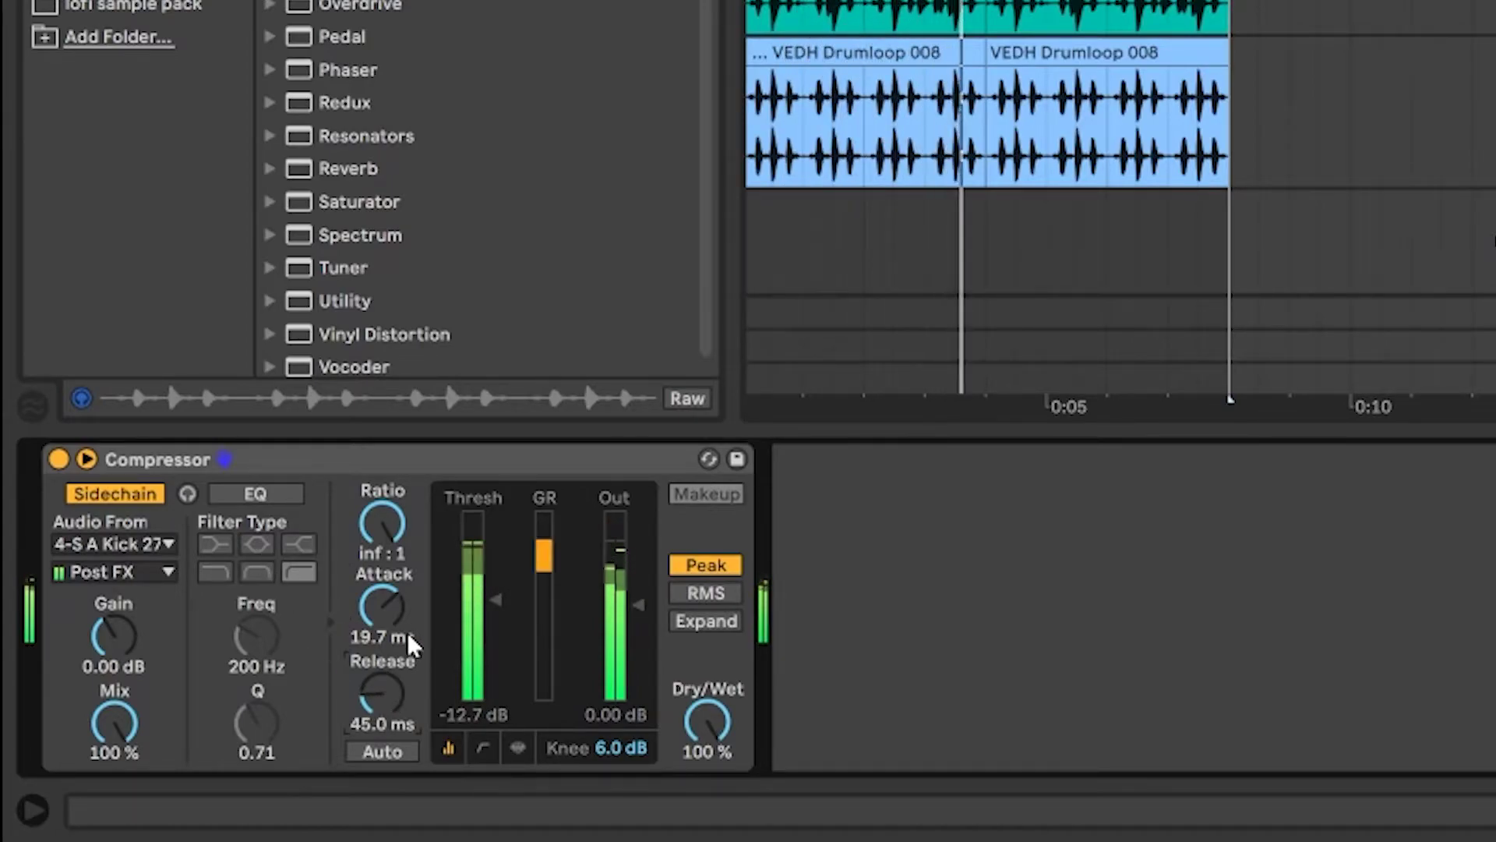
drag(493, 600, 492, 603)
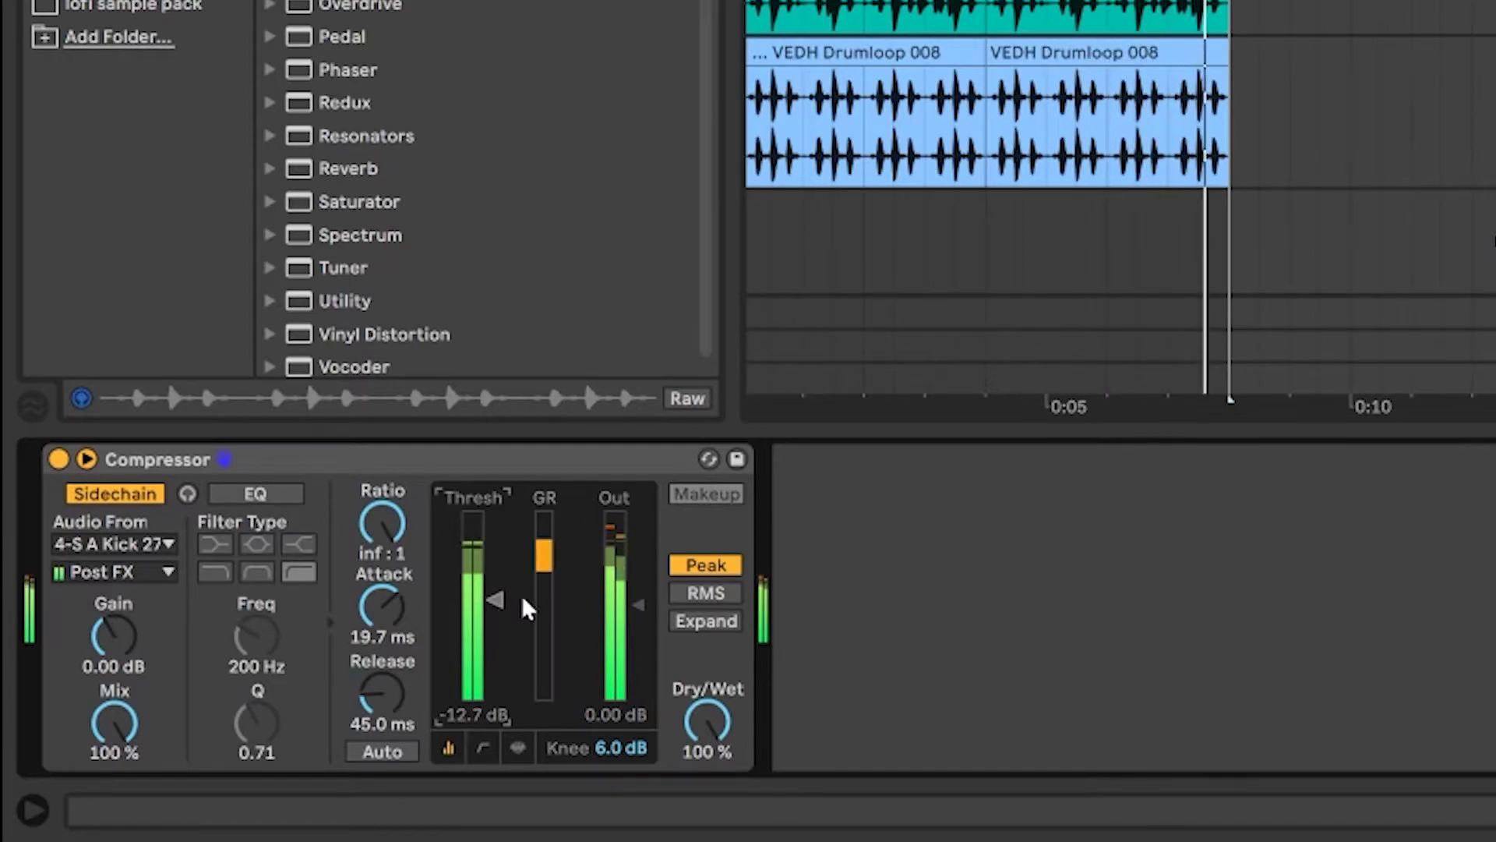
key(space)
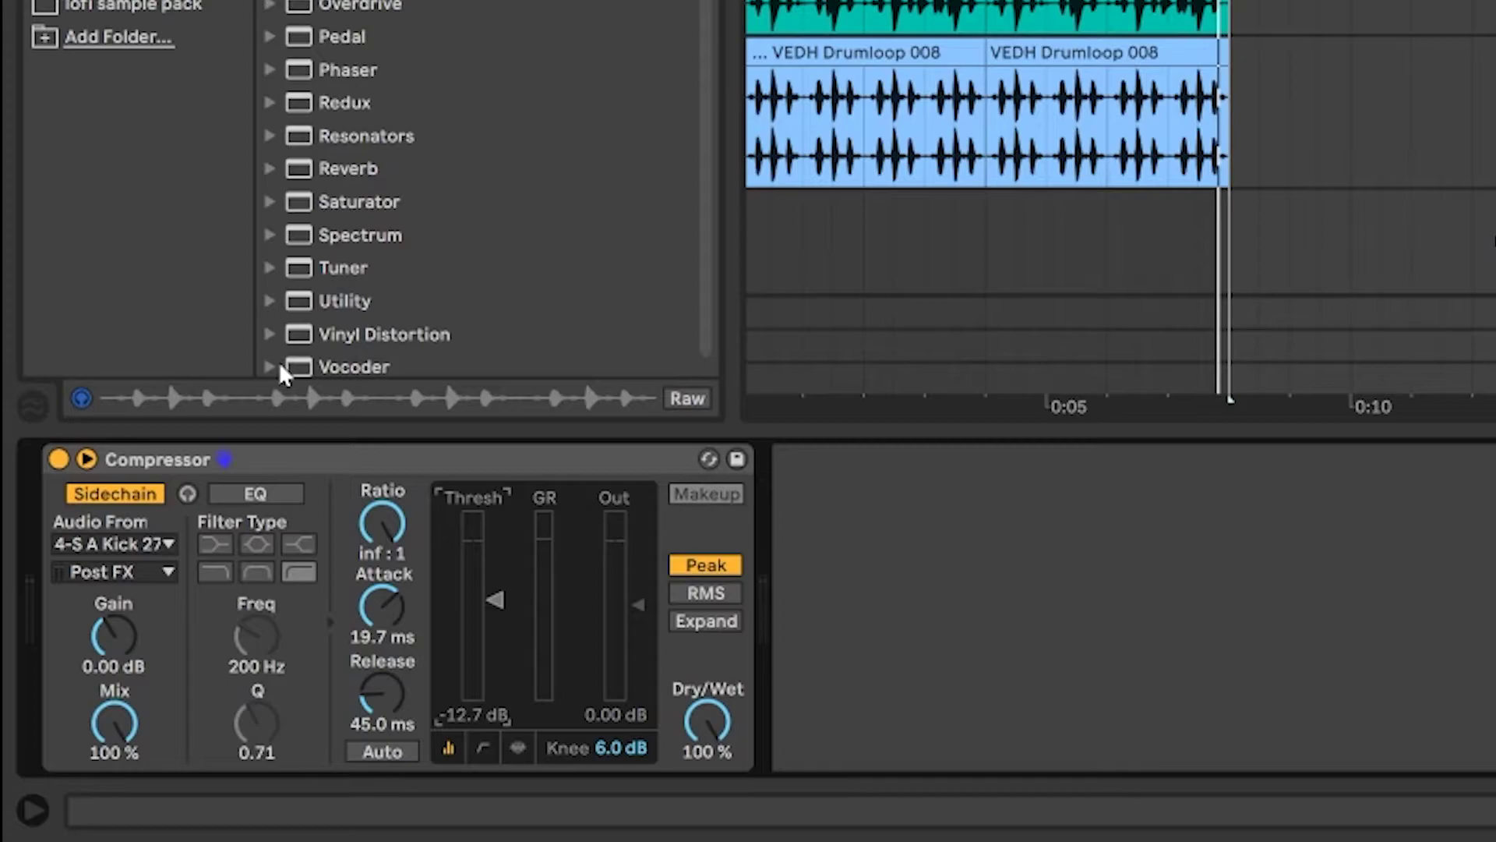
Compare the kick and bass during playback with the sidechain Compressor off and on.
click(58, 459)
key(space)
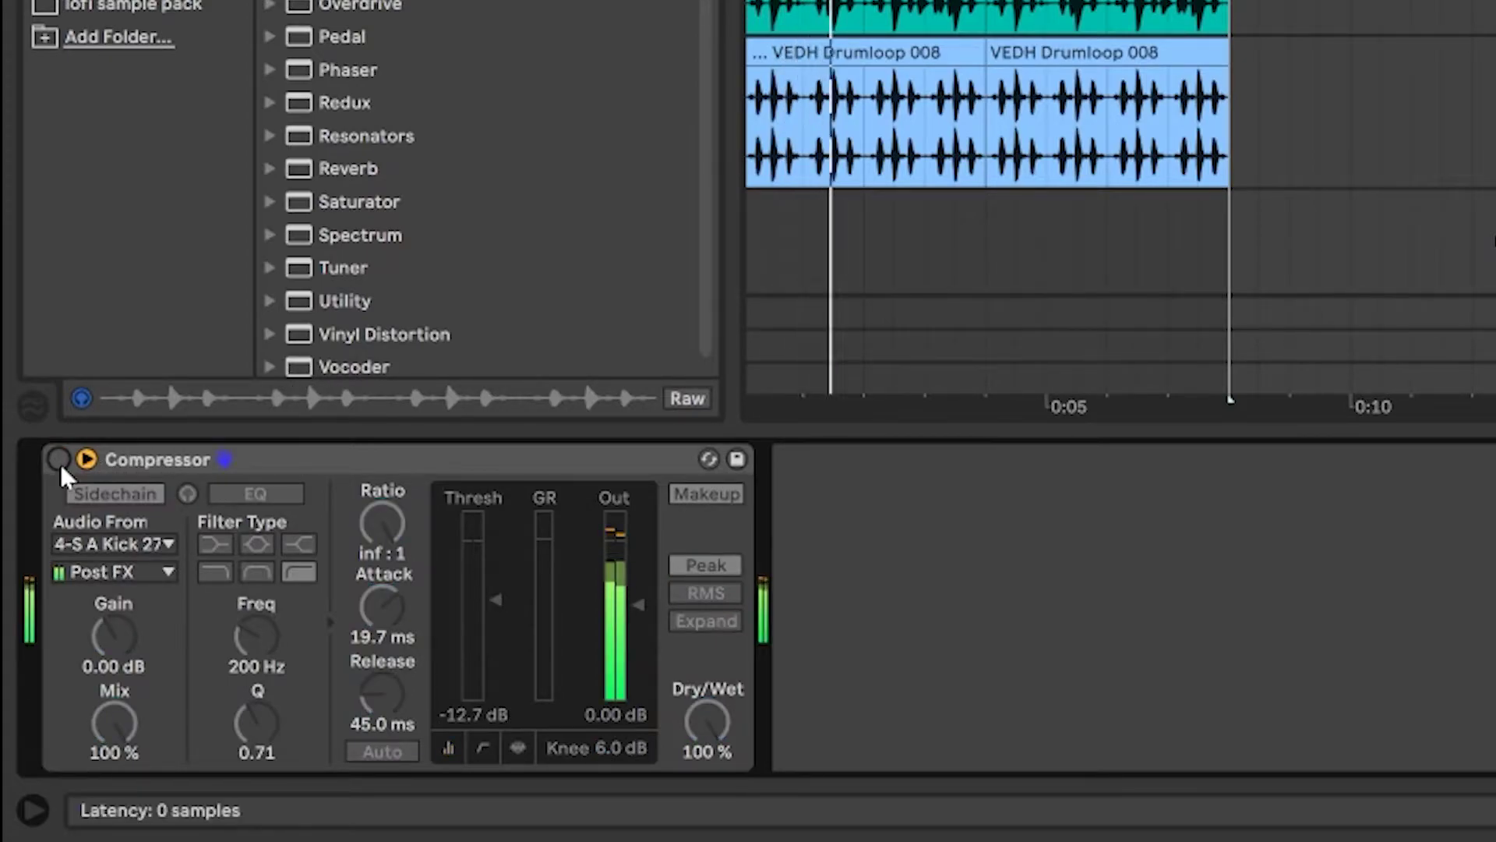
click(56, 461)
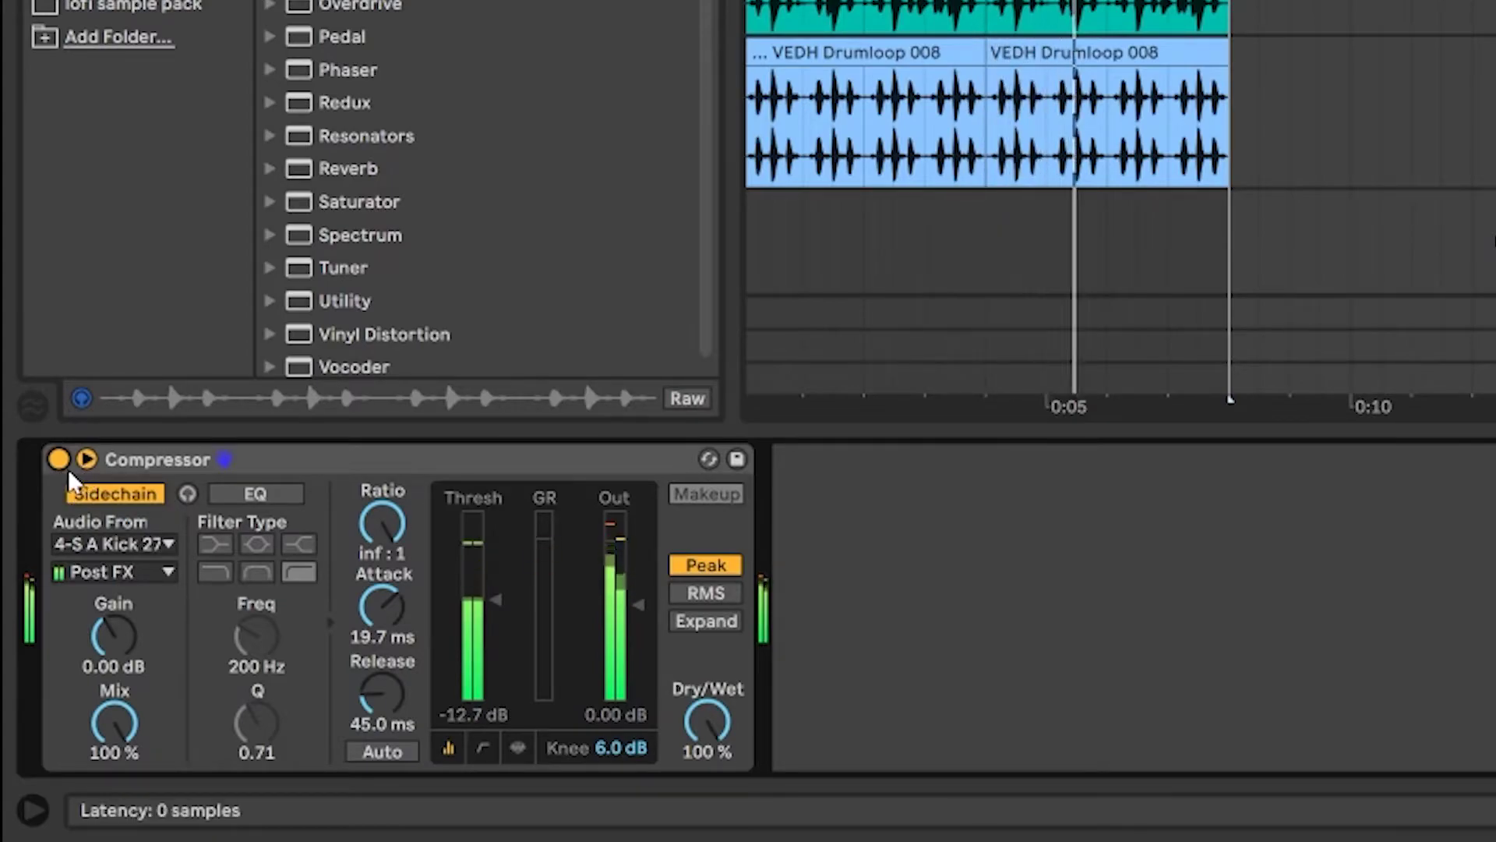
key(space)
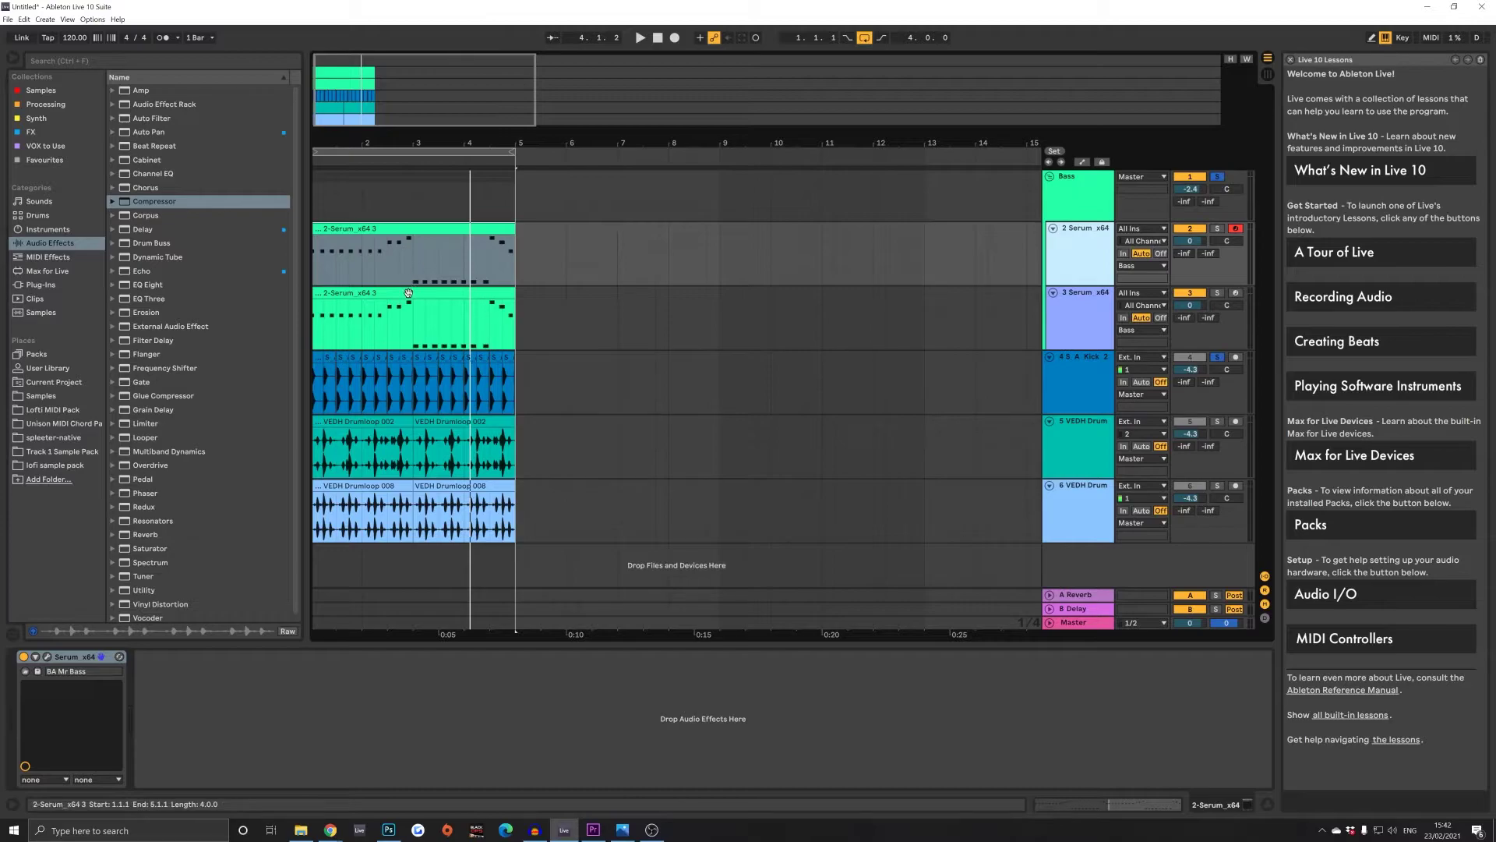
Select the MIDI clip on the 3 Serum_x64 track, followed by the one on the 2 Serum_x64 track.
click(464, 293)
click(436, 227)
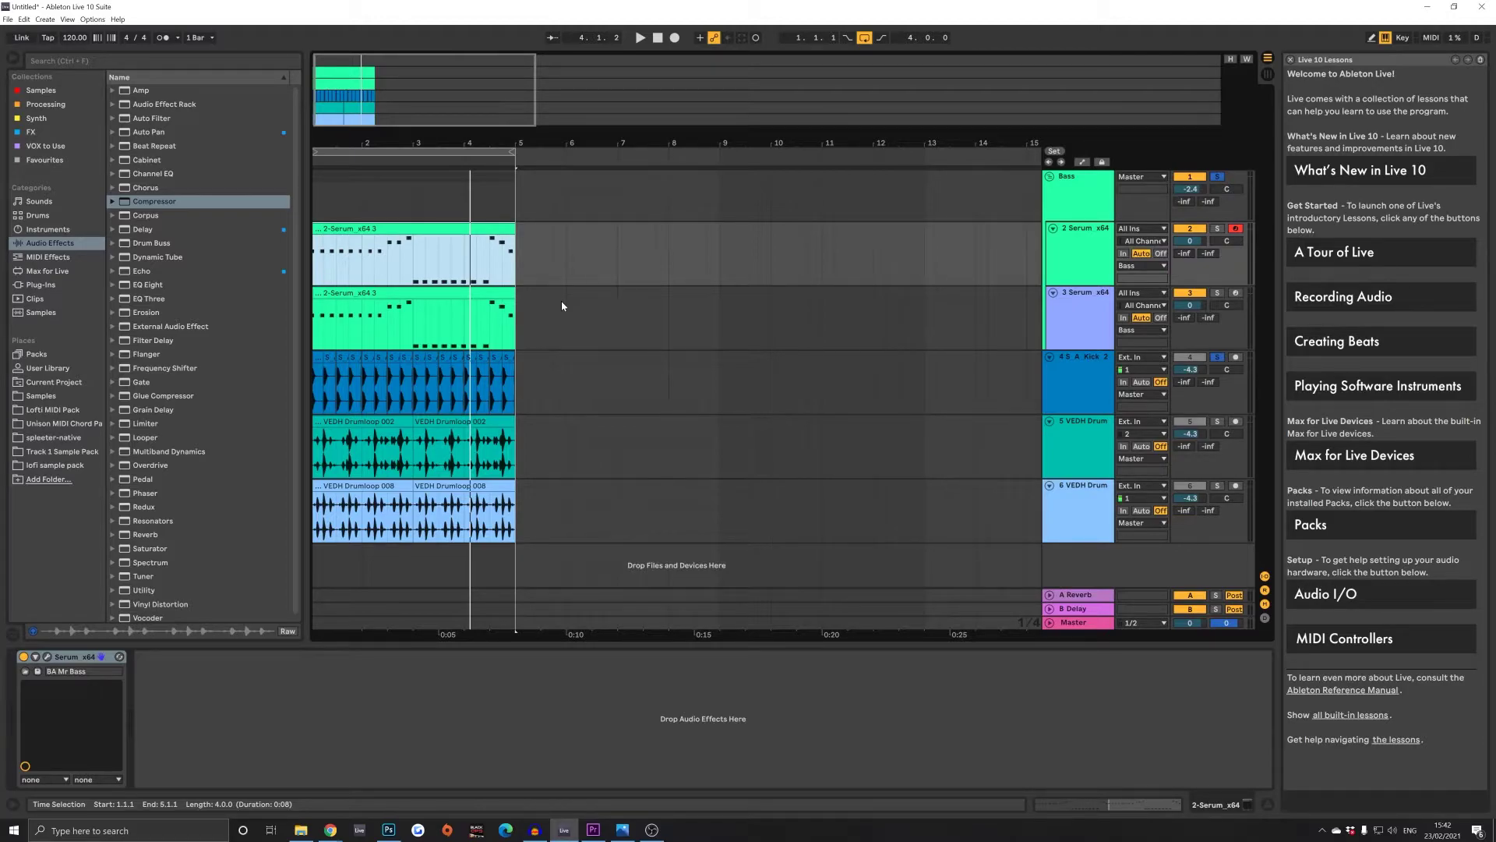
Examine the device chains of the two Serum tracks, the kick track and the Bass group in turn.
click(1052, 333)
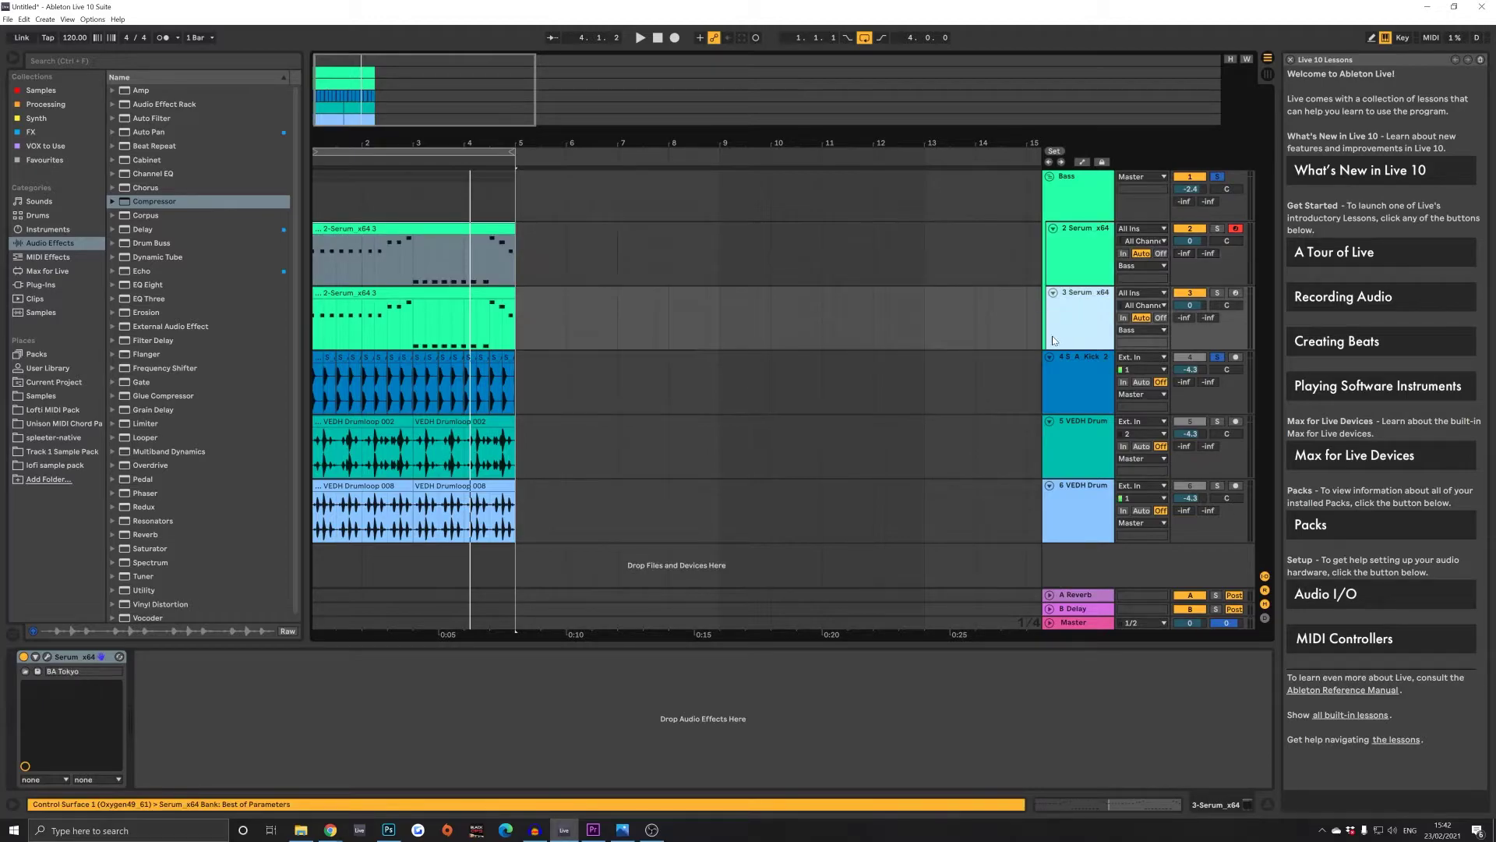
click(1084, 363)
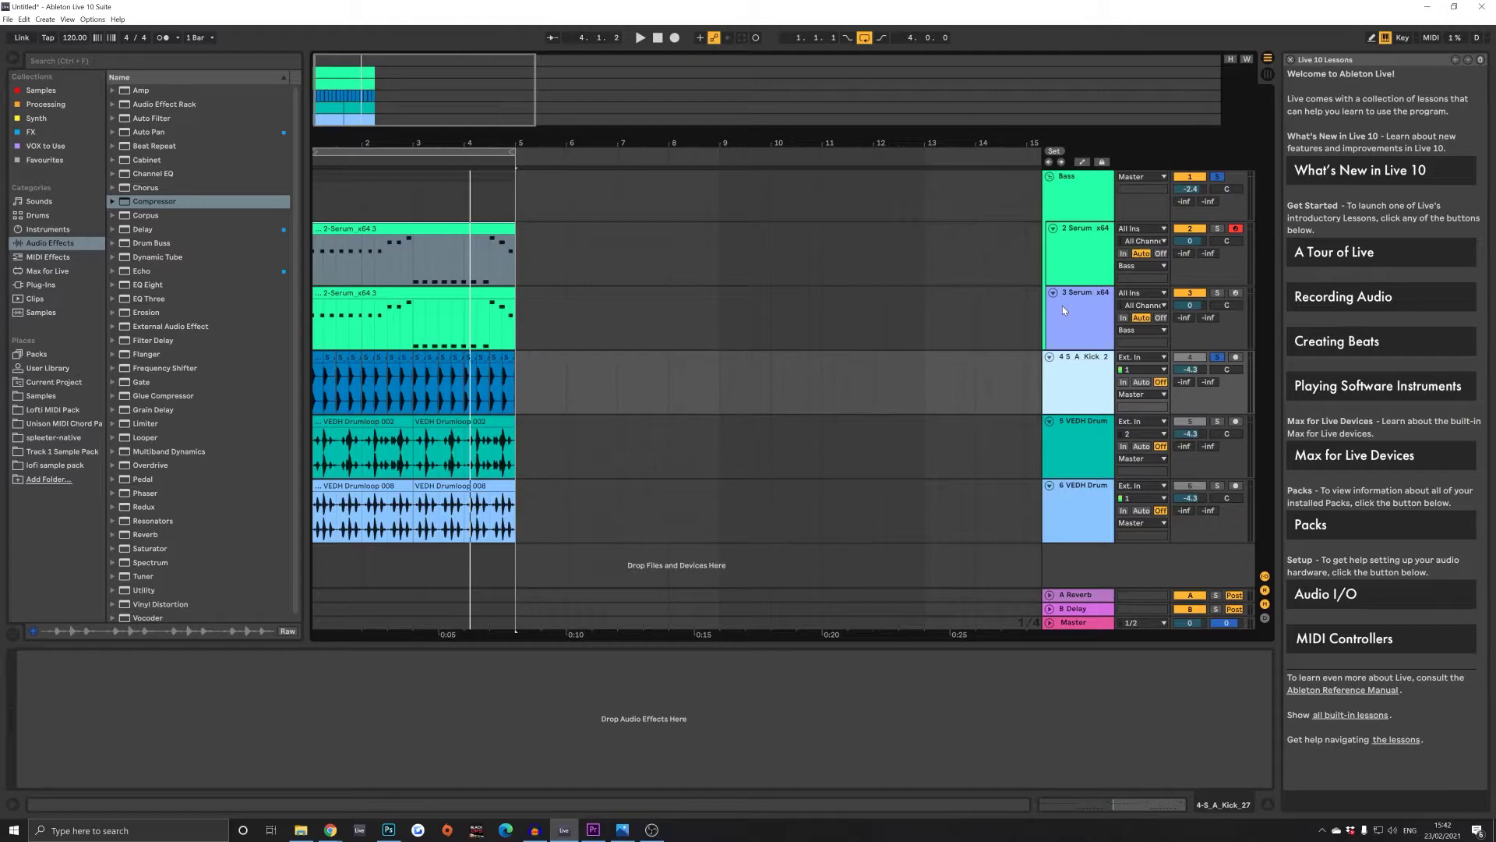
click(1073, 251)
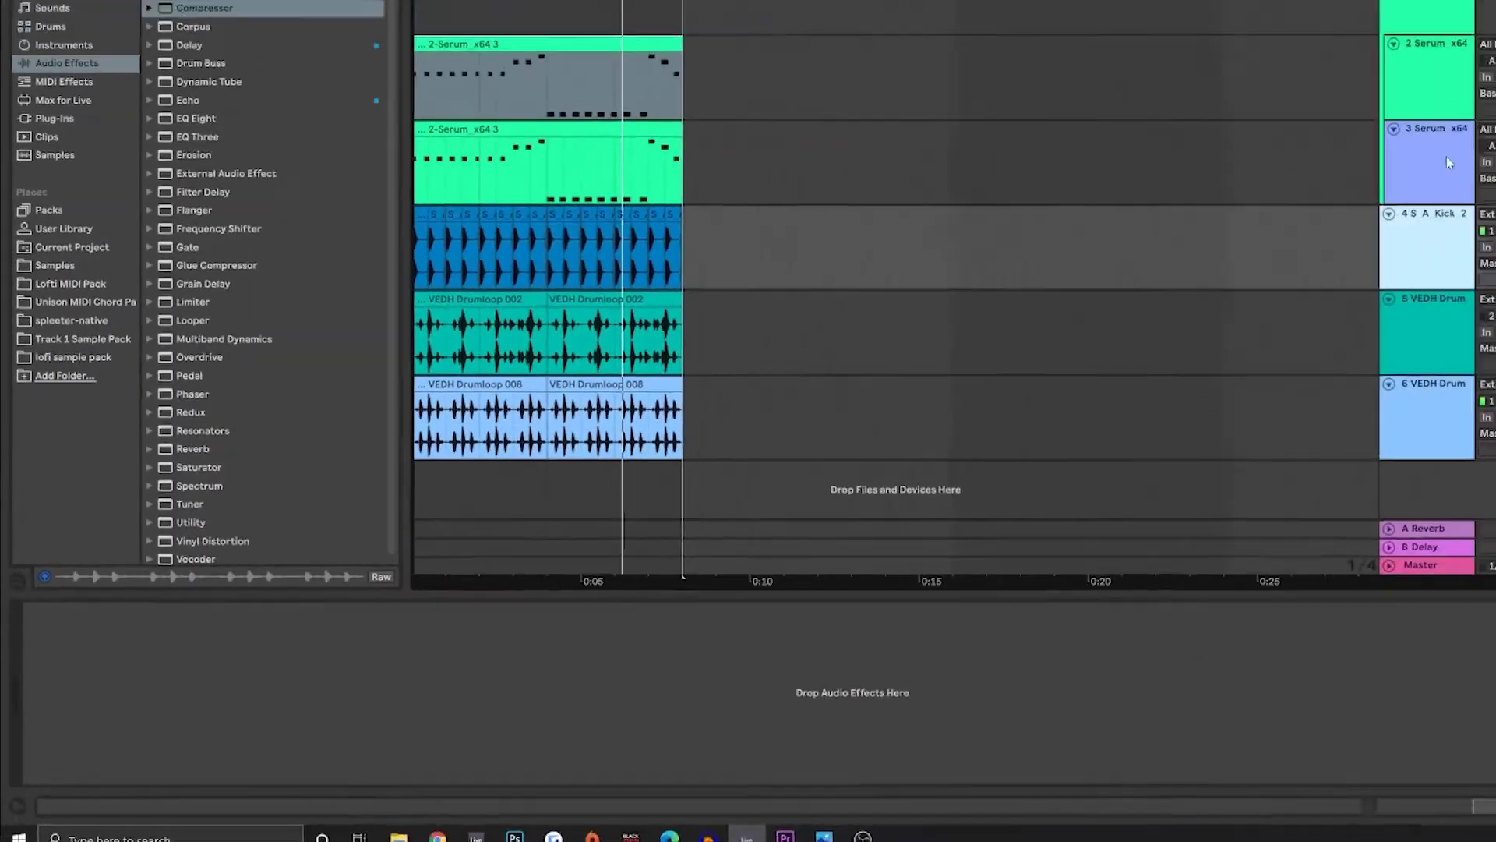
click(1438, 72)
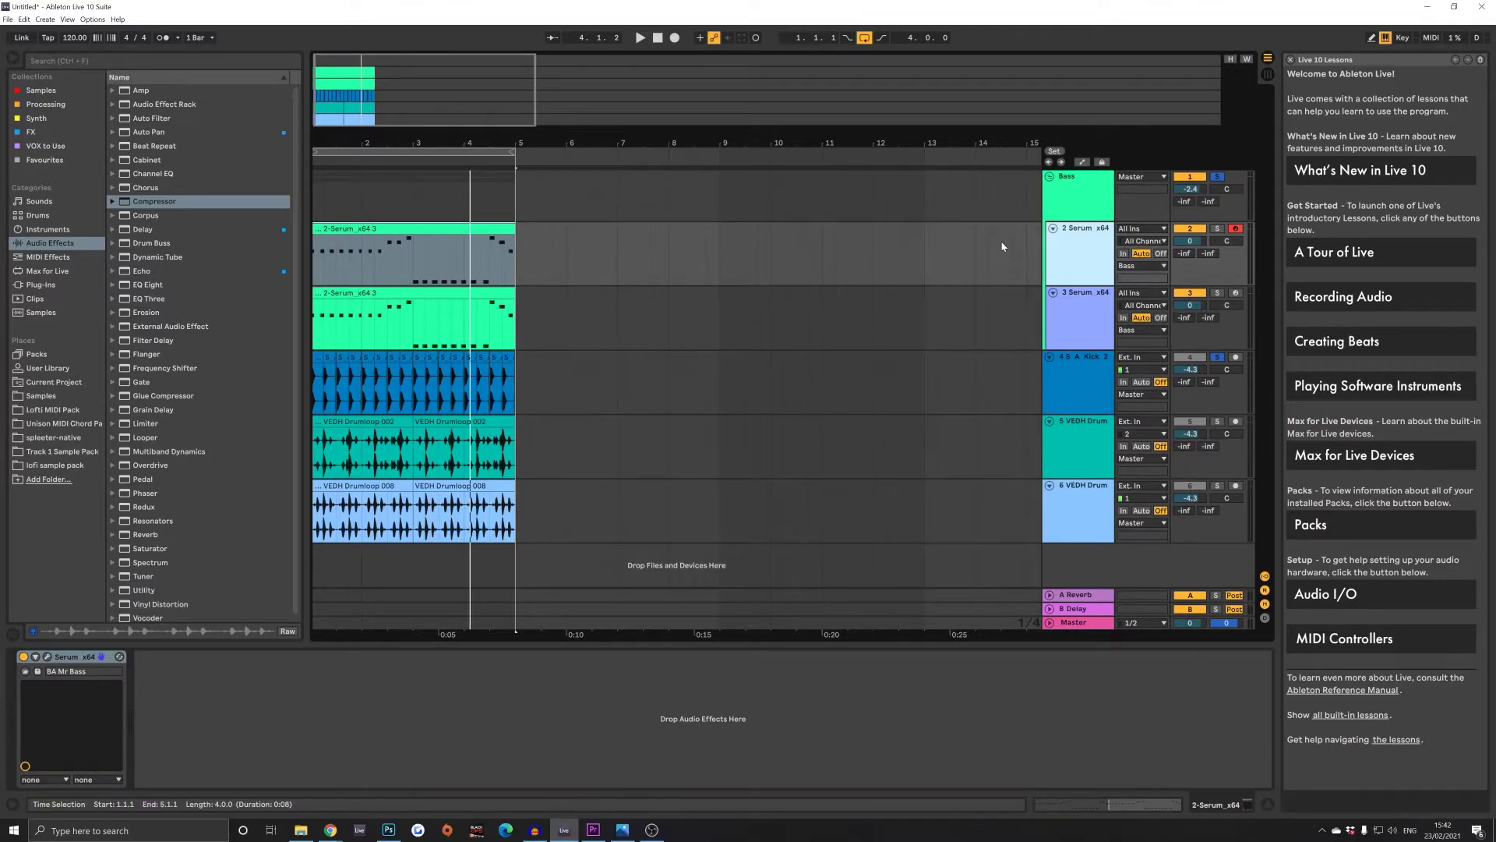
click(1087, 359)
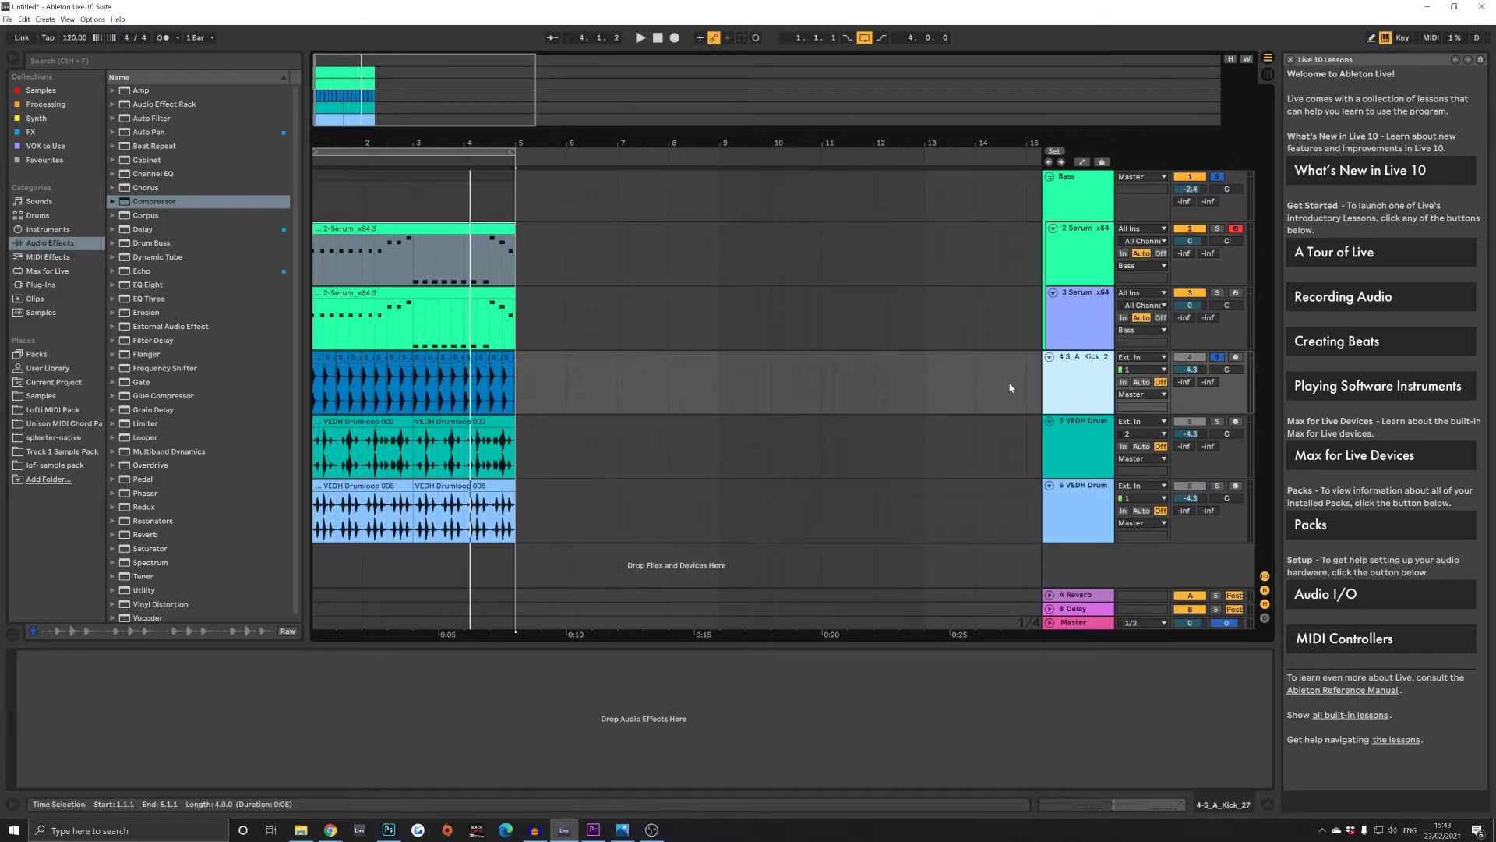
click(1078, 305)
click(1073, 237)
click(1076, 190)
click(1078, 301)
click(1080, 372)
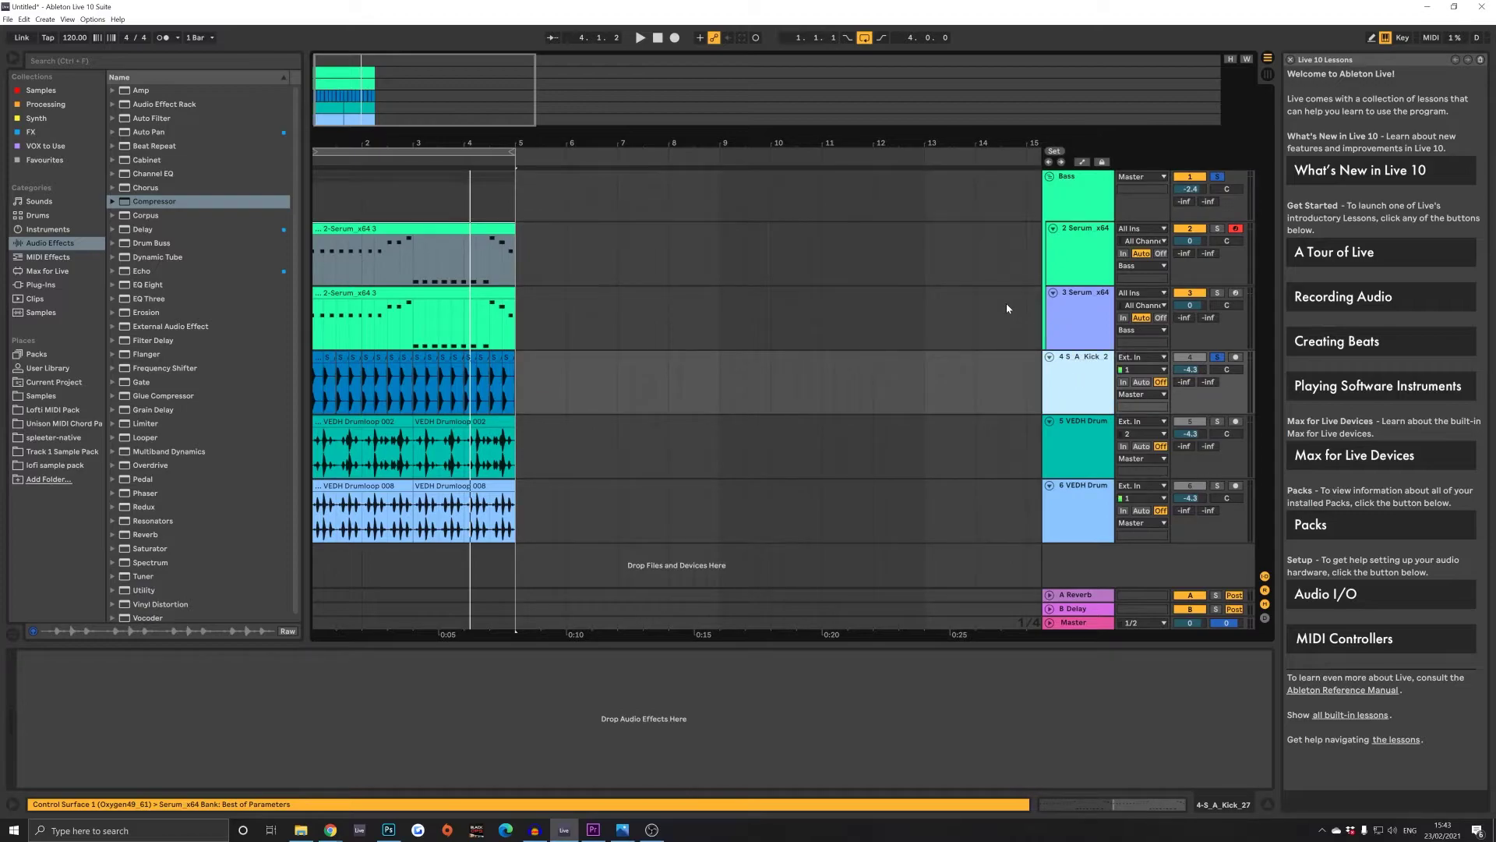
click(1095, 237)
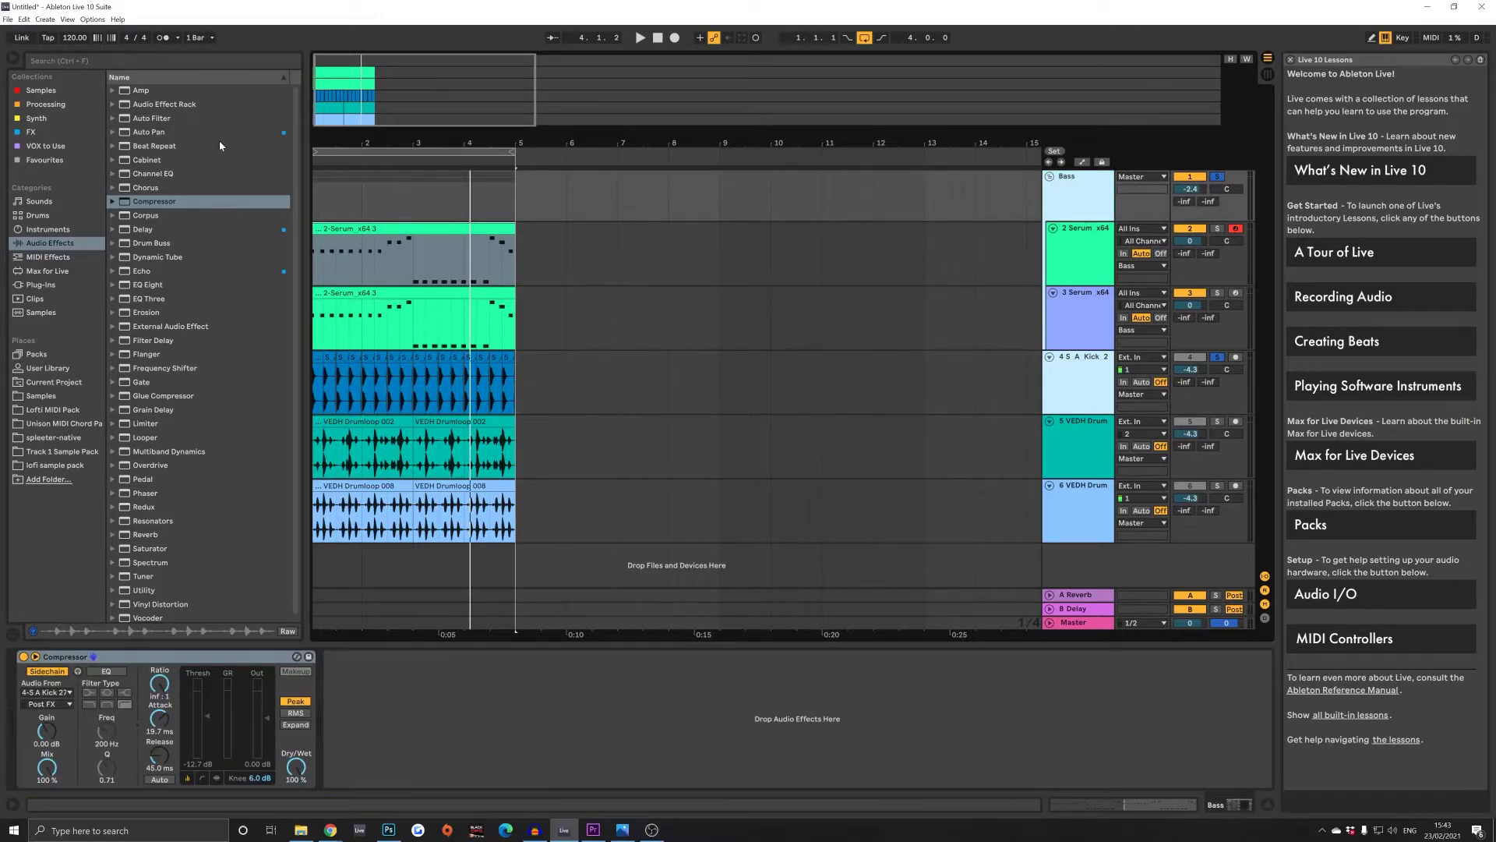
click(1076, 193)
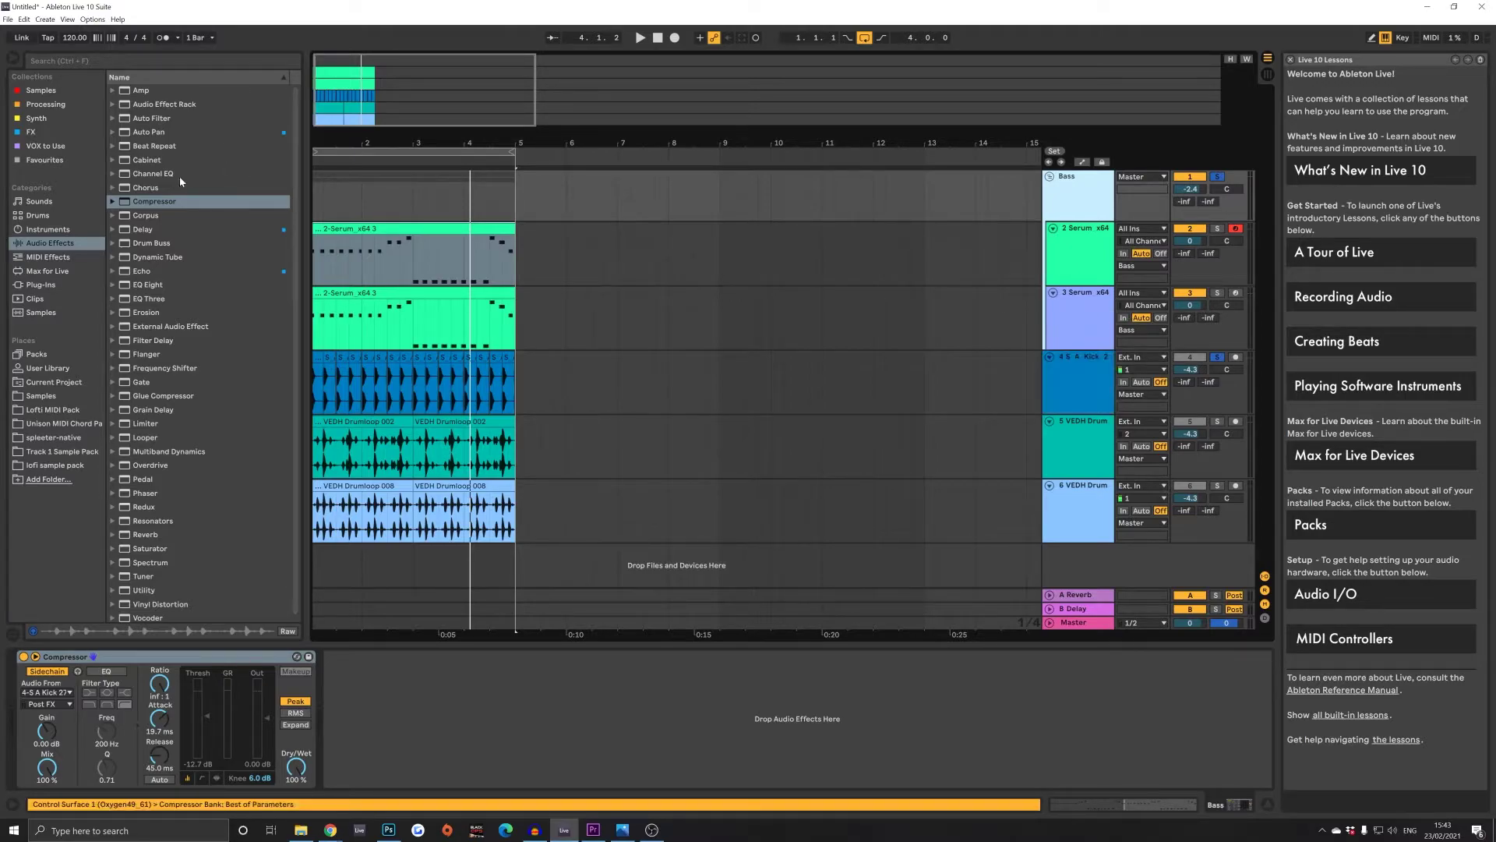
Place an Audio Effect Rack ahead of the Compressor on the Bass group.
click(193, 201)
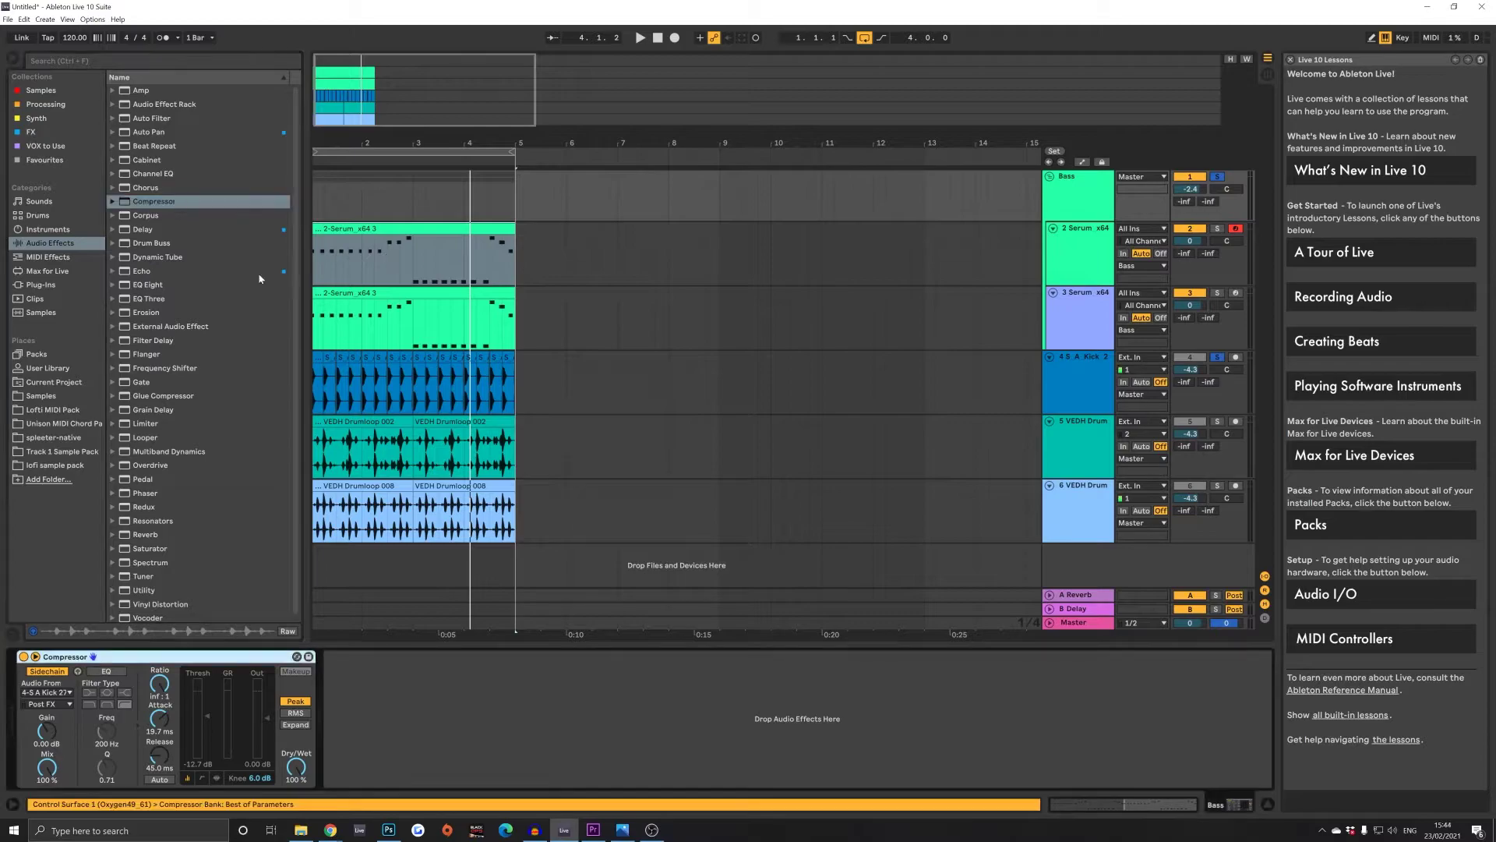
click(141, 201)
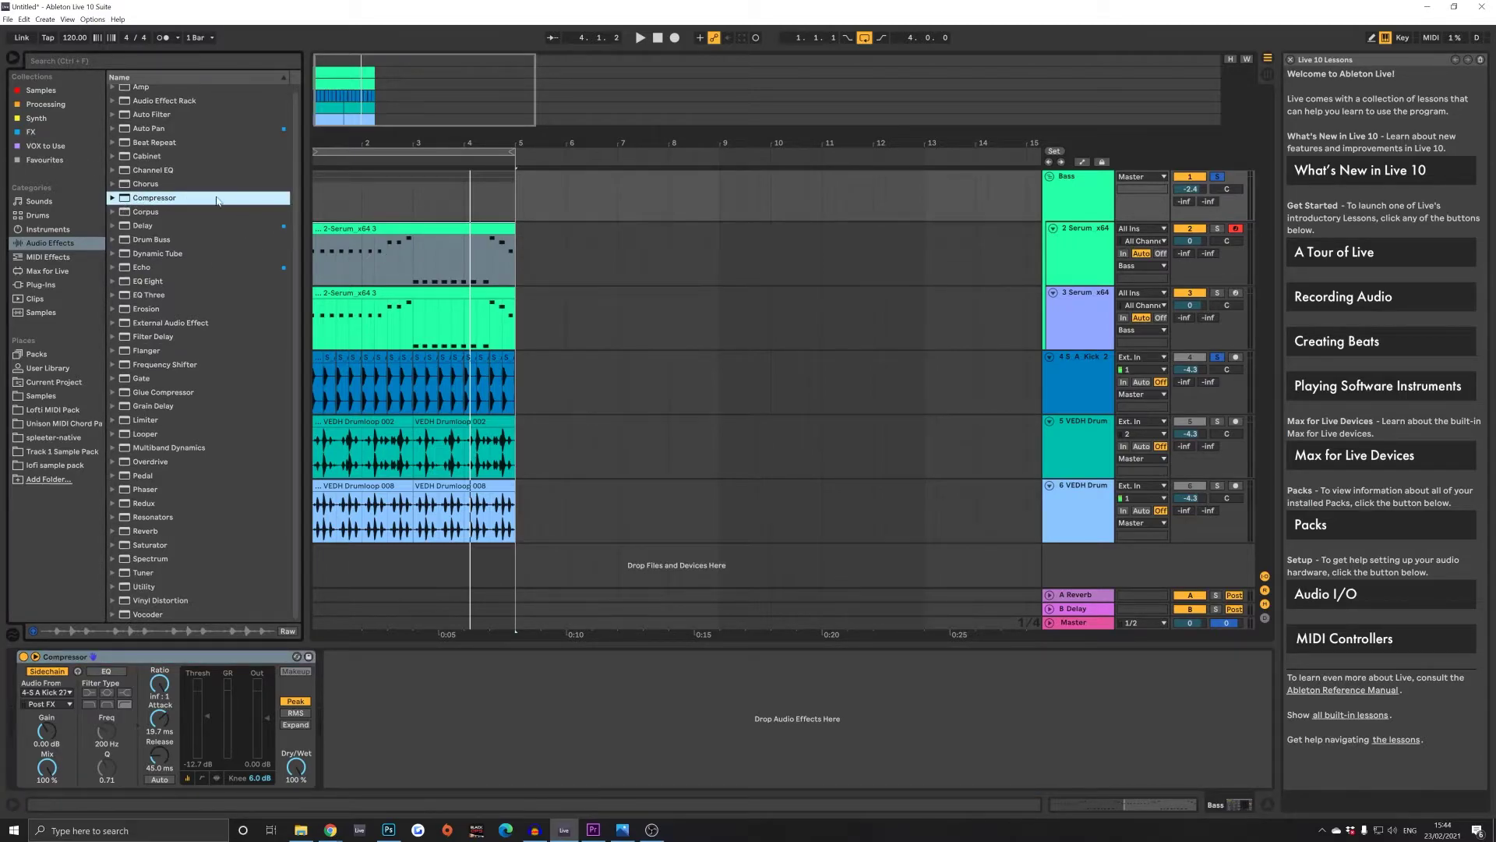
scroll(158, 169, up, 1)
drag(158, 105, 21, 708)
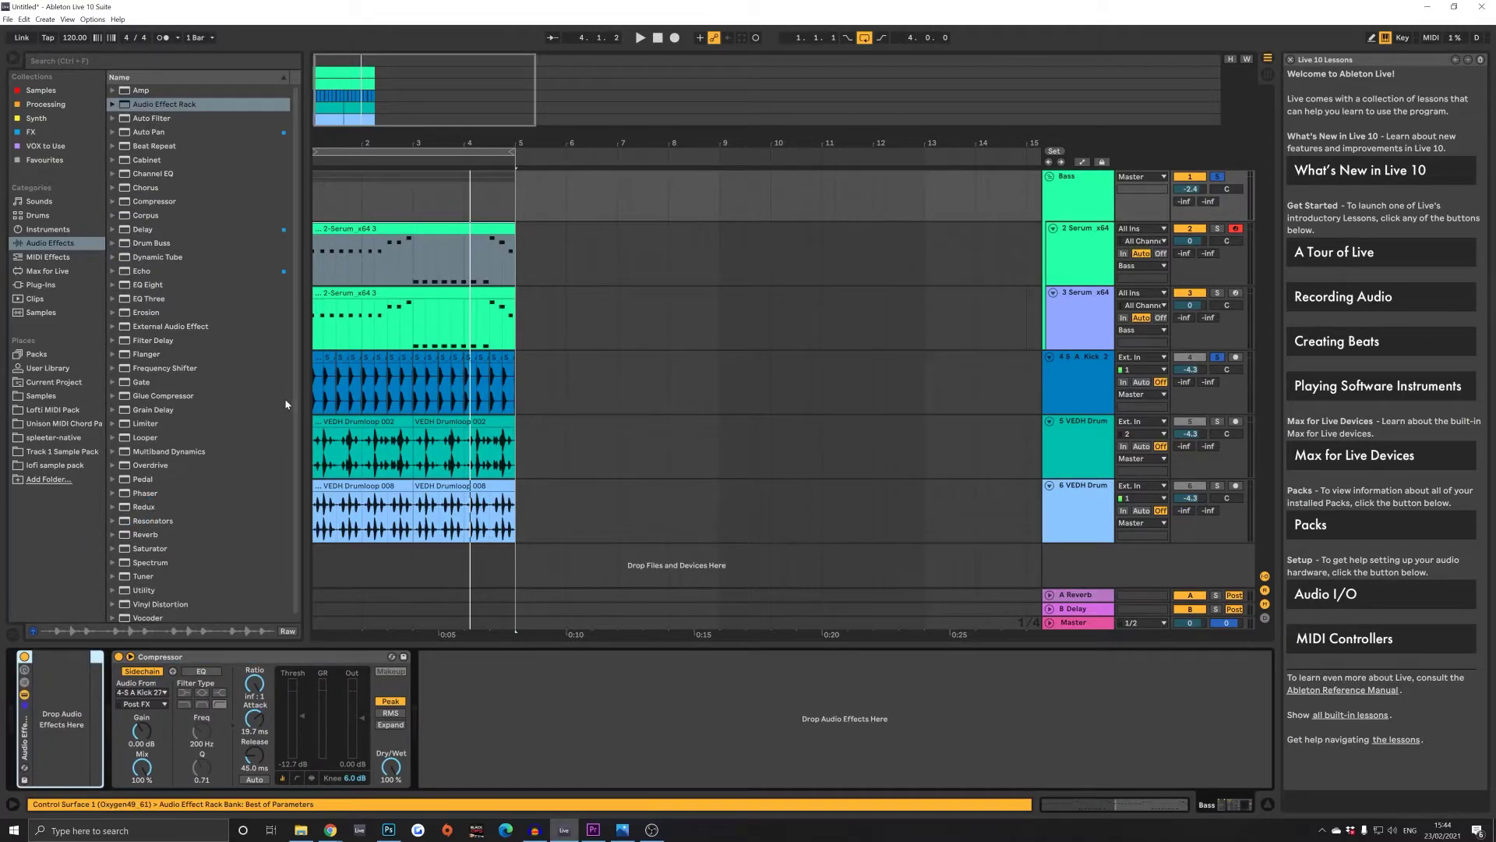
click(1069, 190)
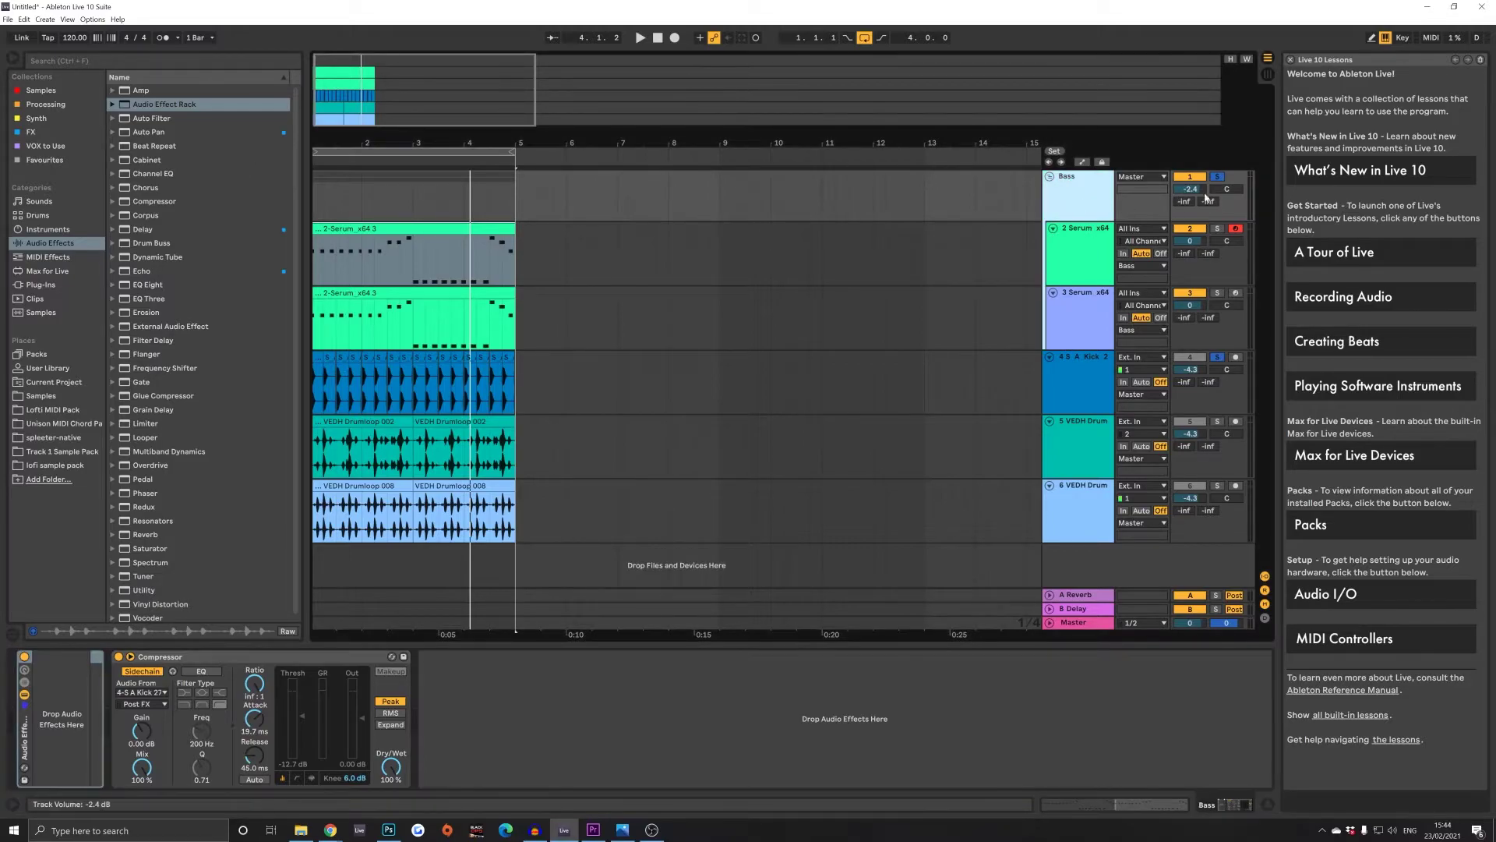
drag(1183, 201, 1181, 137)
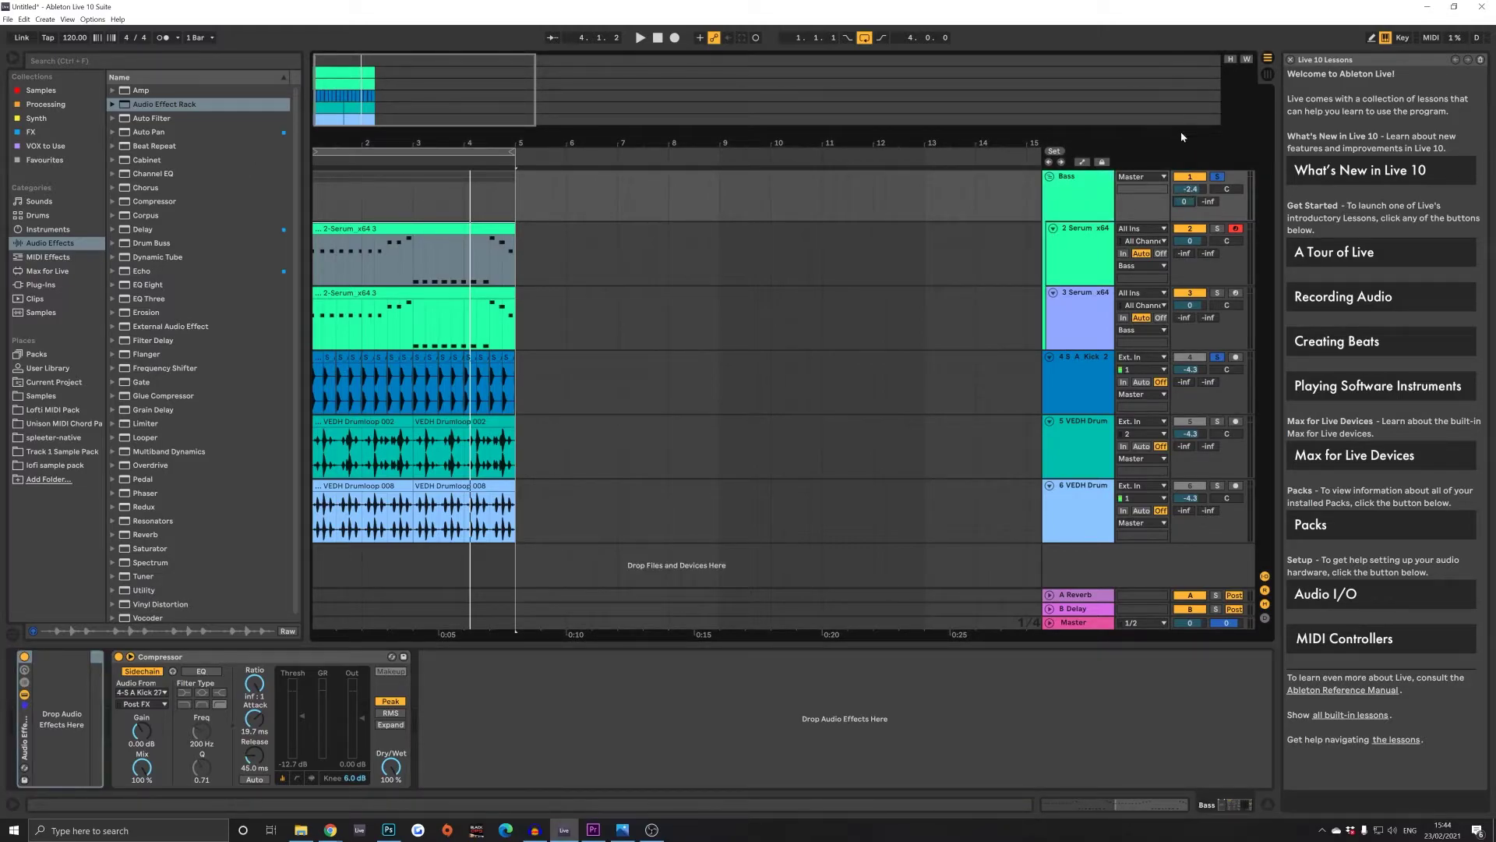
Show the session mixer and delete the Reverb device from return track A.
click(1272, 71)
click(1079, 66)
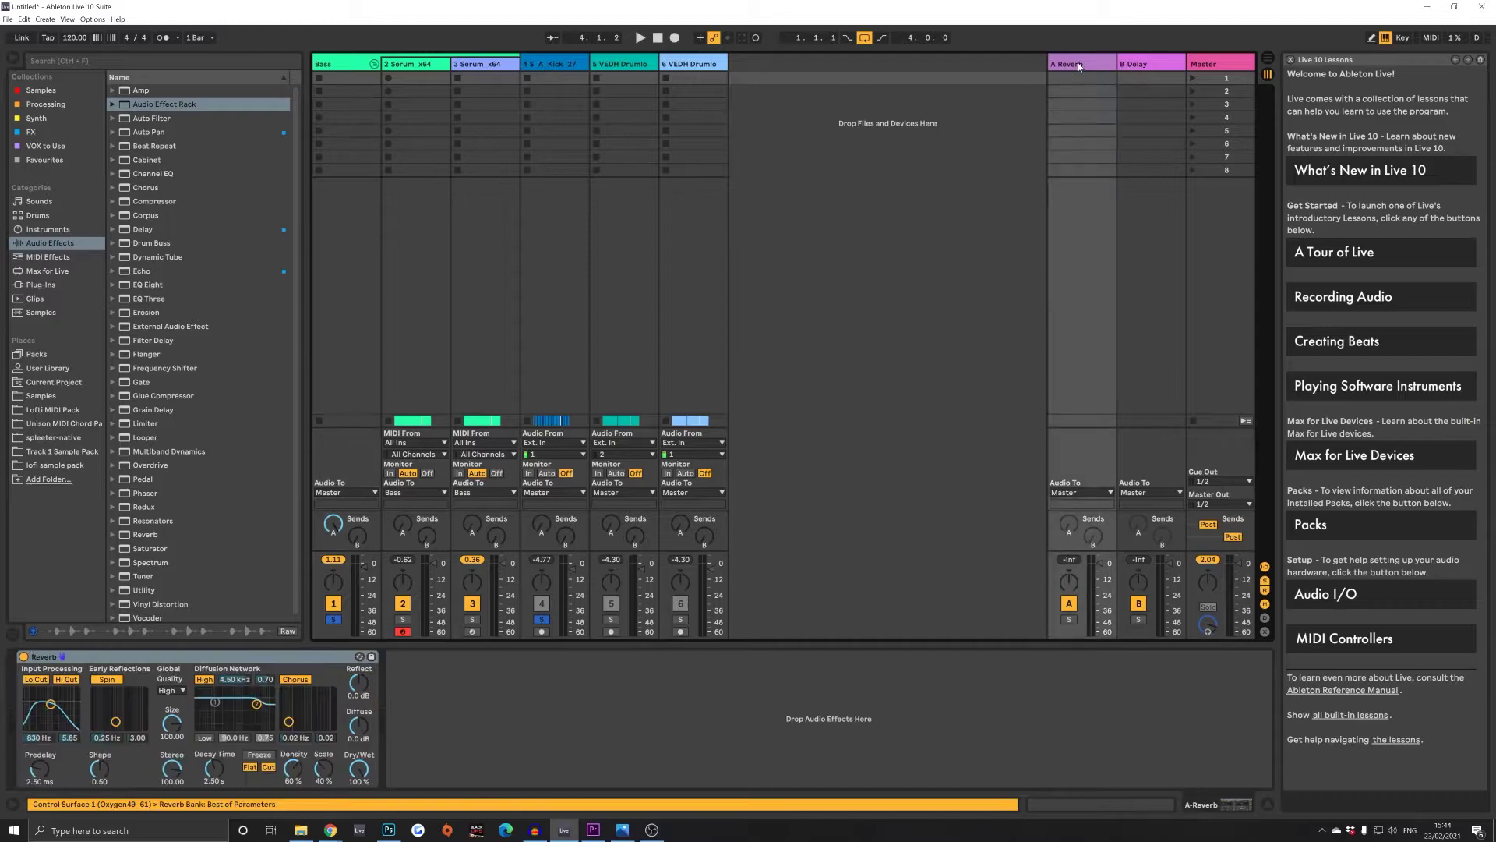
click(1150, 65)
click(1082, 65)
click(1267, 60)
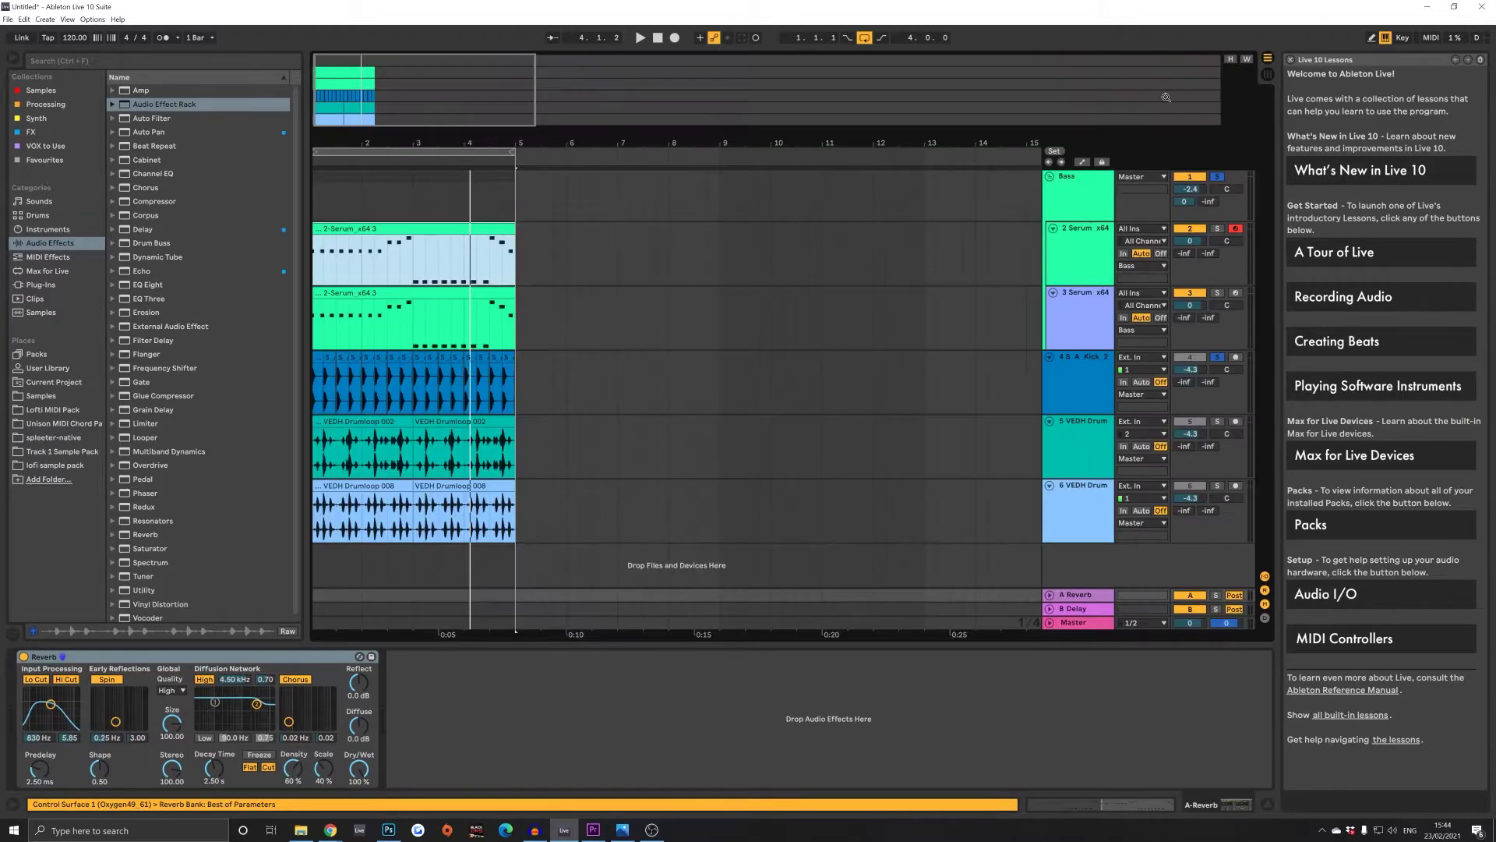
click(1269, 73)
click(303, 658)
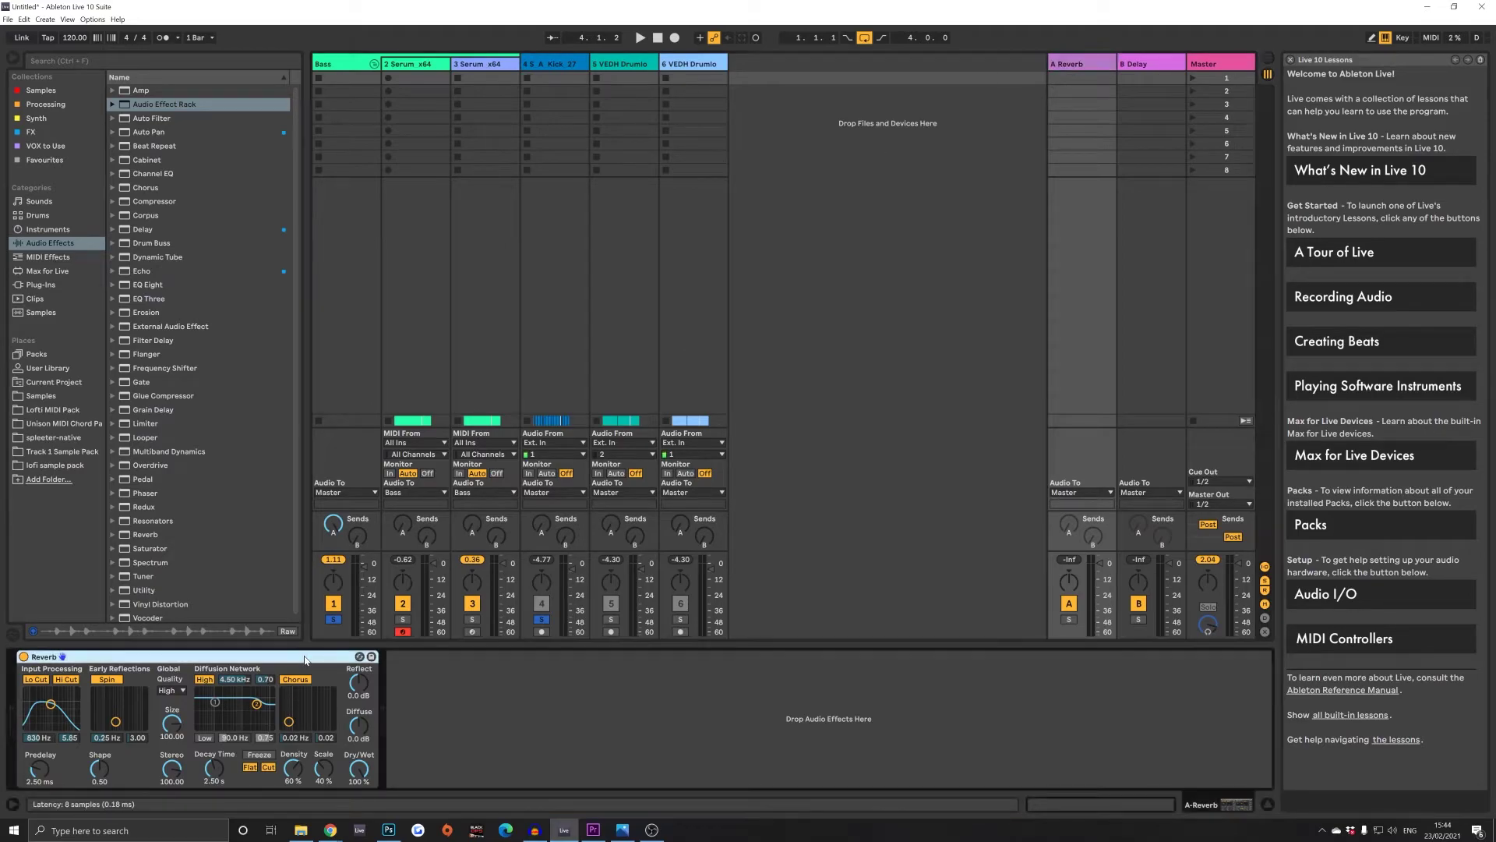
key(Delete)
Give return A a Compressor with a 9.69:1 ratio, -17.9 dB threshold and 19.7 ms attack, and lower the return's volume.
mouse_move(36, 683)
mouse_down()
mouse_move(36, 639)
mouse_move(36, 670)
mouse_move(74, 725)
mouse_move(36, 712)
mouse_up()
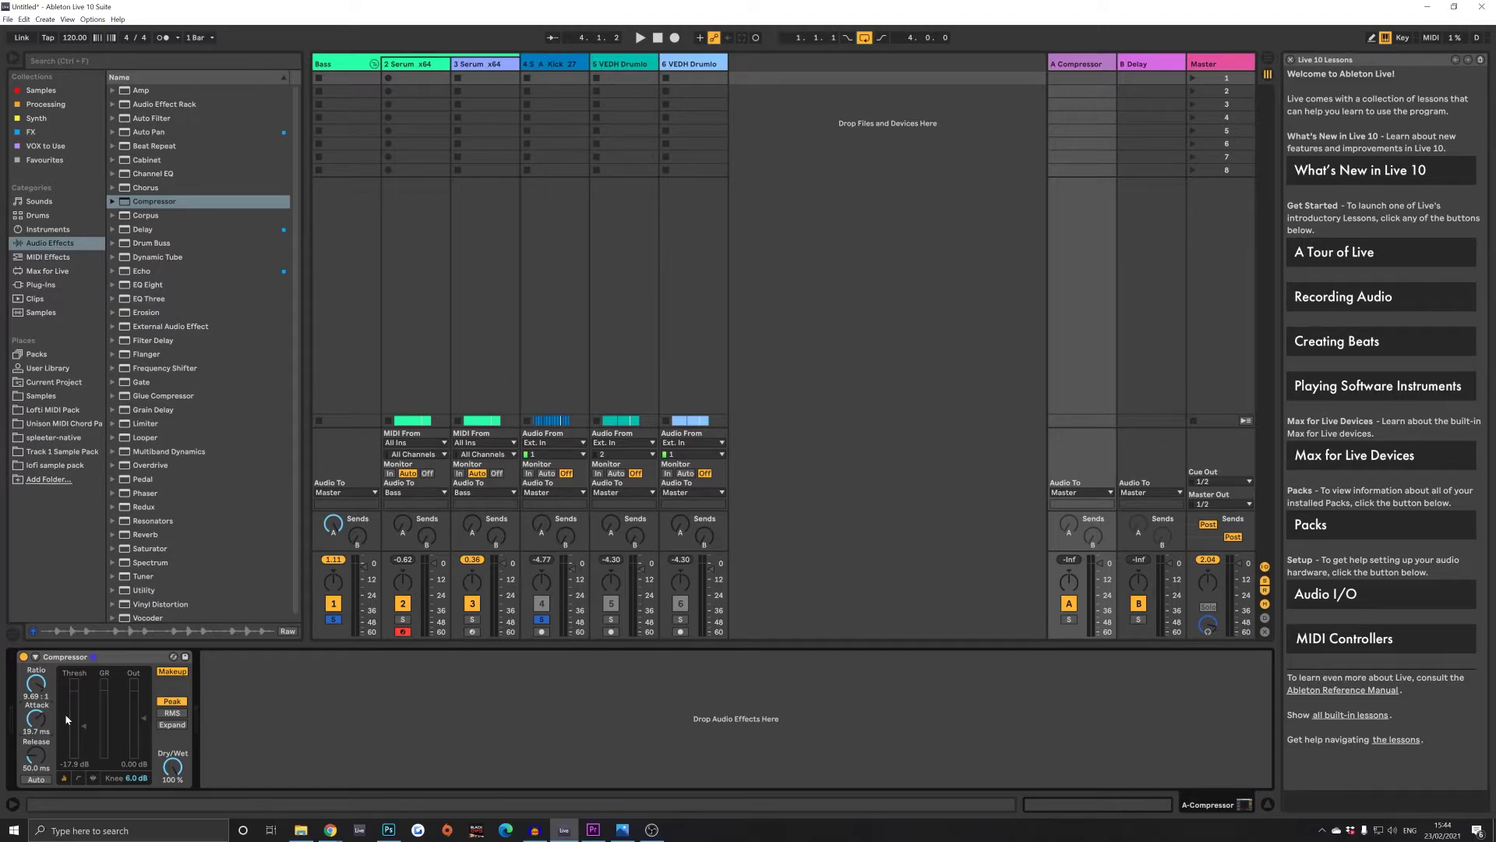
drag(1099, 562, 1099, 570)
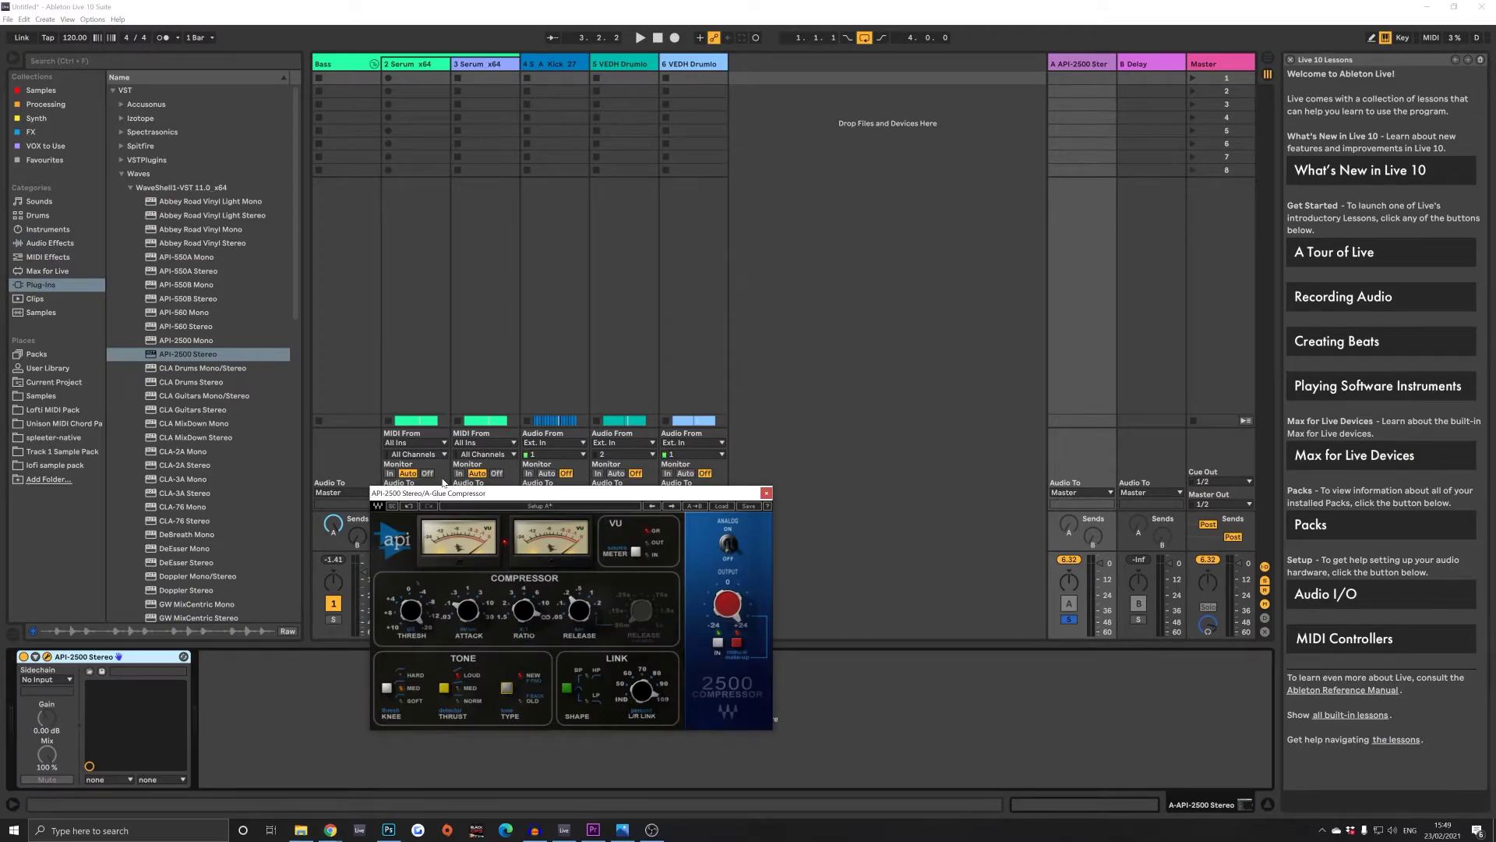
Watch the API-2500 Stereo compressor on return A work during playback, and close its plug-in window.
drag(523, 487, 558, 456)
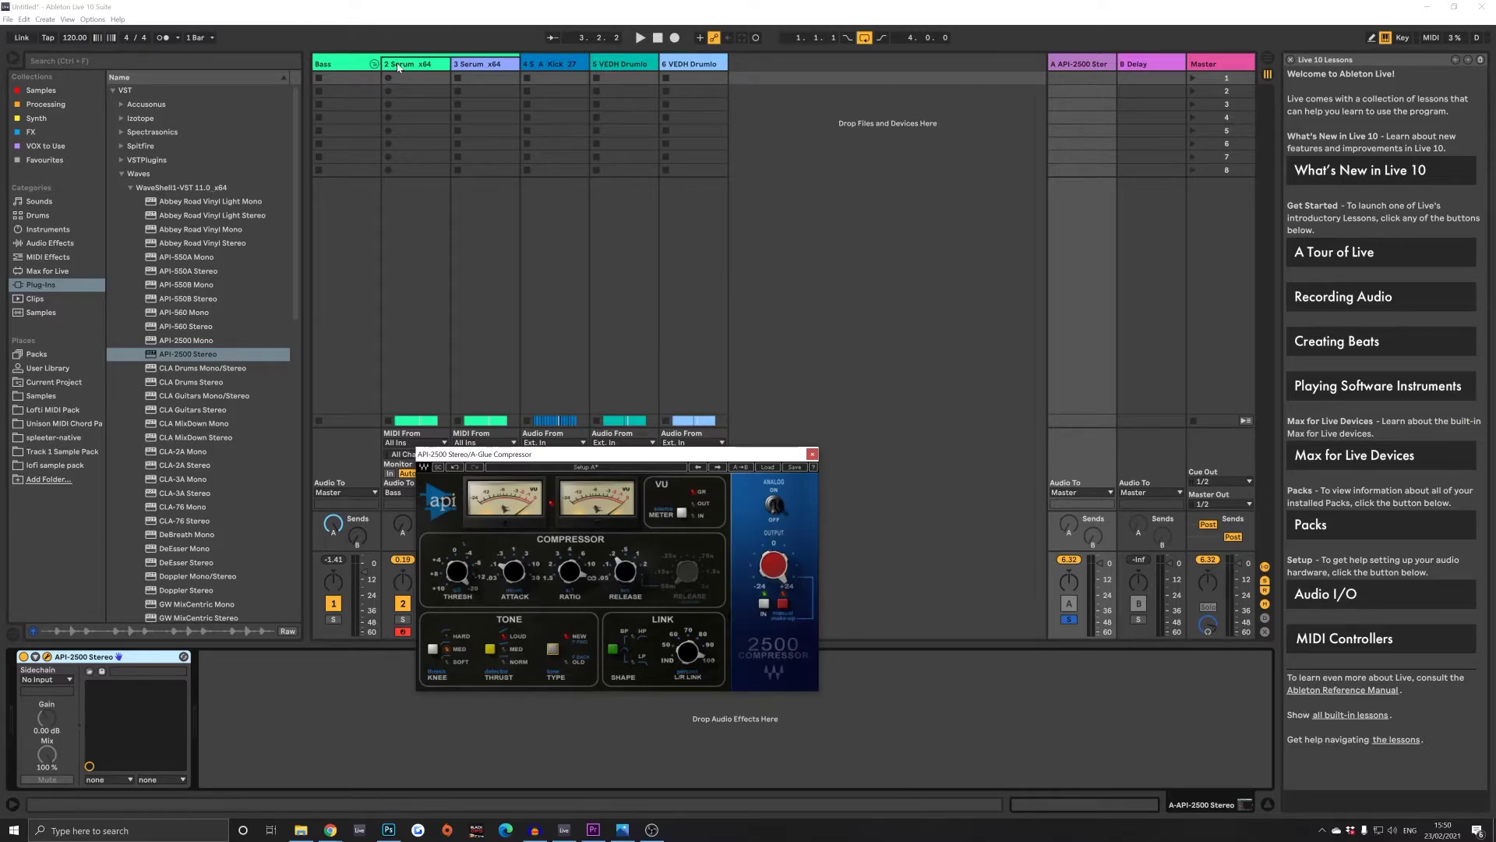
drag(588, 453, 513, 496)
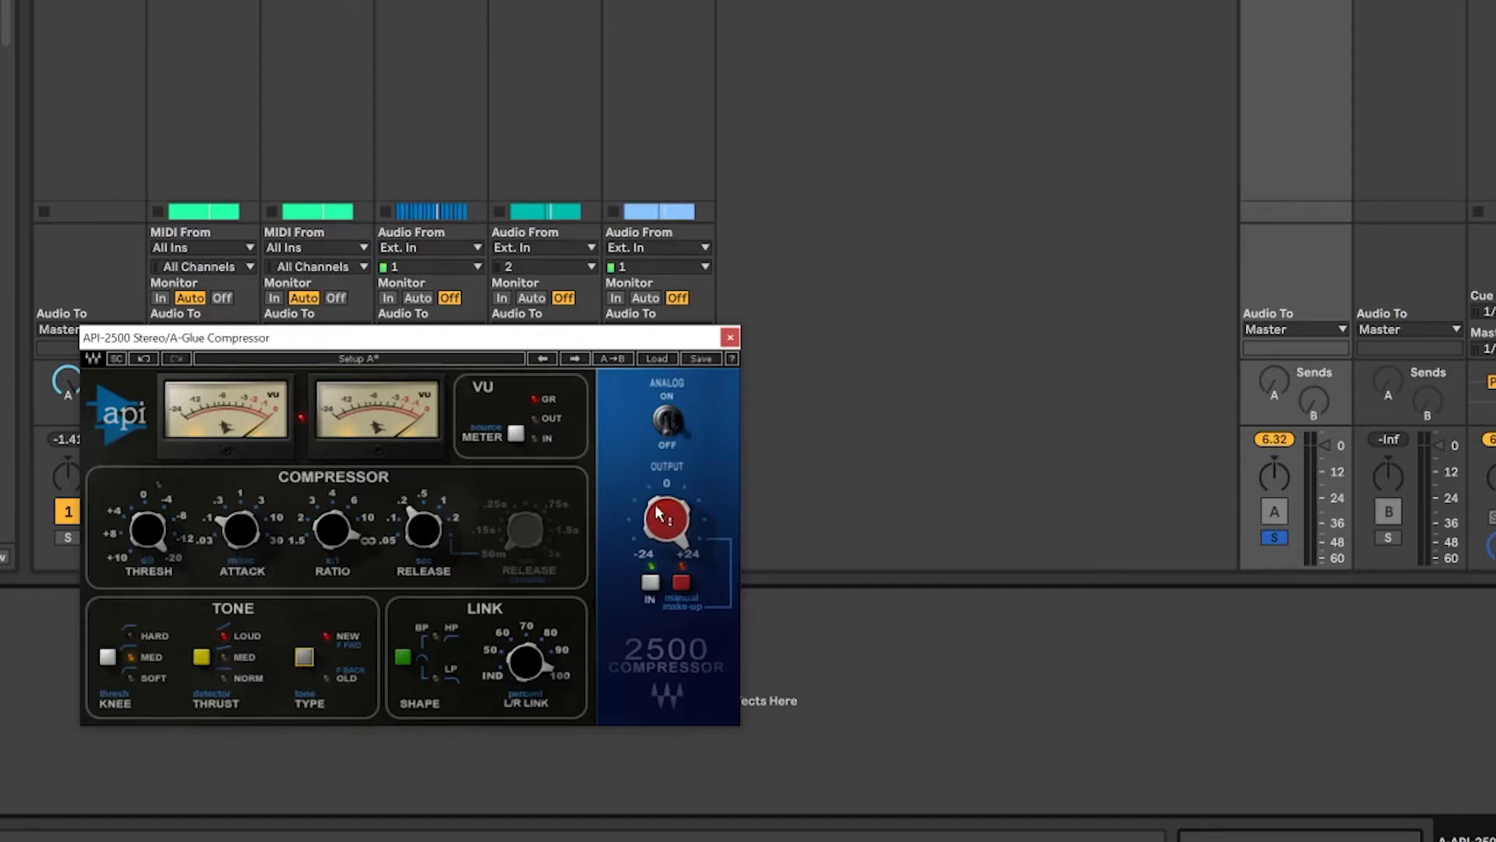
key(space)
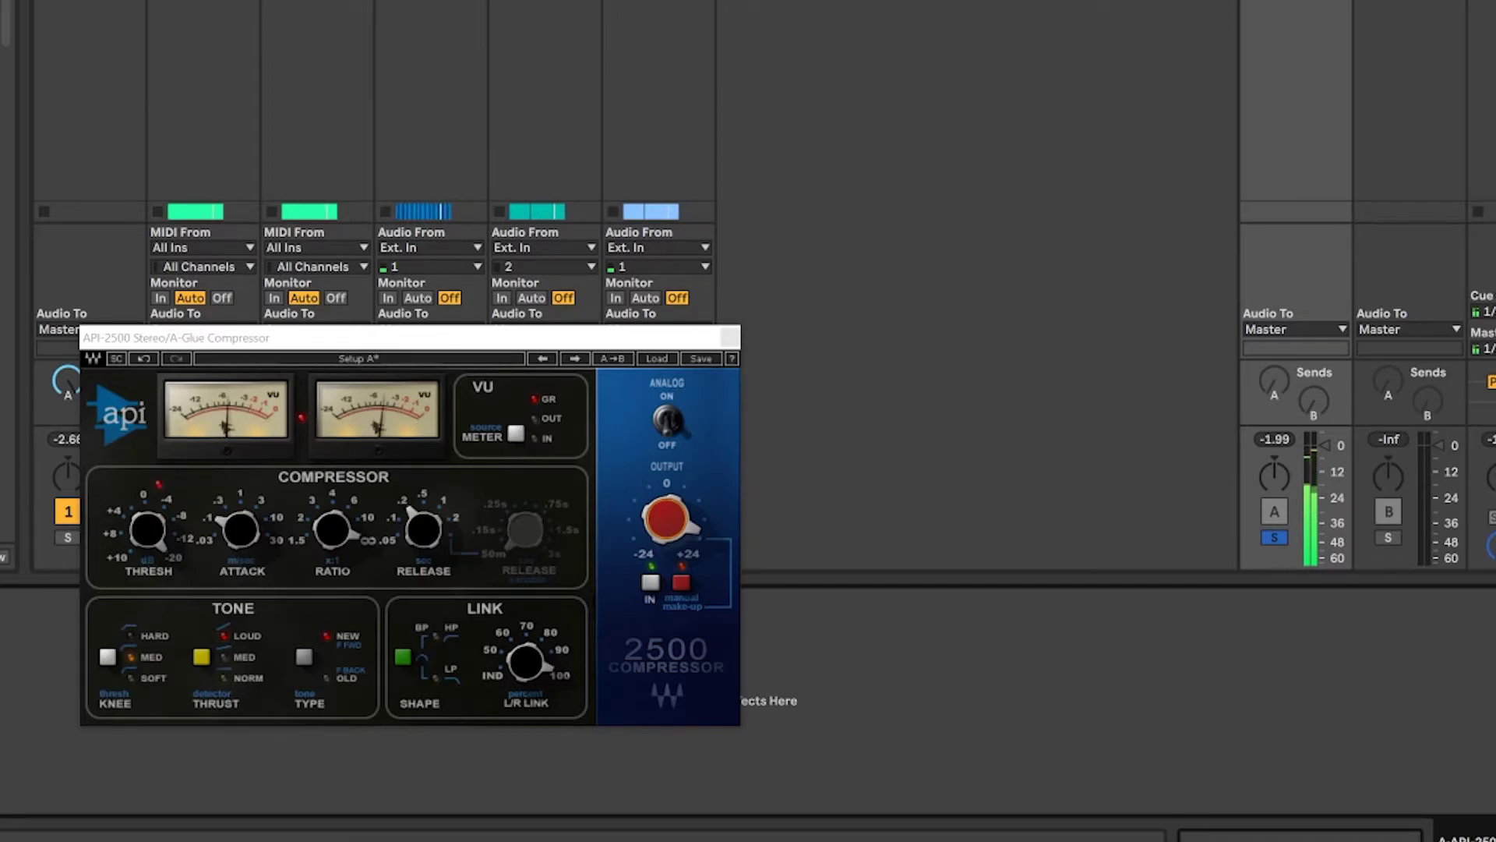
click(730, 338)
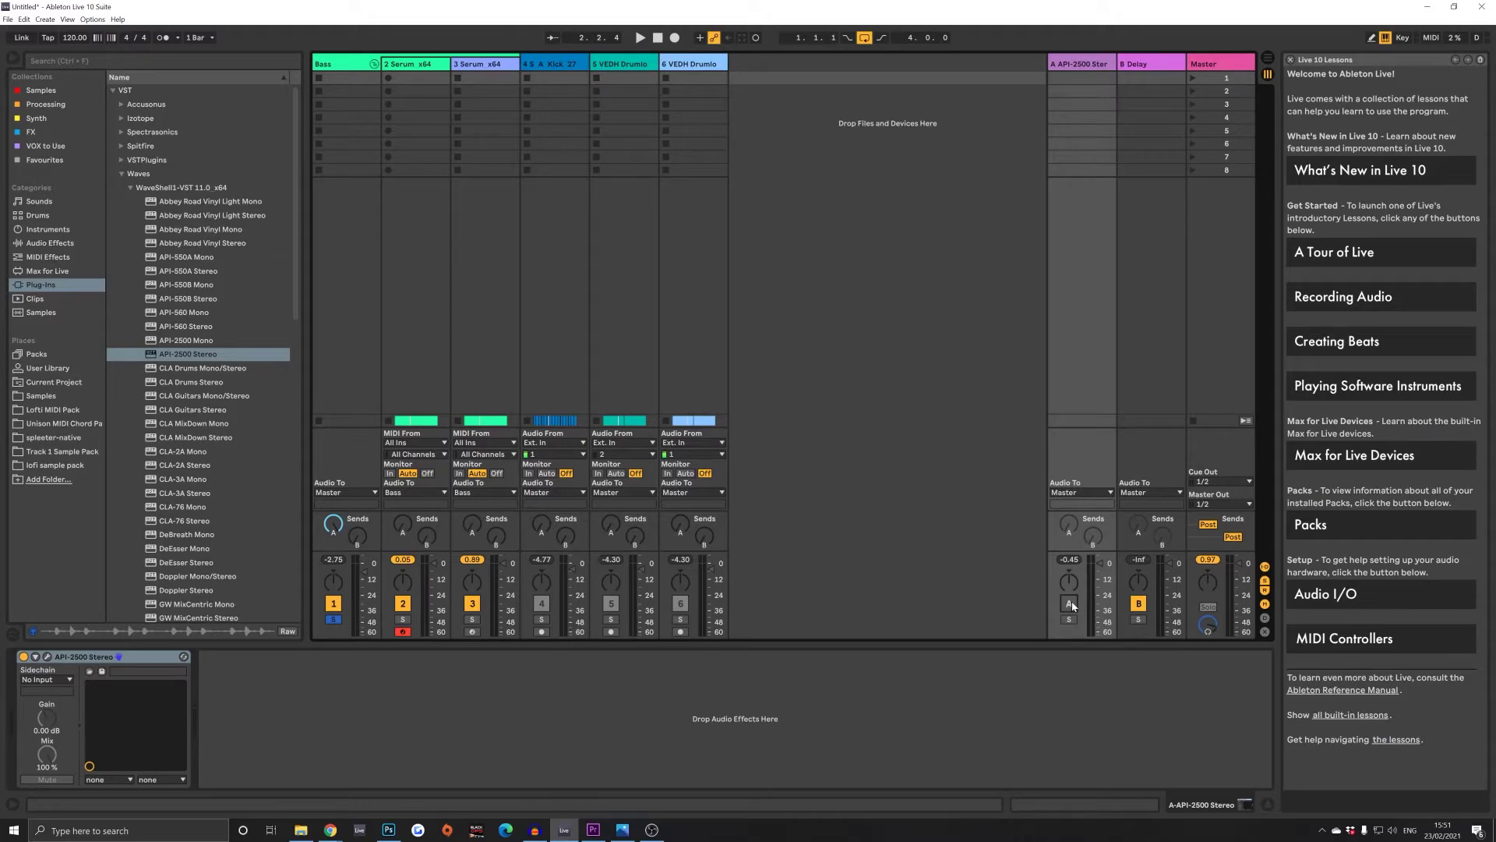
Lower return A's volume to -8.6 dB during playback and compare the bass with the return on and off.
key(space)
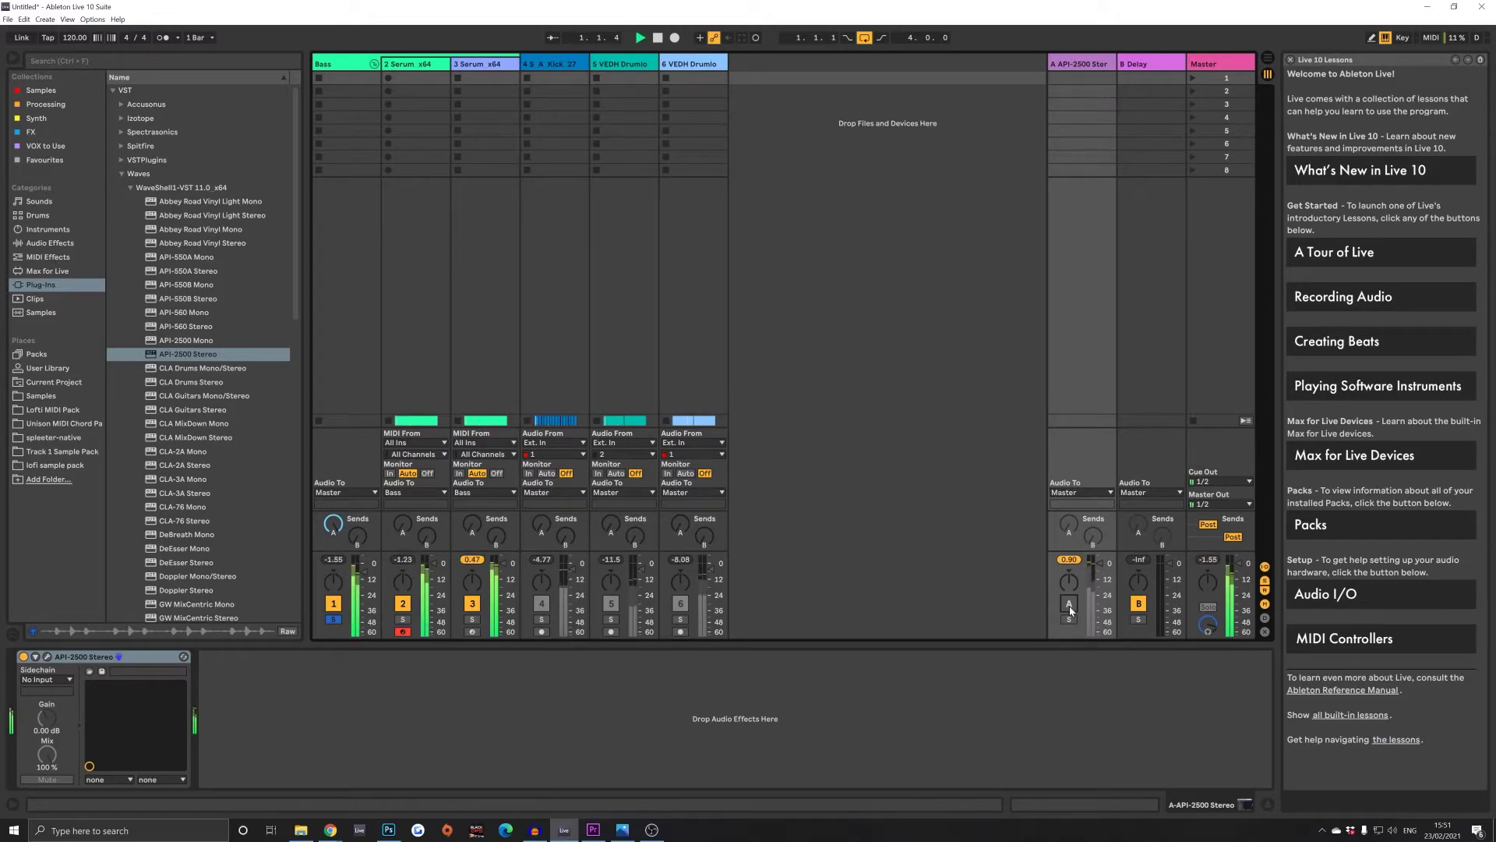
click(1069, 603)
drag(1100, 563, 1101, 572)
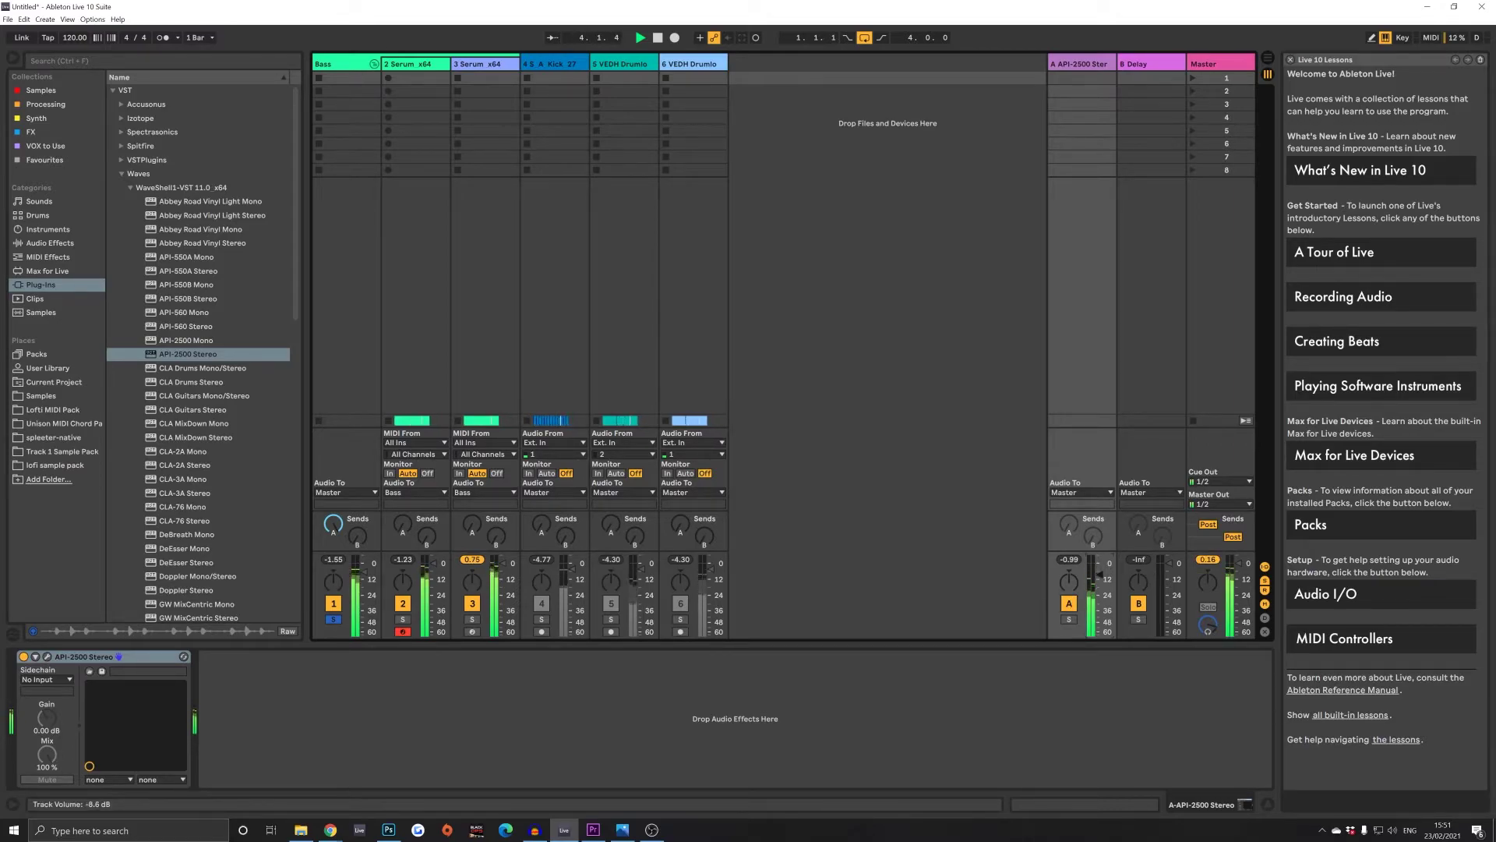
click(1076, 606)
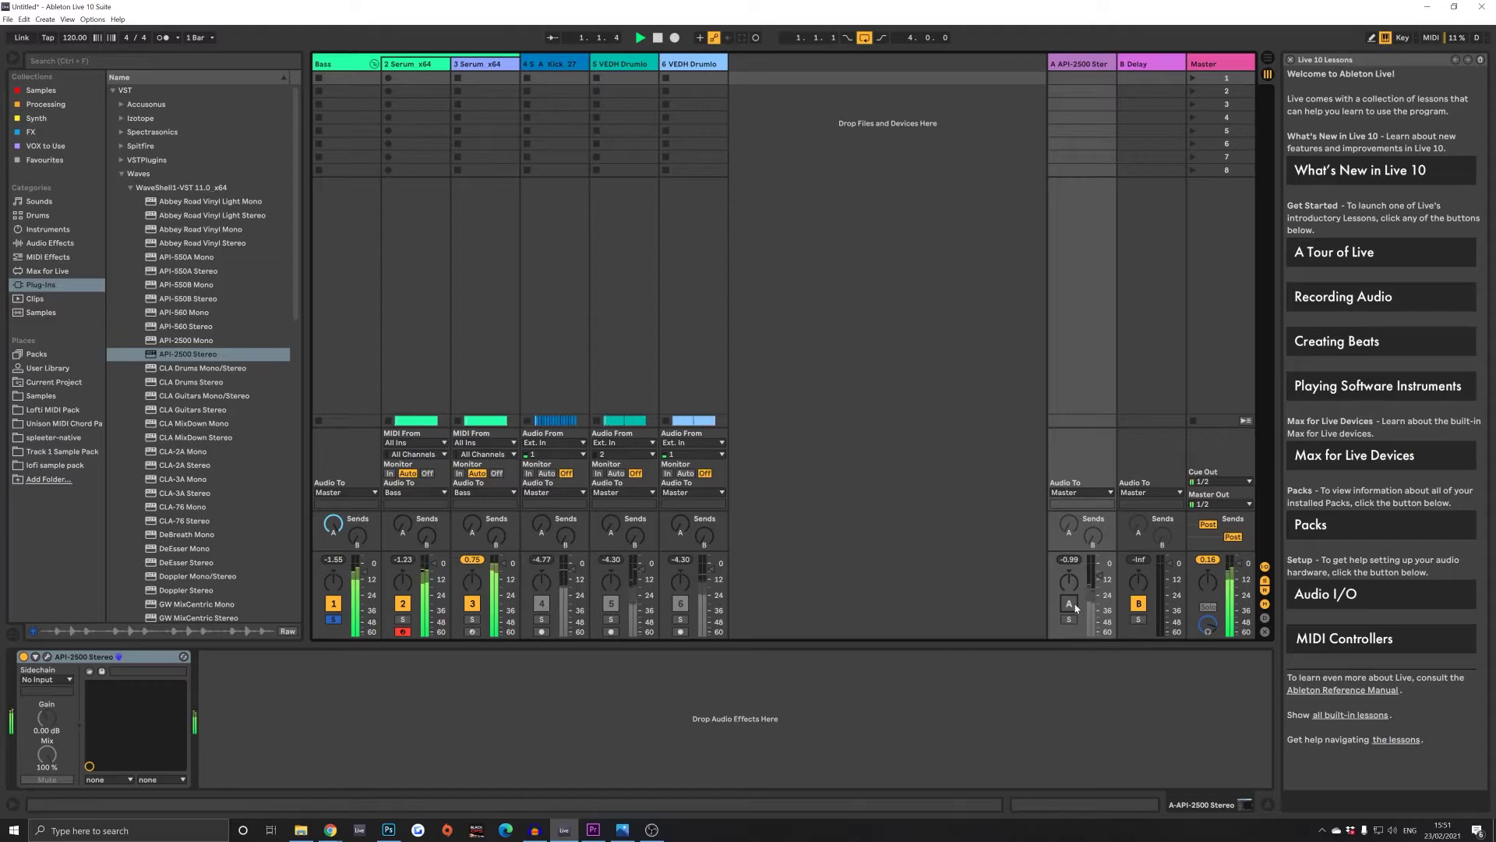
click(1075, 606)
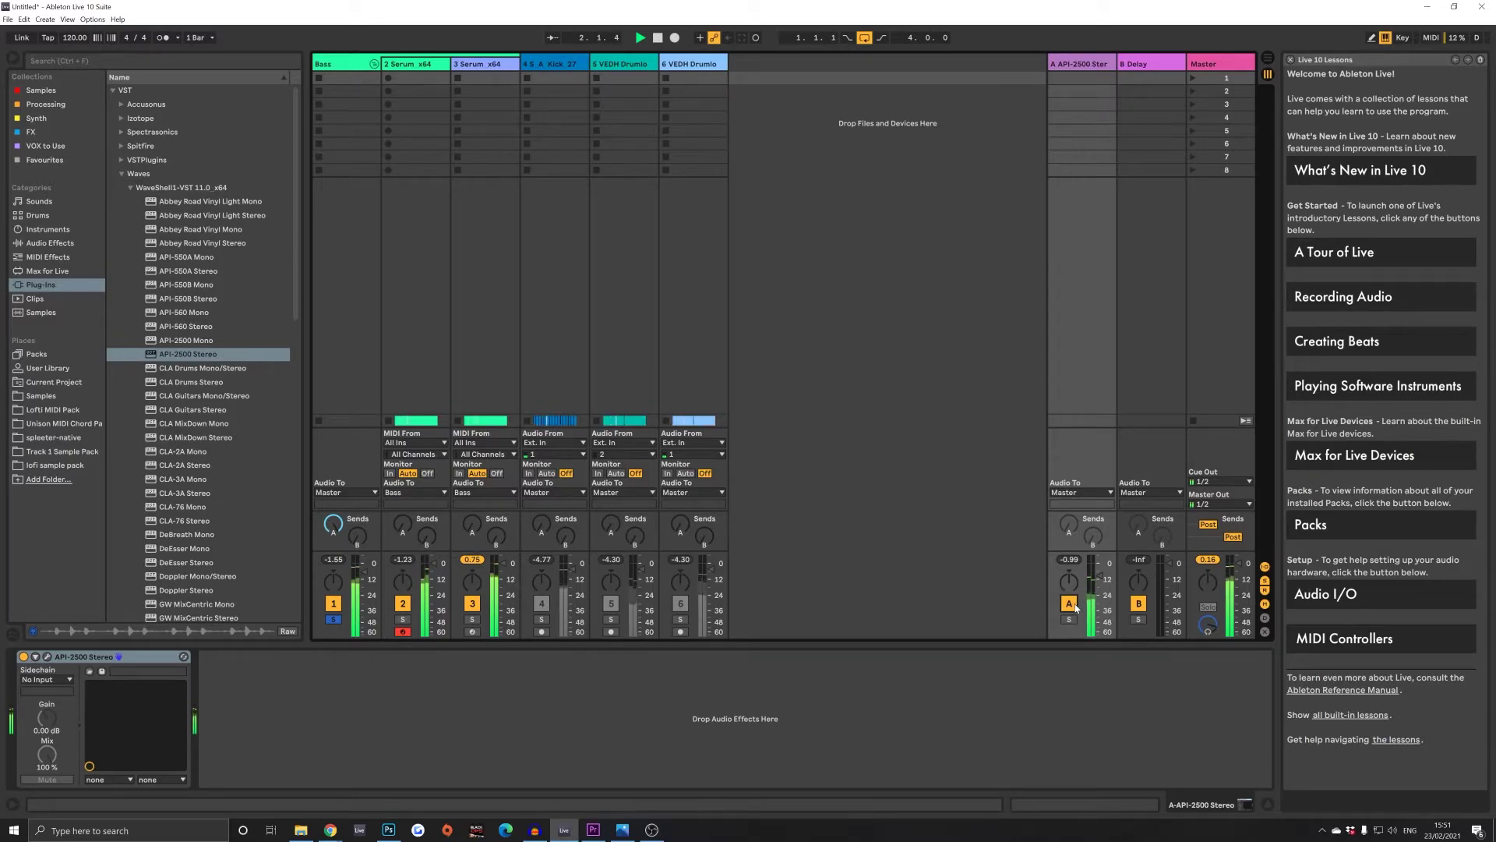
click(1070, 604)
key(space)
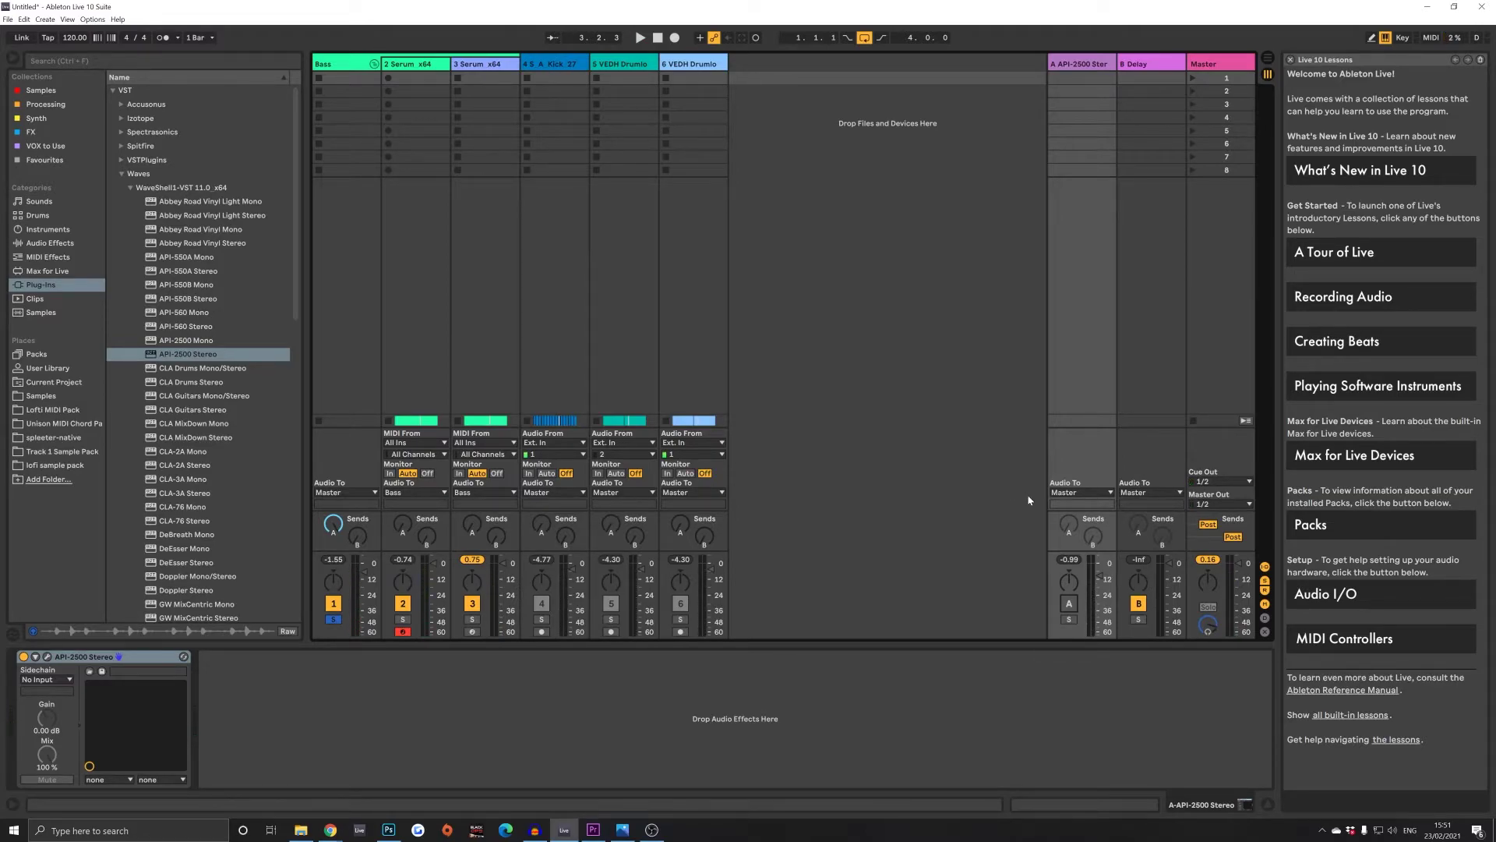
click(62, 244)
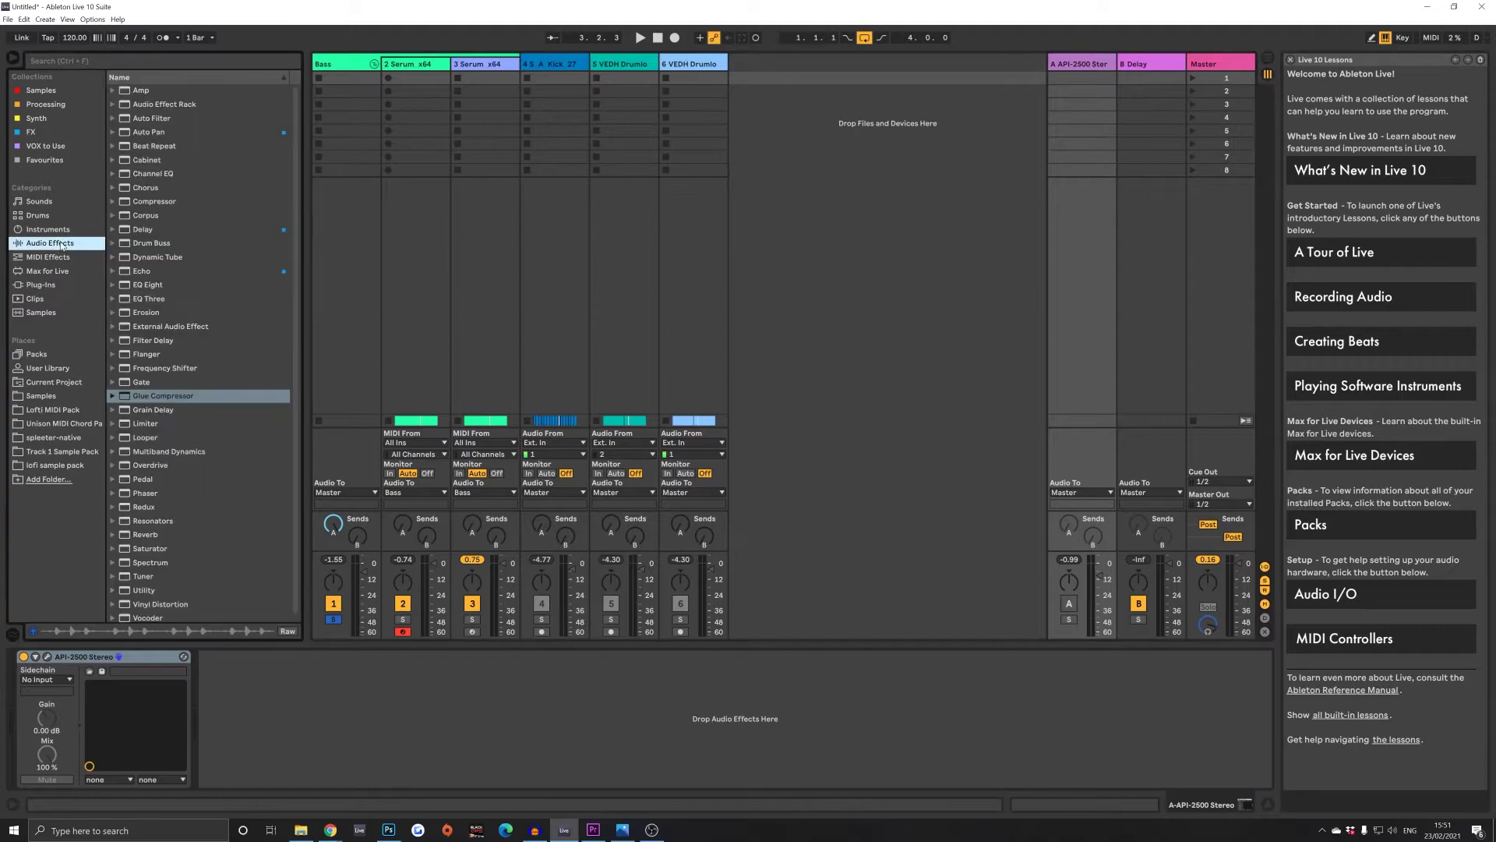
scroll(148, 249, down, 2)
scroll(175, 331, up, 2)
scroll(201, 347, down, 2)
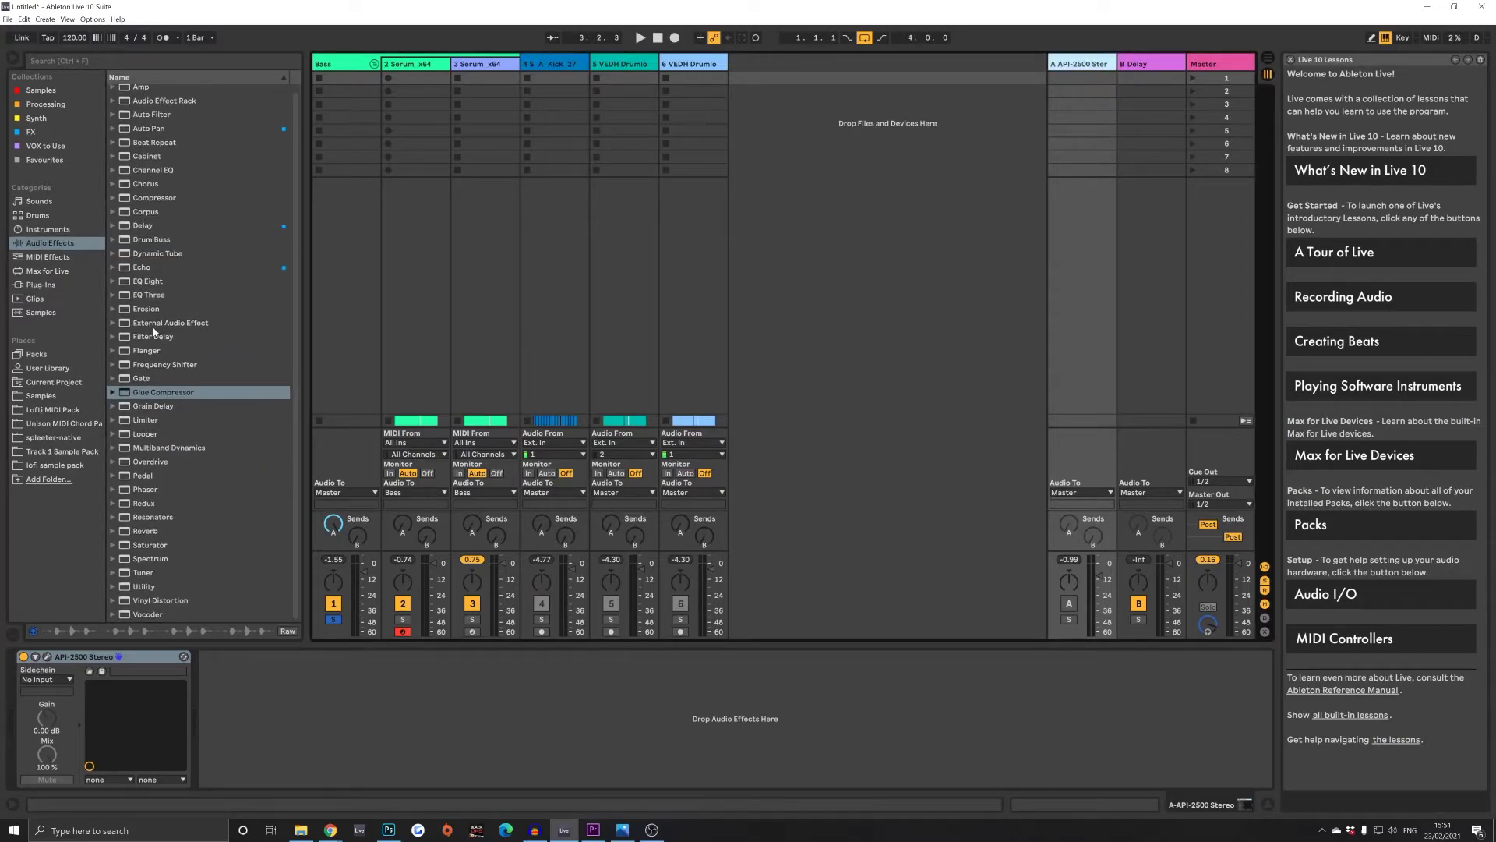
scroll(154, 328, up, 1)
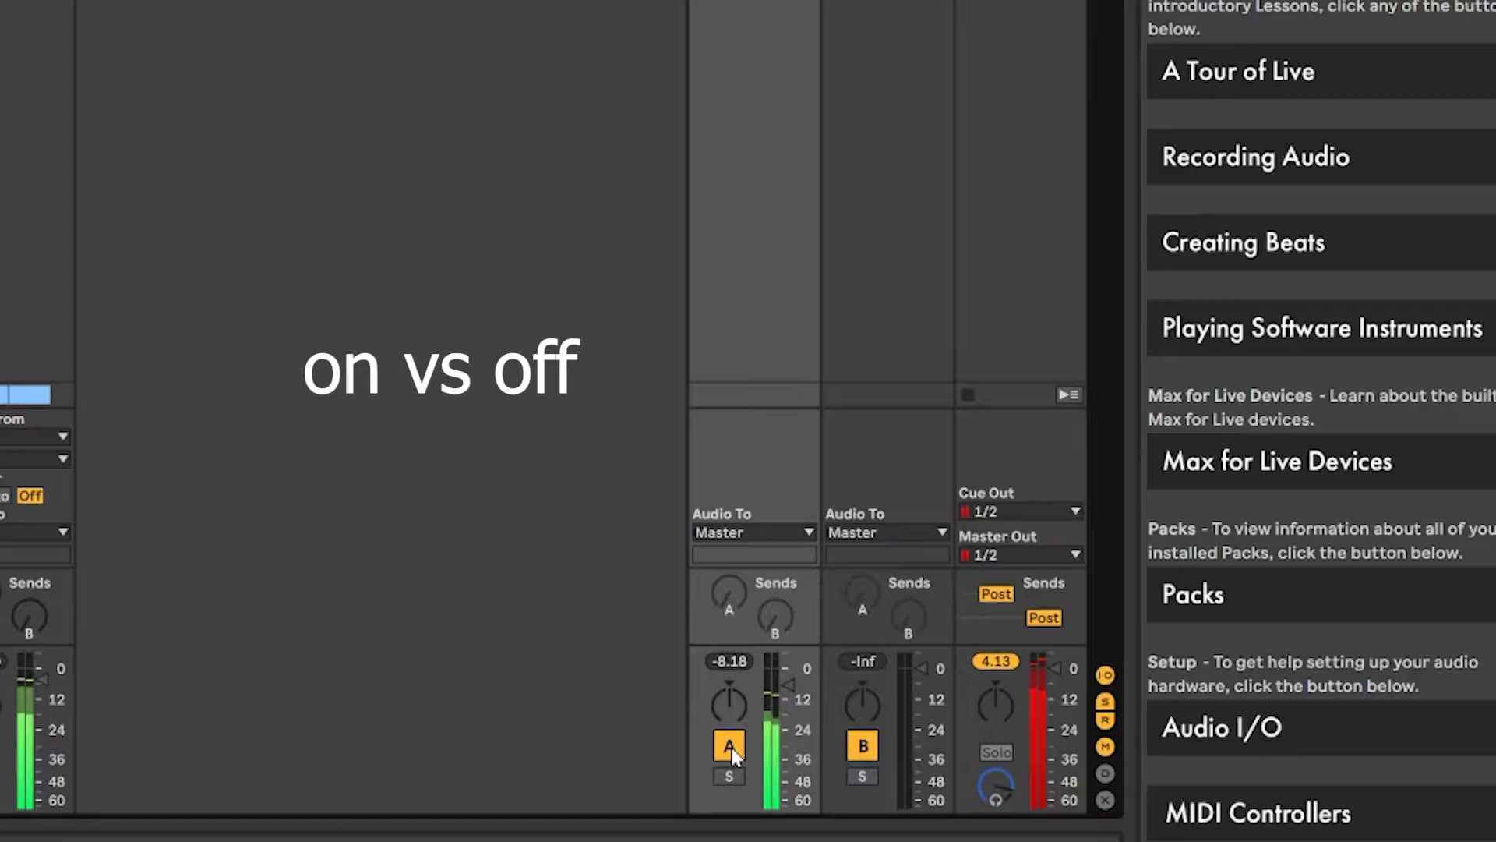
Compare the full mix during playback with return A's parallel compression on and off.
click(1069, 604)
click(729, 745)
click(731, 745)
click(731, 745)
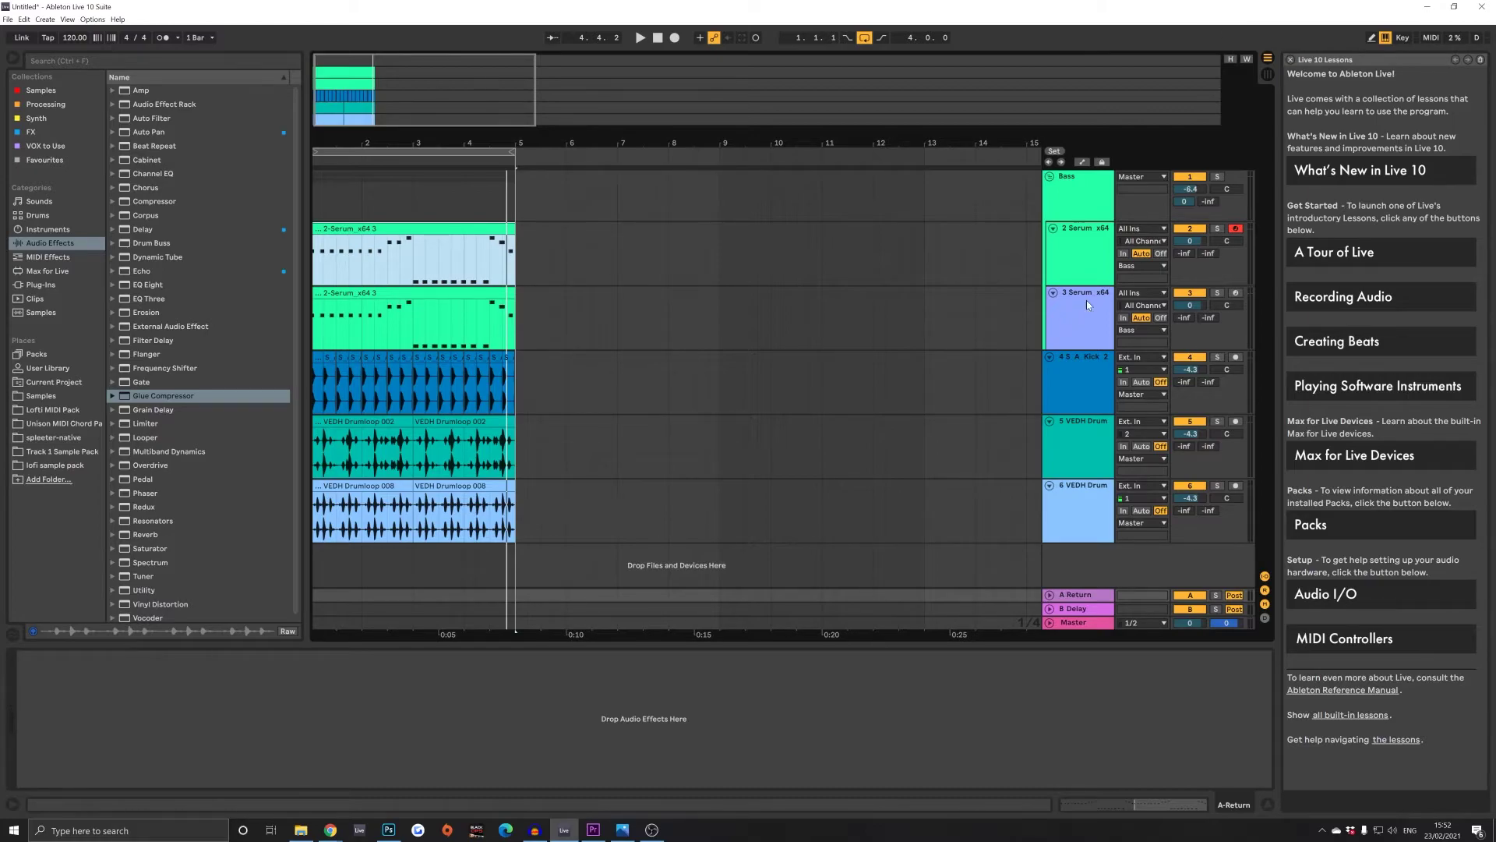
Solo the Bass group and add a Saturator before its Compressor with Medium Curve, 7.43 dB drive, -7.71 dB output and 18.3% dry/wet.
click(1088, 205)
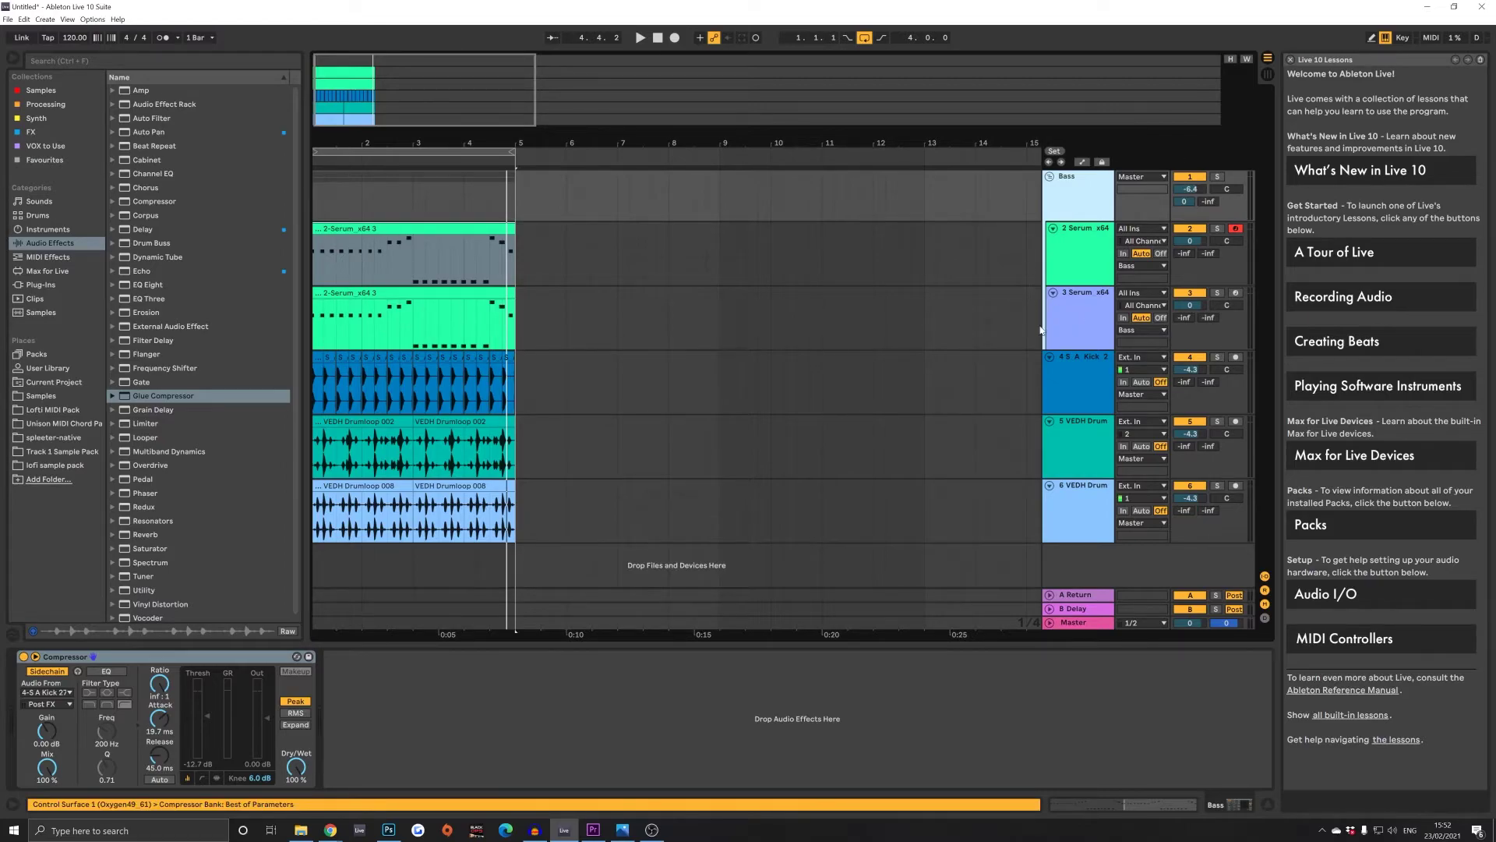
click(164, 396)
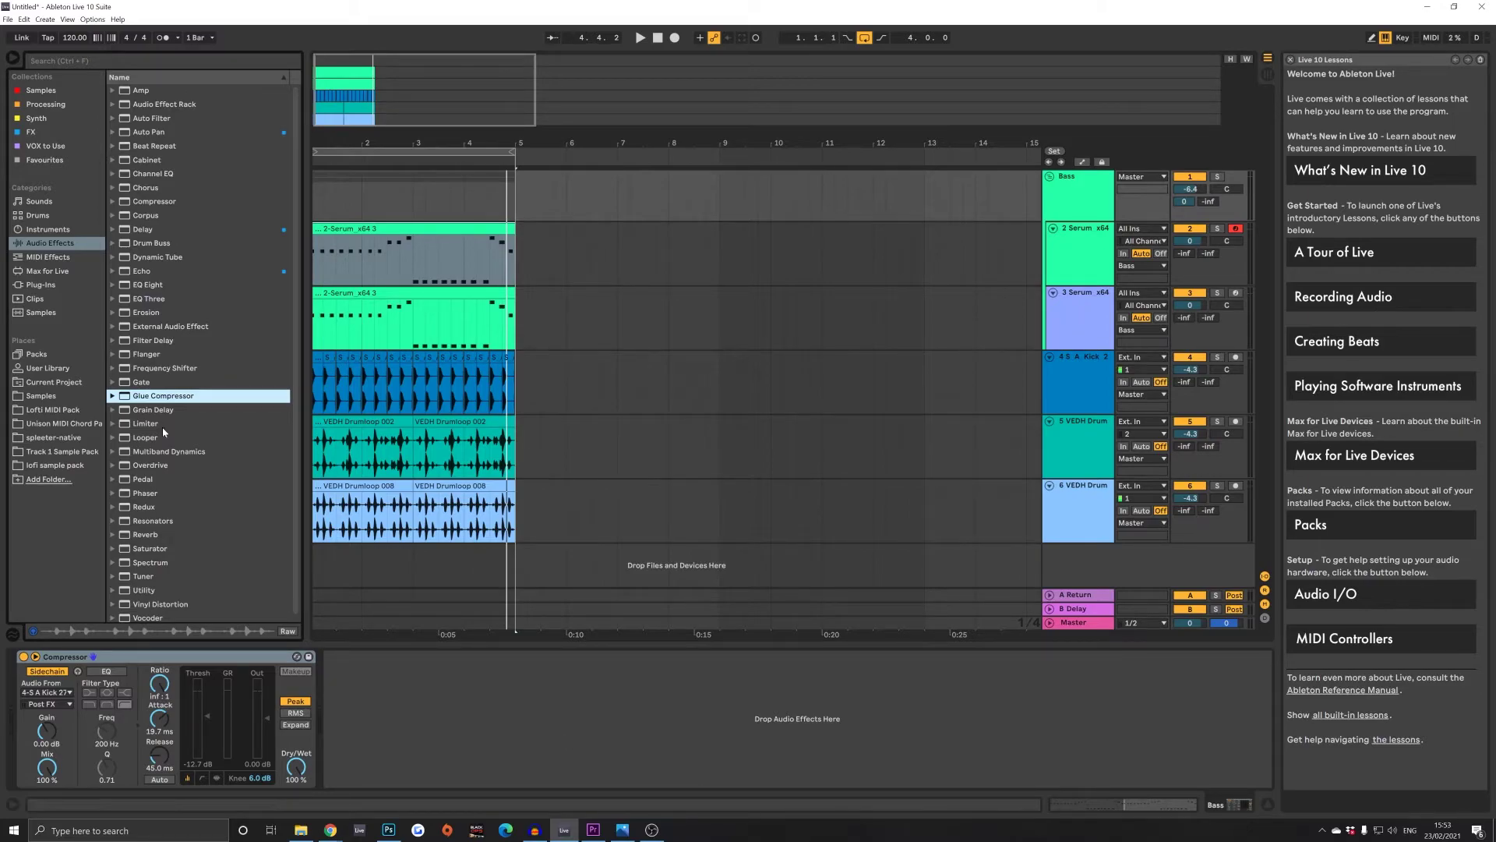
click(1217, 176)
click(135, 549)
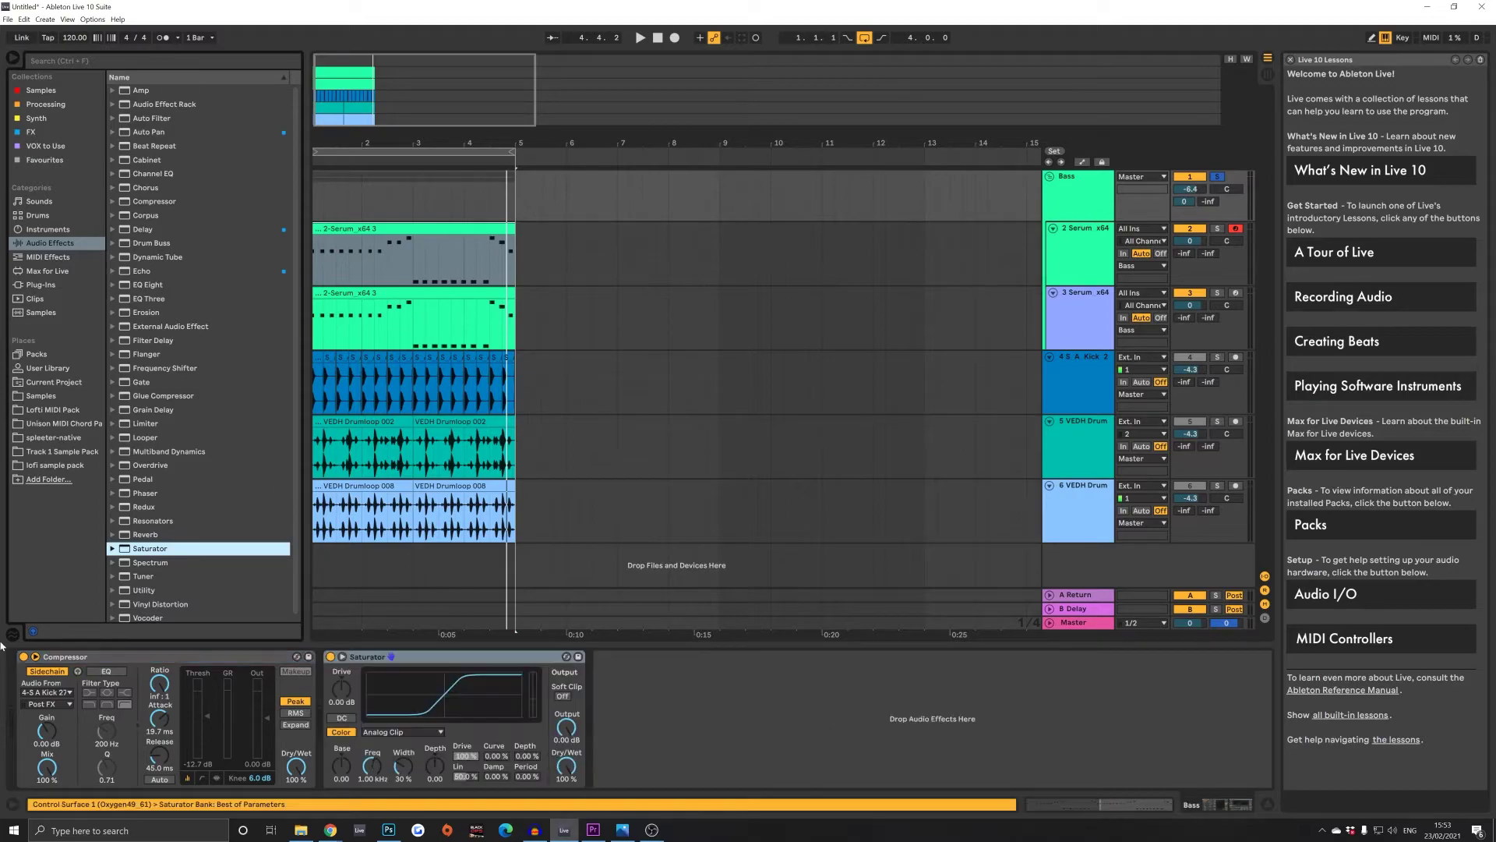
drag(413, 657, 44, 702)
drag(22, 756, 208, 682)
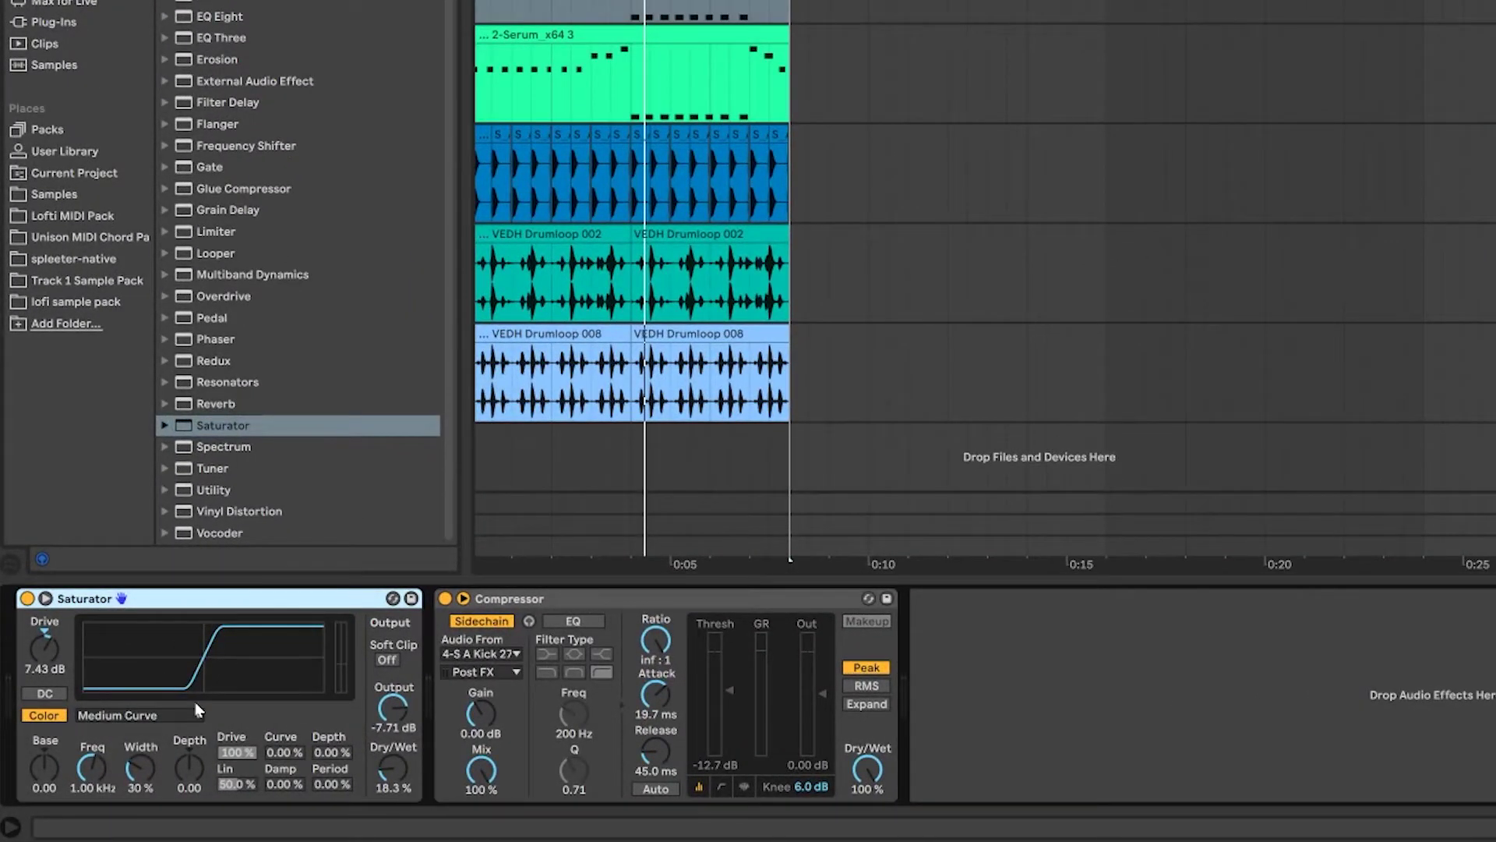
Review the Saturator's curve types and listen to the bass with its dry/wet raised to 100%.
click(195, 715)
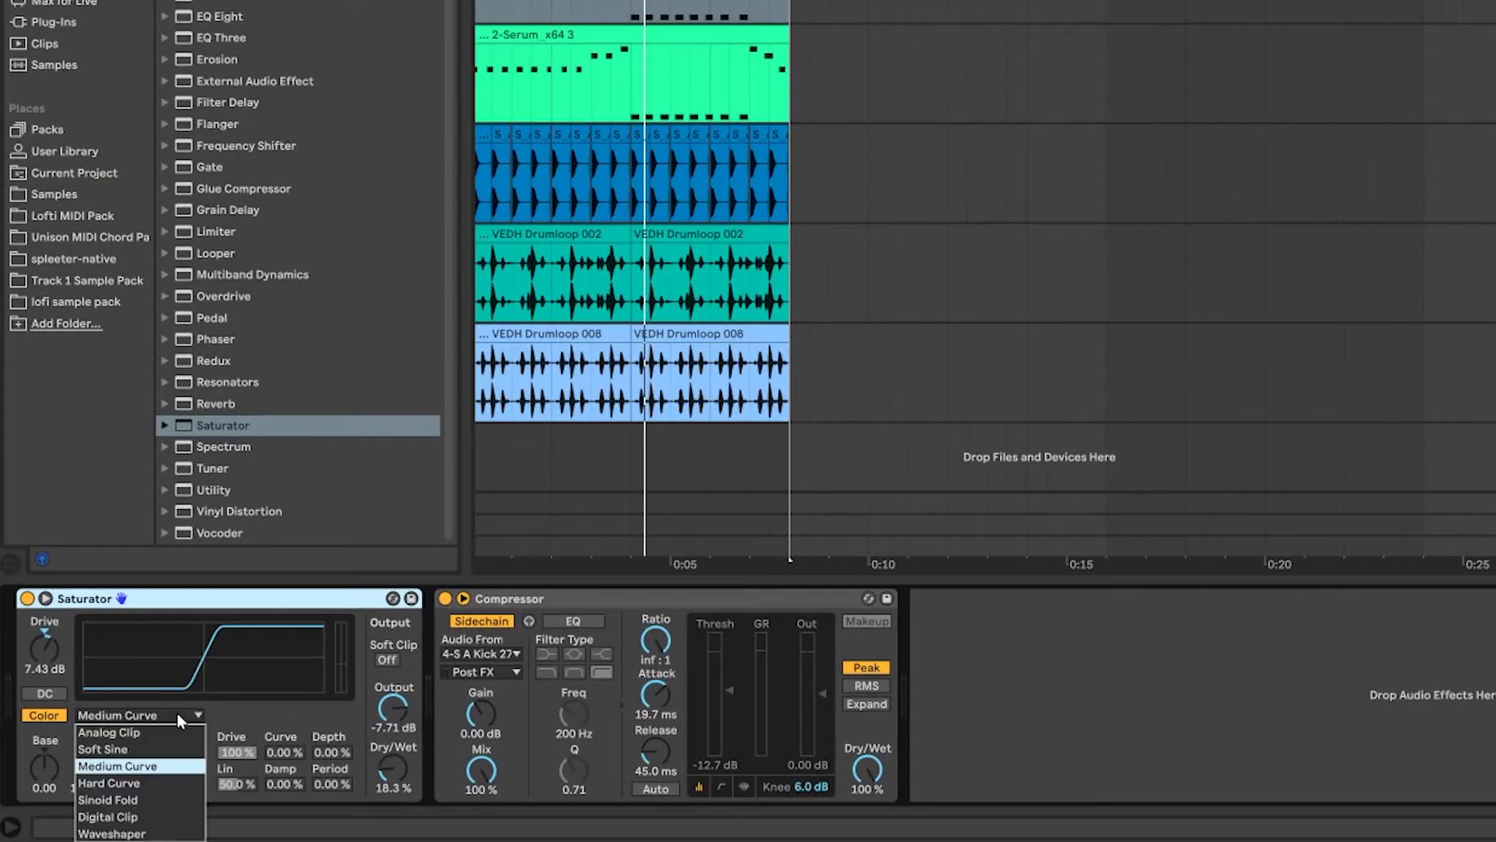
click(146, 596)
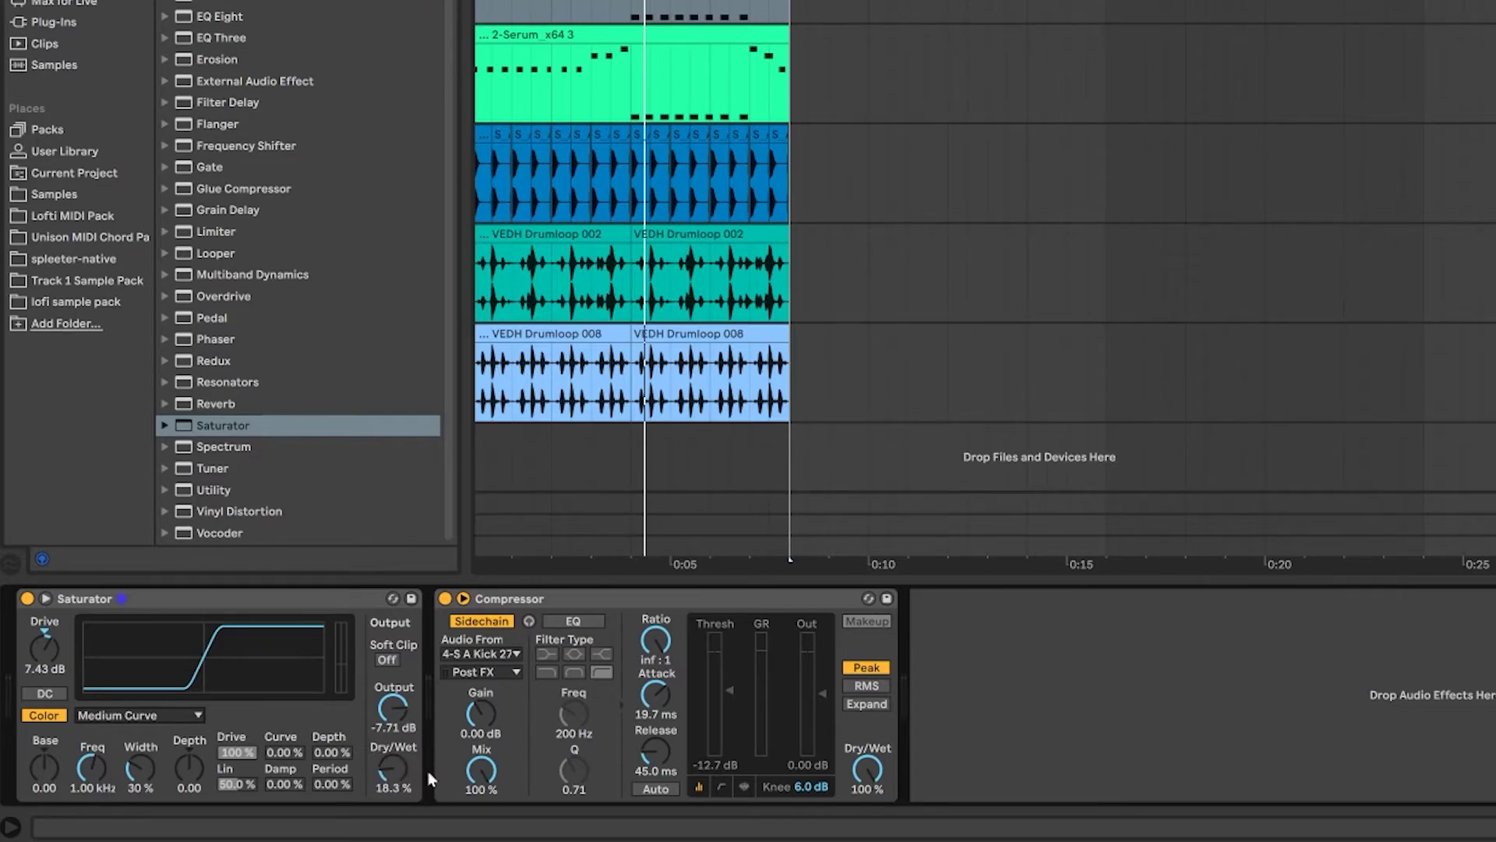
drag(401, 774, 382, 699)
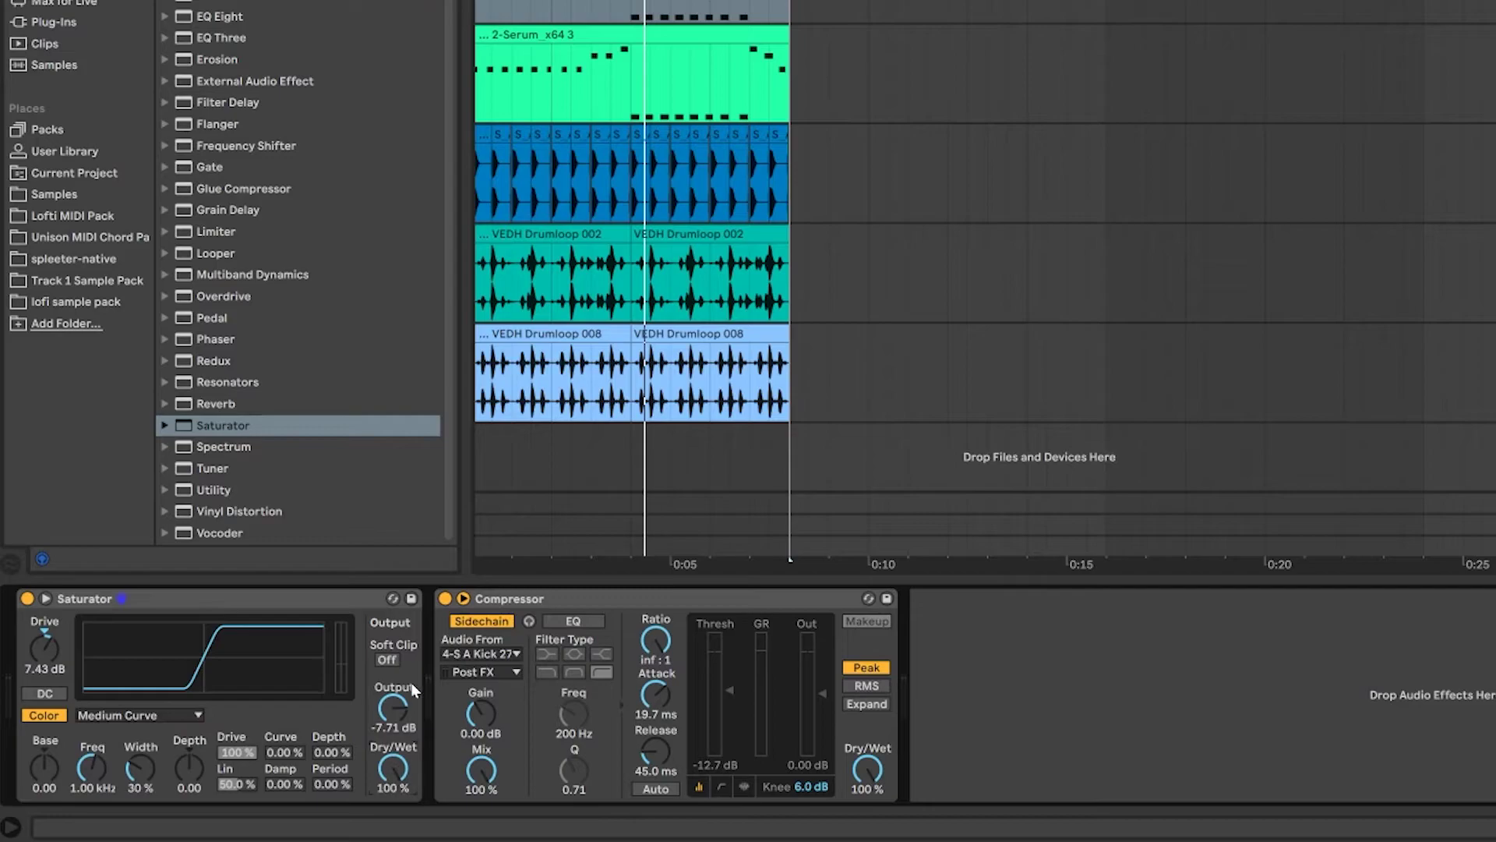
click(189, 600)
key(space)
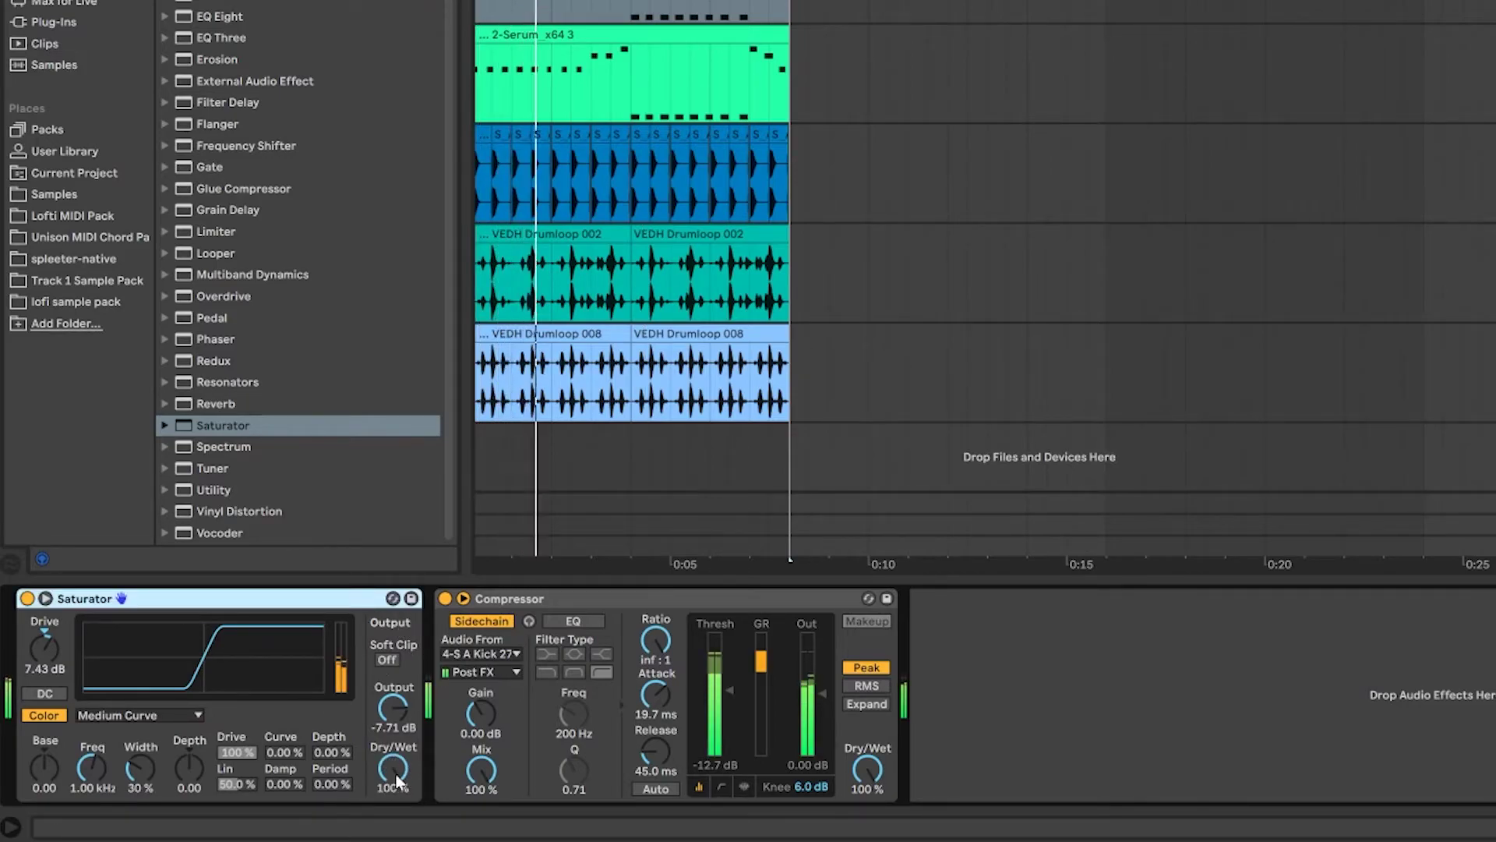
key(space)
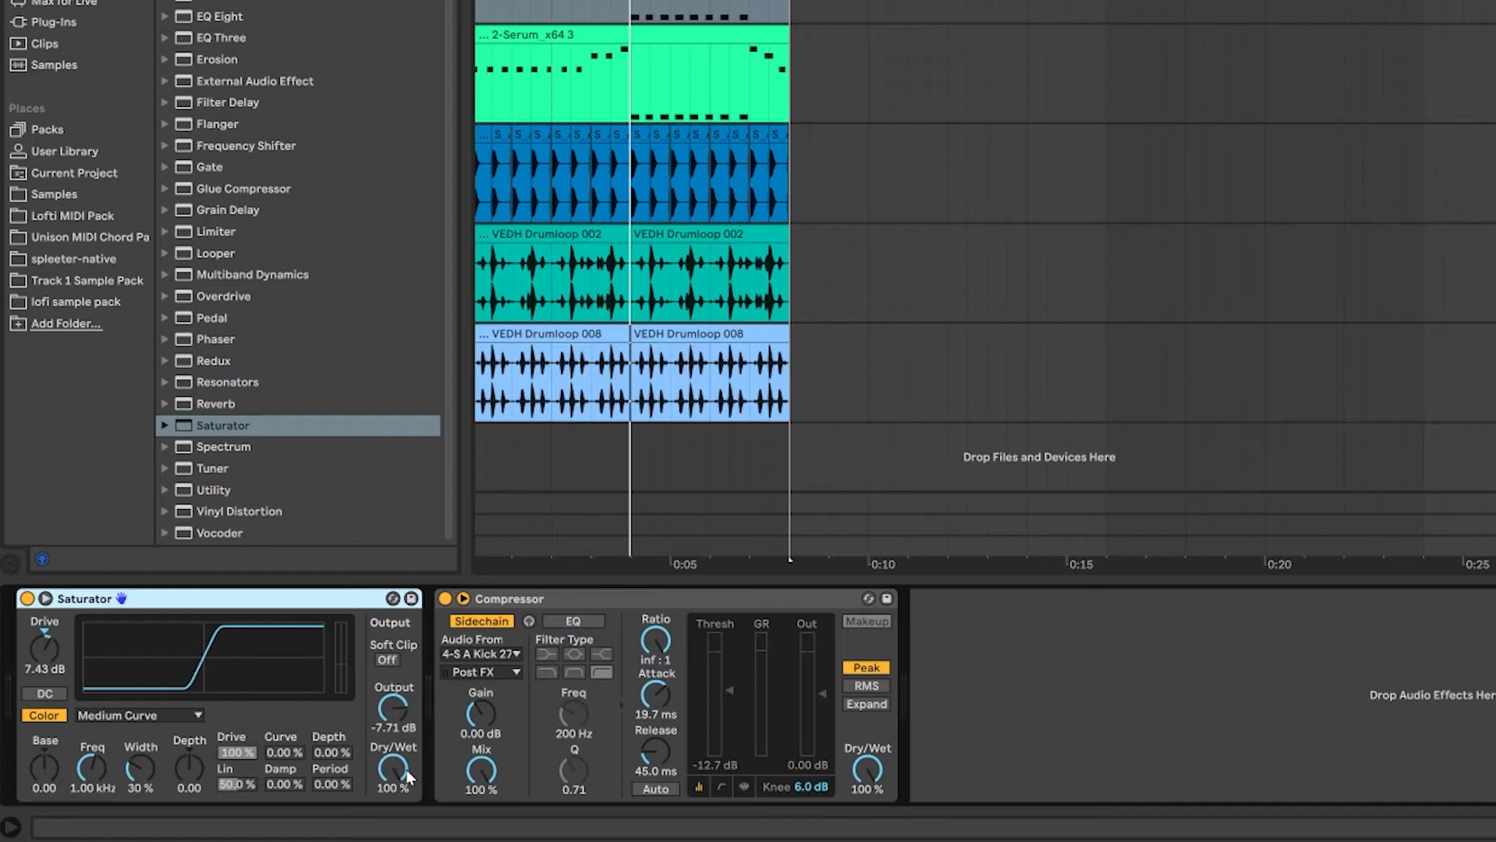
Set the Saturator's dry/wet to 22.2% and compare the bass during playback with the Saturator on and off.
drag(416, 775, 416, 830)
drag(393, 770, 393, 776)
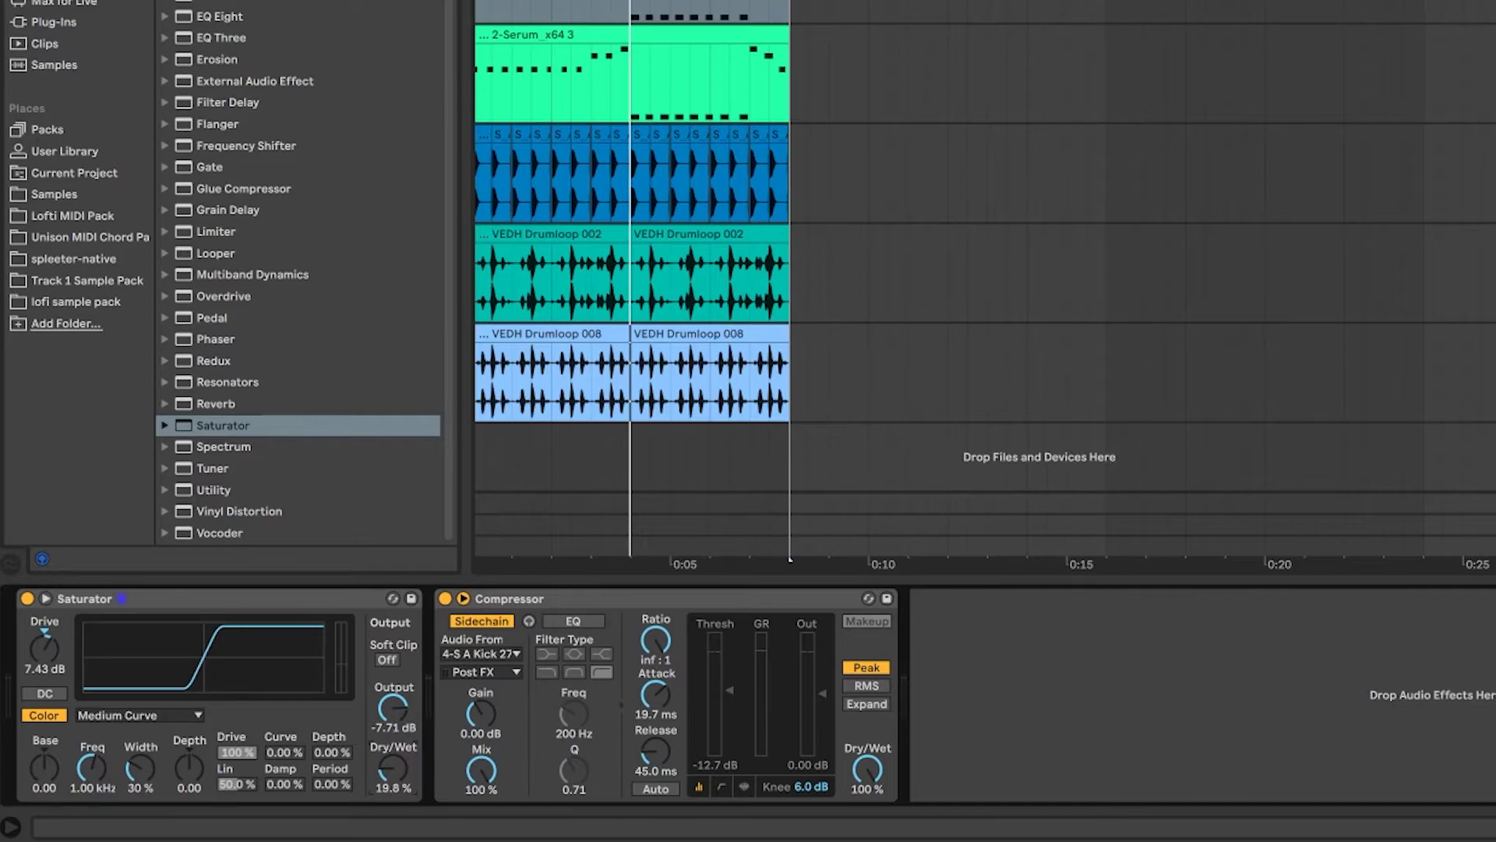
key(space)
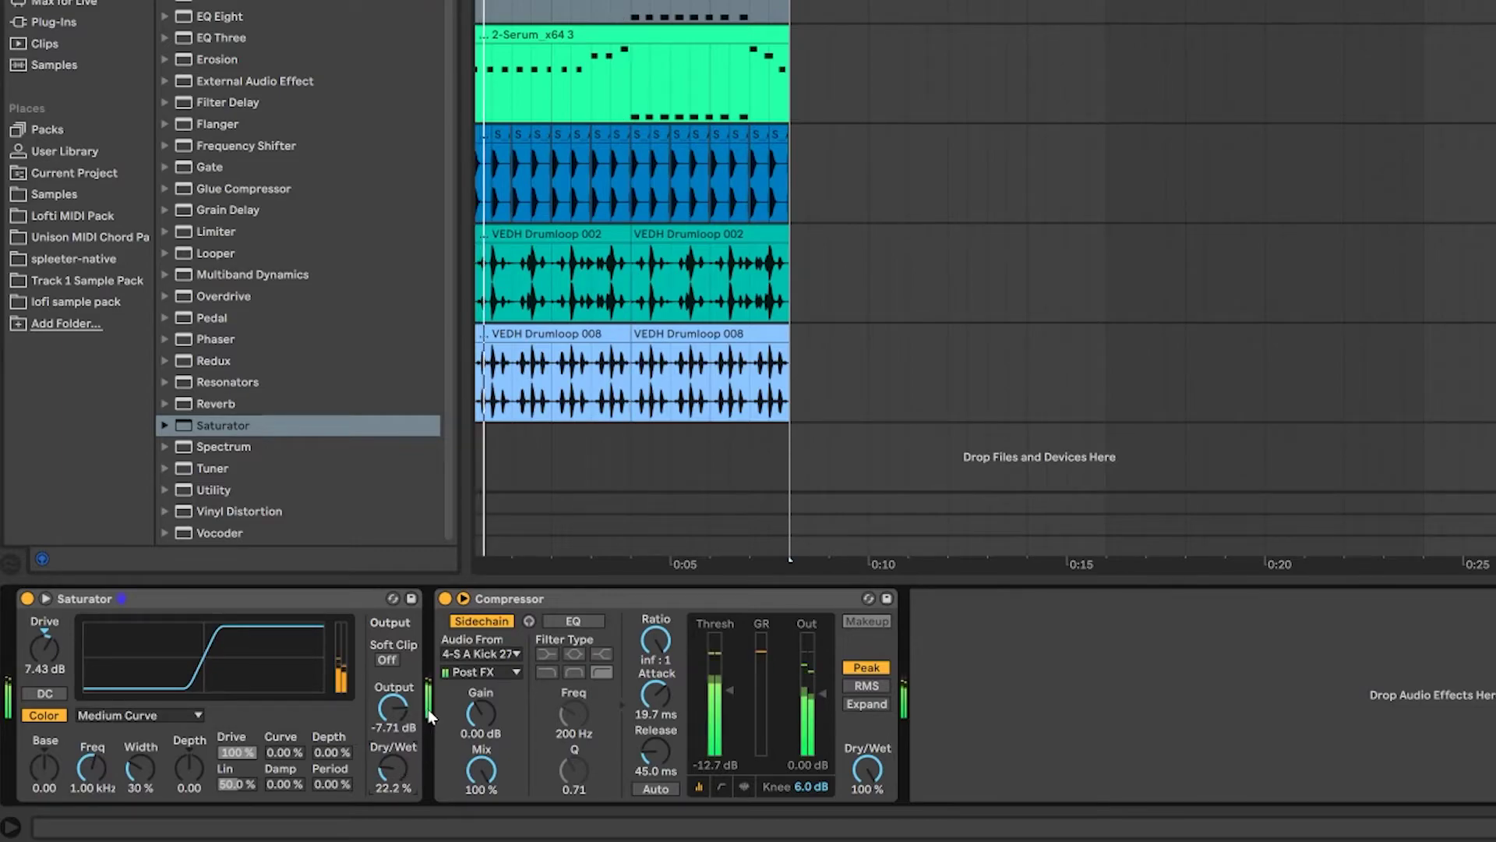
click(28, 599)
click(28, 598)
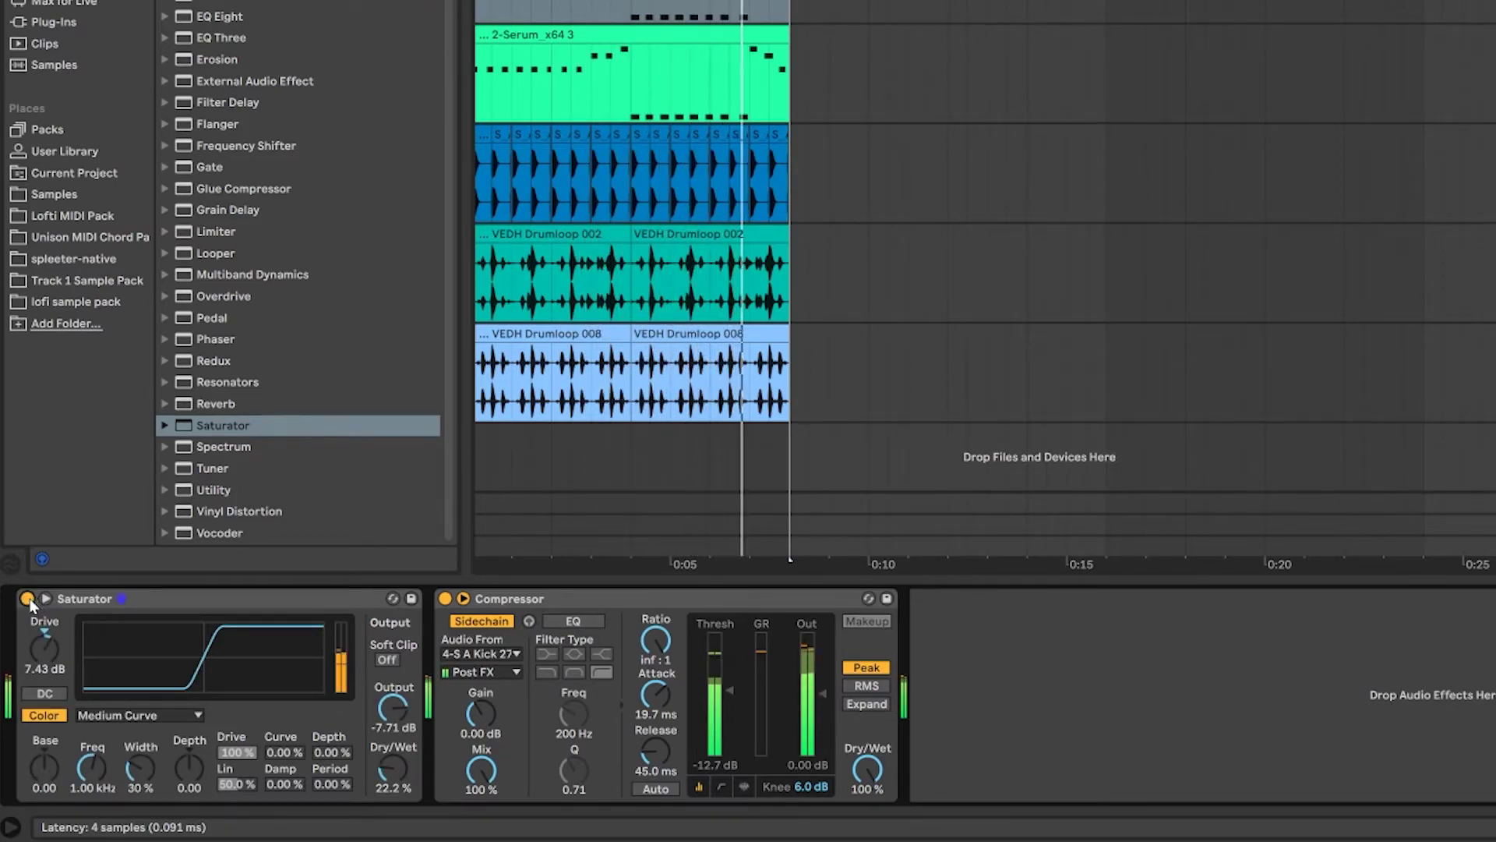
click(28, 598)
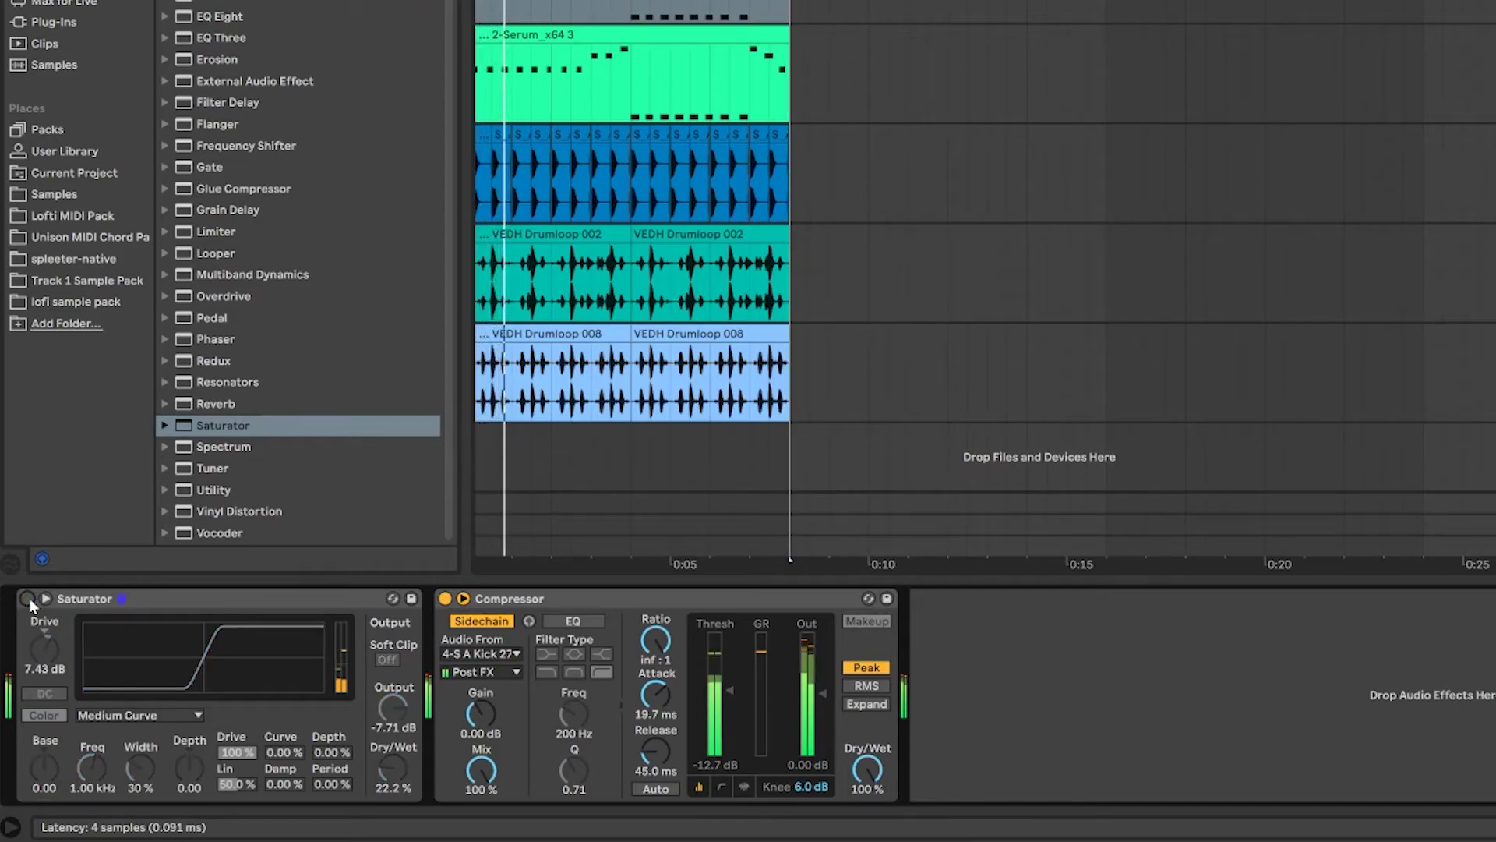
click(28, 598)
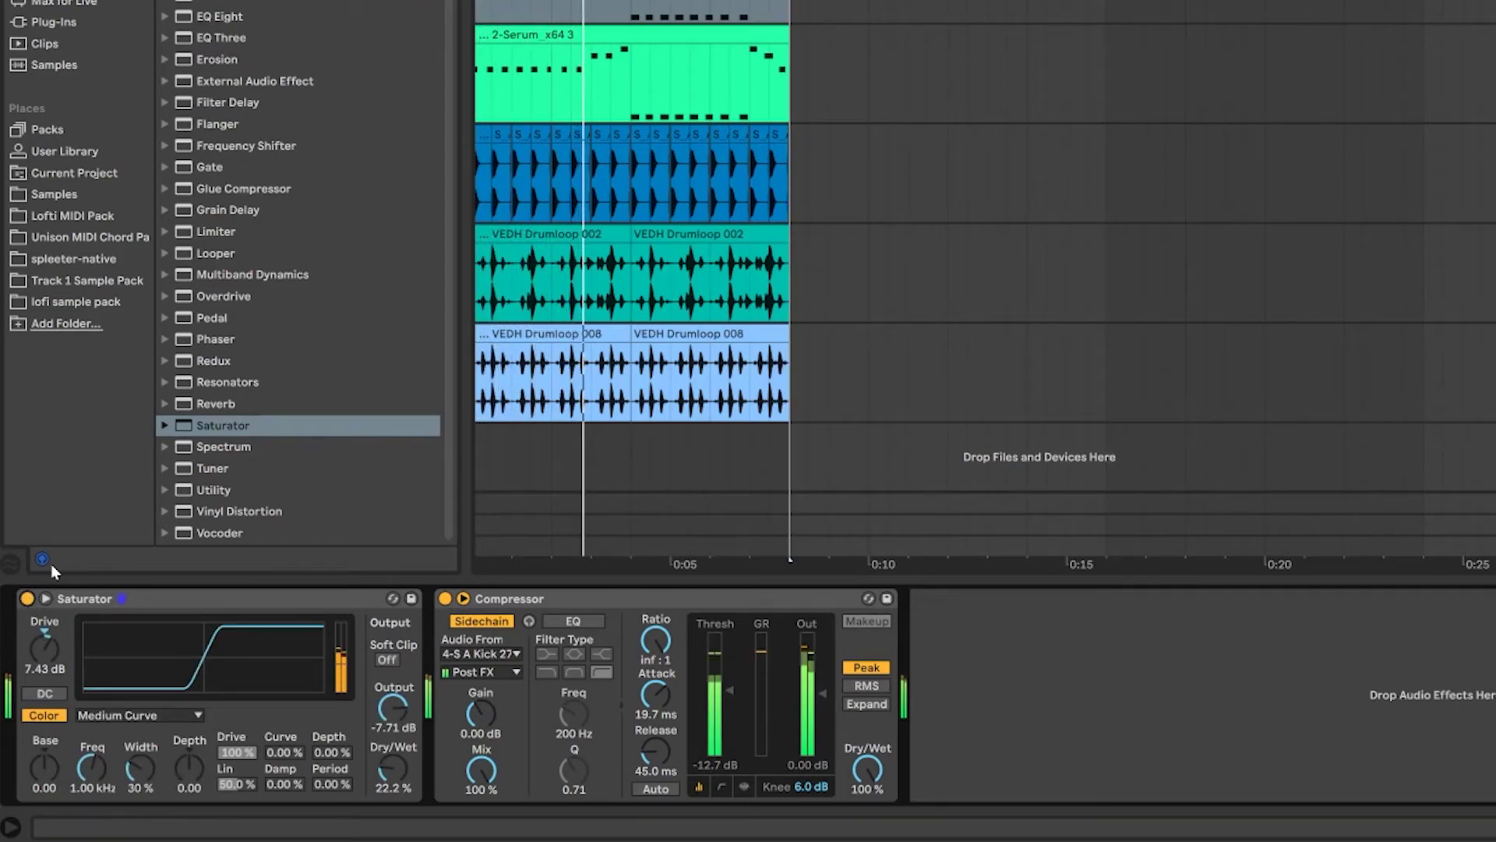
key(space)
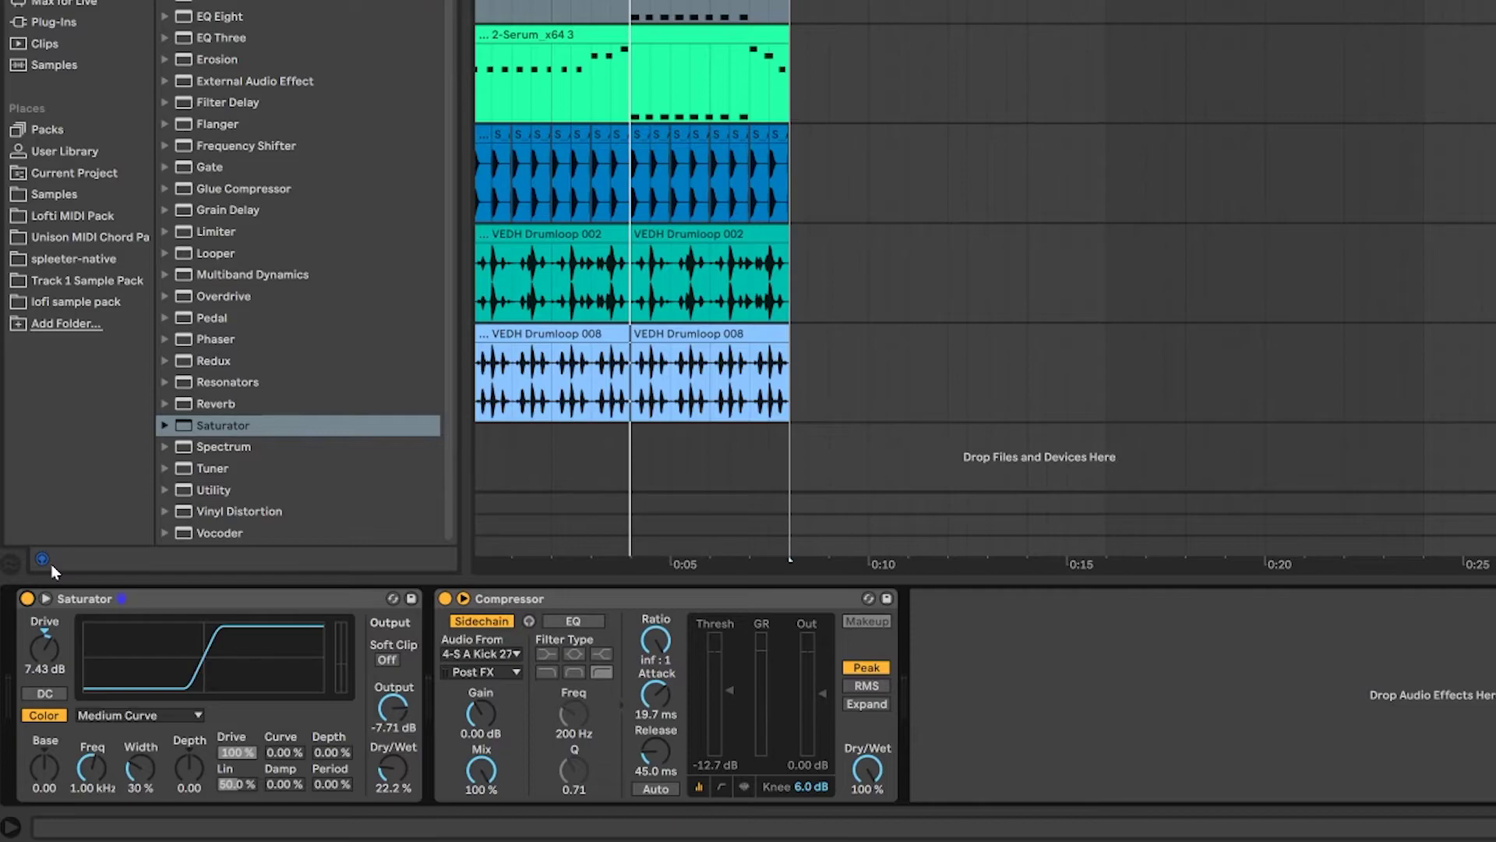
Add an Amp and an Erosion effect ahead of the Saturator on the Bass group.
click(71, 598)
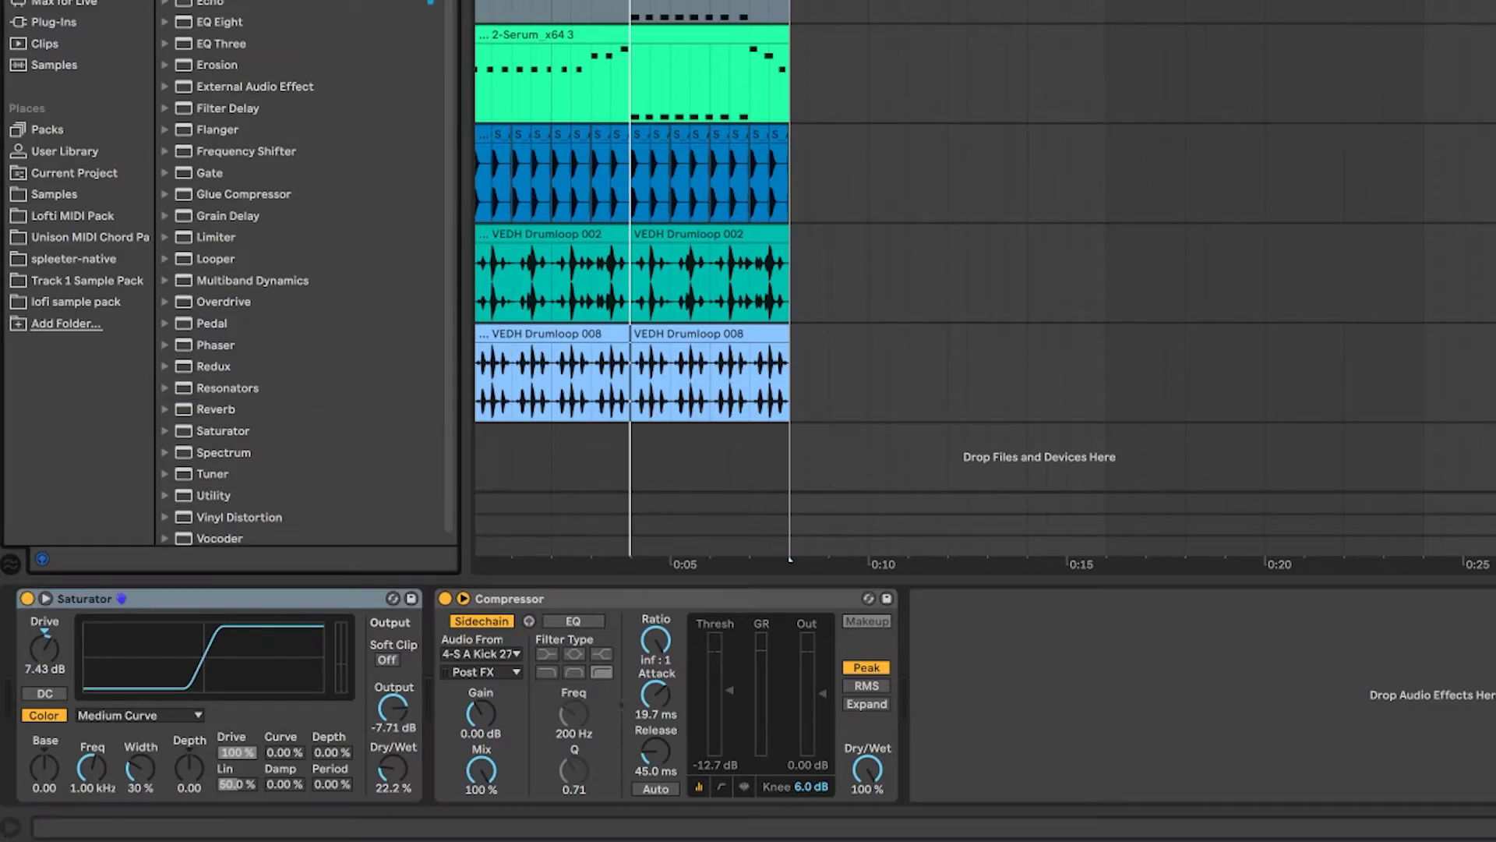
drag(34, 678, 23, 690)
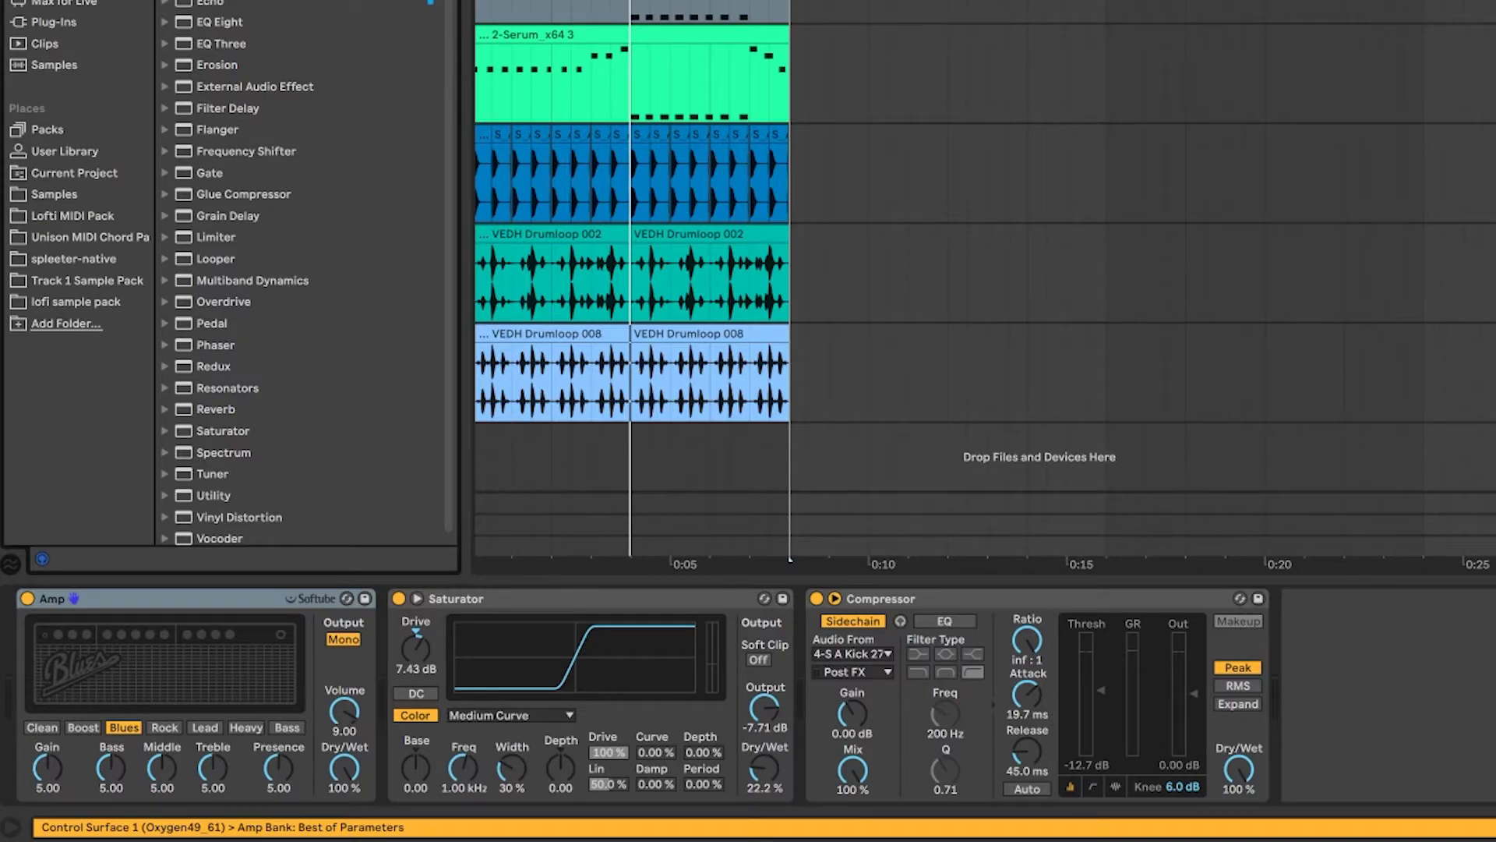
key(ctrl+f)
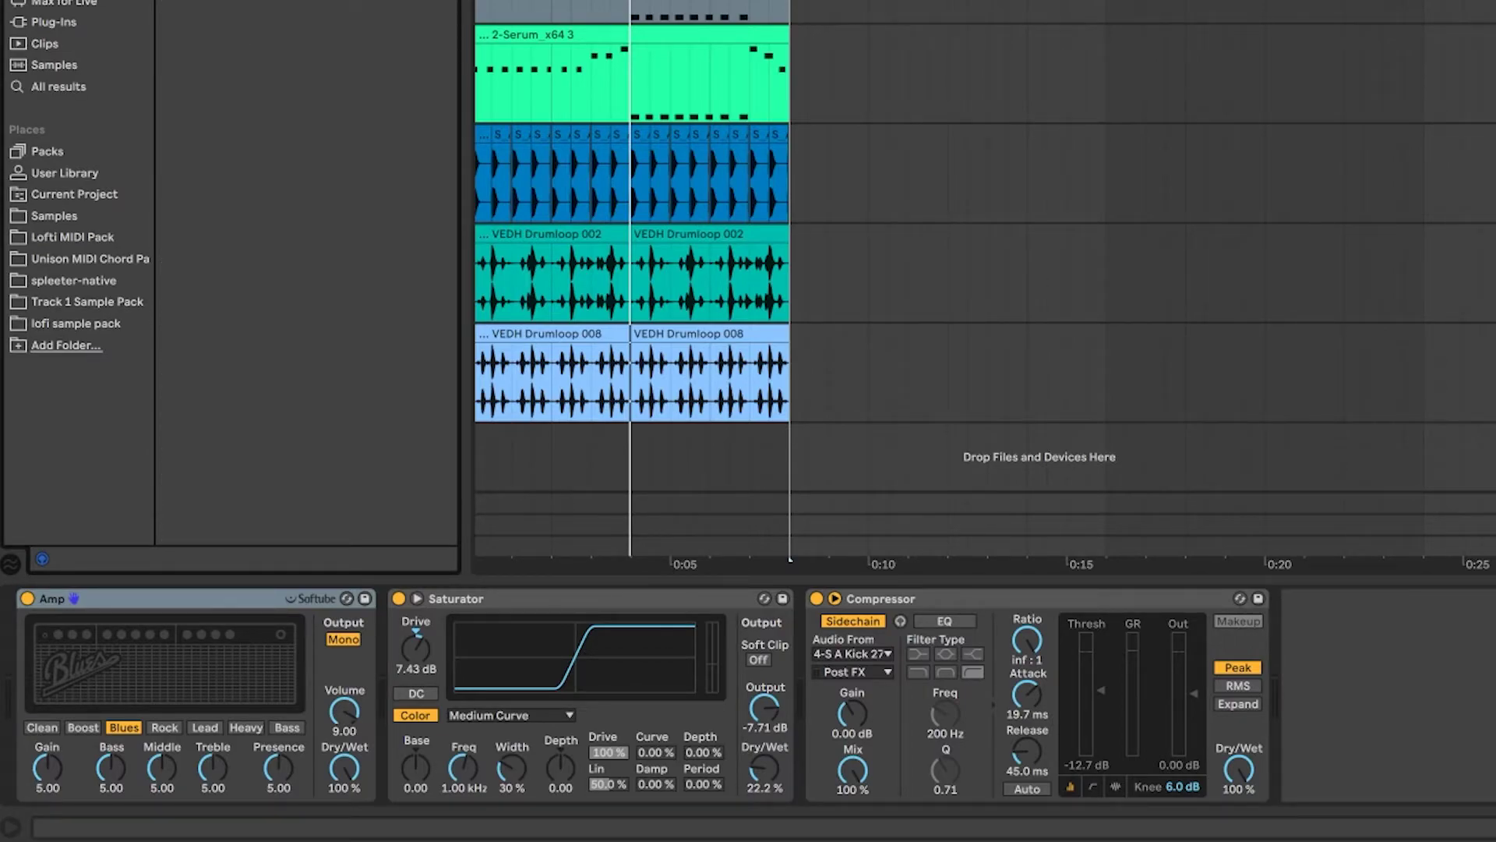
drag(218, 4, 36, 712)
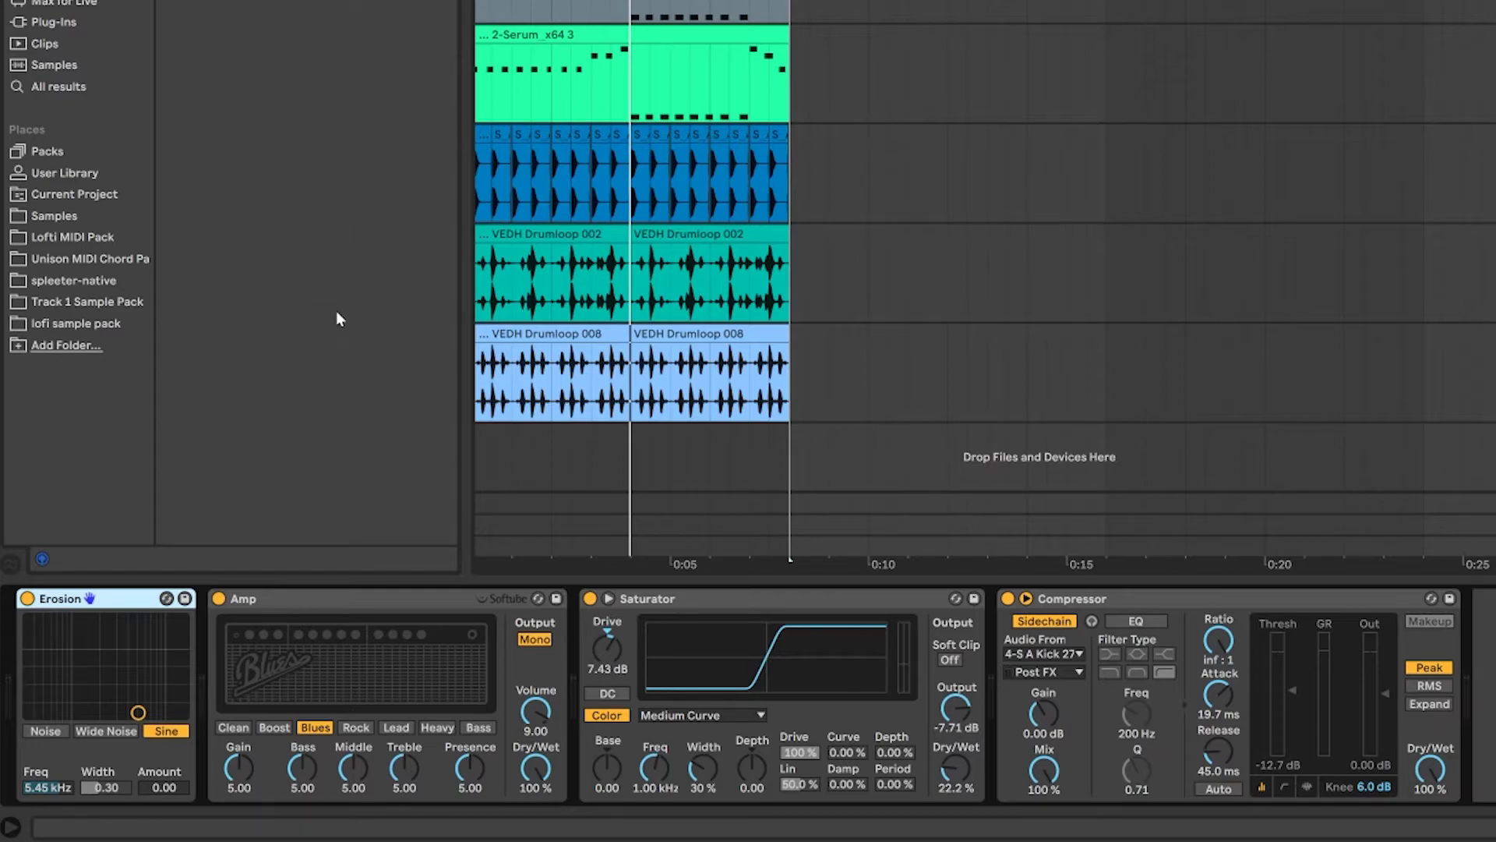
Bypass the Amp, set Erosion to Wide Noise at 2.66 kHz, and place it between the active Saturator and the Compressor.
click(589, 598)
click(219, 599)
click(108, 601)
click(111, 715)
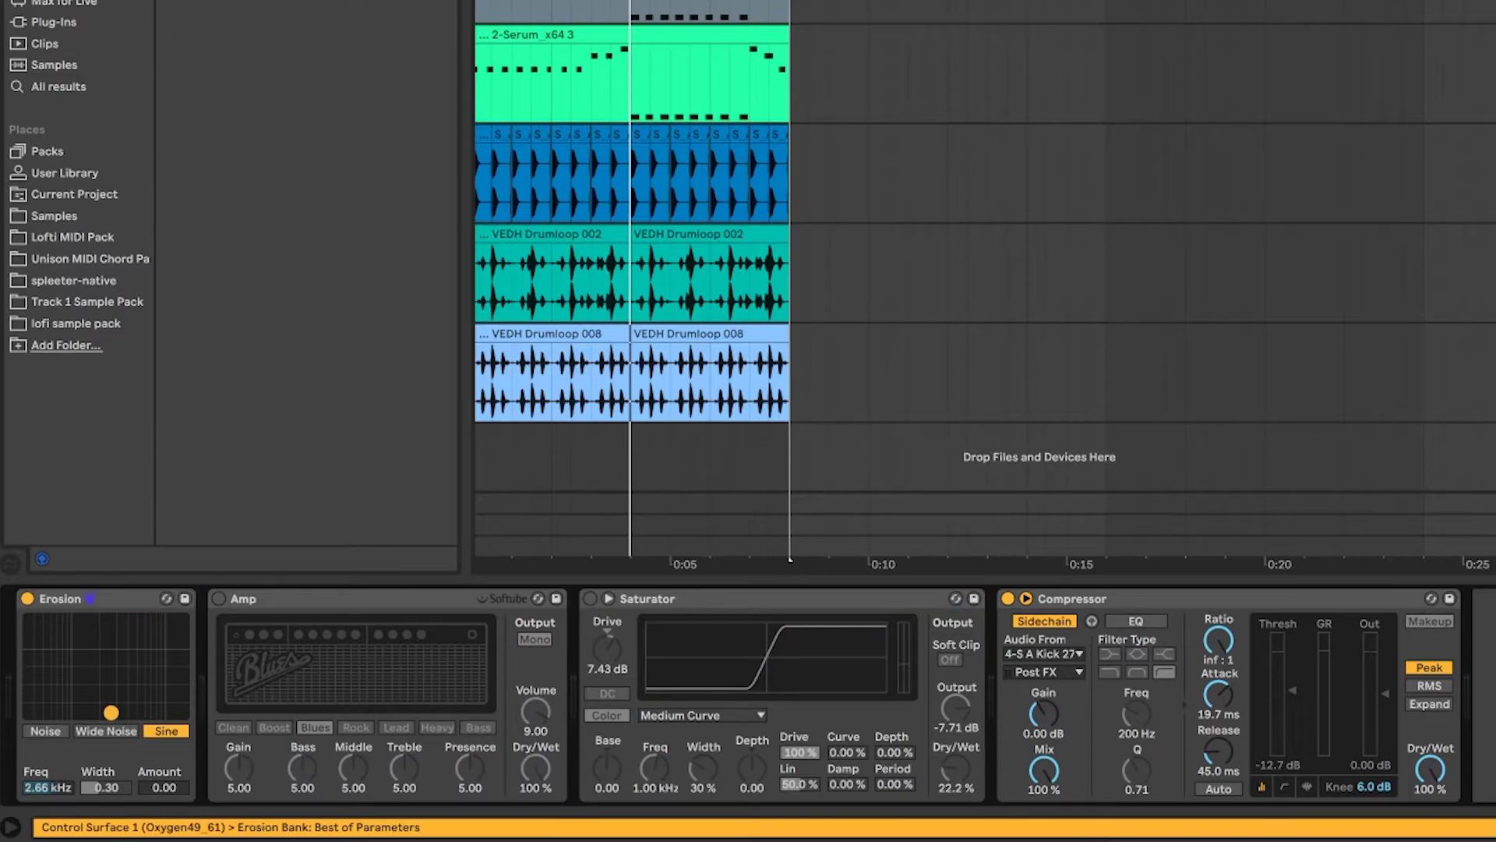
click(108, 731)
click(89, 600)
drag(90, 601, 987, 622)
click(399, 599)
key(space)
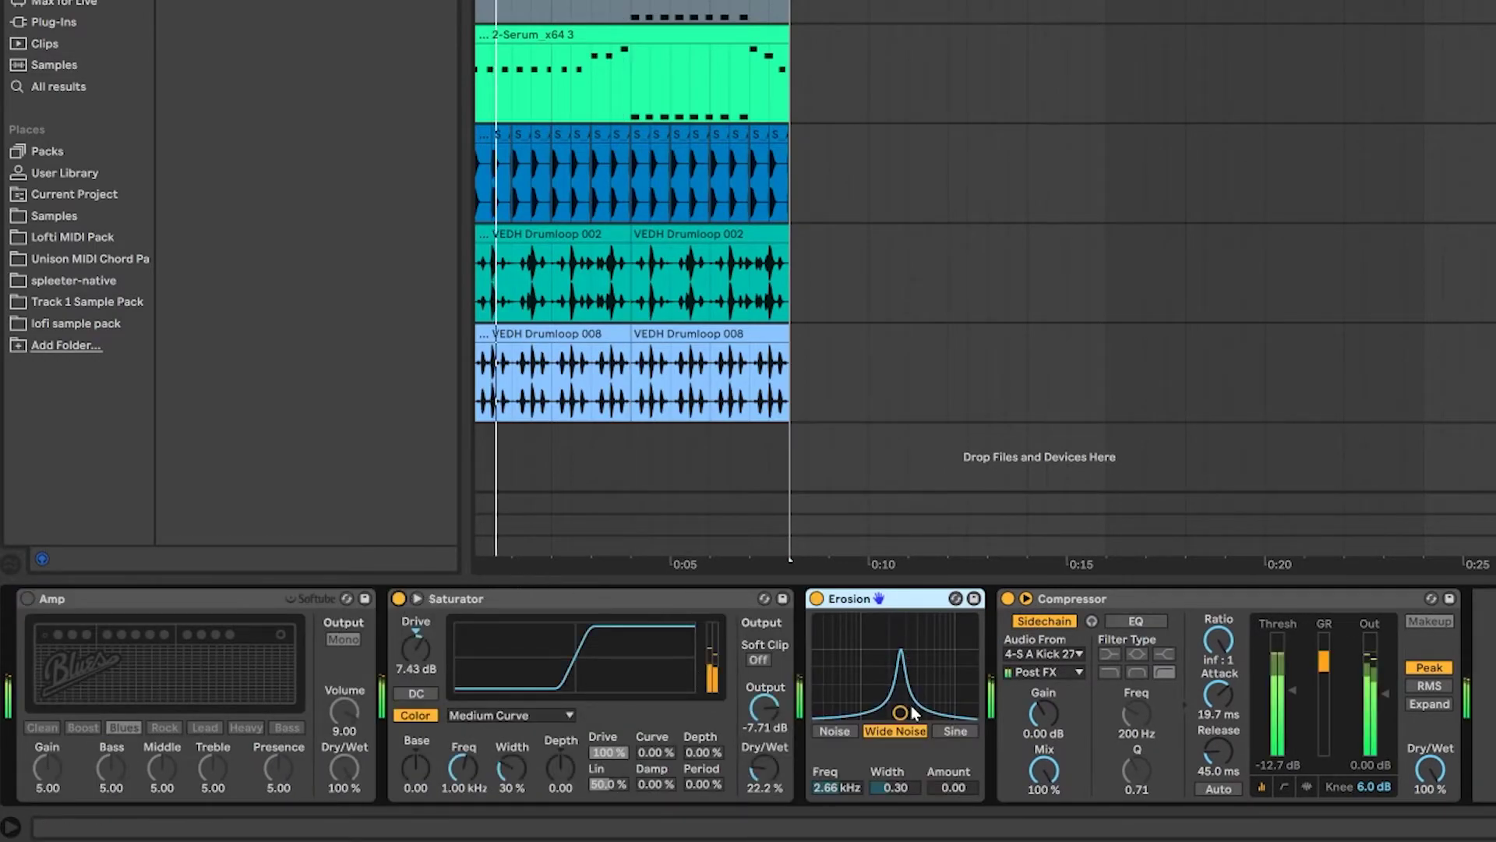
Audition Erosion's Noise and Sine modes during playback and settle on Wide Noise at 10.4 kHz with an amount of 11.9.
drag(901, 712, 944, 693)
click(834, 731)
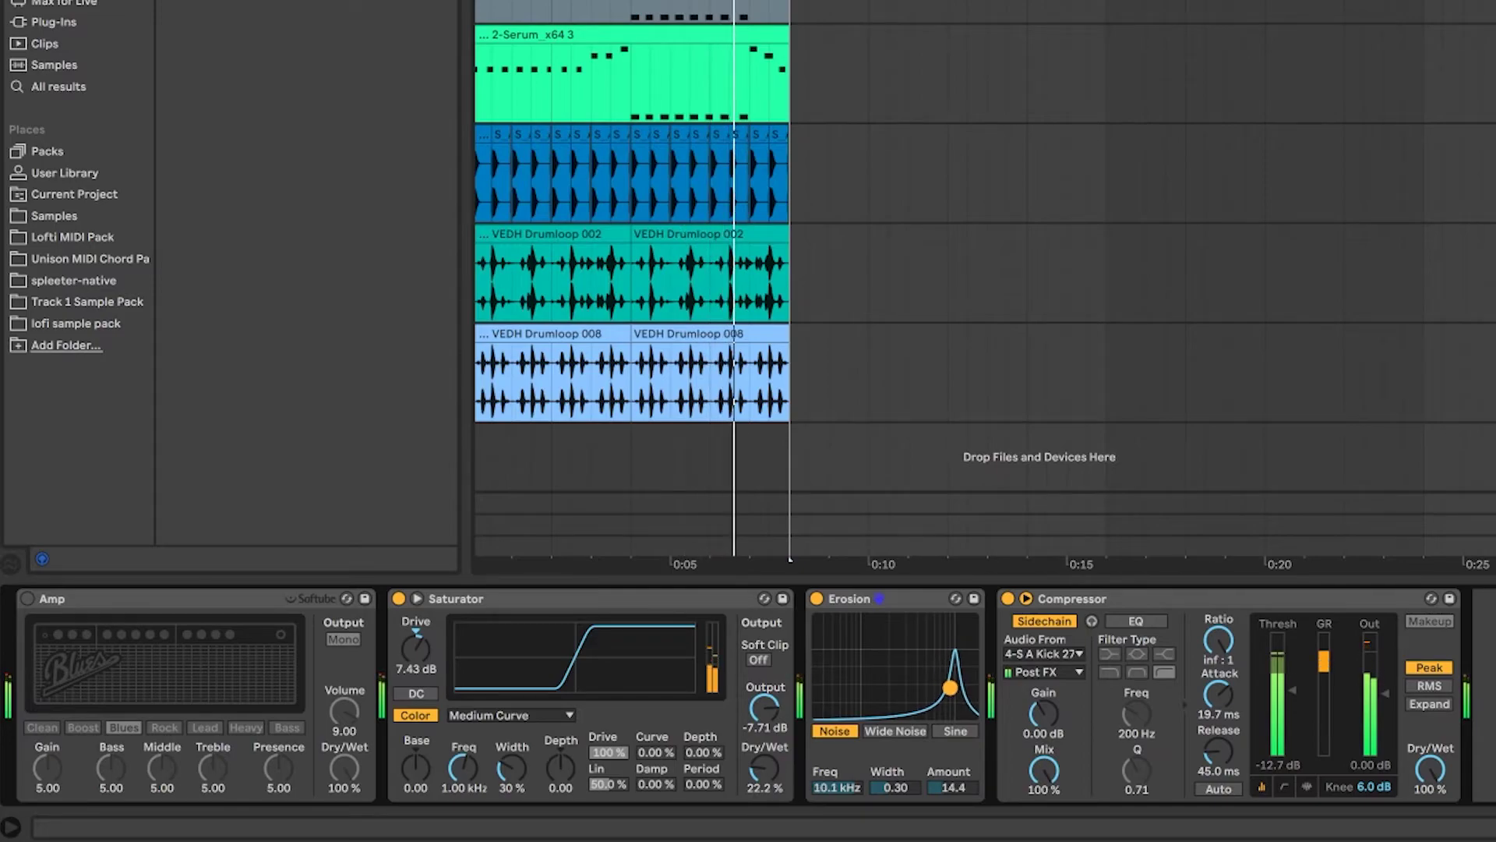
click(937, 732)
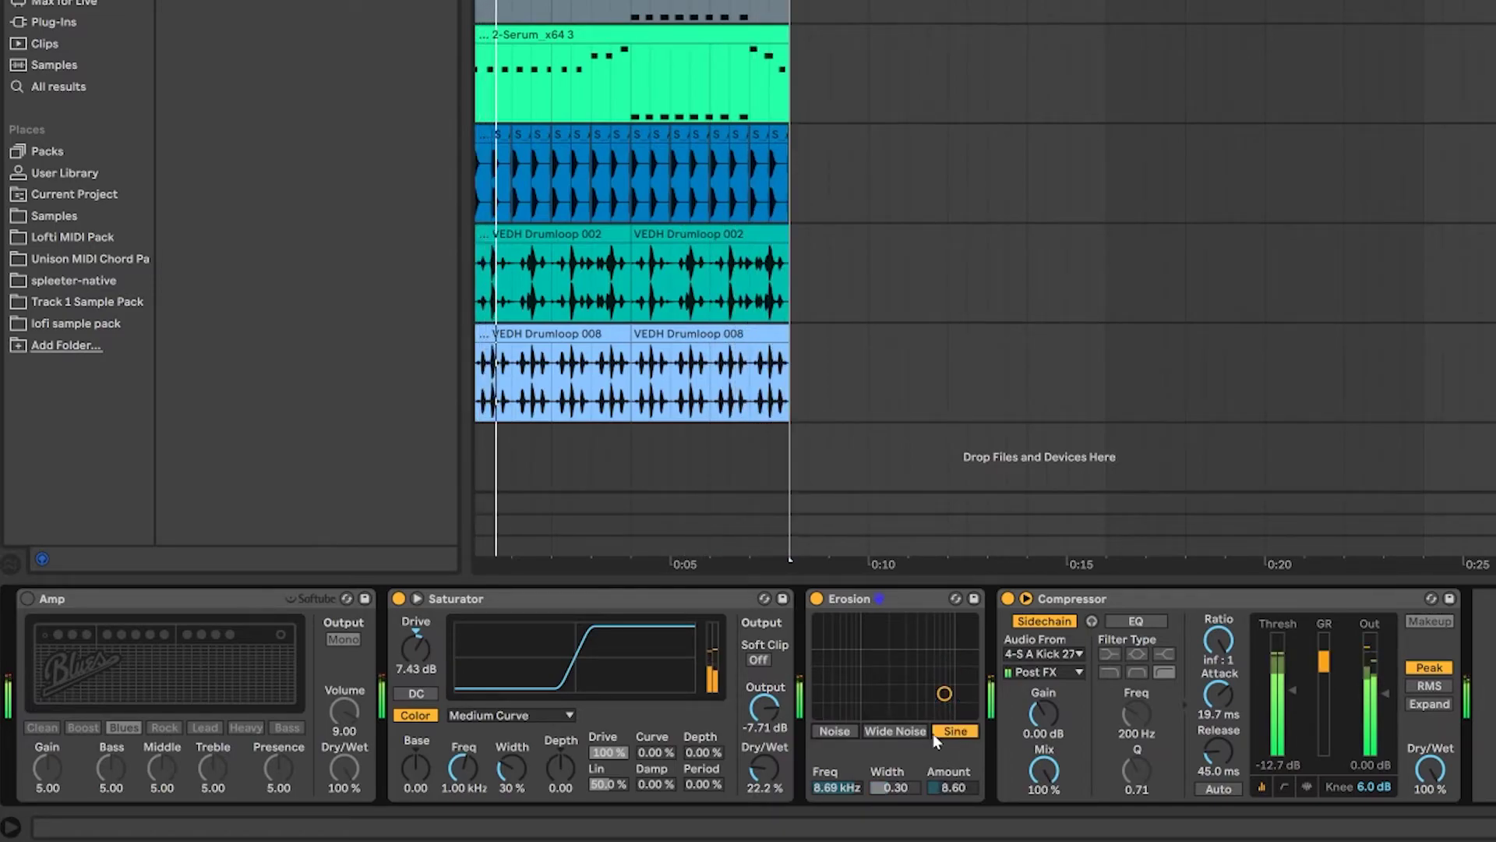
mouse_move(944, 693)
mouse_down()
mouse_move(951, 670)
mouse_move(968, 681)
mouse_move(952, 681)
mouse_up()
click(895, 730)
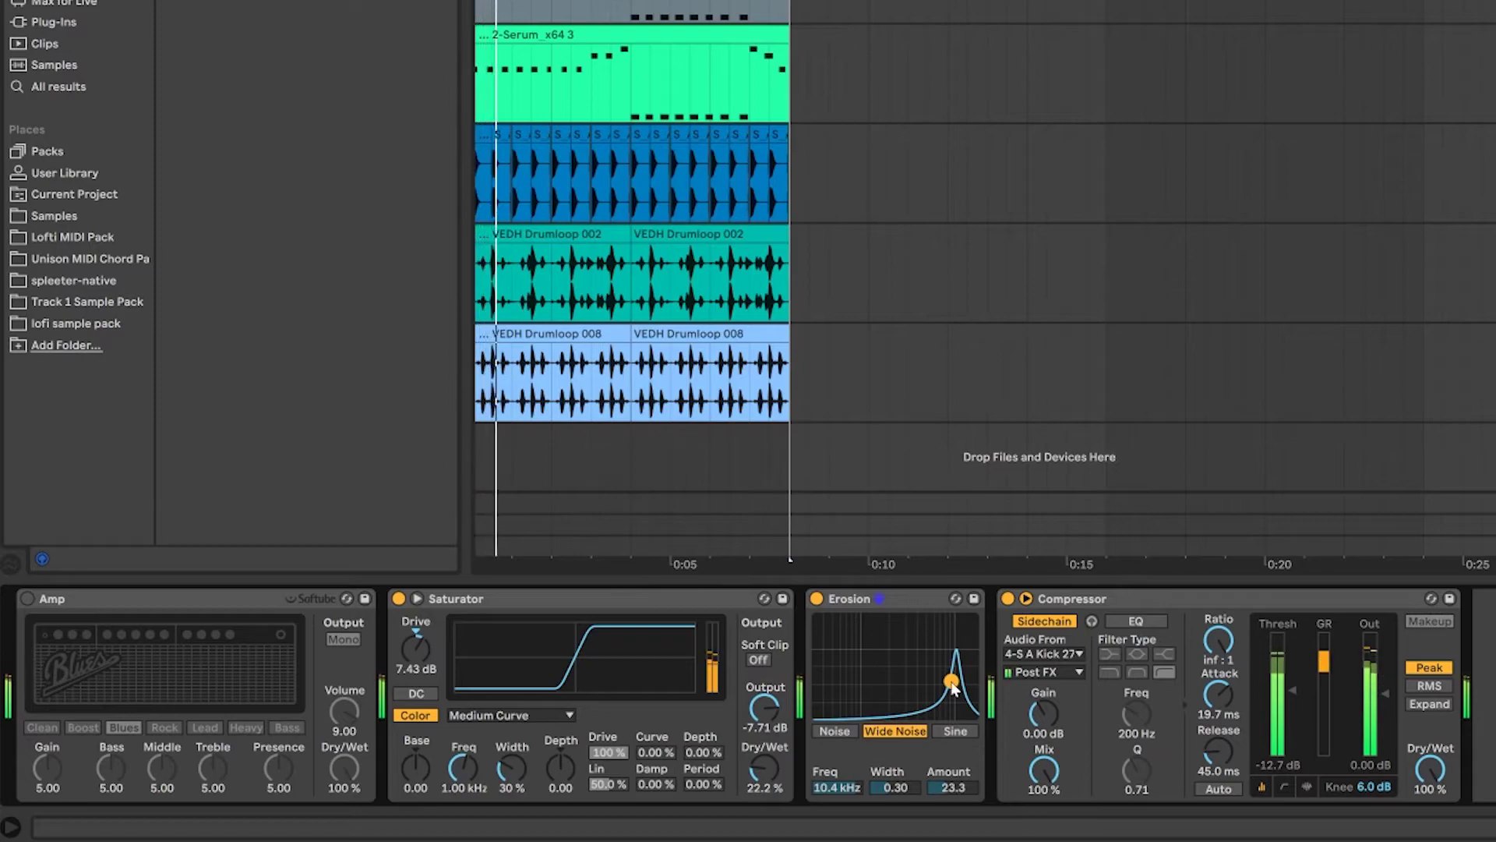
click(957, 730)
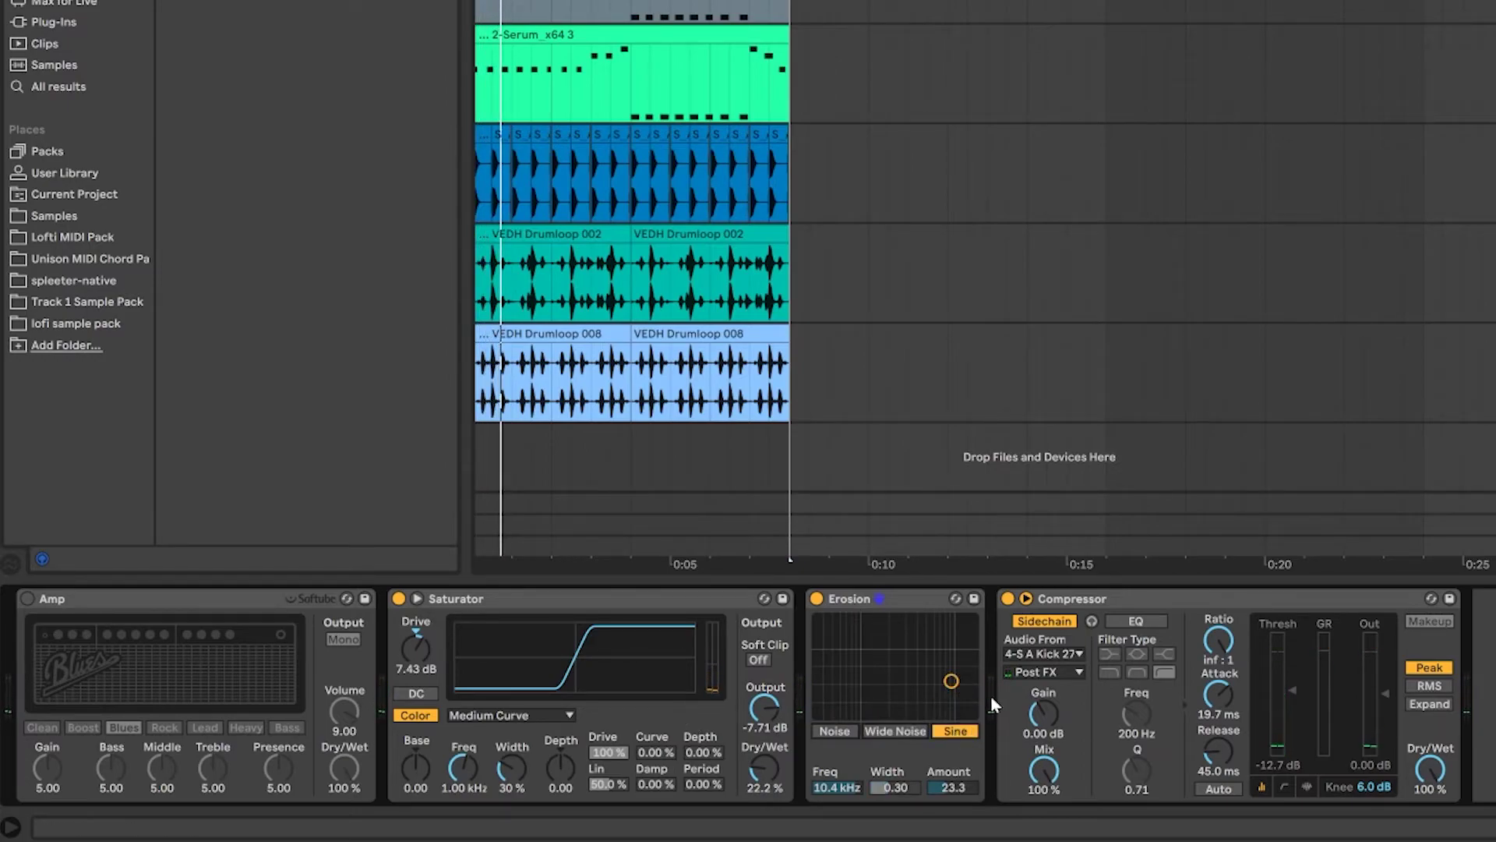
click(901, 732)
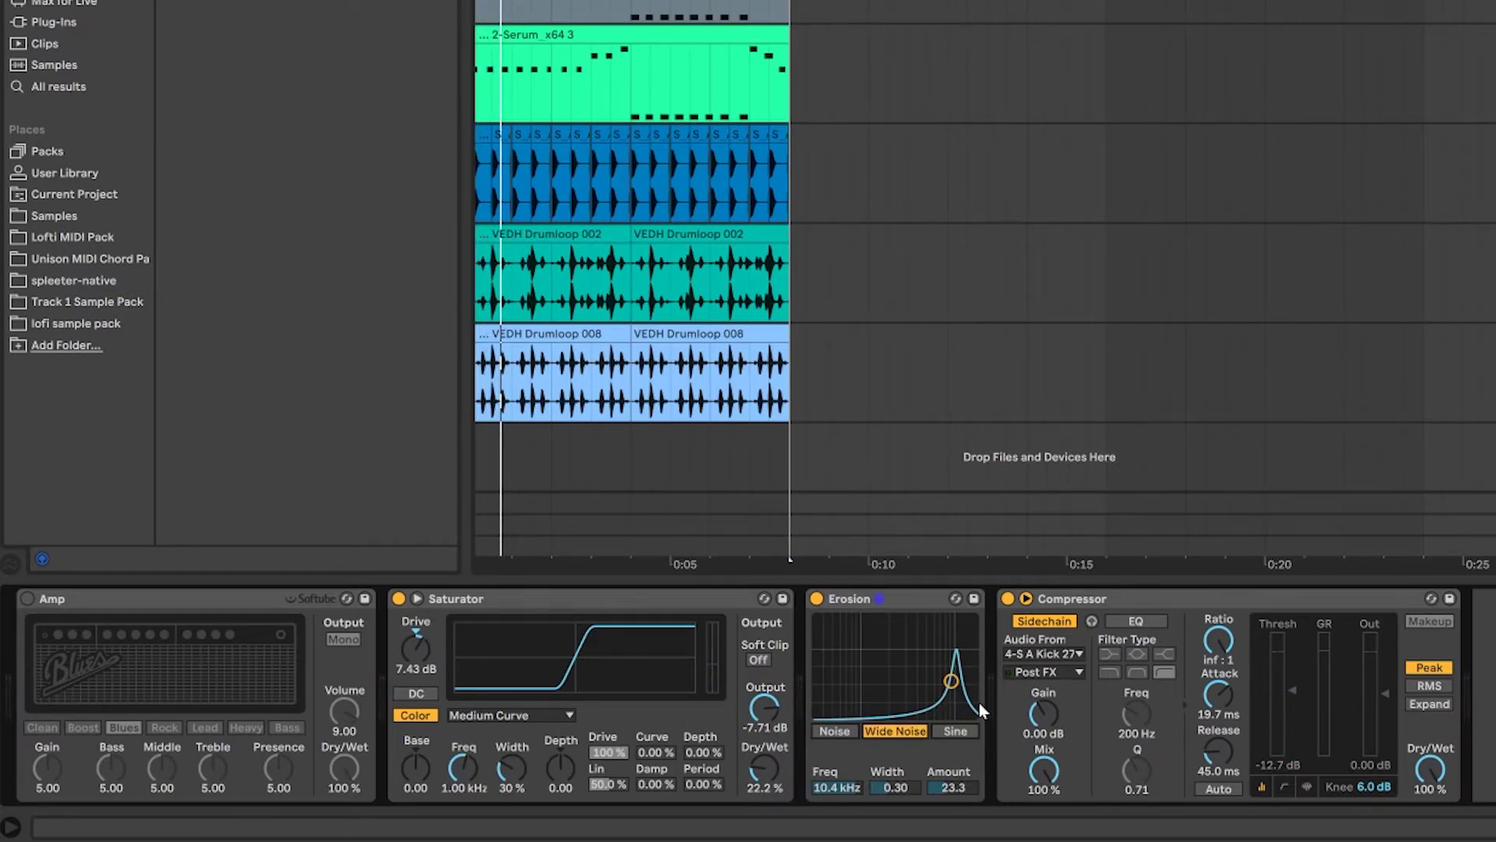
drag(952, 683, 952, 689)
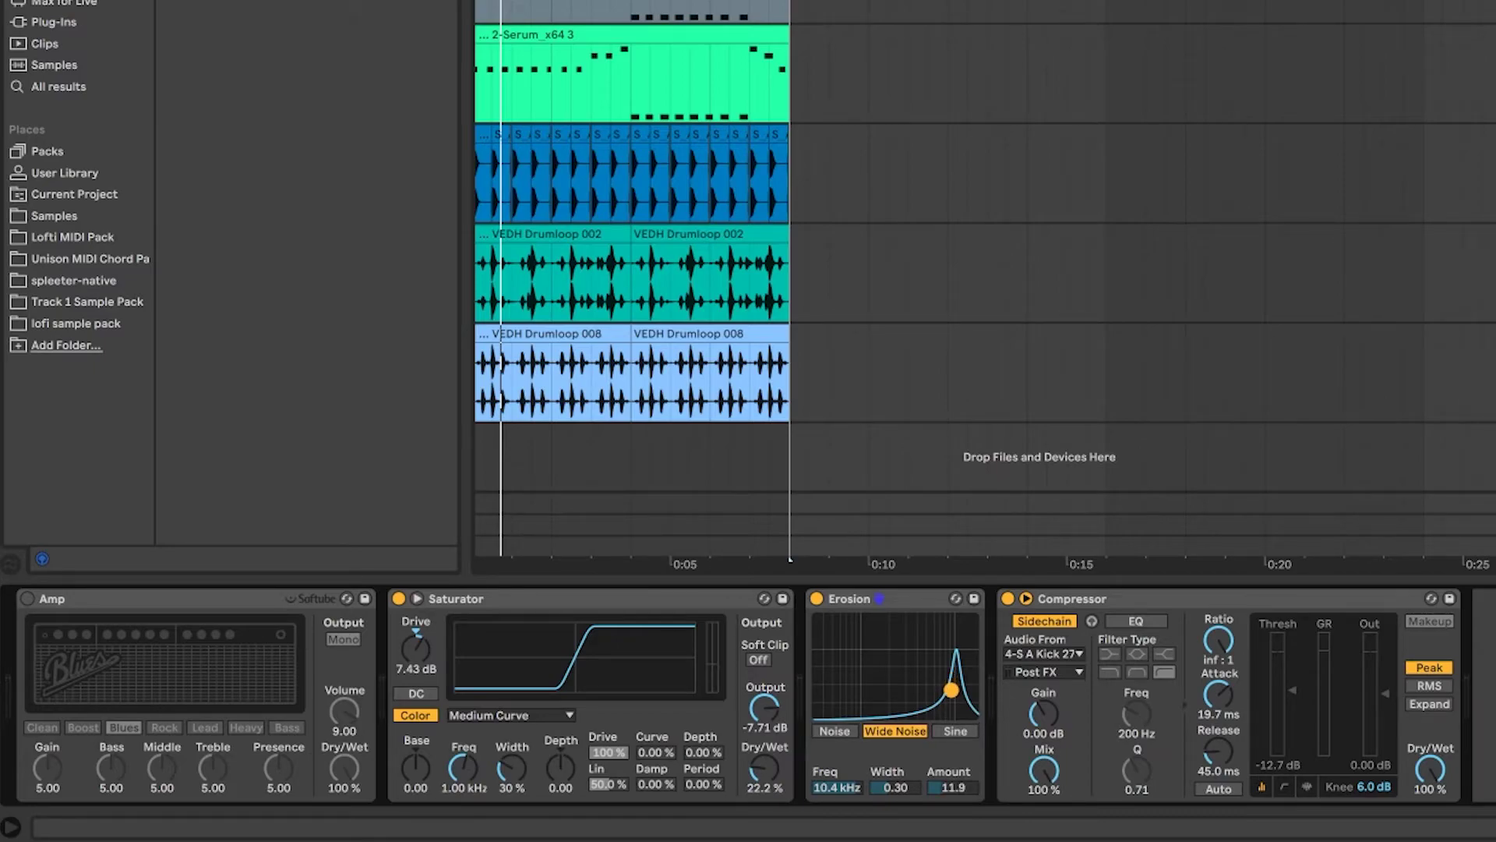
Compare the bass during playback with Erosion on and off.
key(space)
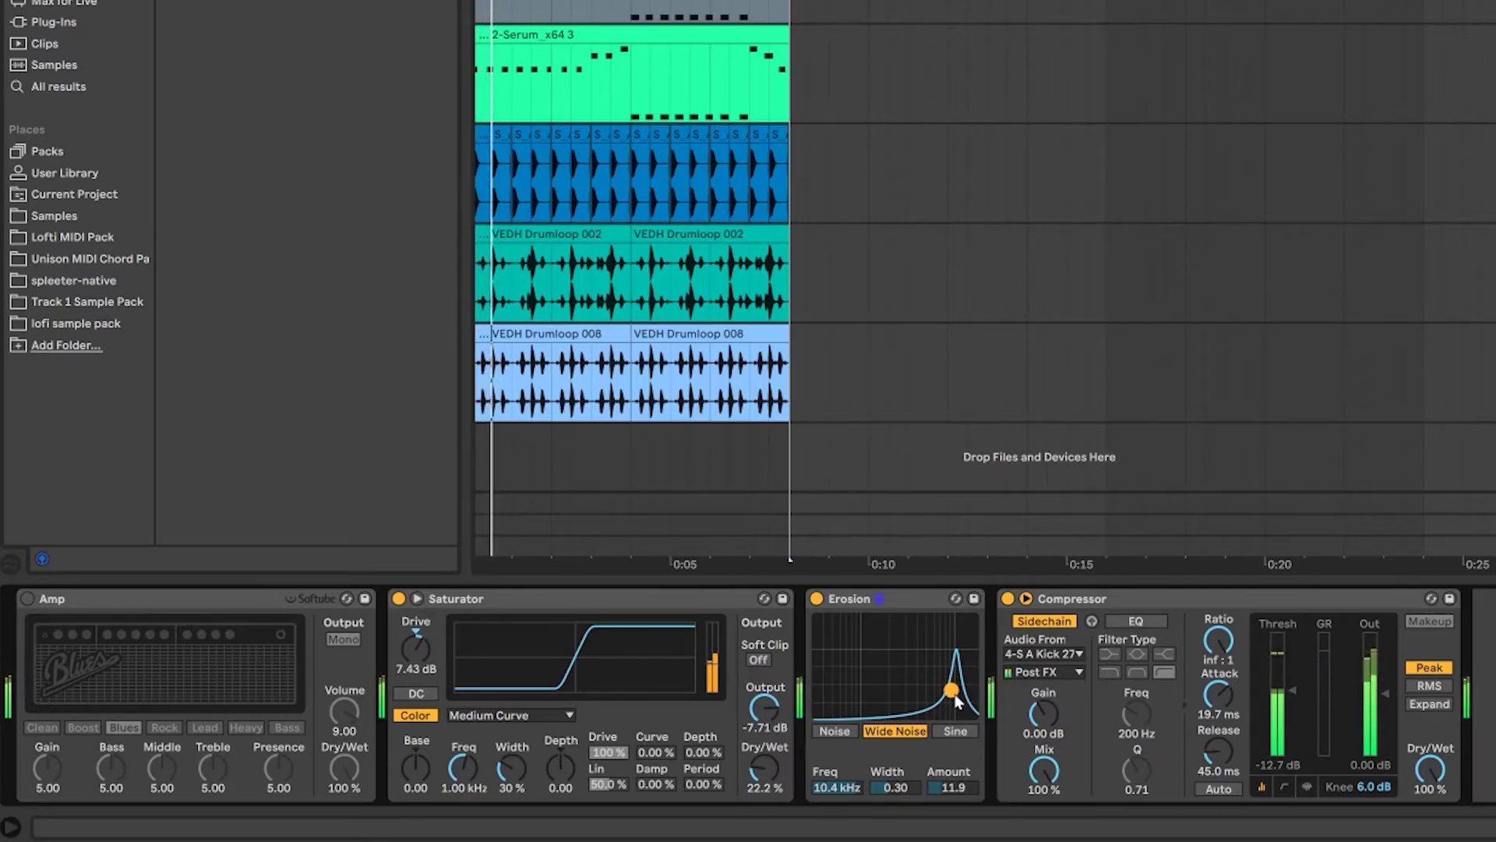
click(819, 598)
click(820, 598)
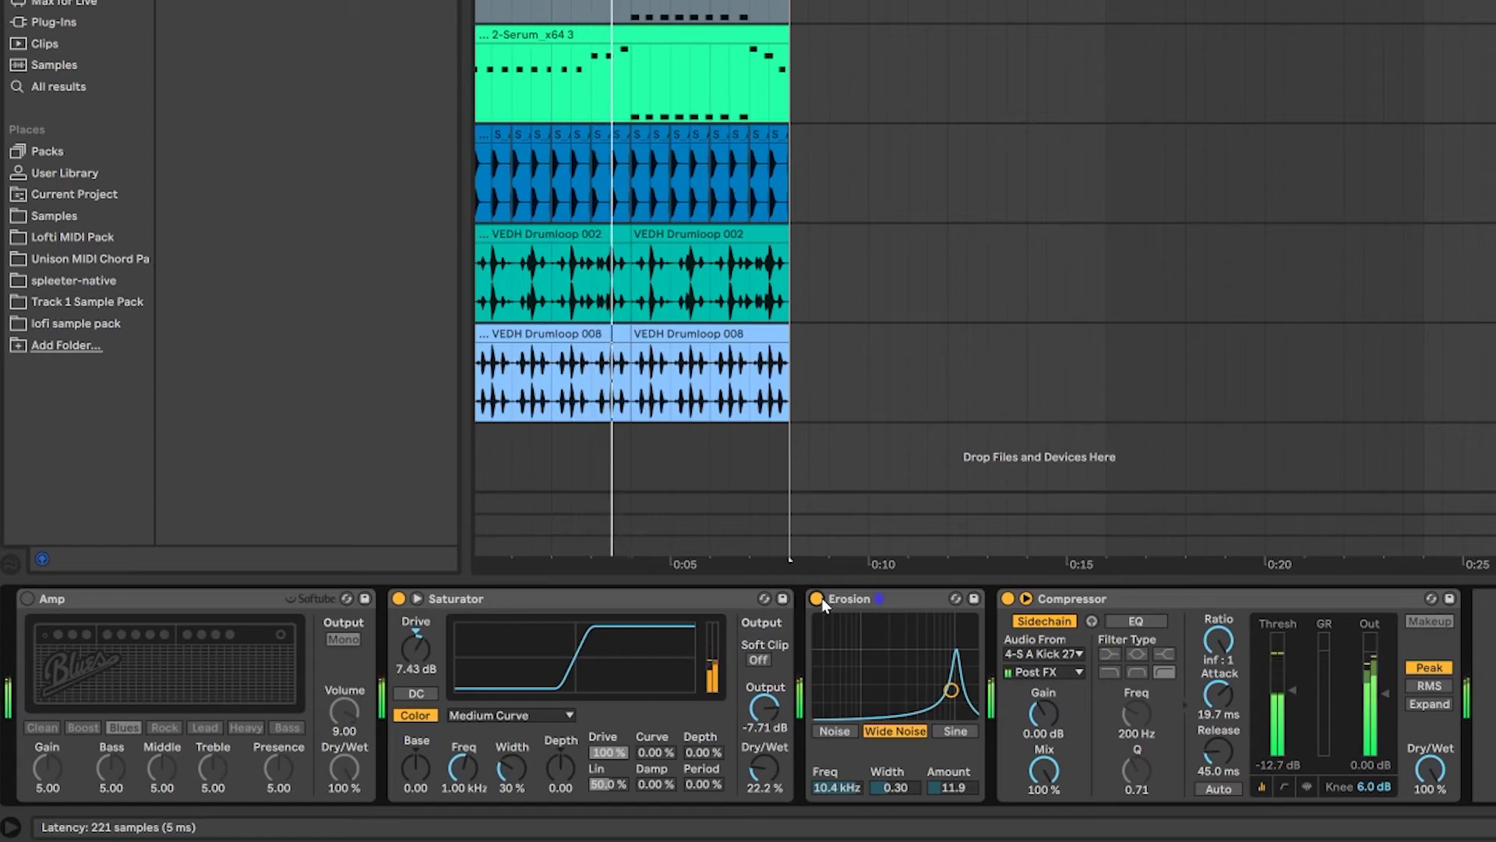
click(817, 598)
click(819, 599)
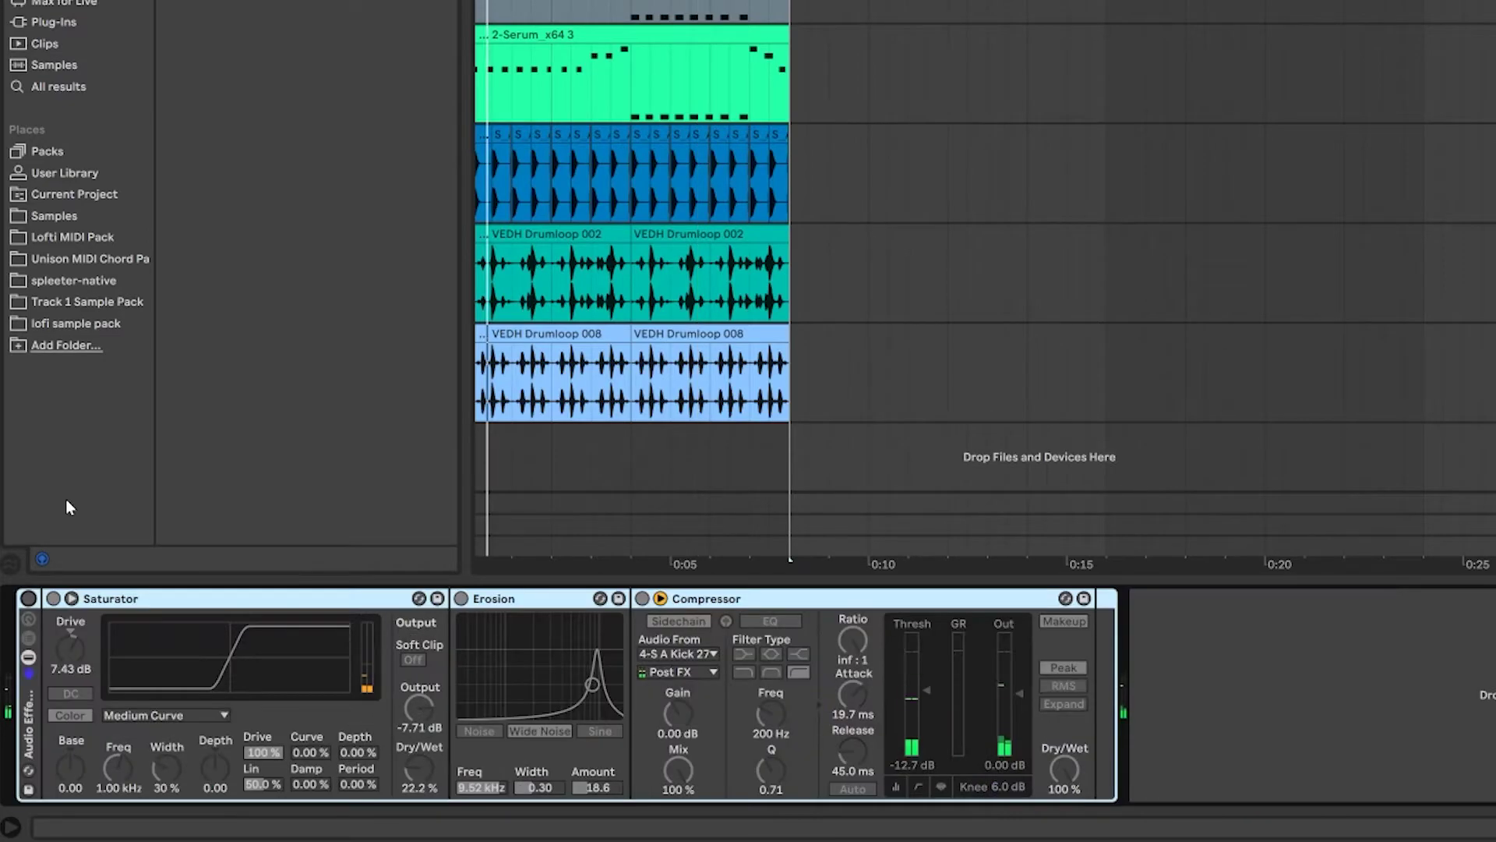
Compare playback with the Saturator, Erosion and Compressor rack off and on, leaving the rack on.
key(space)
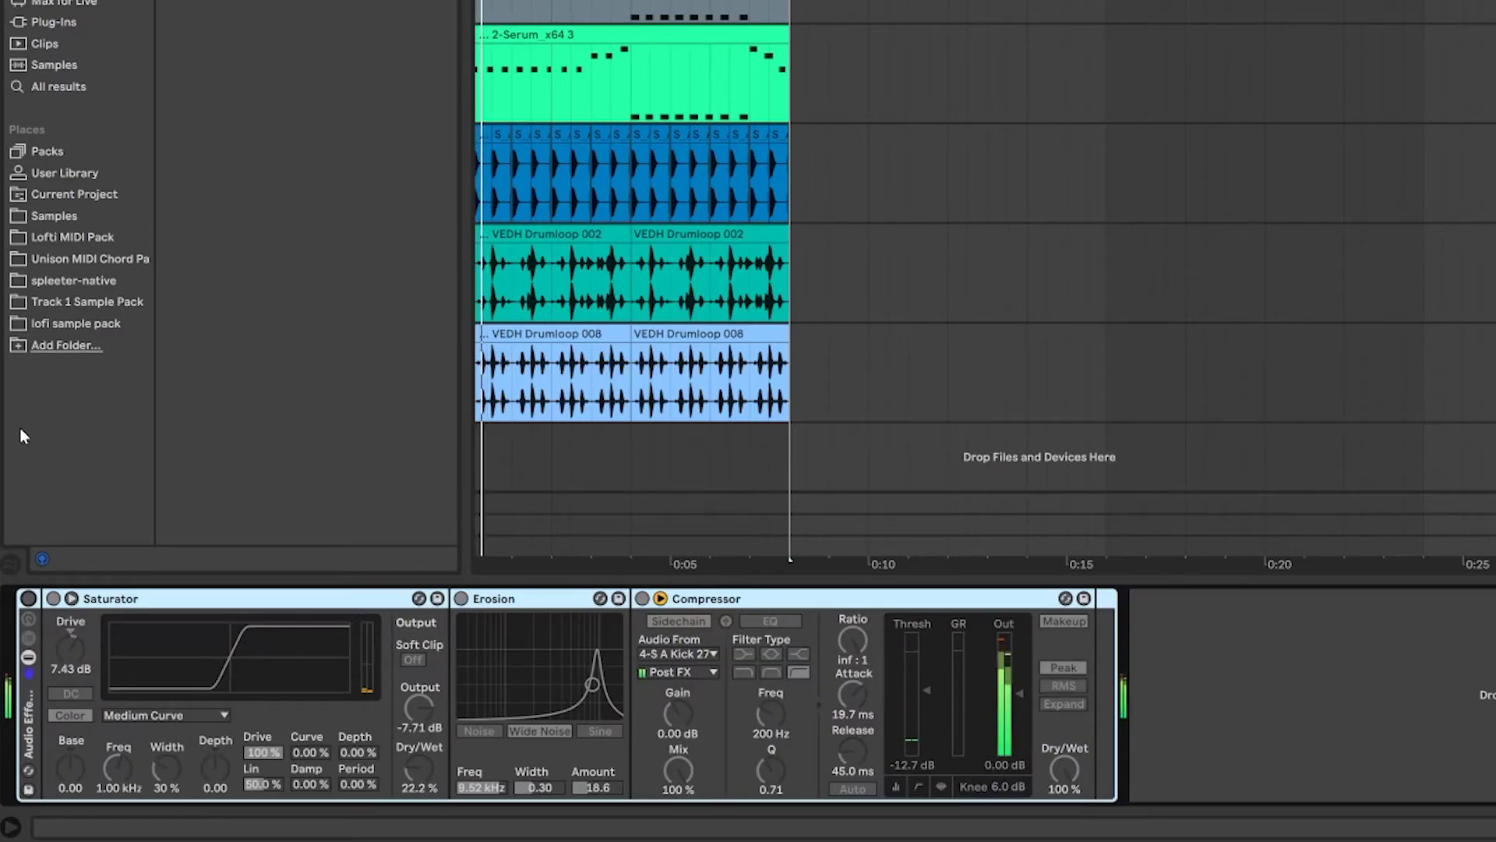
click(29, 599)
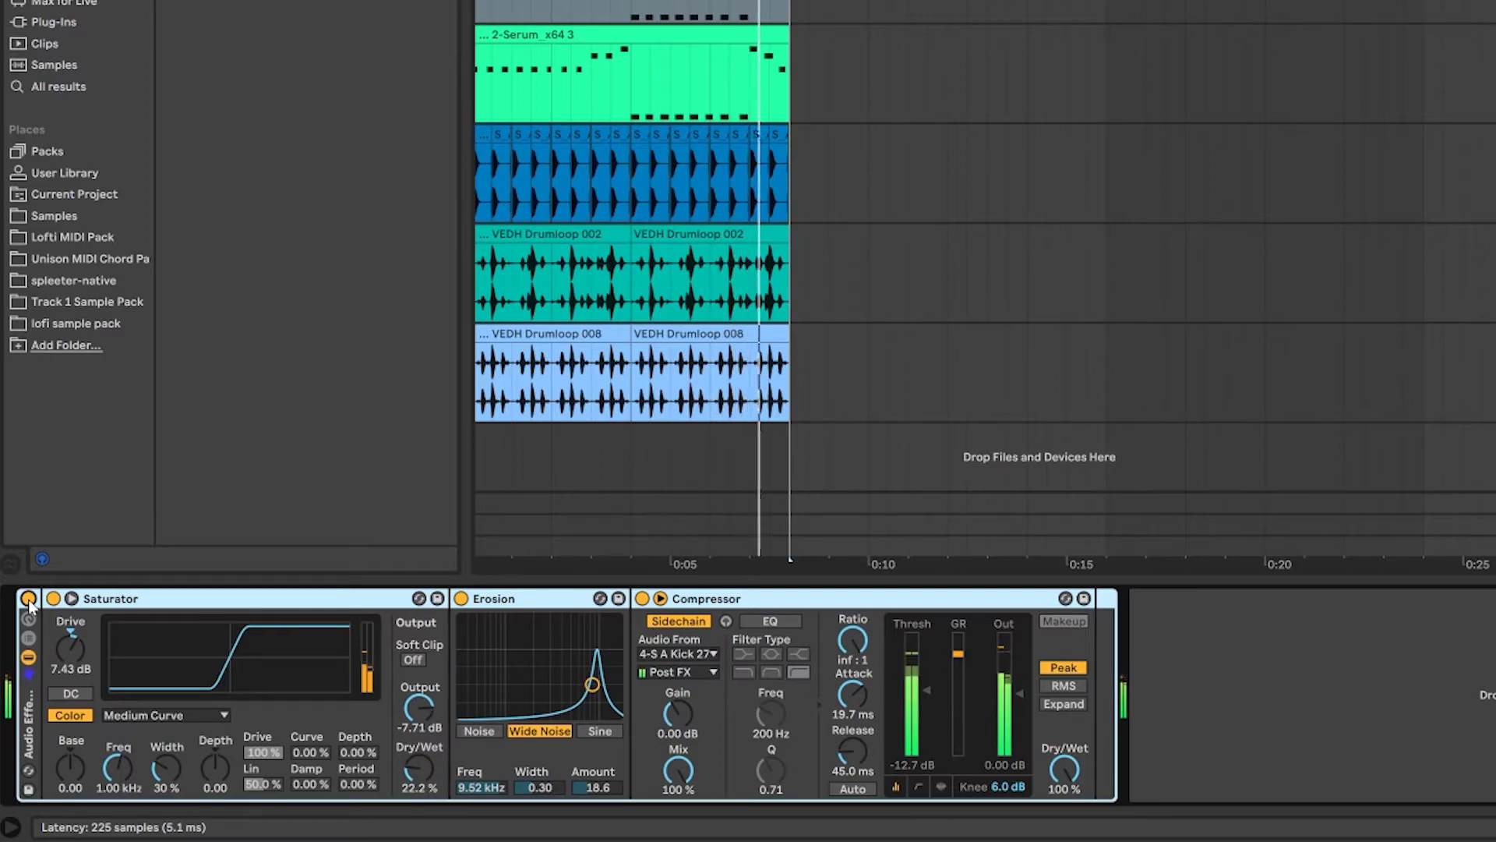
click(28, 600)
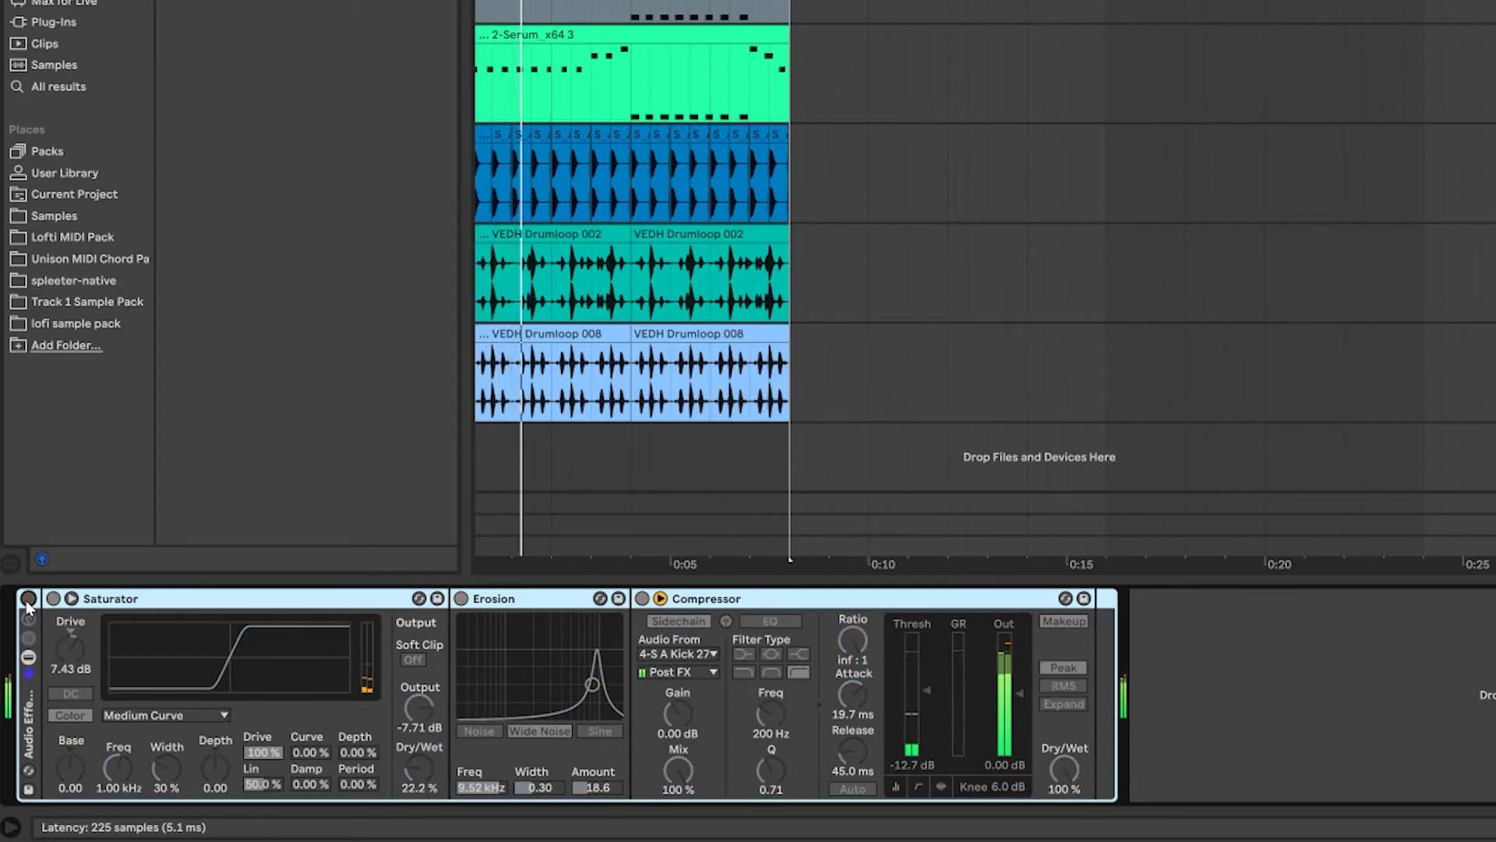
click(29, 599)
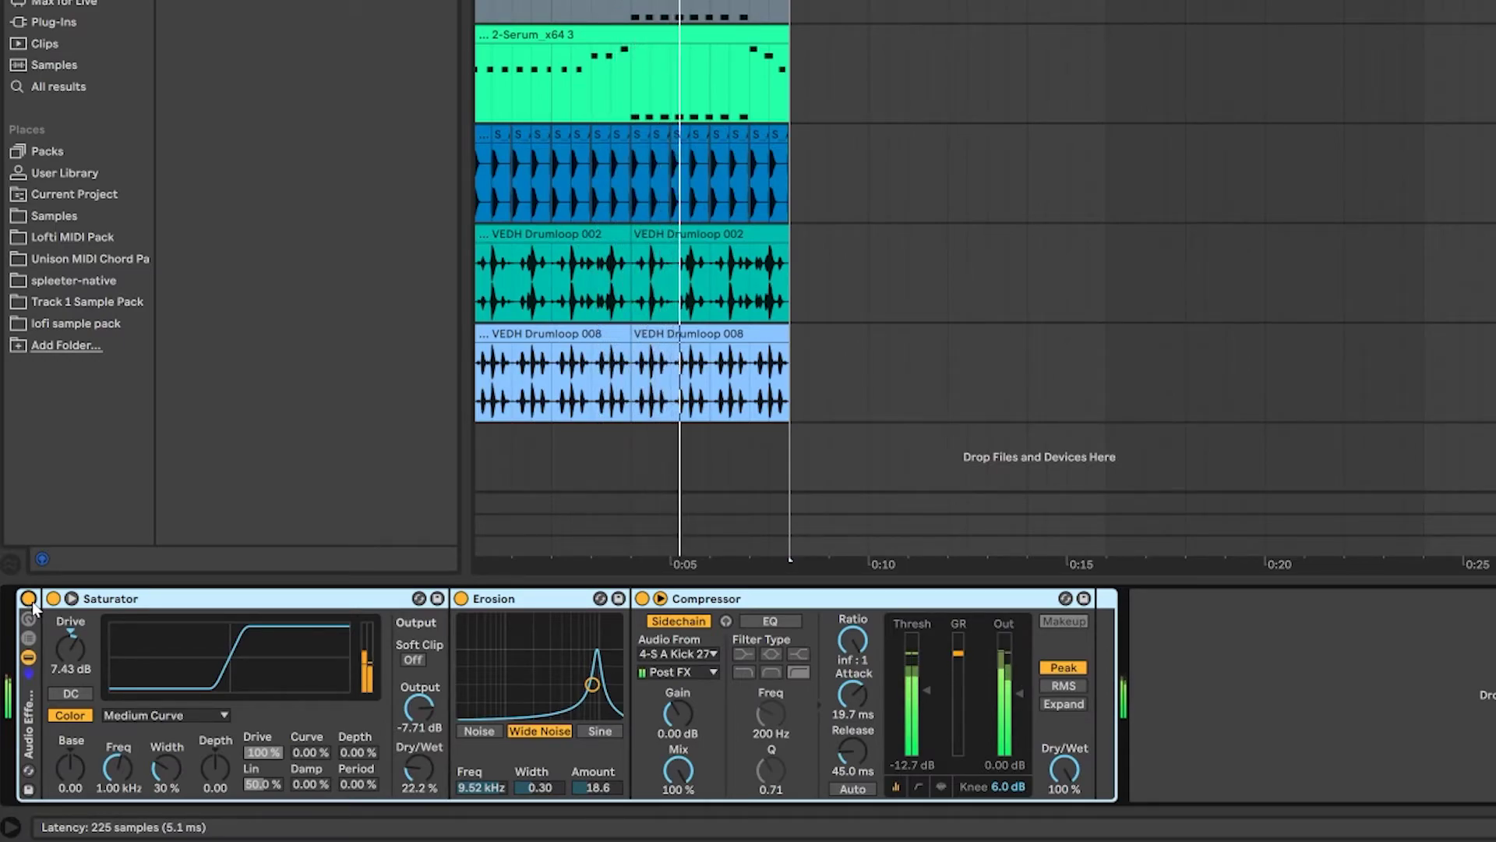
key(space)
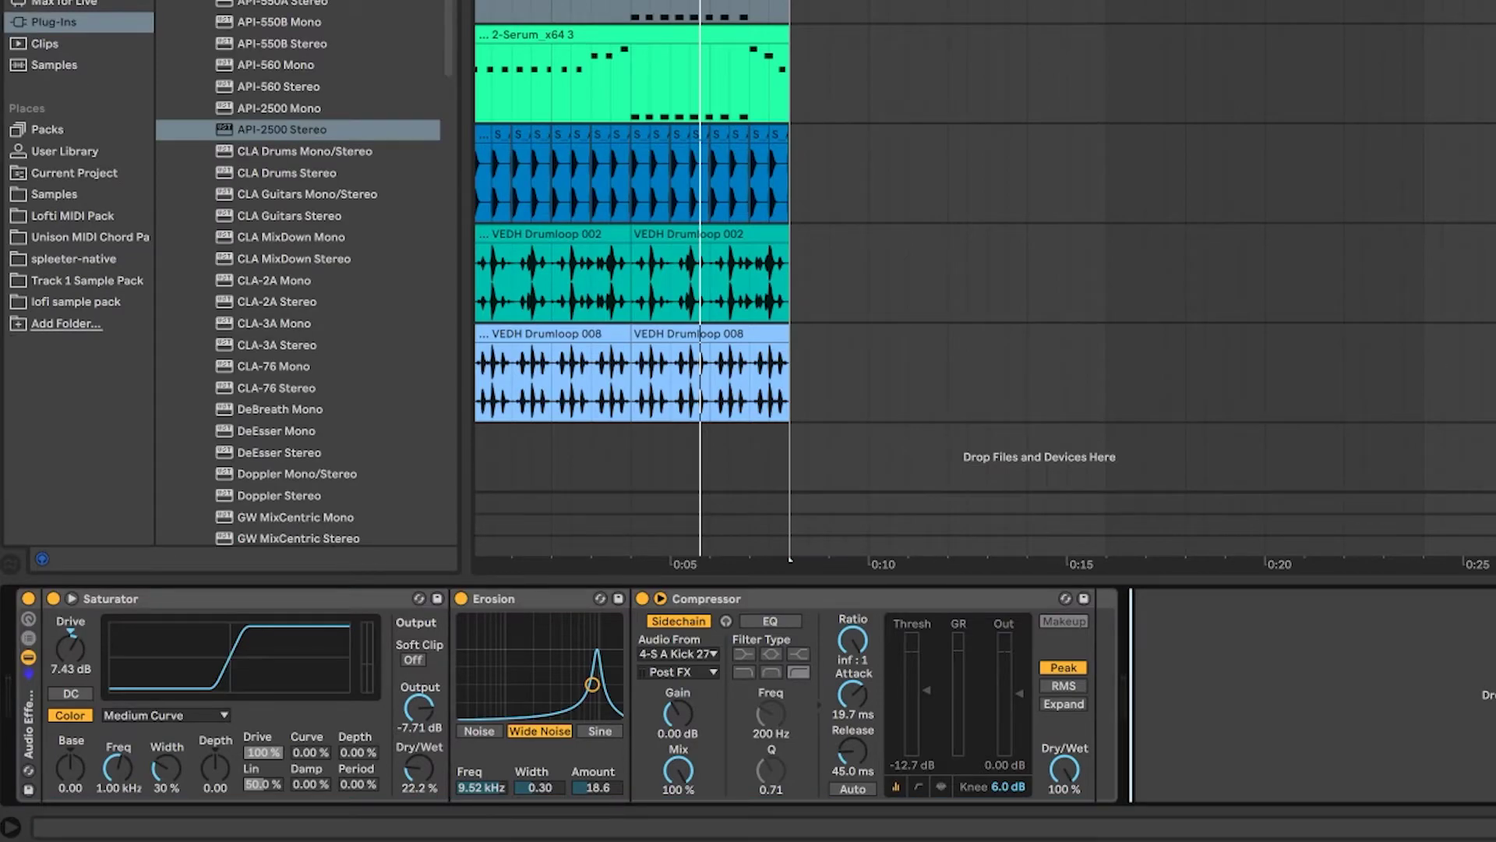
Review the Erosion, Saturator and Compressor devices in the rack and show the built-in audio effects in the browser.
click(541, 602)
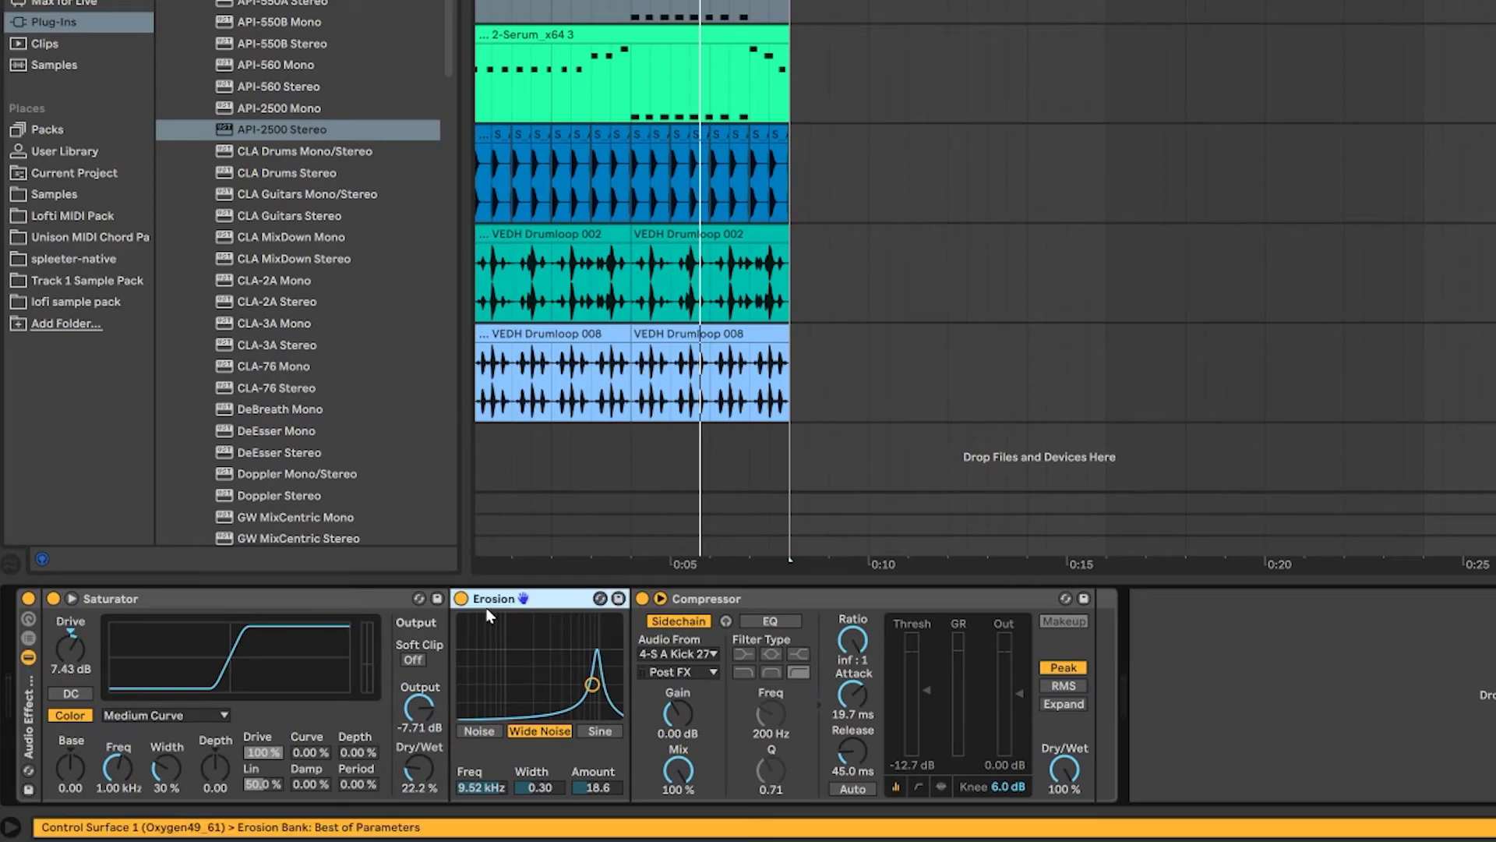
click(279, 617)
click(544, 611)
click(325, 608)
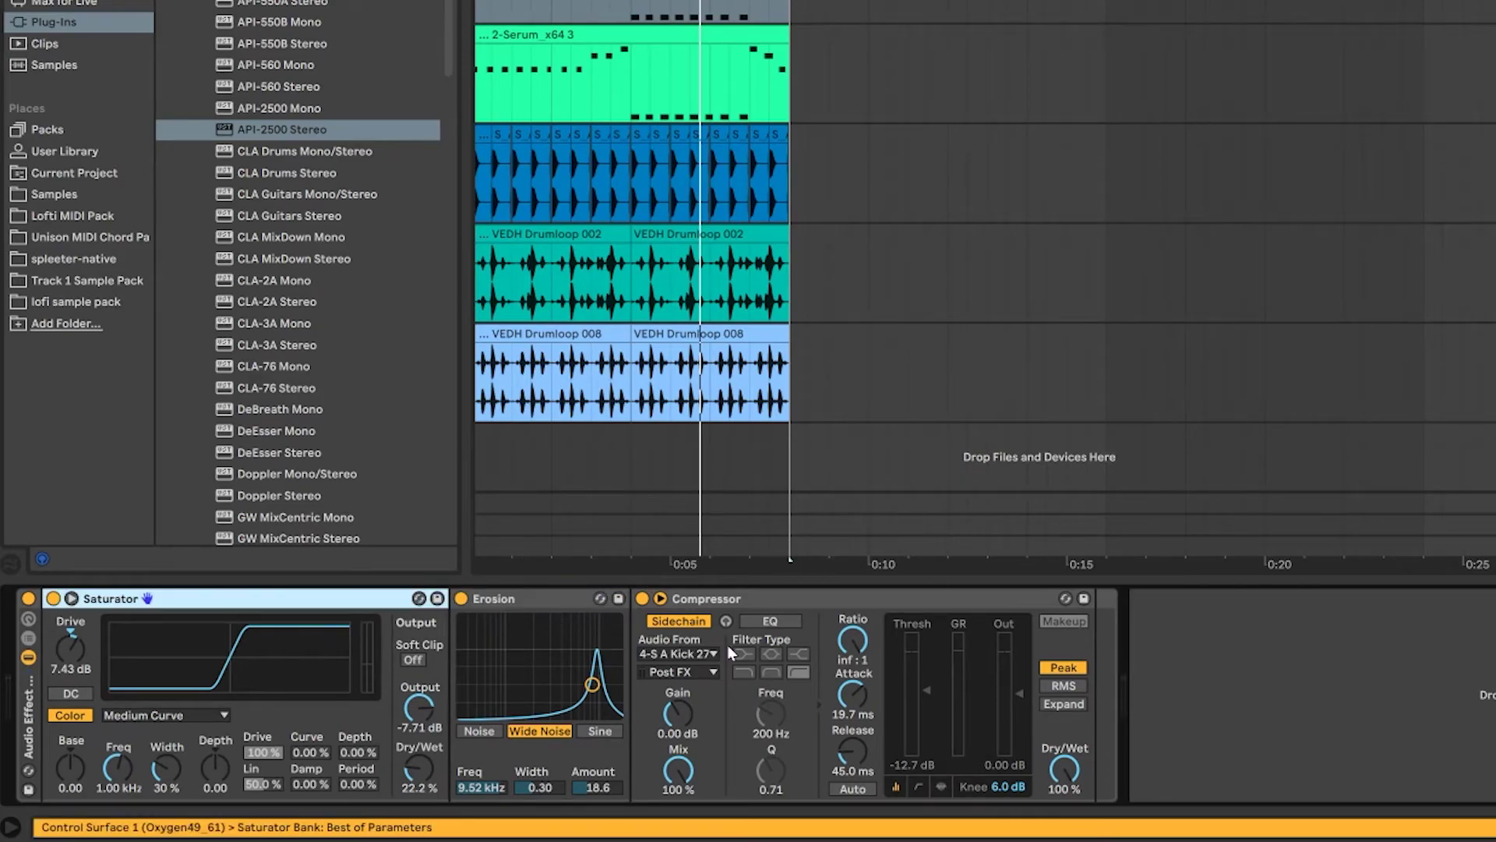
click(883, 597)
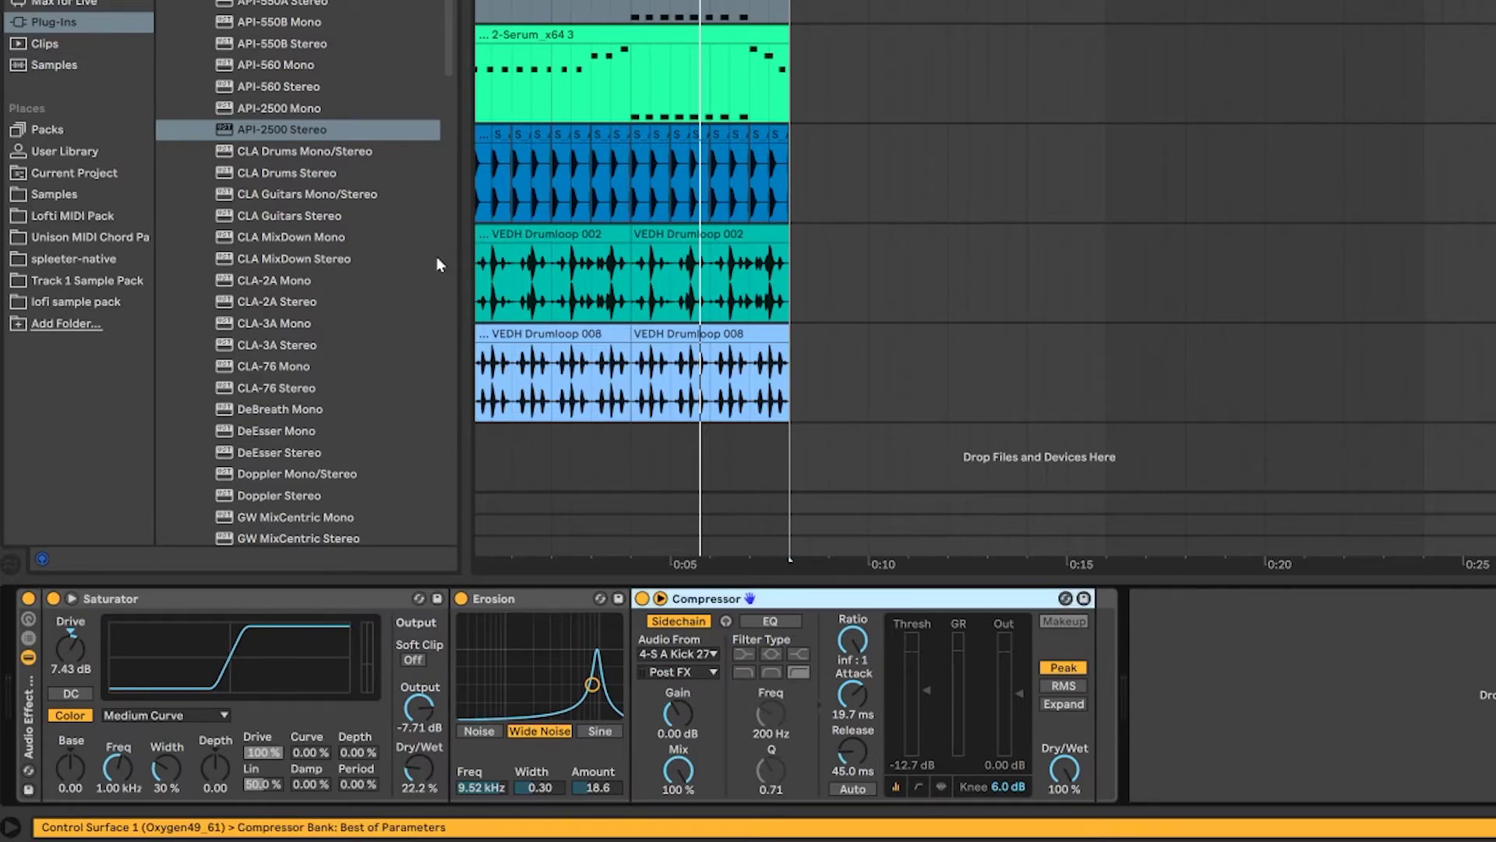
click(63, 0)
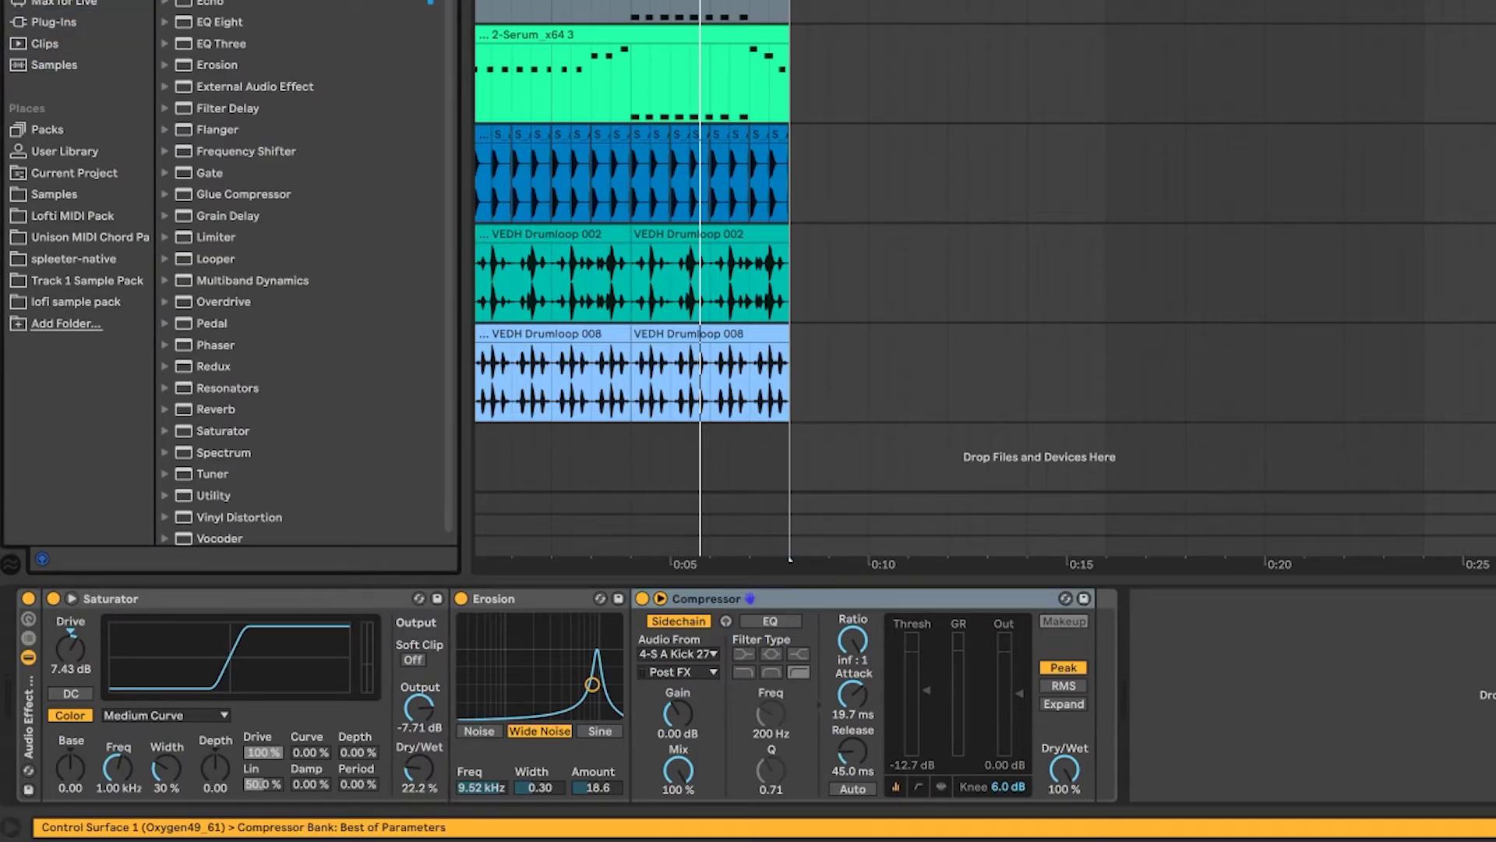
Add a Glue Compressor after the effect rack on the Bass group and turn on its soft clipping.
drag(241, 195, 1174, 657)
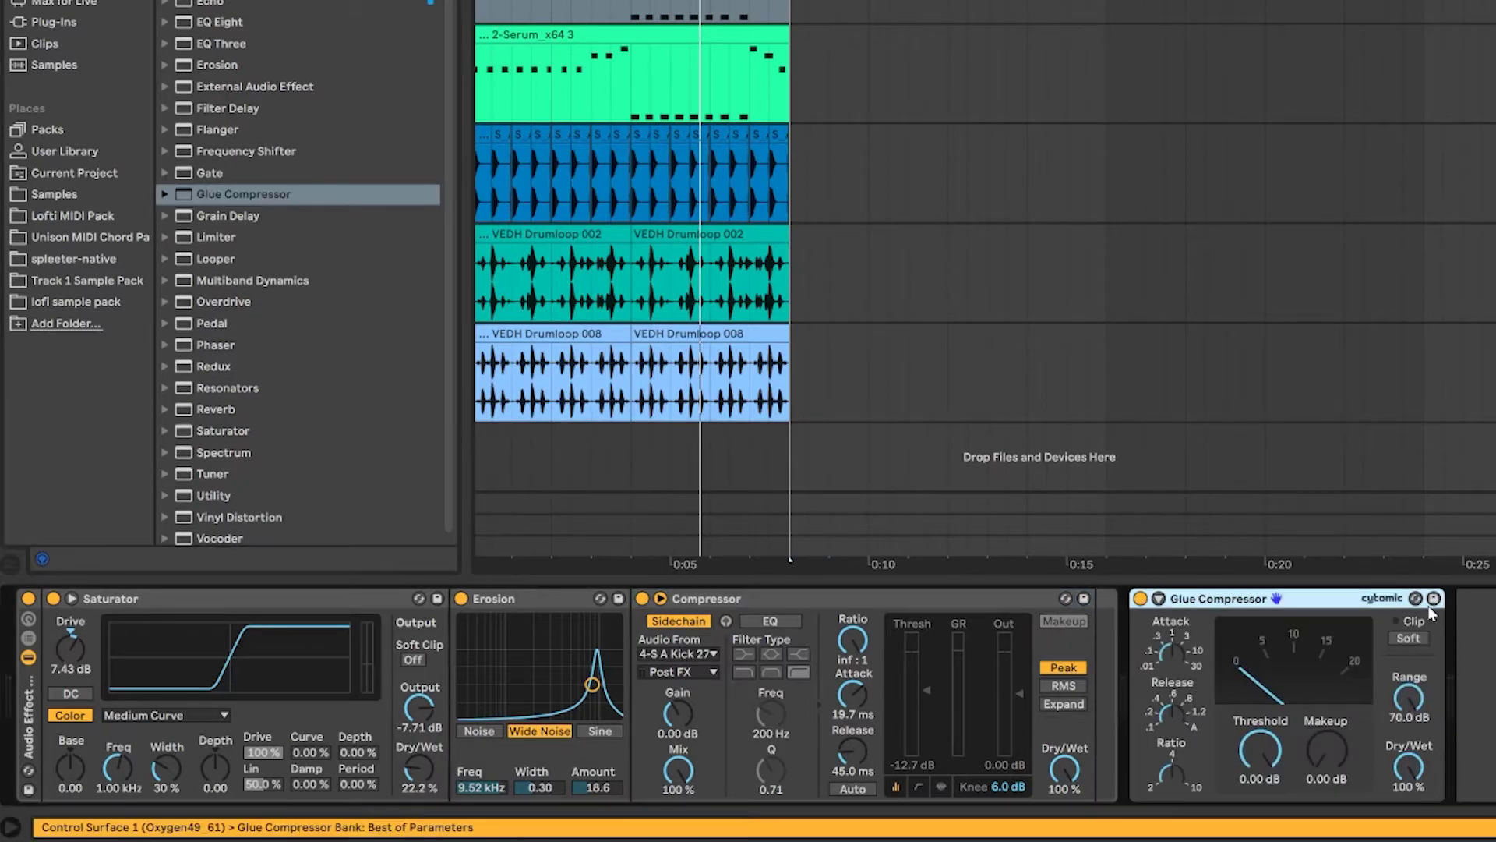
click(1409, 639)
click(1276, 598)
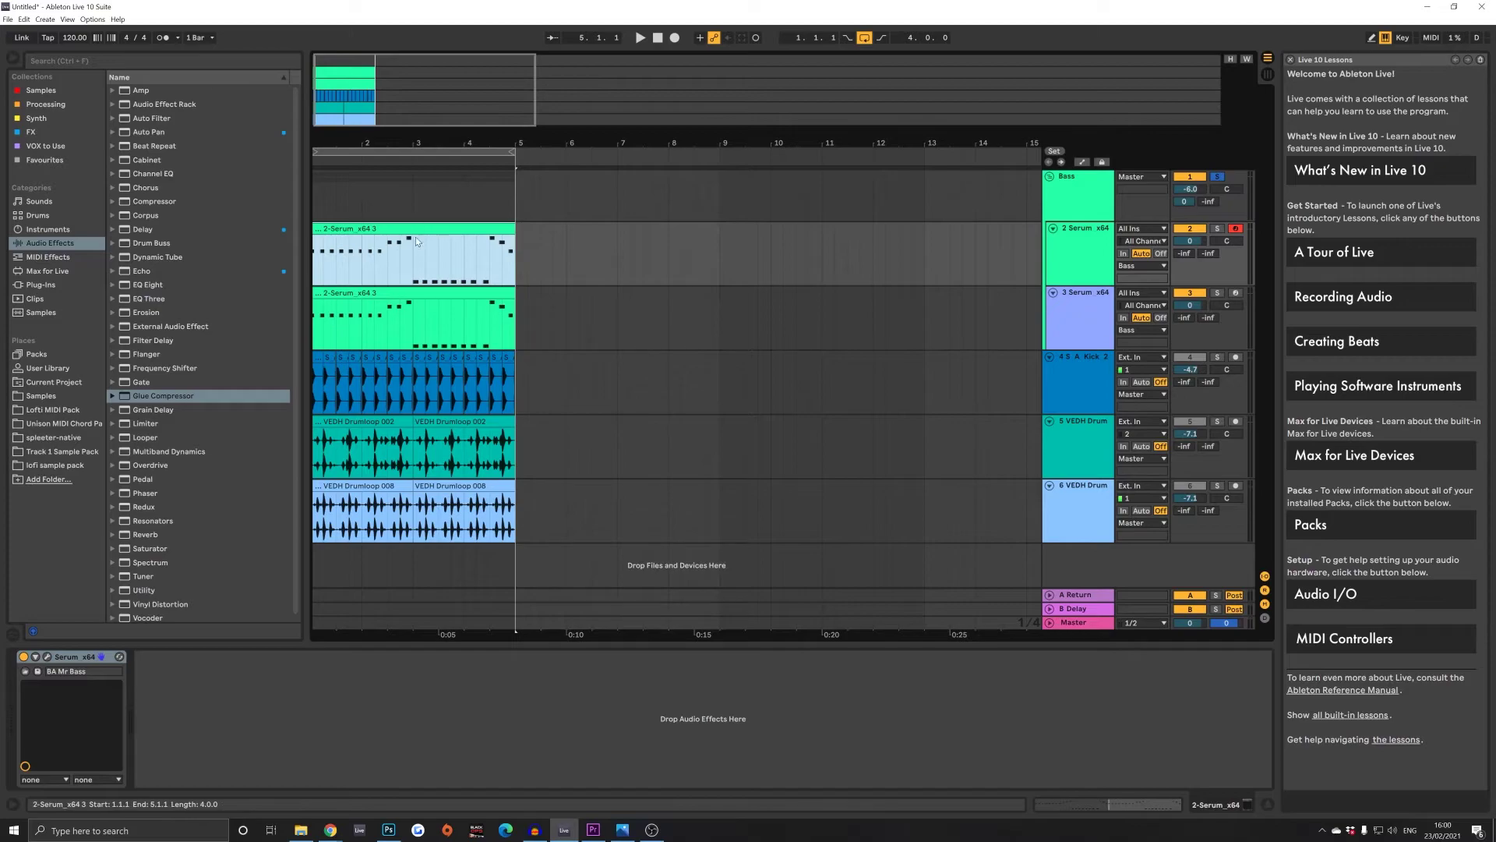
Review the Serum presets on the two bass layers, BA Mr Bass and BA Tokyo.
click(414, 290)
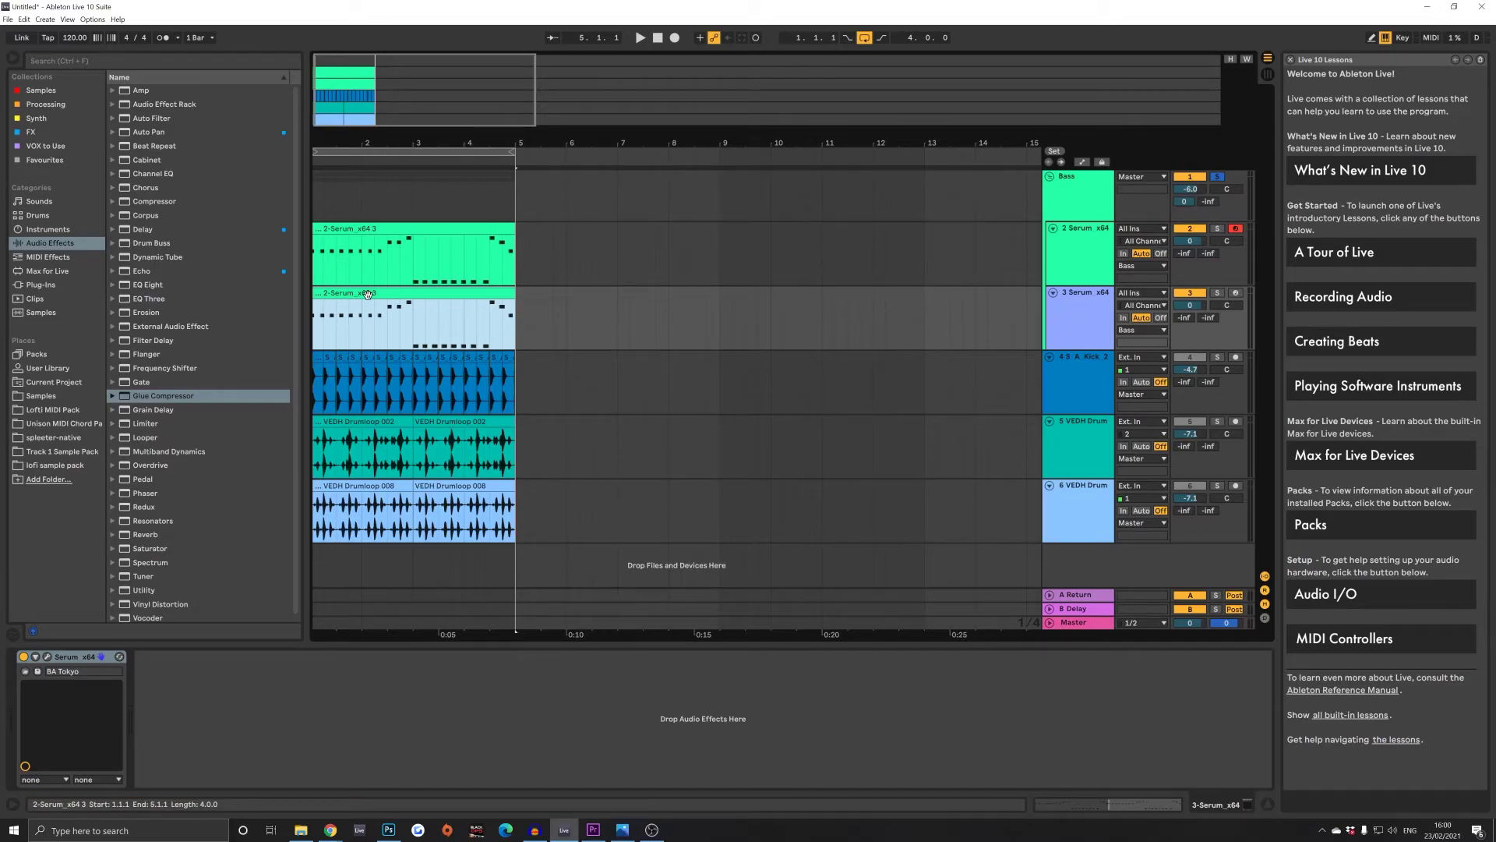
key(Up)
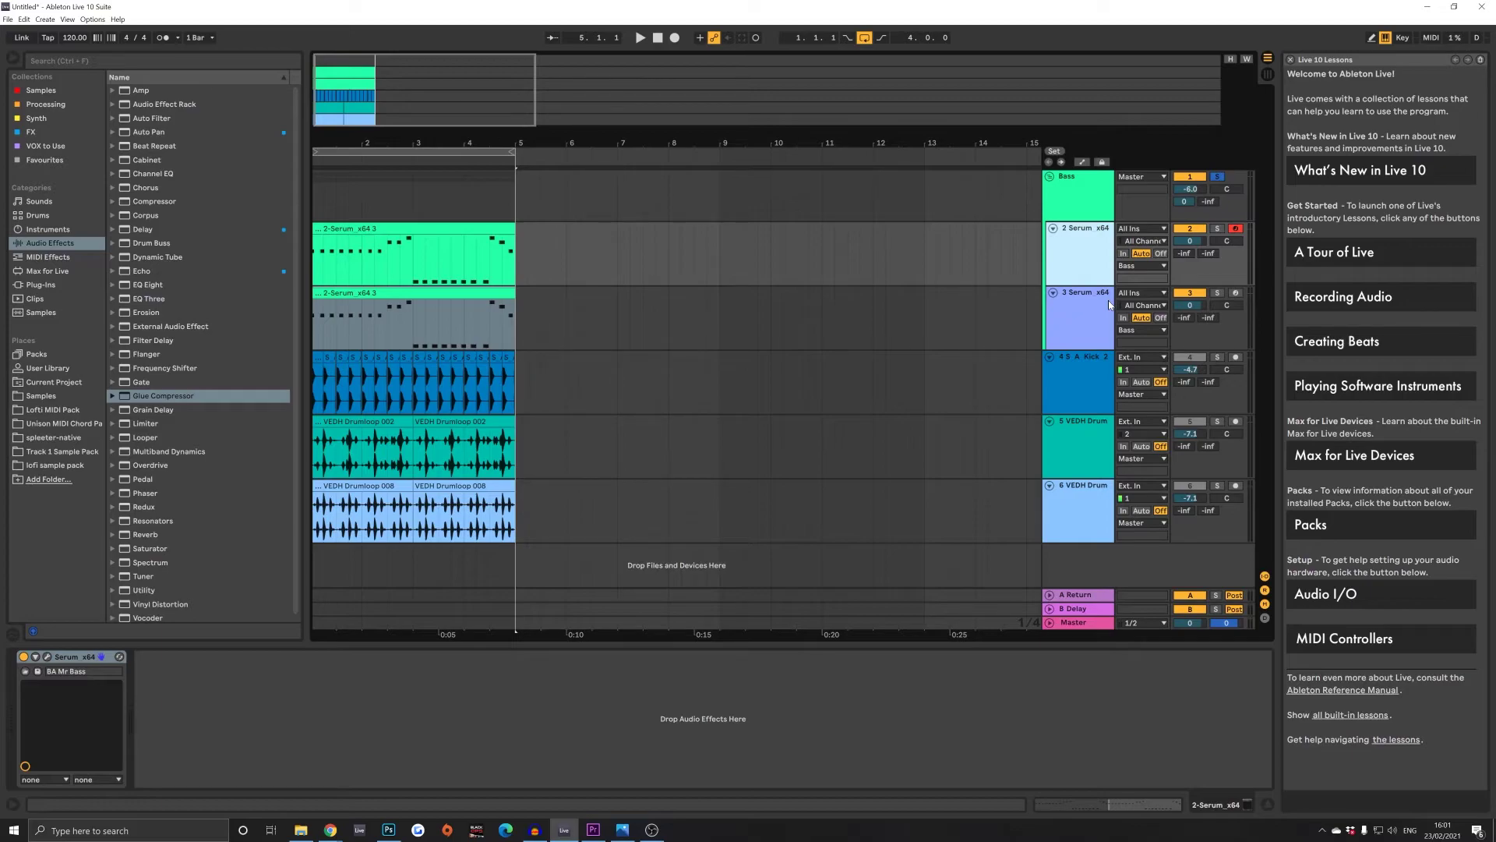
key(Down)
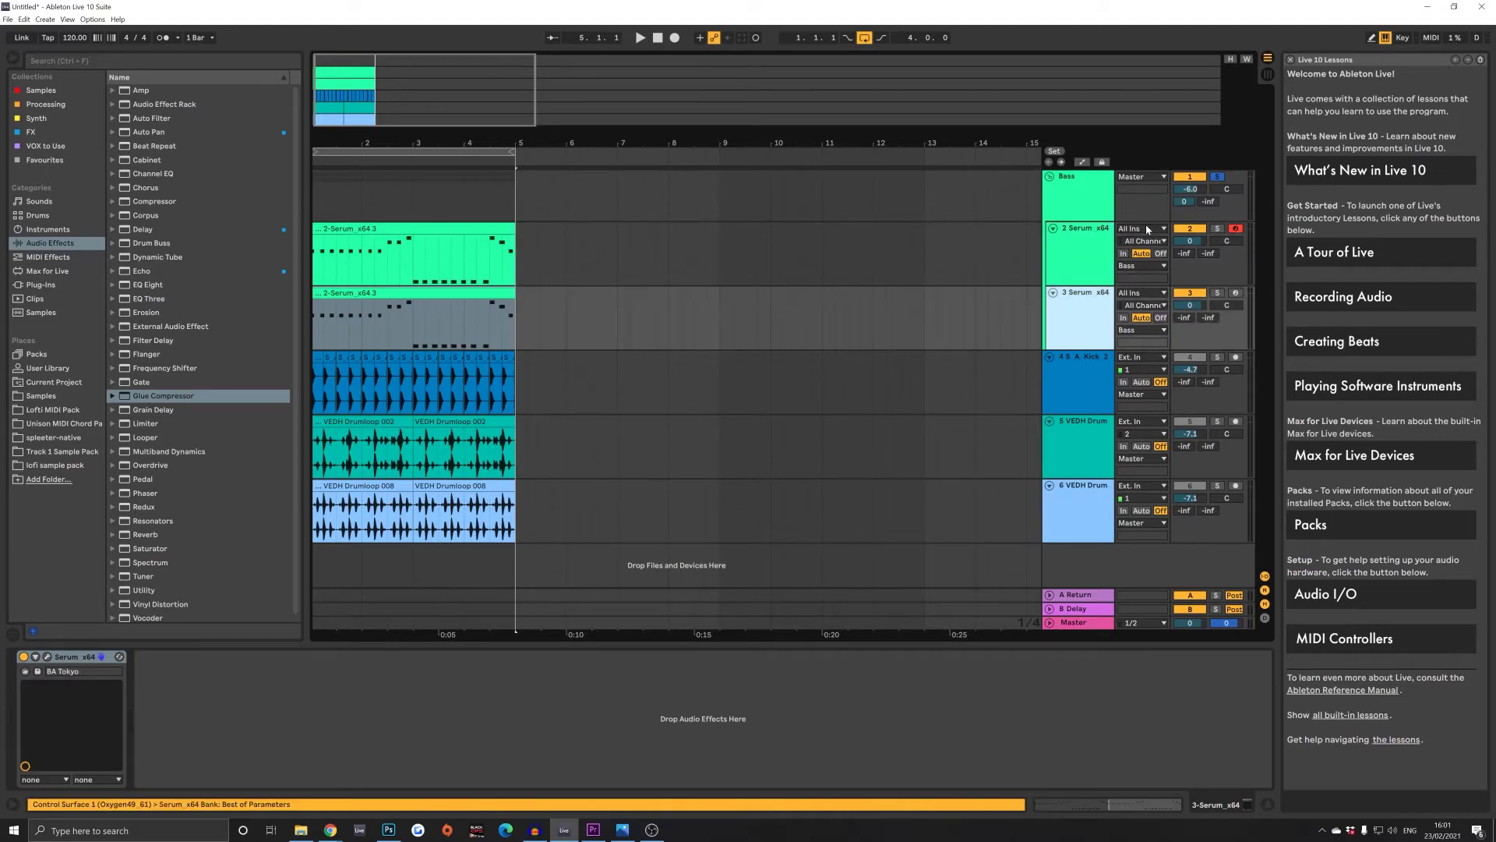
key(Up)
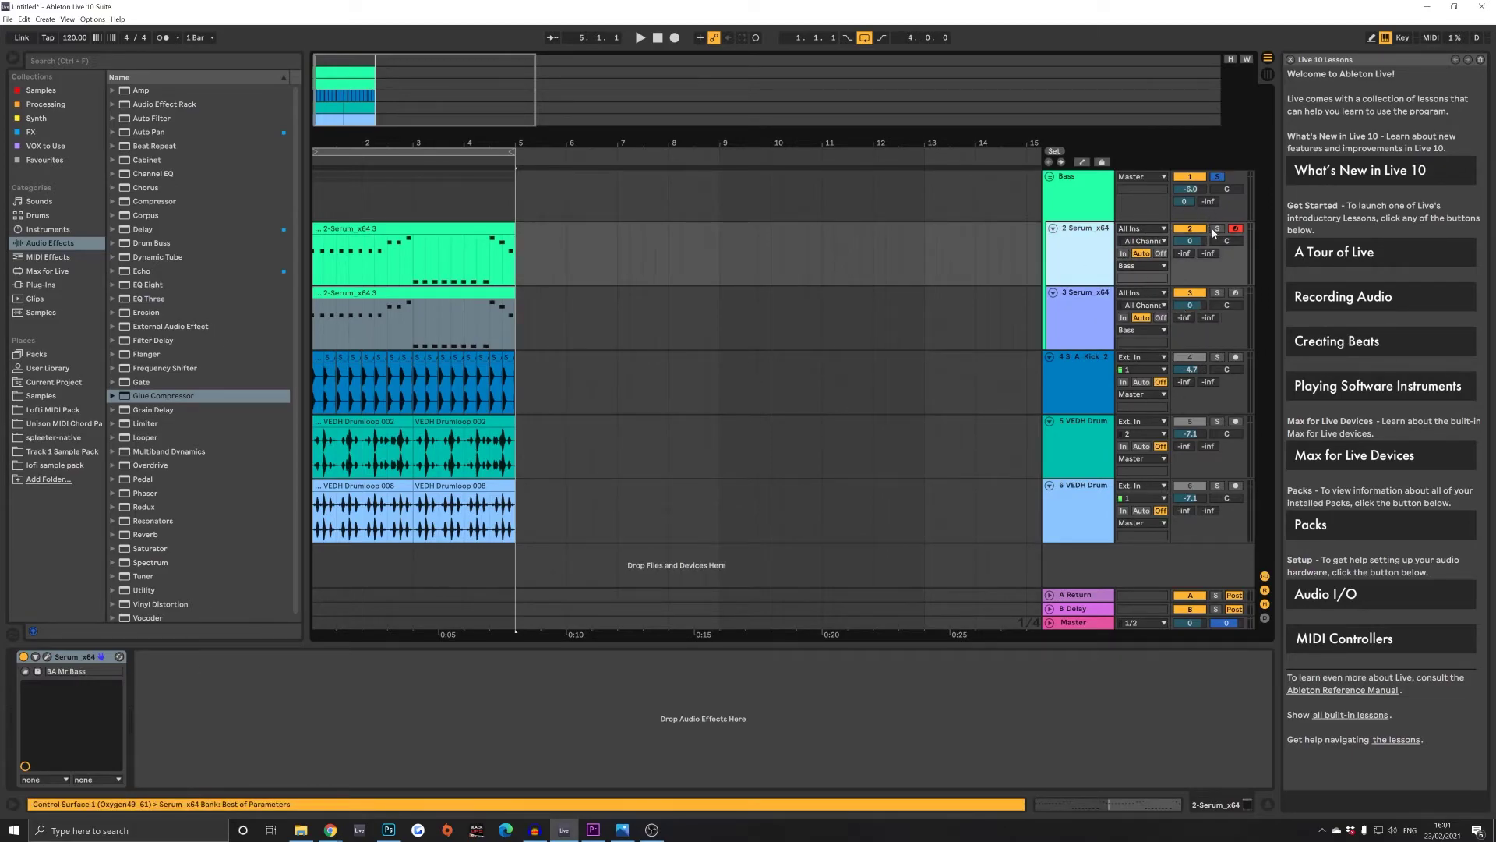
Solo the BA Mr Bass track and audition its clip from the start.
click(363, 231)
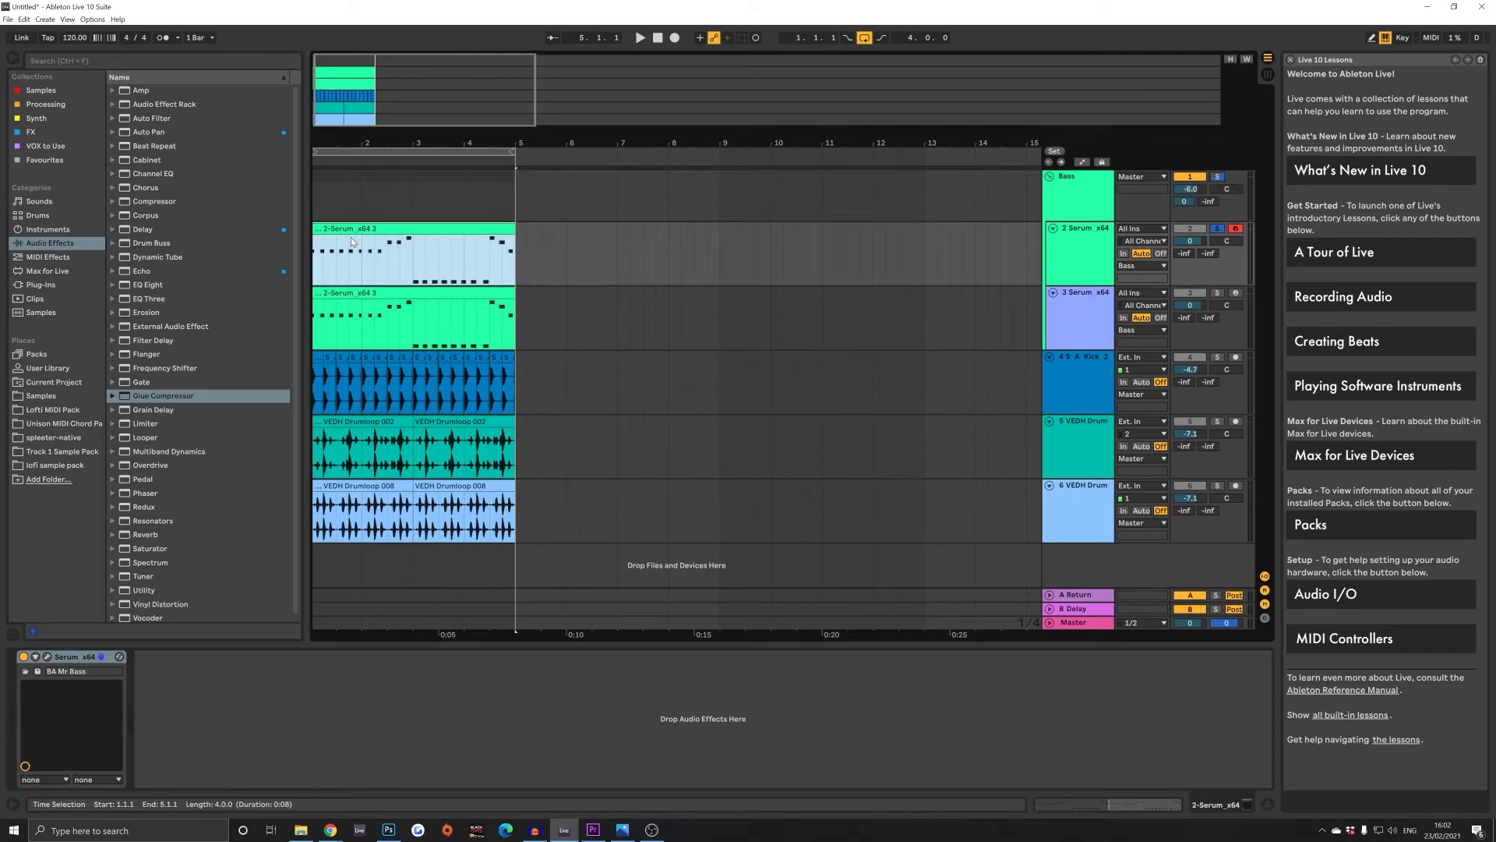
key(space)
key(space)
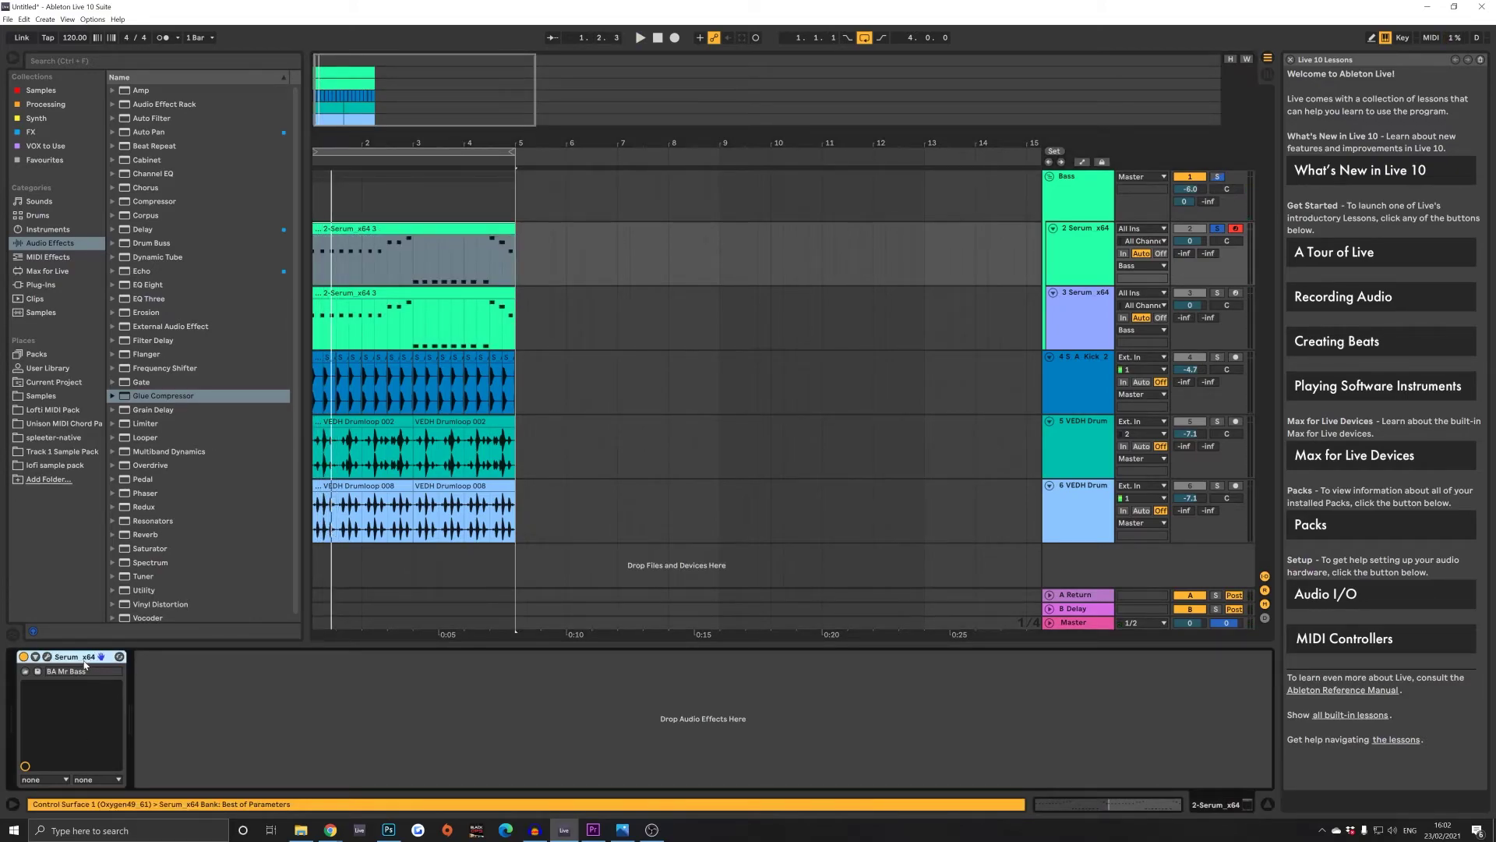
Group the BA Mr Bass Serum into an Instrument Rack, show its chain list and duplicate the chain.
key(ctrl+g)
click(27, 674)
right_click(74, 684)
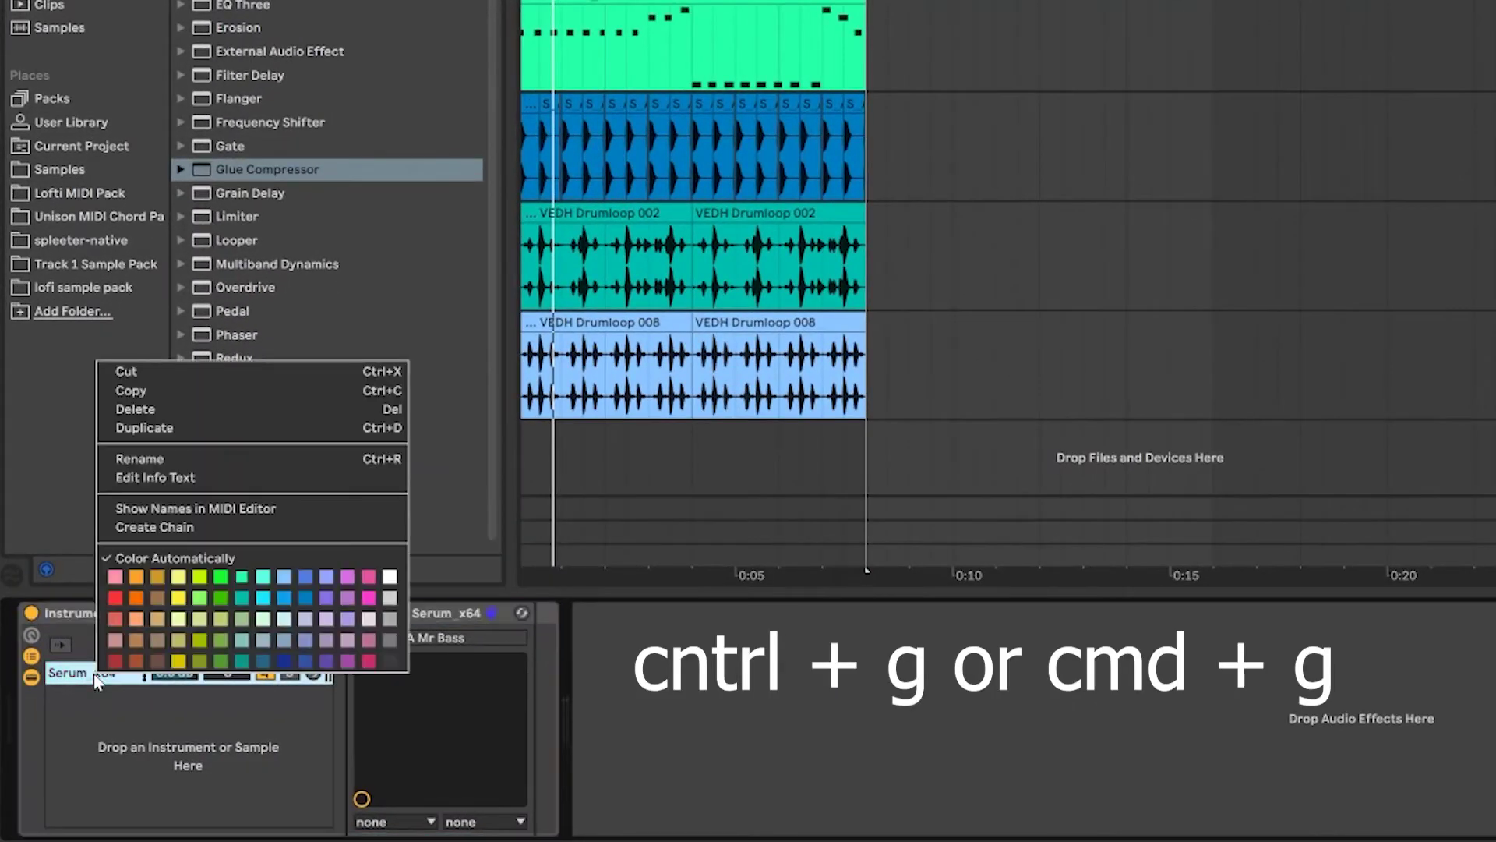
click(121, 502)
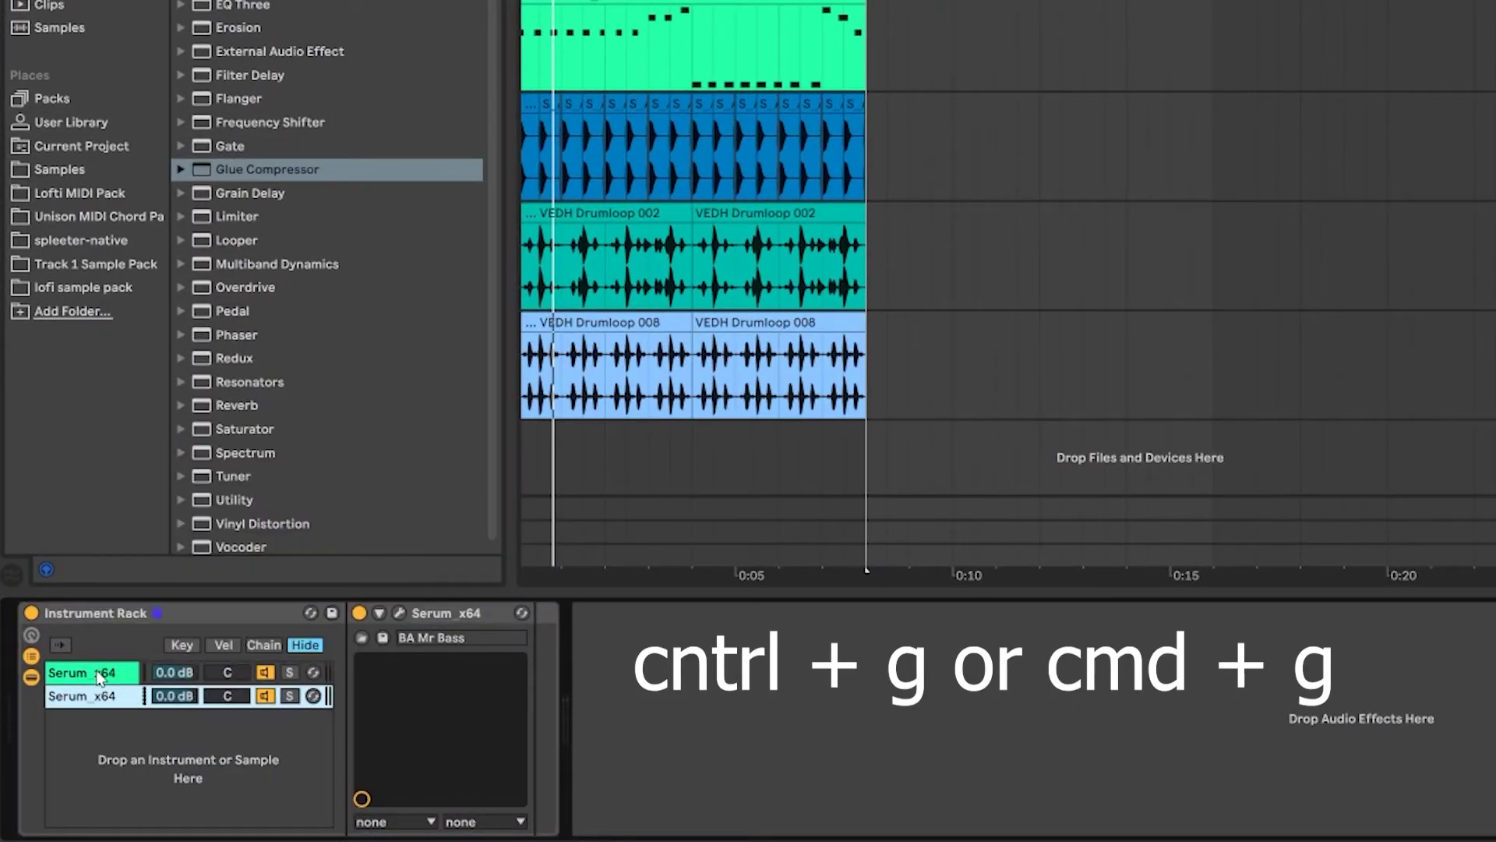
Add the Pitch MIDI effect's +12 preset before Serum on the rack's second chain.
click(72, 42)
click(182, 214)
click(264, 262)
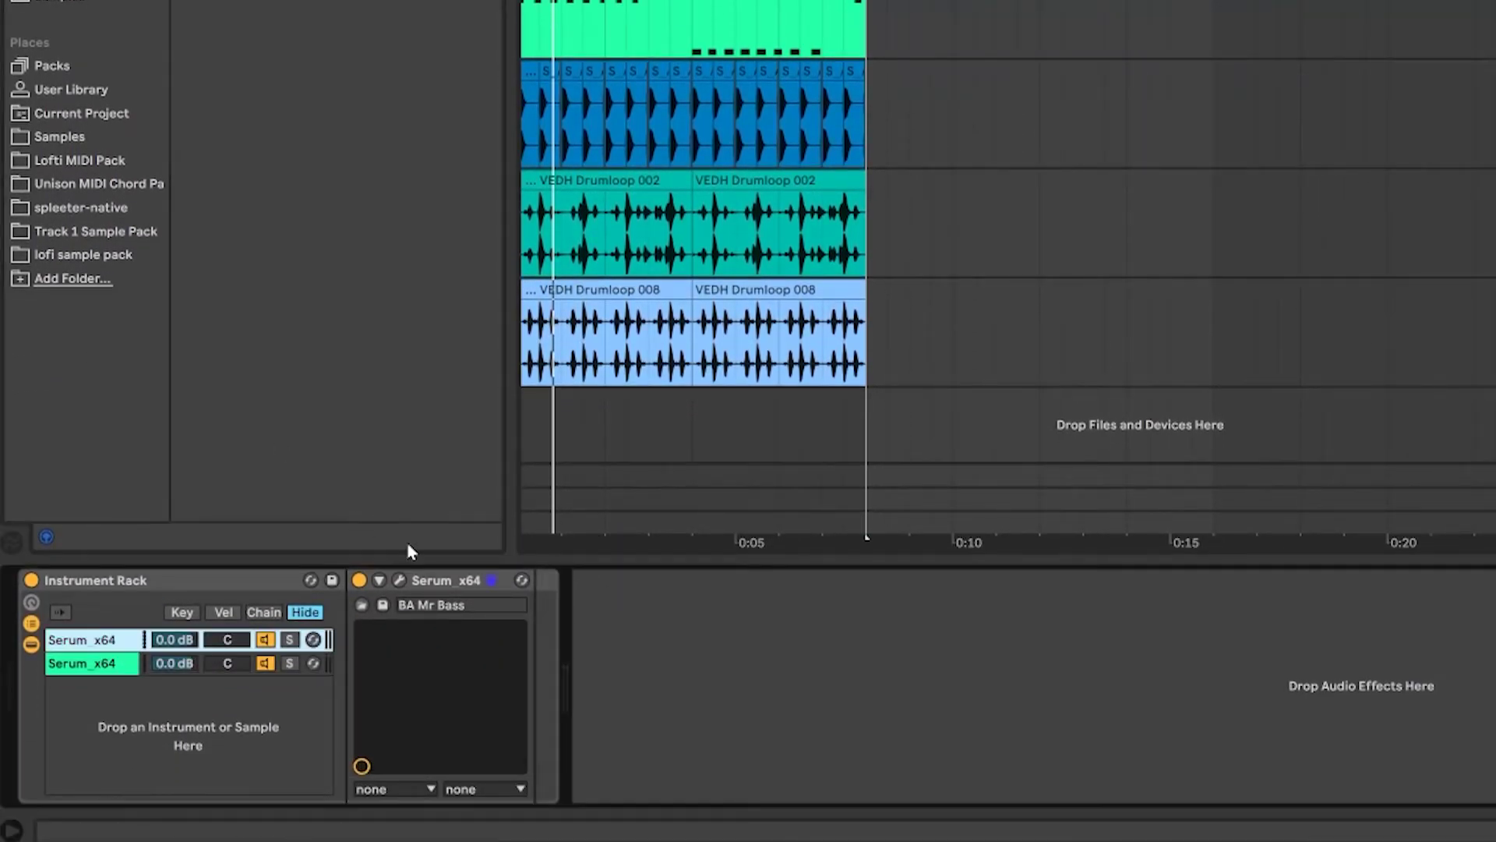
click(109, 669)
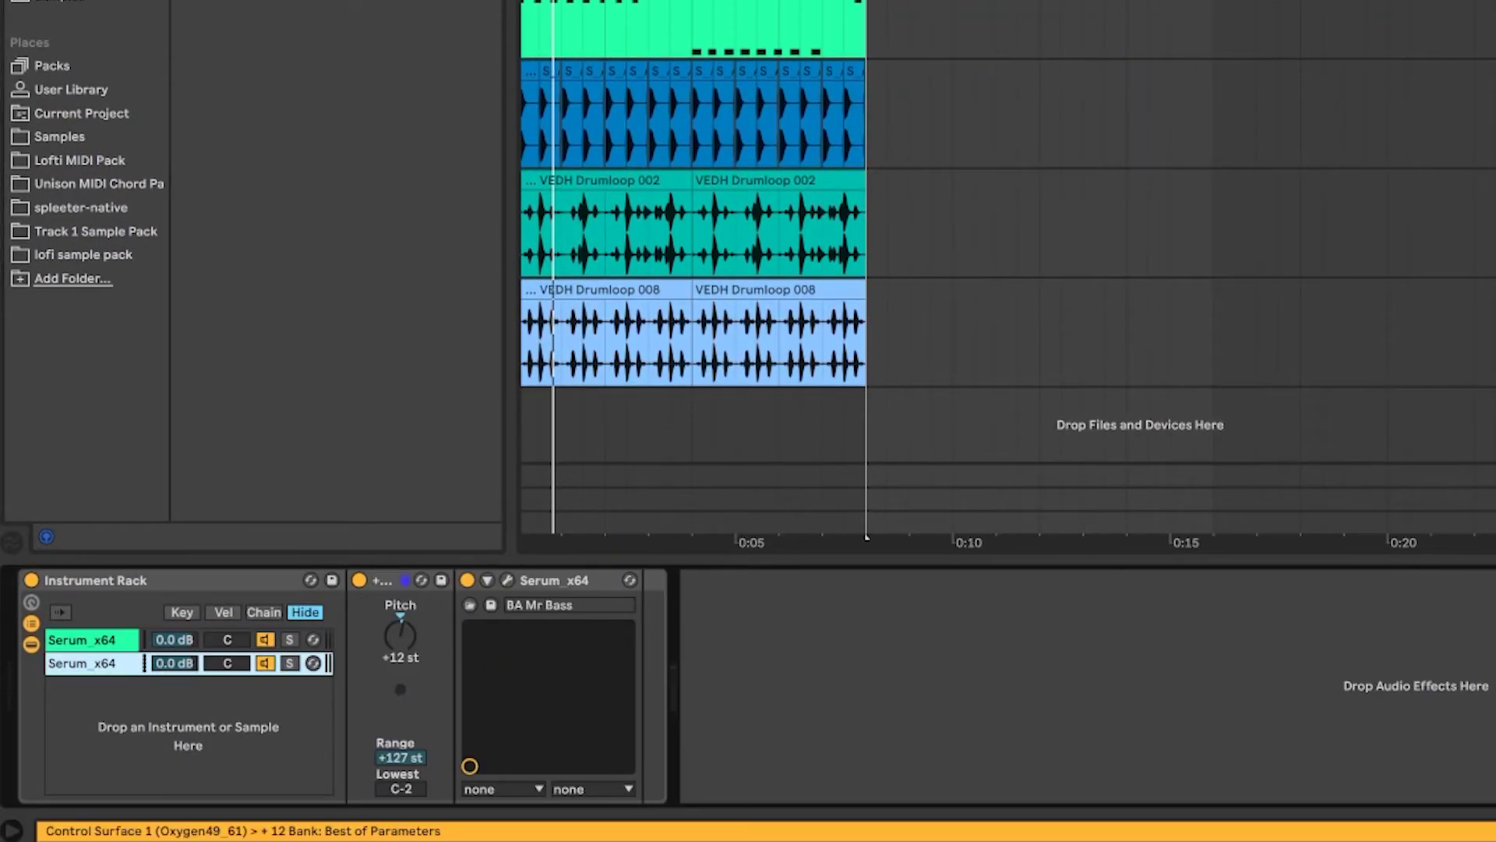
Try adding a MIDI track below BA Tokyo and raising all notes in the BA Tokyo clip by an octave, undoing both.
click(1488, 29)
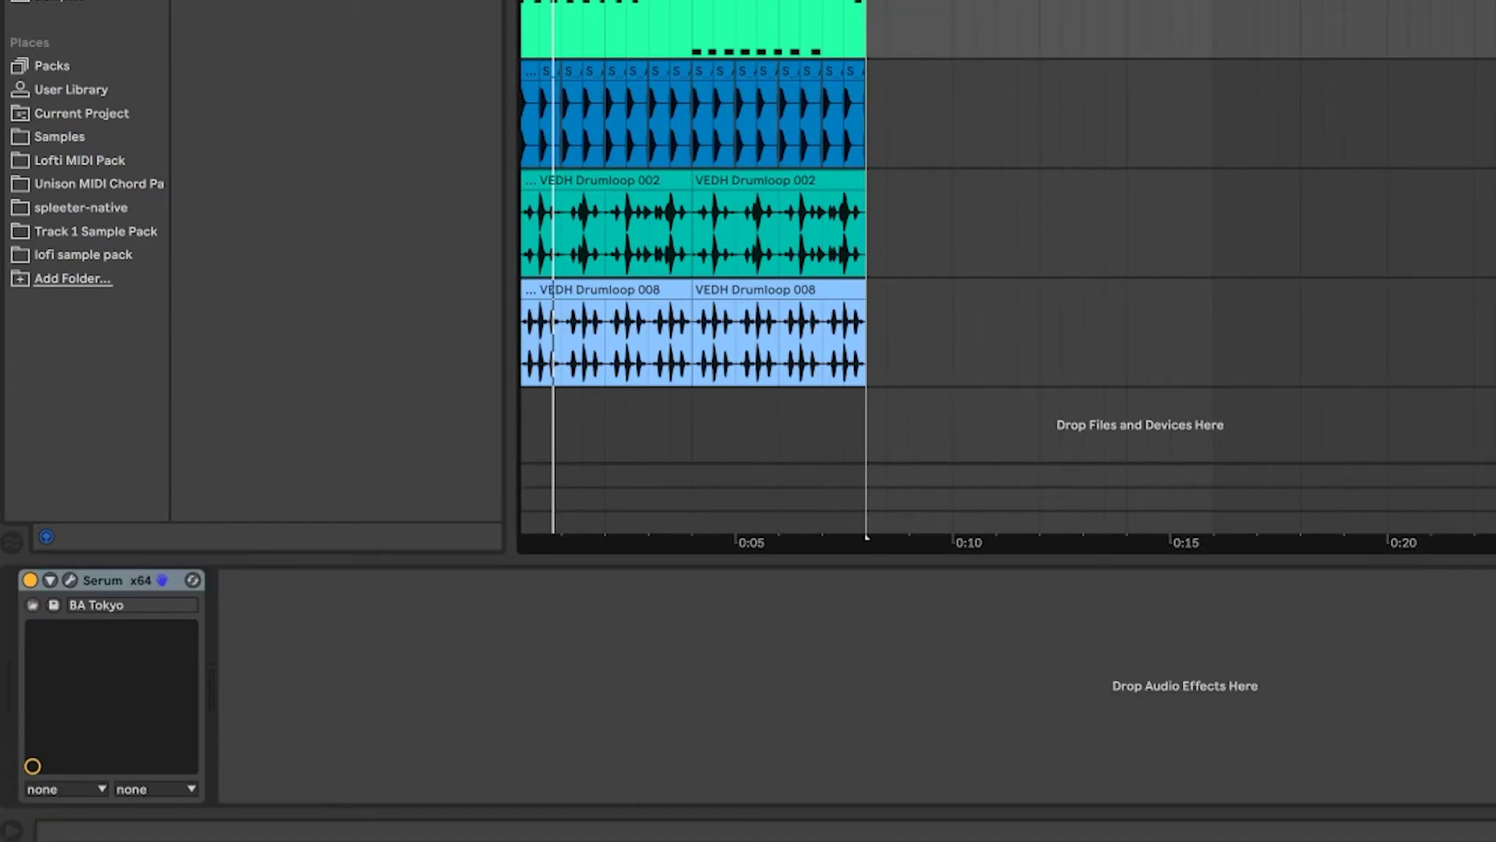
key(ctrl+shift+t)
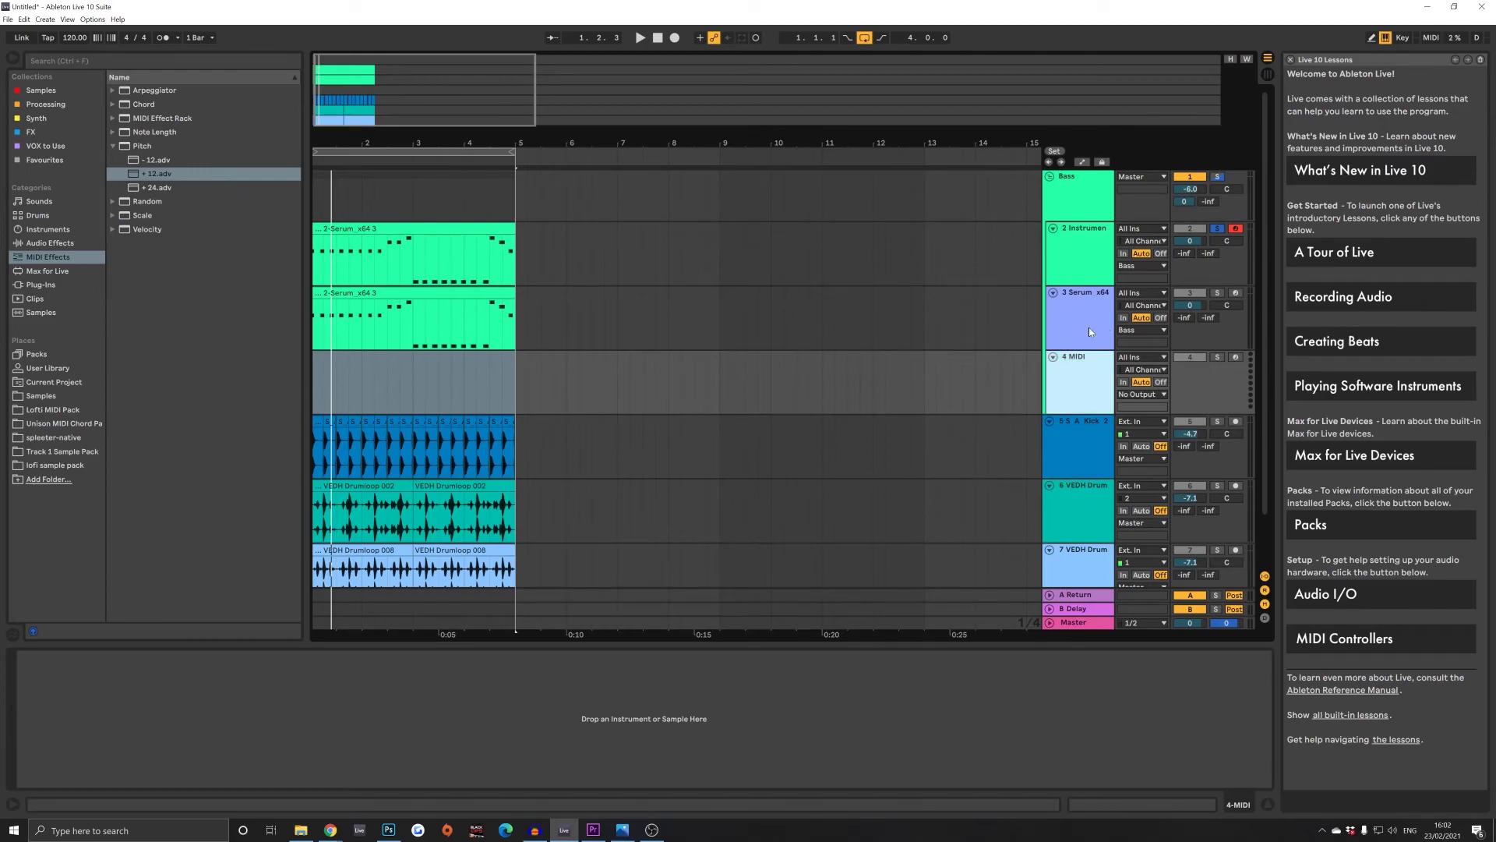
key(ctrl+z)
double_click(374, 316)
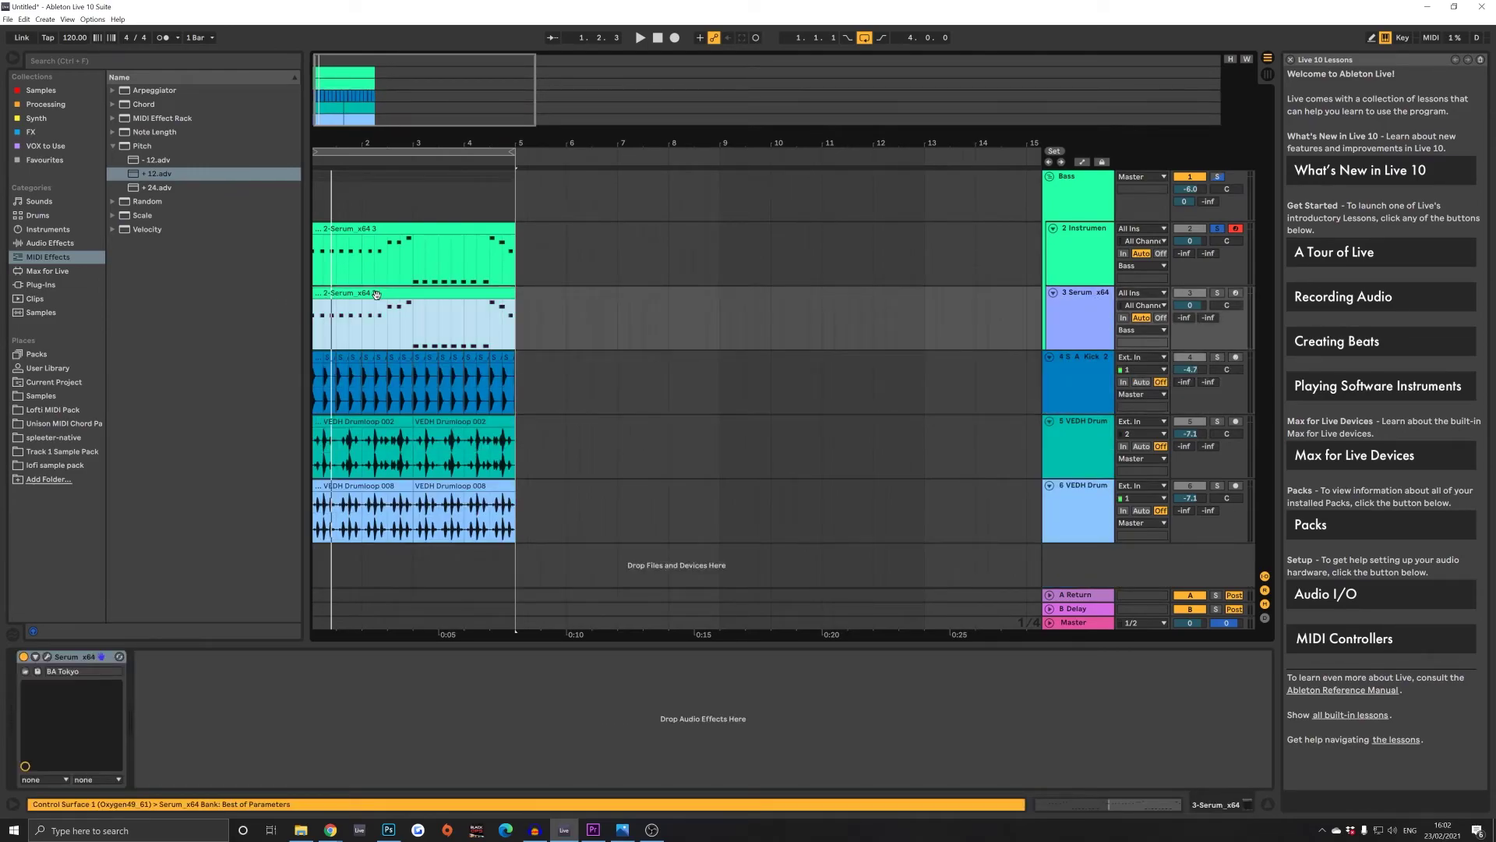
key(ctrl+a)
key(shift+Up)
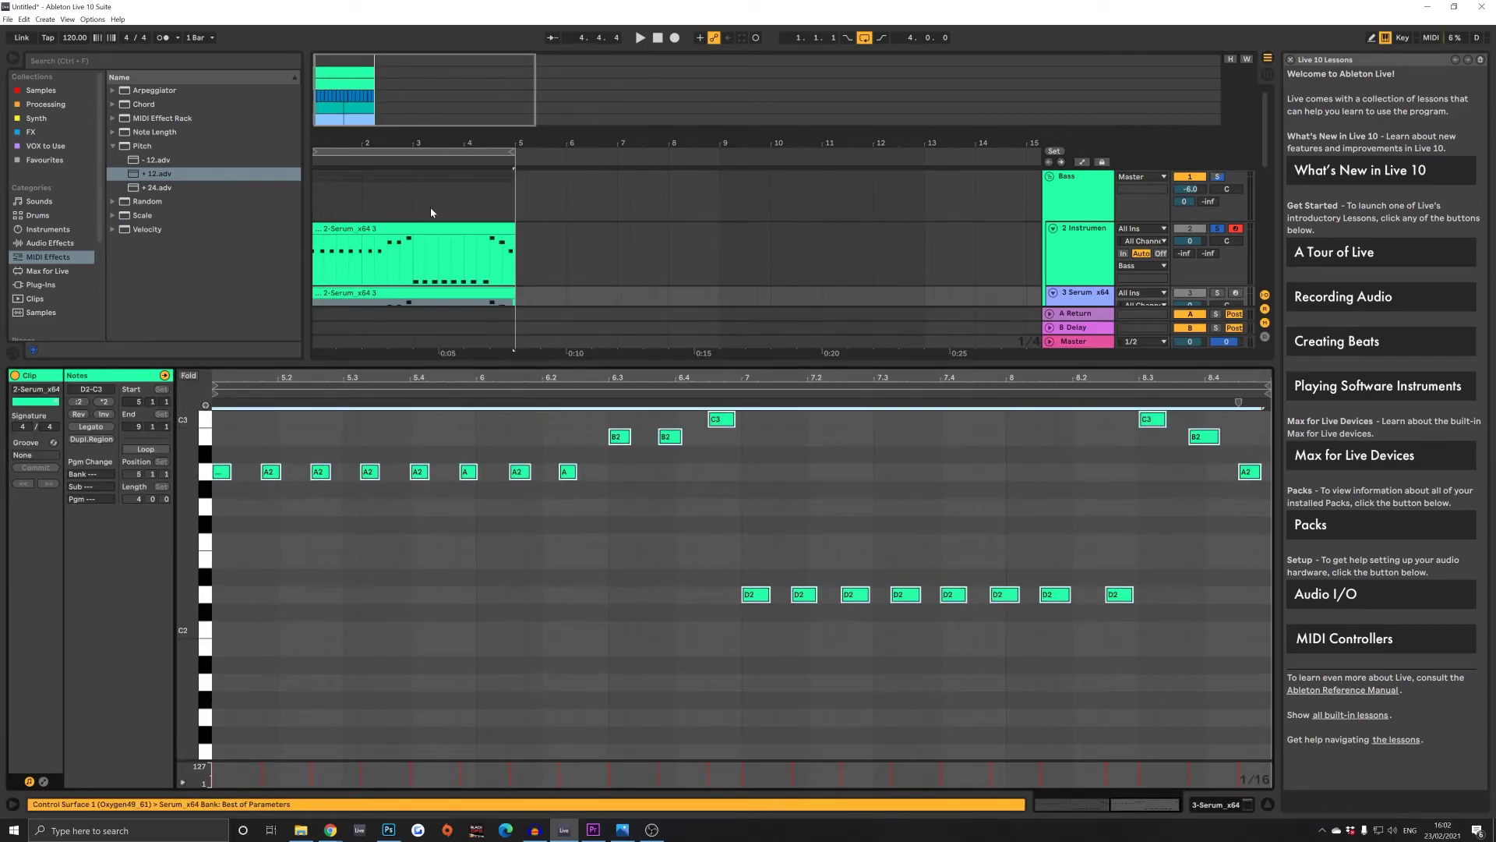
key(ctrl+z)
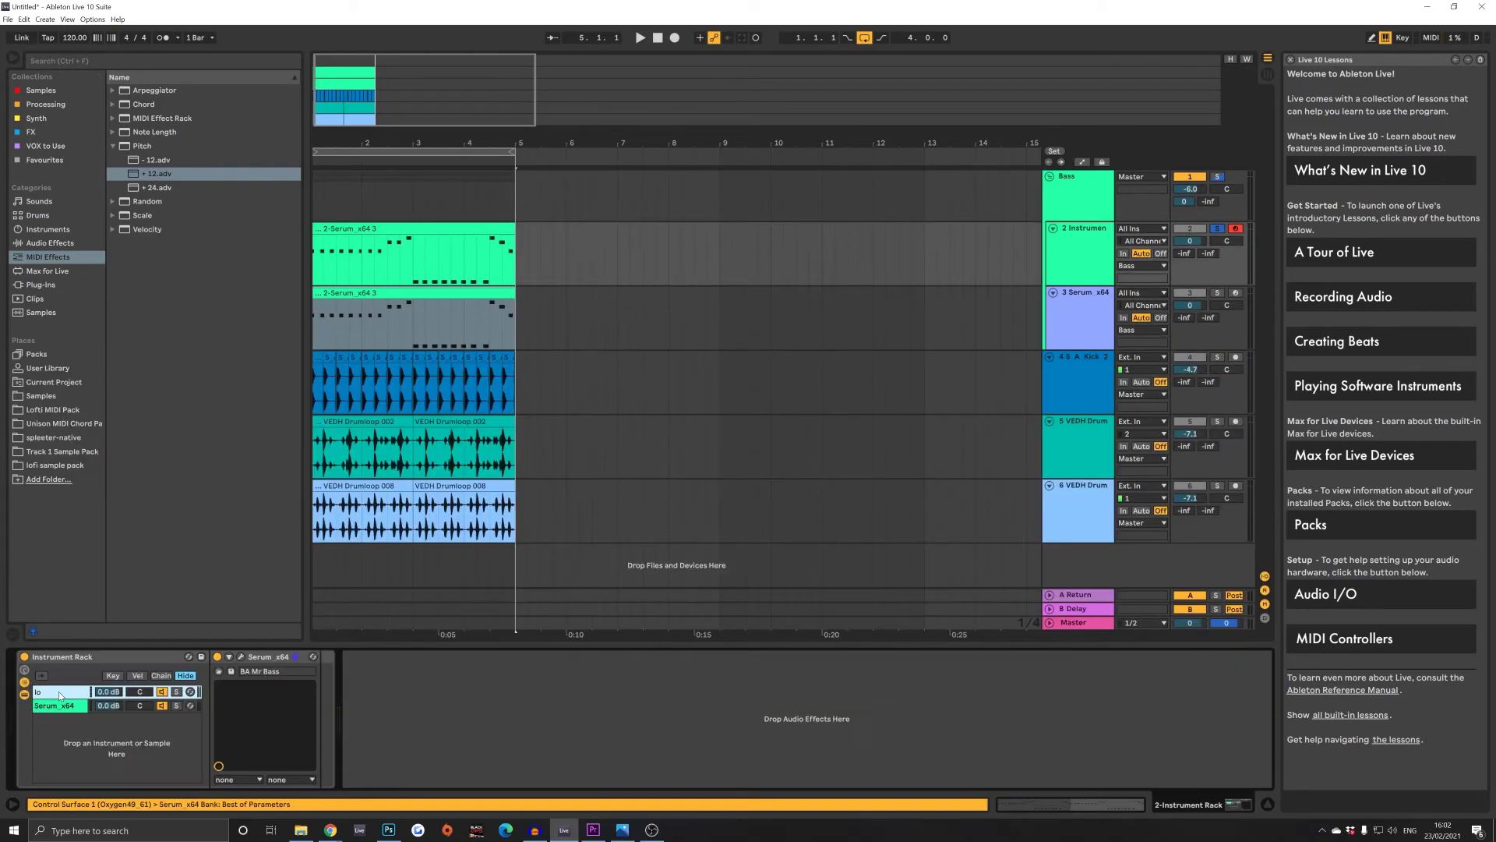
Name the rack chains lo and hi, and add an EQ Eight with a 58.8 Hz low cut after Serum on the hi chain.
key(Tab)
text(hi)
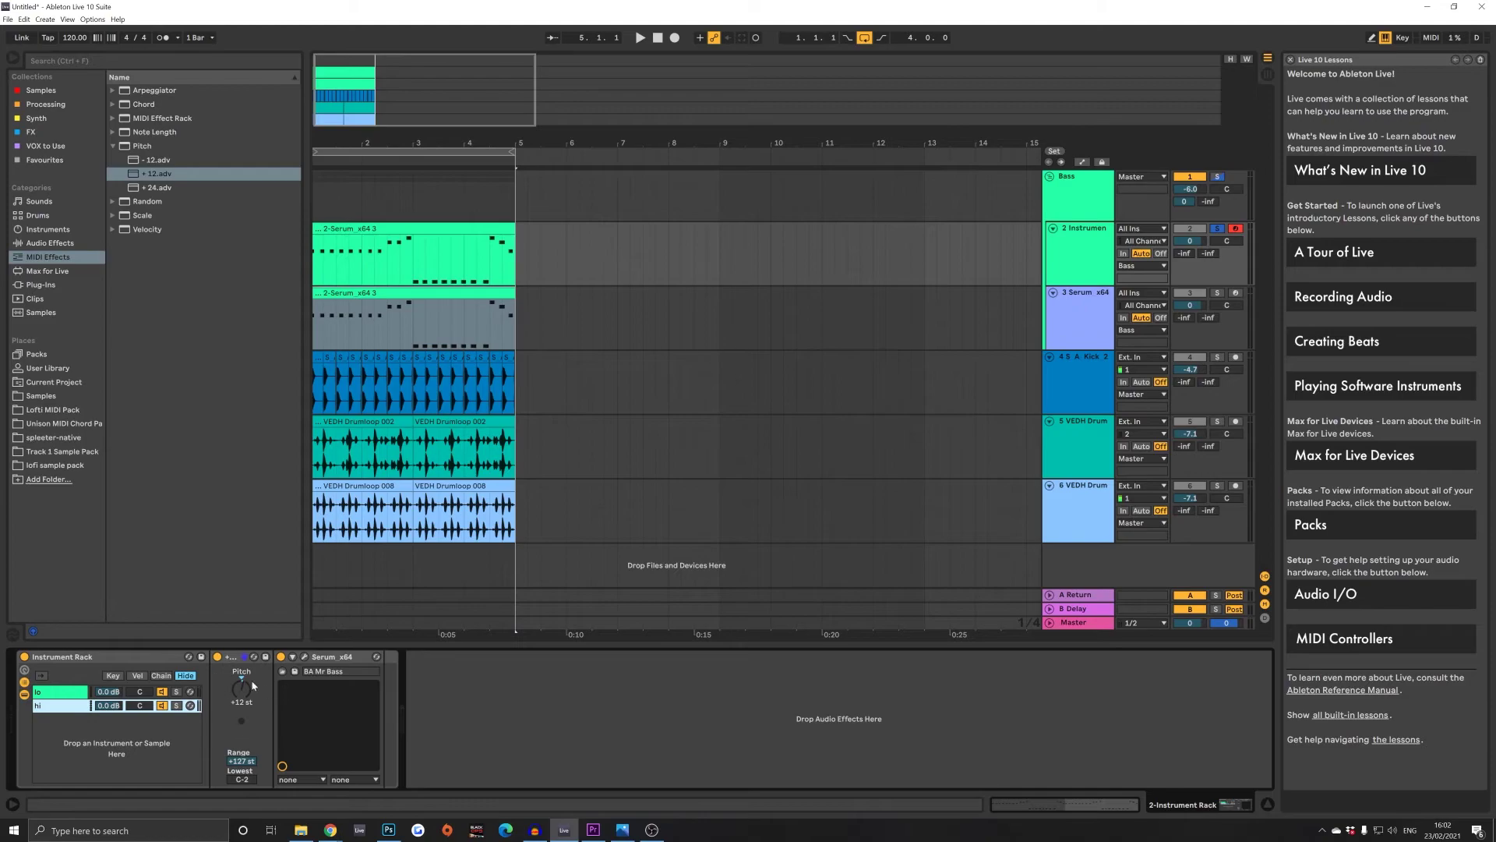
click(50, 242)
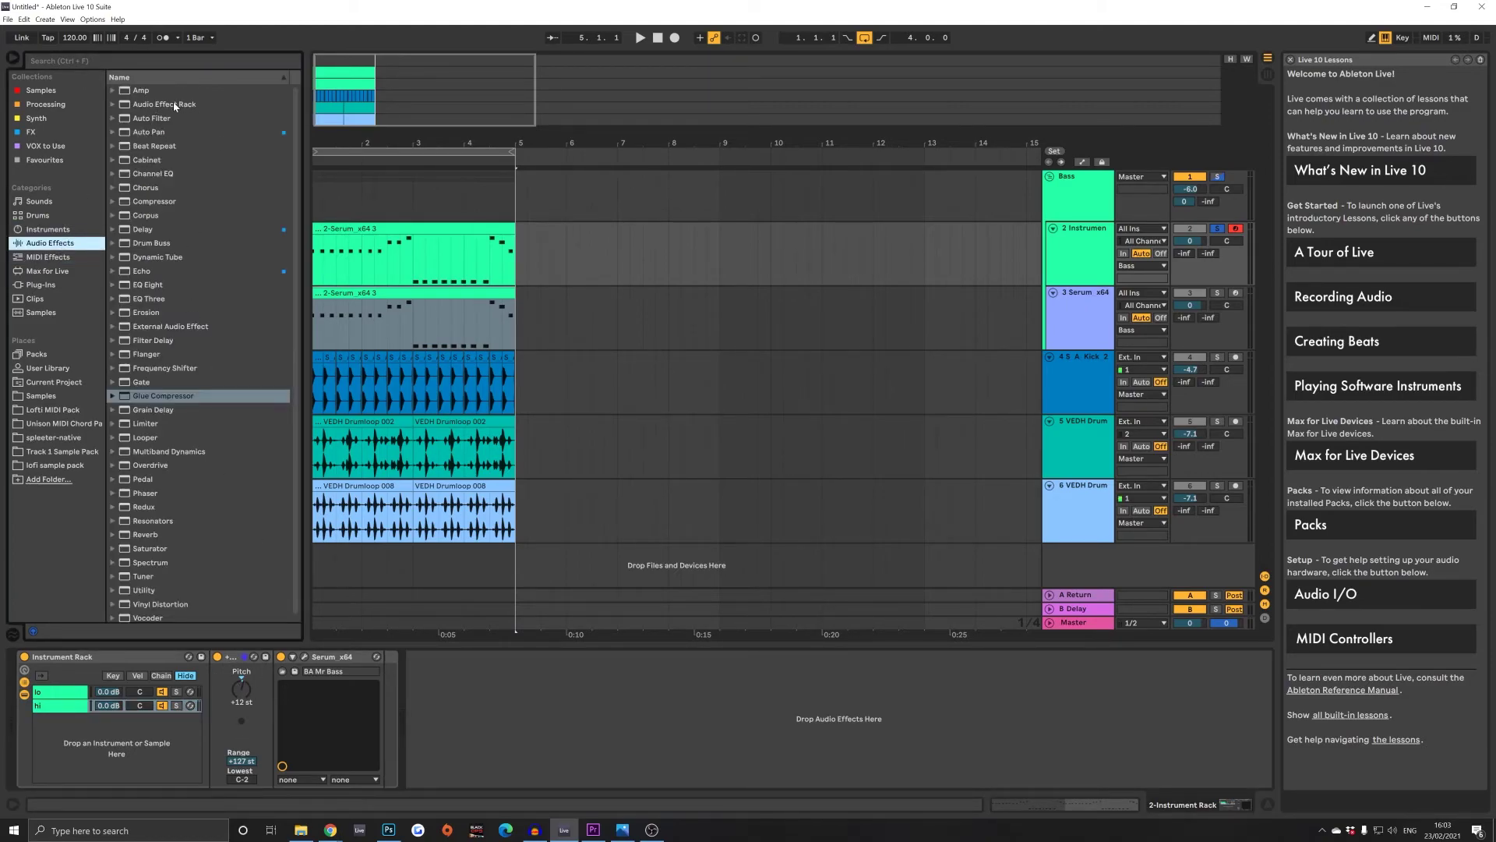
scroll(185, 359, down, 1)
drag(152, 289, 452, 662)
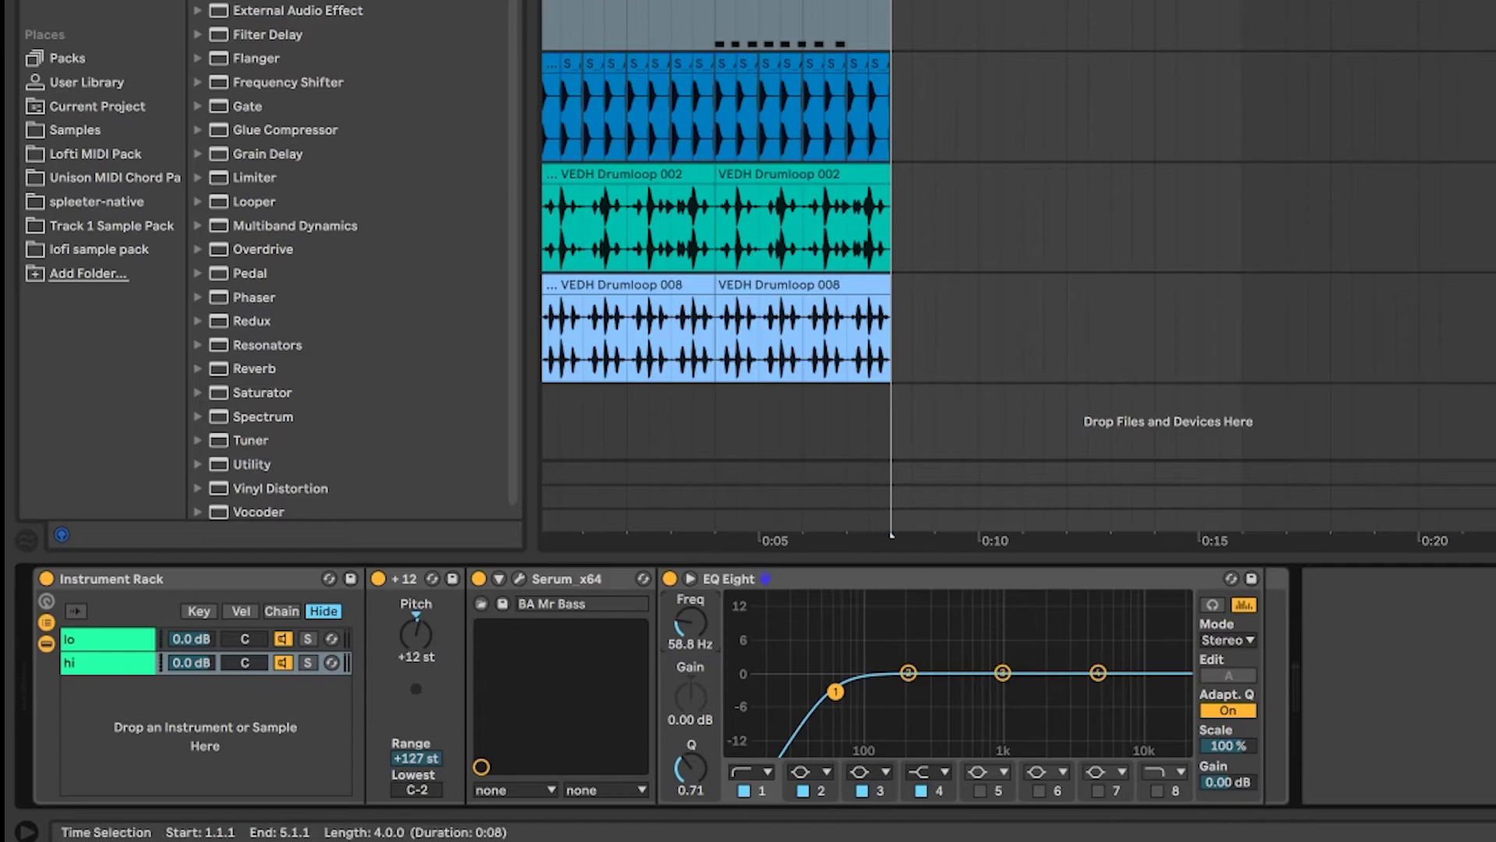
click(70, 663)
click(86, 660)
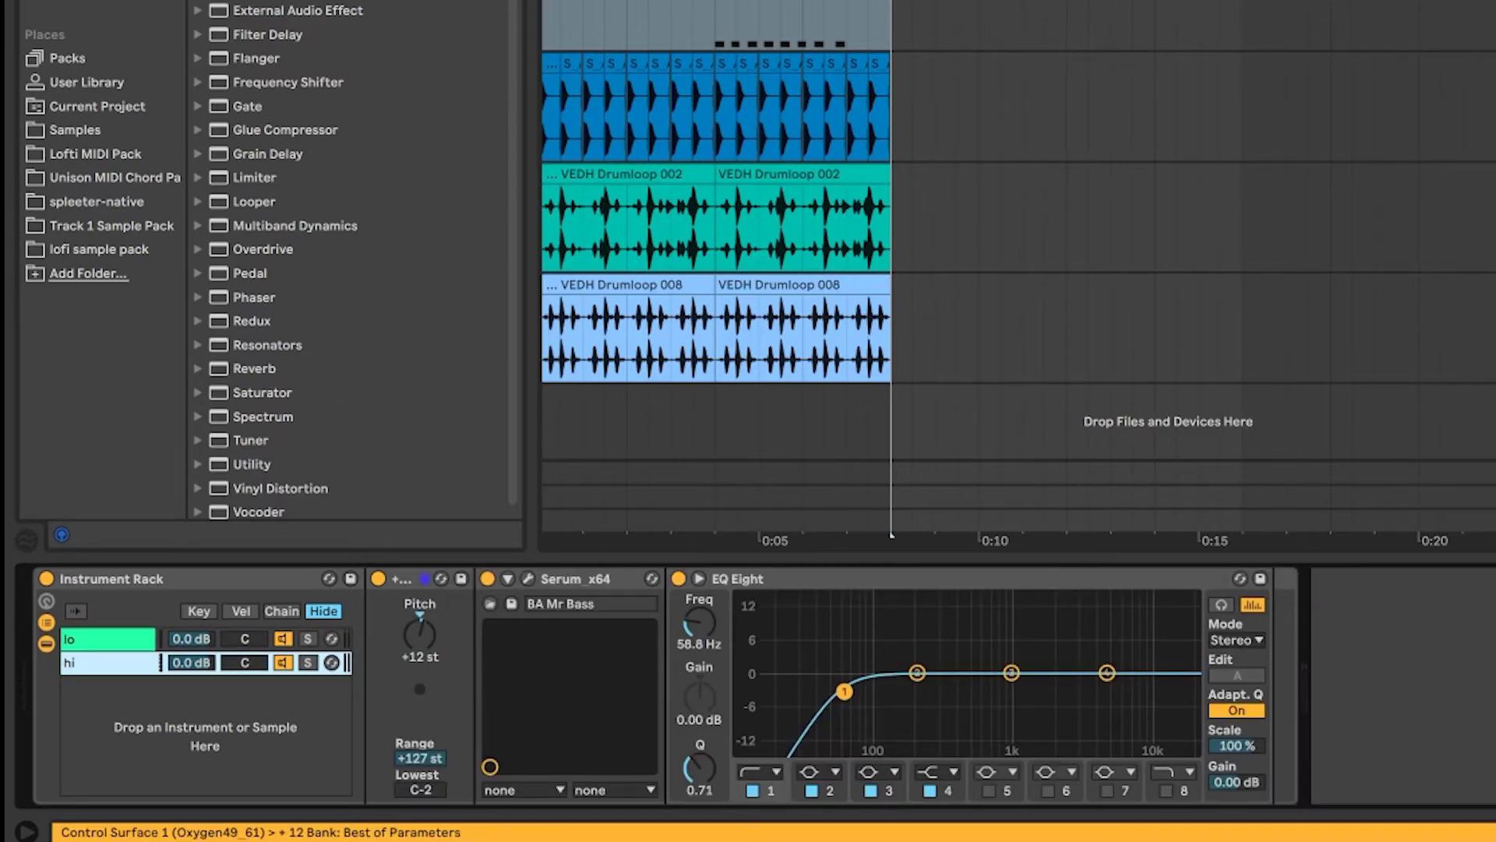
Set the hi chain's pitch to +24 st and compare playback with the hi chain on and off.
click(717, 16)
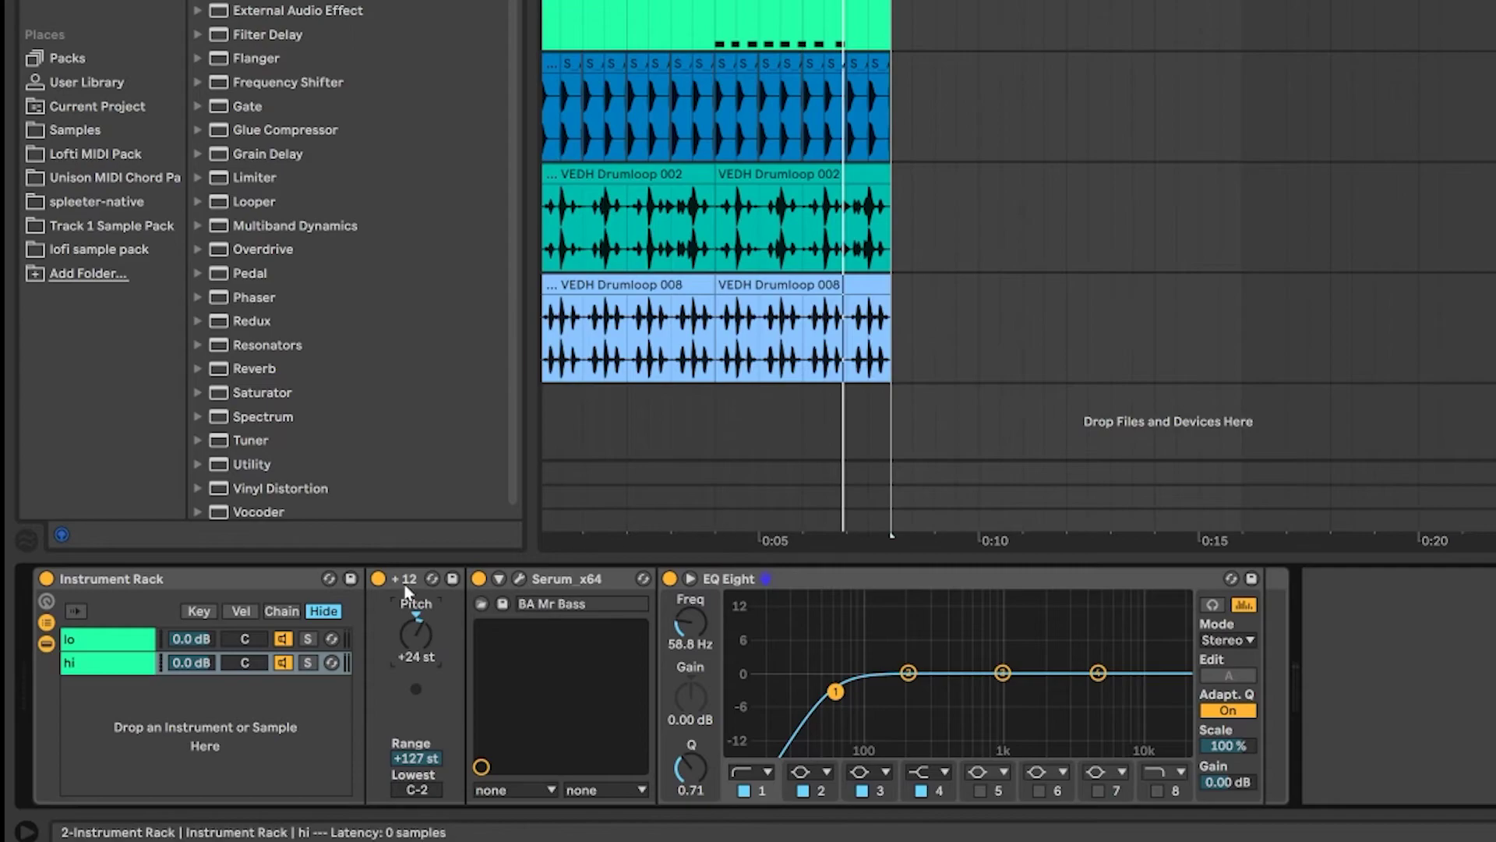
click(123, 639)
click(125, 664)
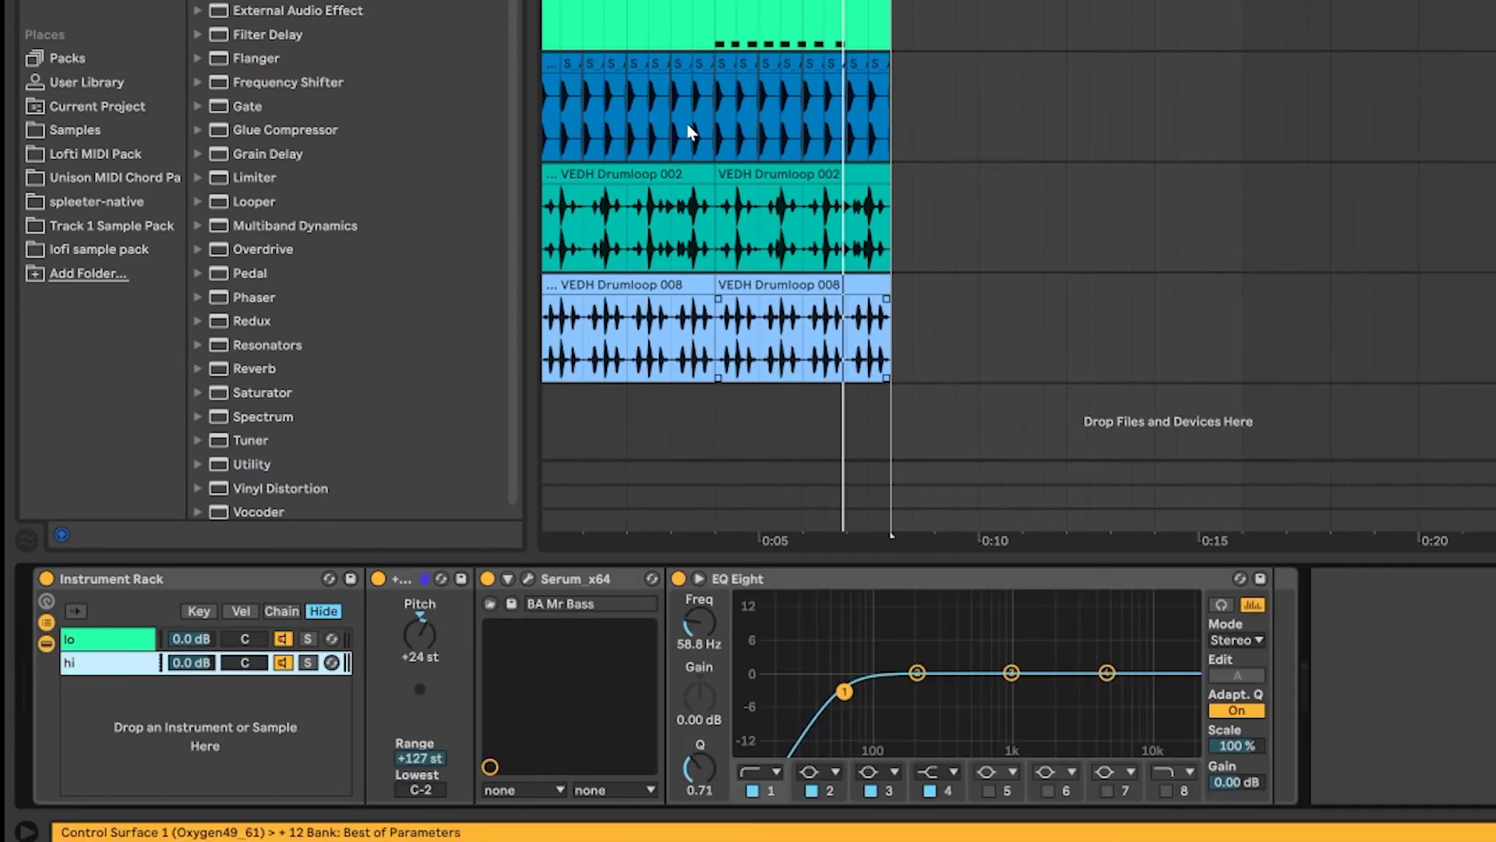
key(space)
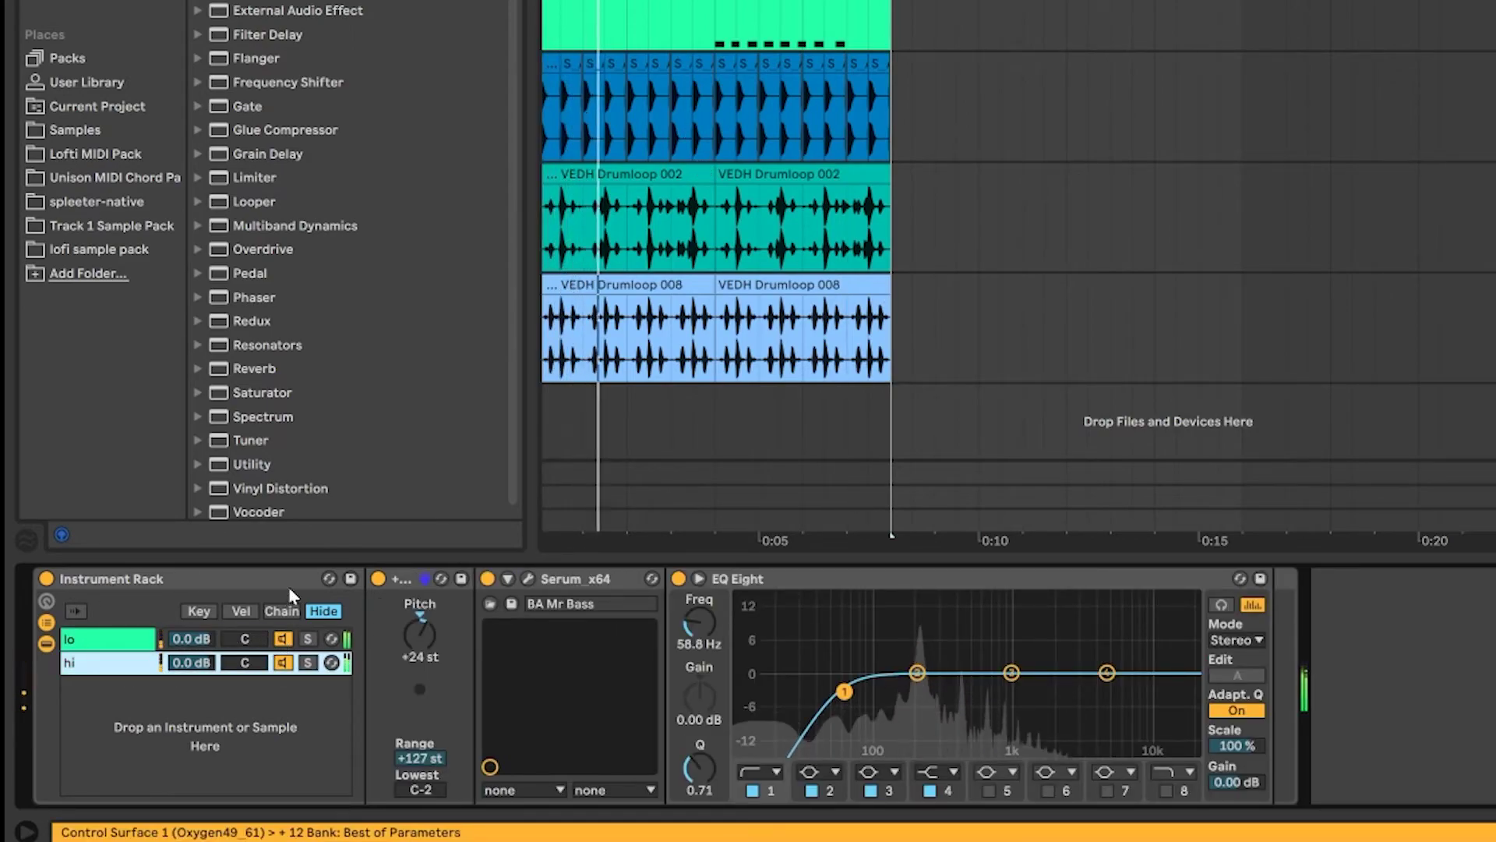
click(285, 662)
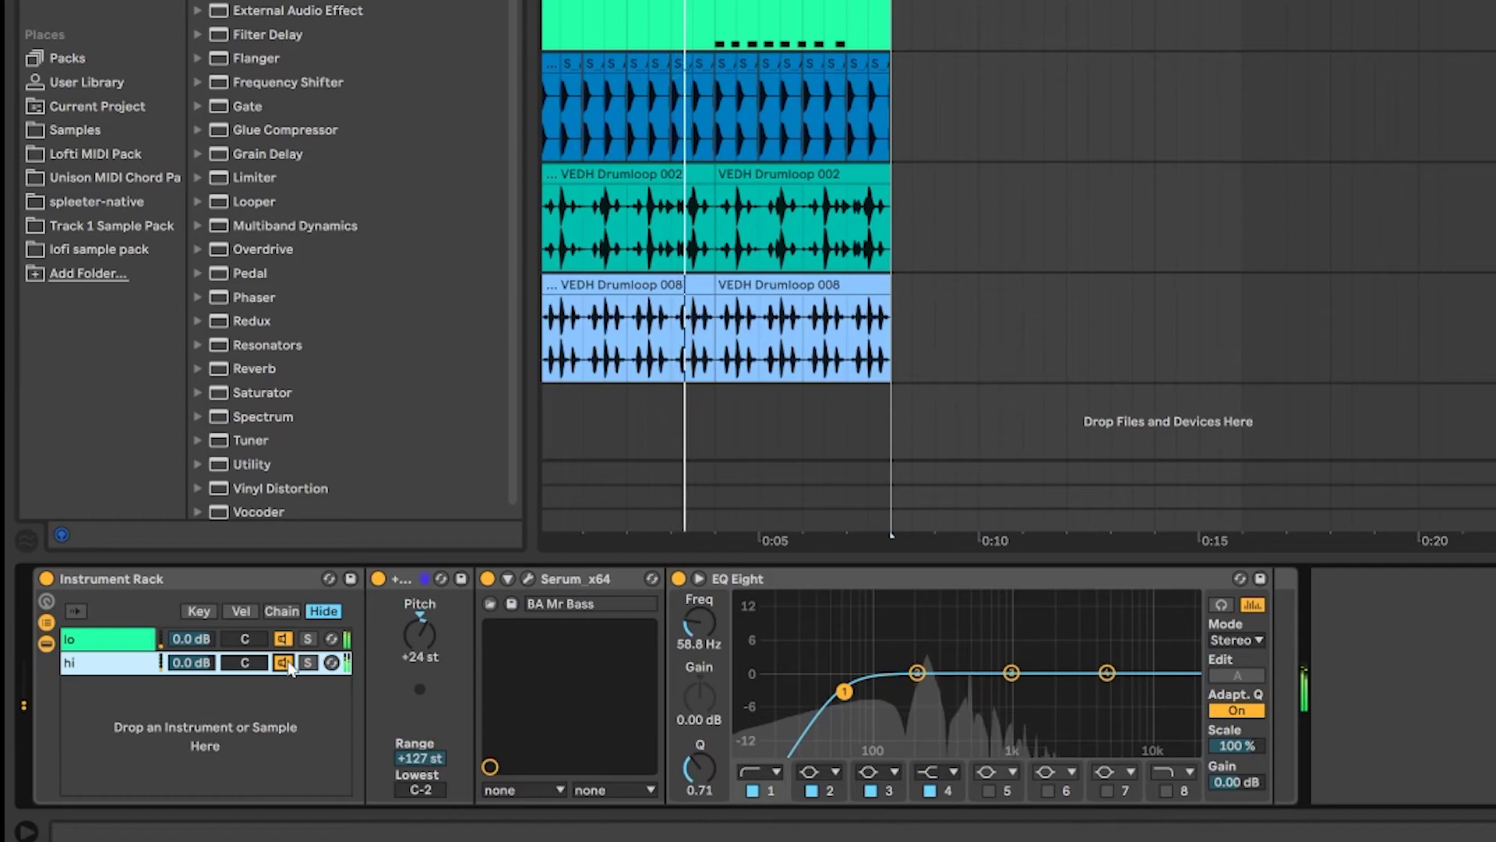
key(space)
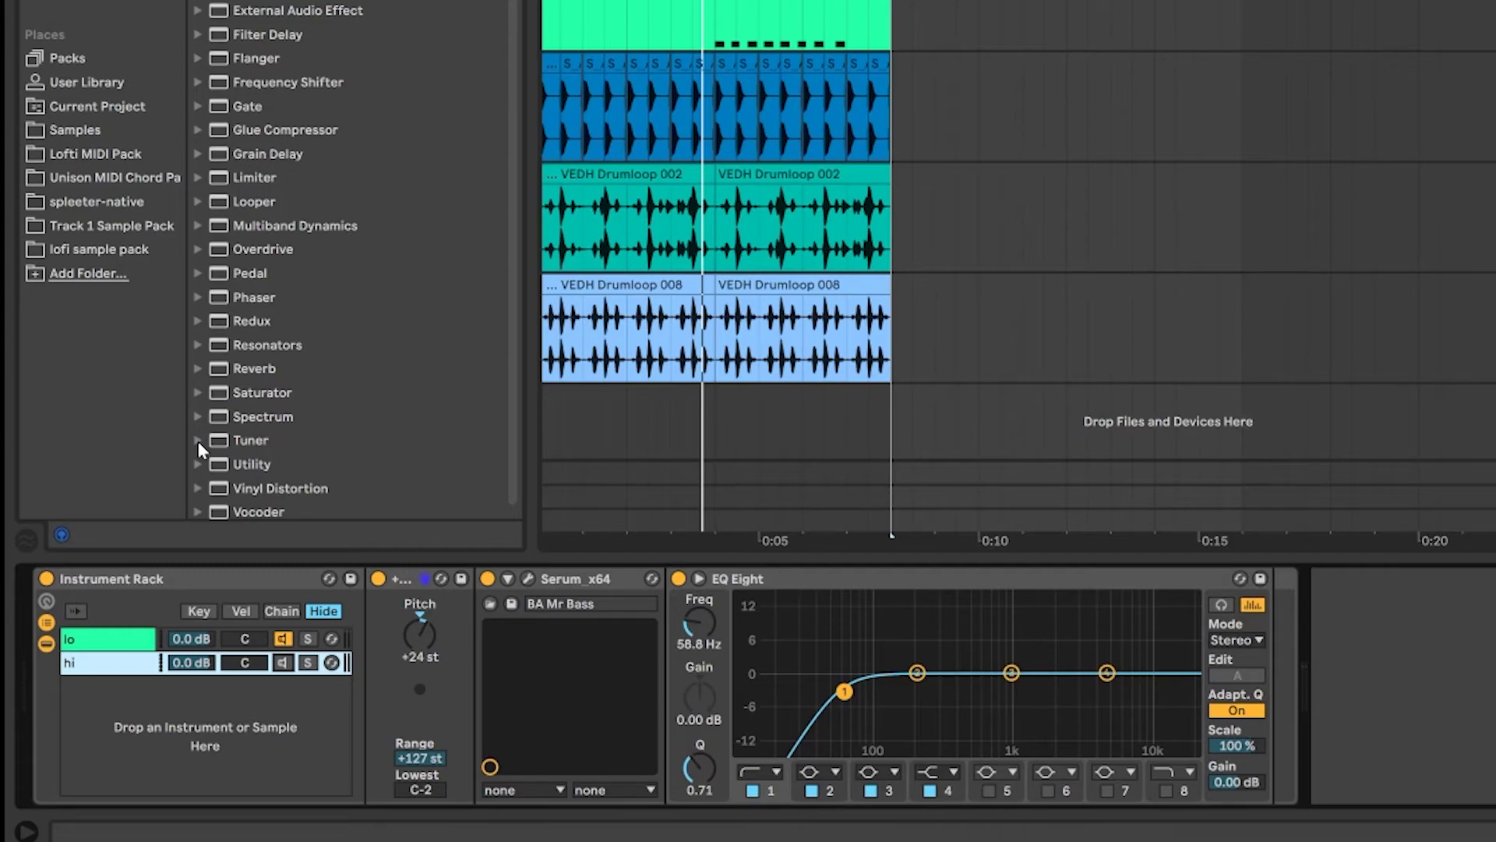
Lower the hi chain's volume to -11.0 dB and compare playback with the chain muted and unmuted.
drag(208, 663, 209, 732)
drag(209, 664, 192, 631)
key(space)
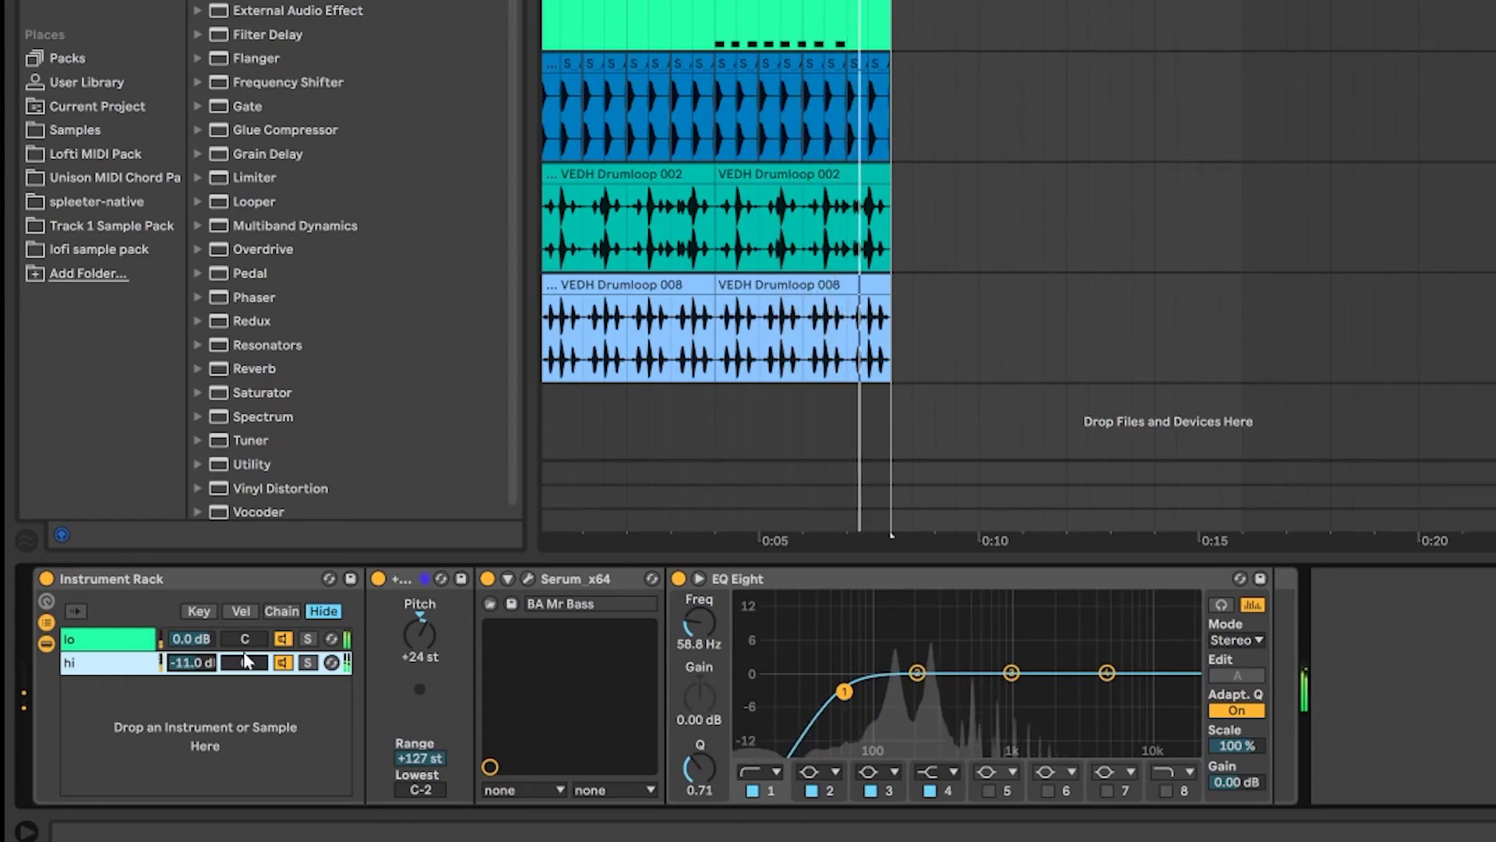
click(282, 661)
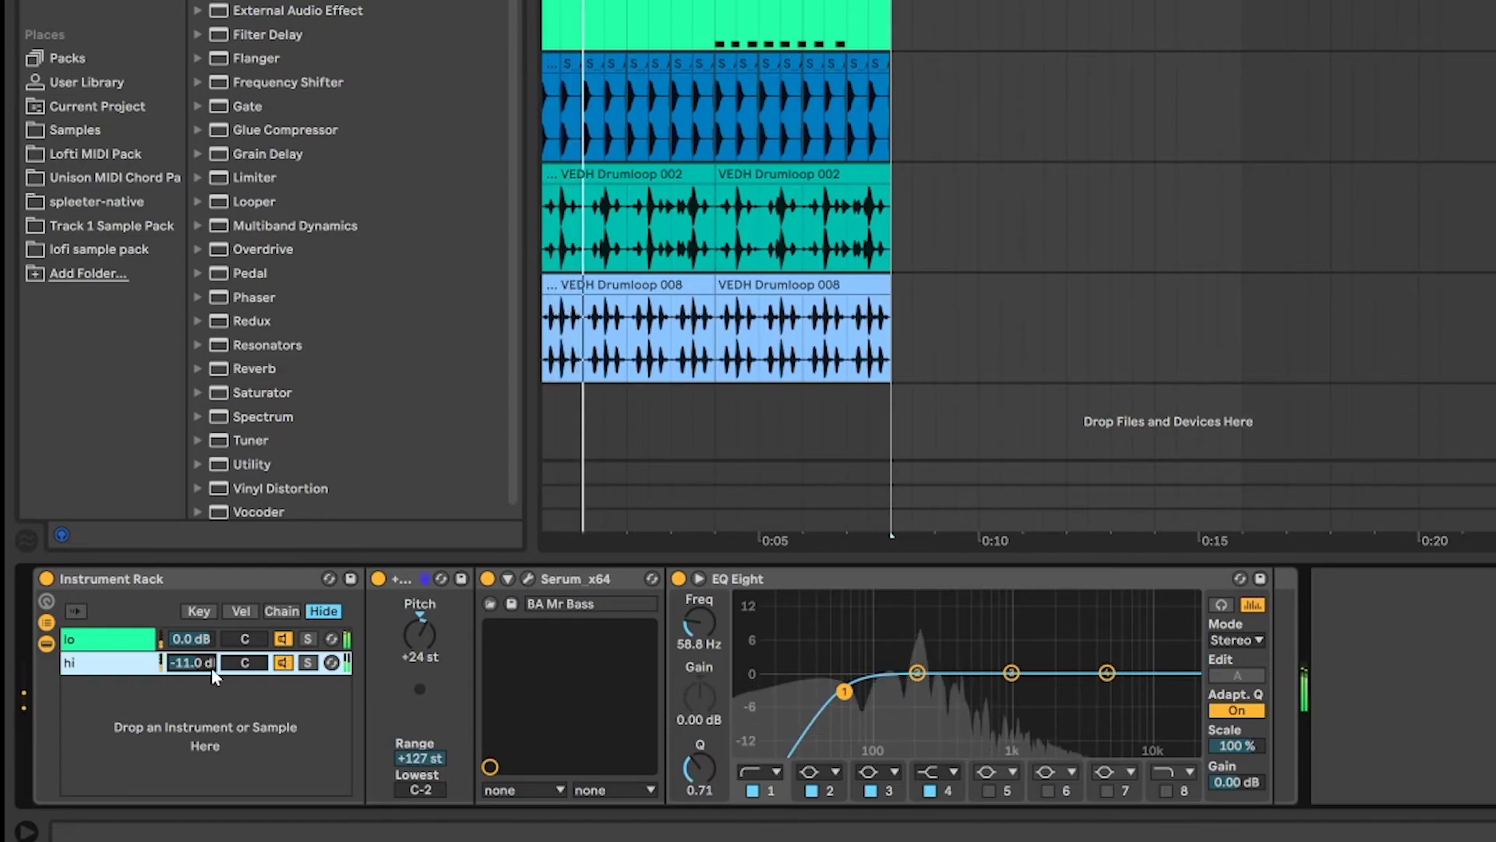
click(287, 663)
click(285, 663)
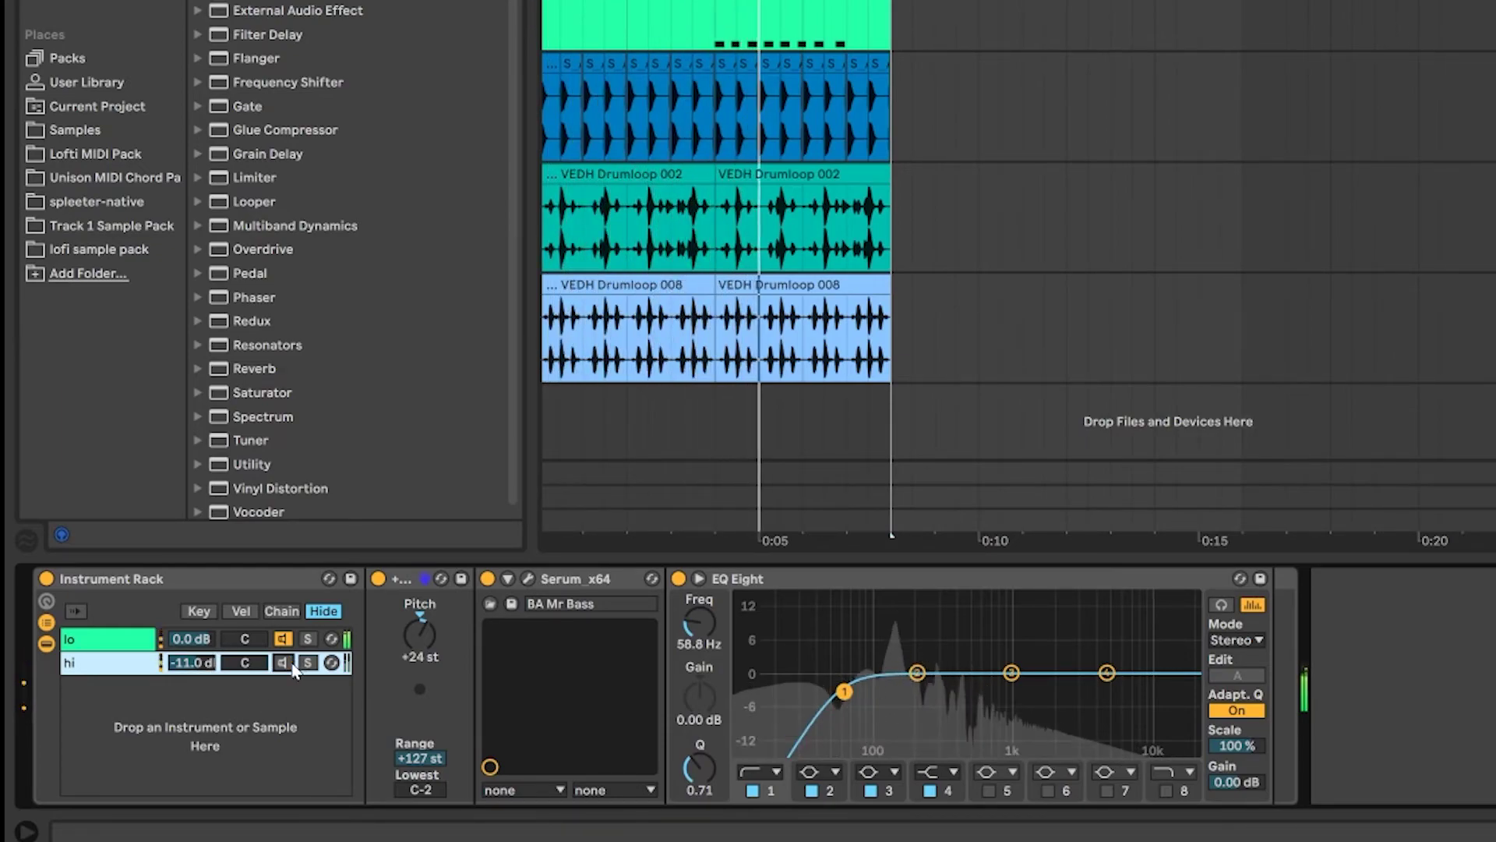
key(space)
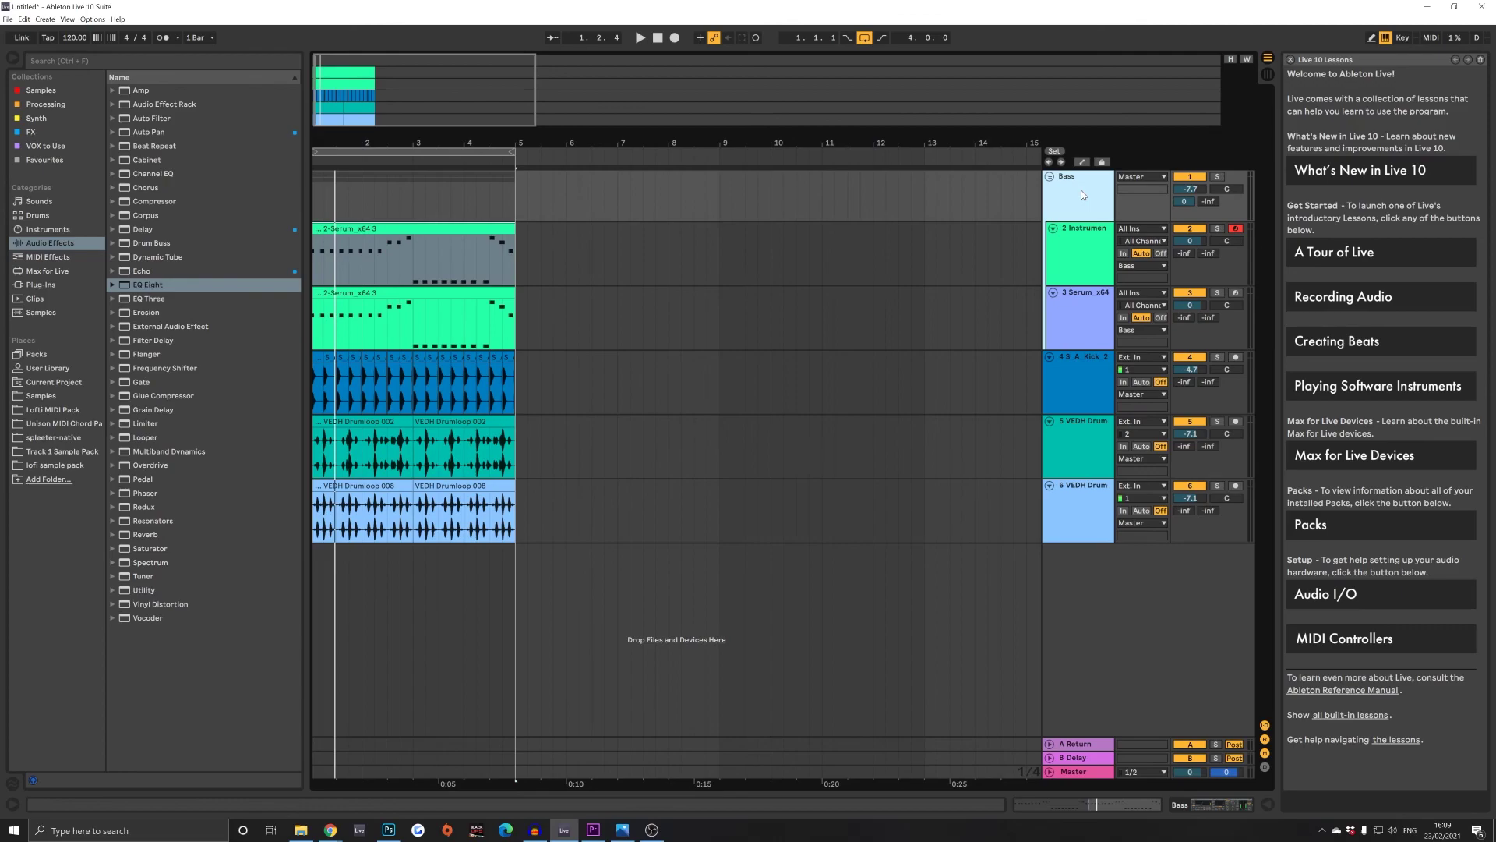
Review the two layered bass tracks and return to the Bass group.
click(1082, 231)
click(1079, 301)
click(1079, 185)
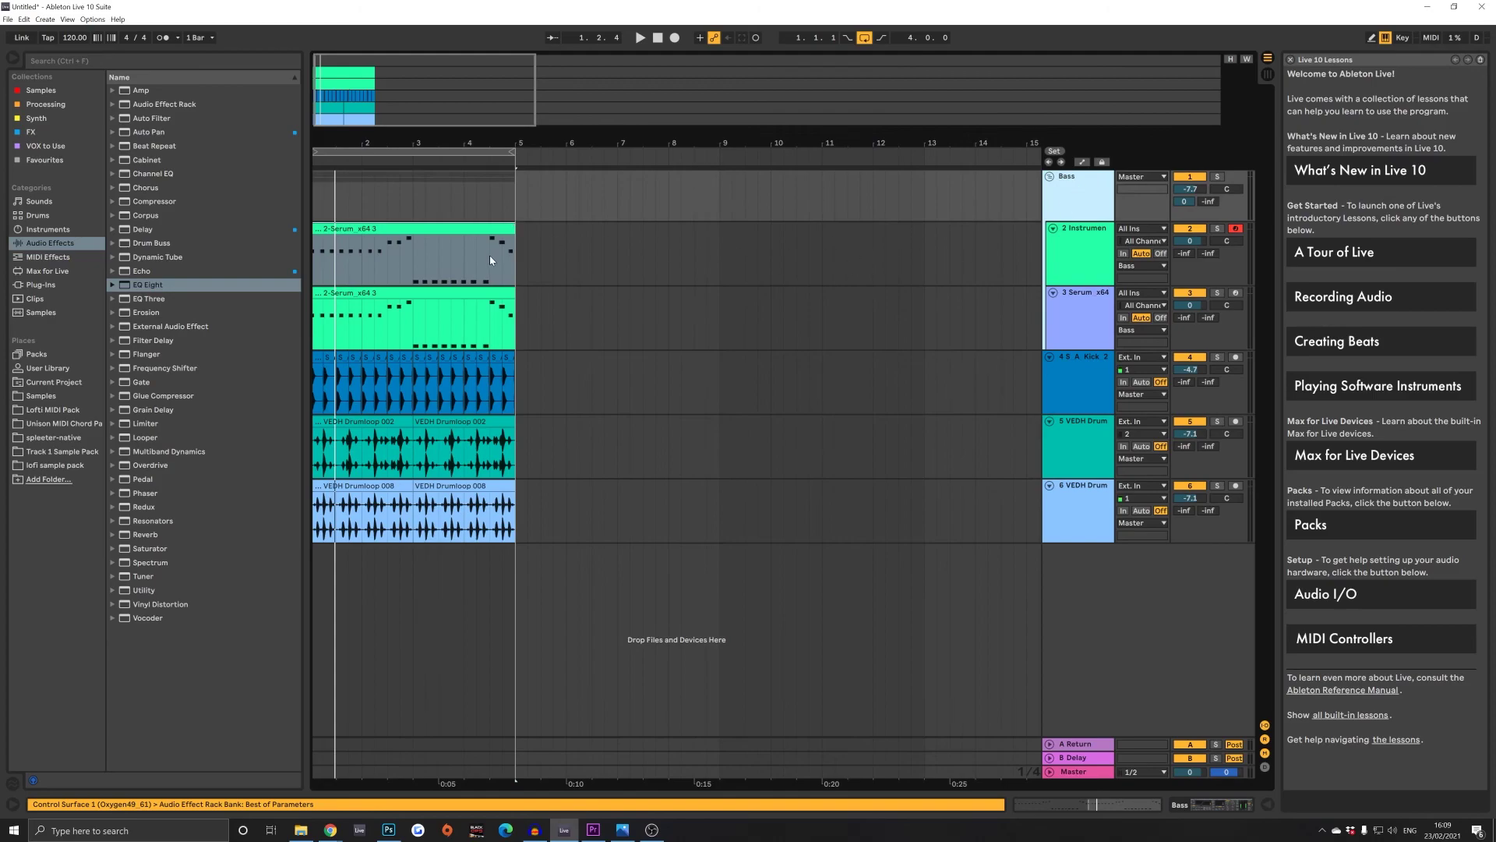